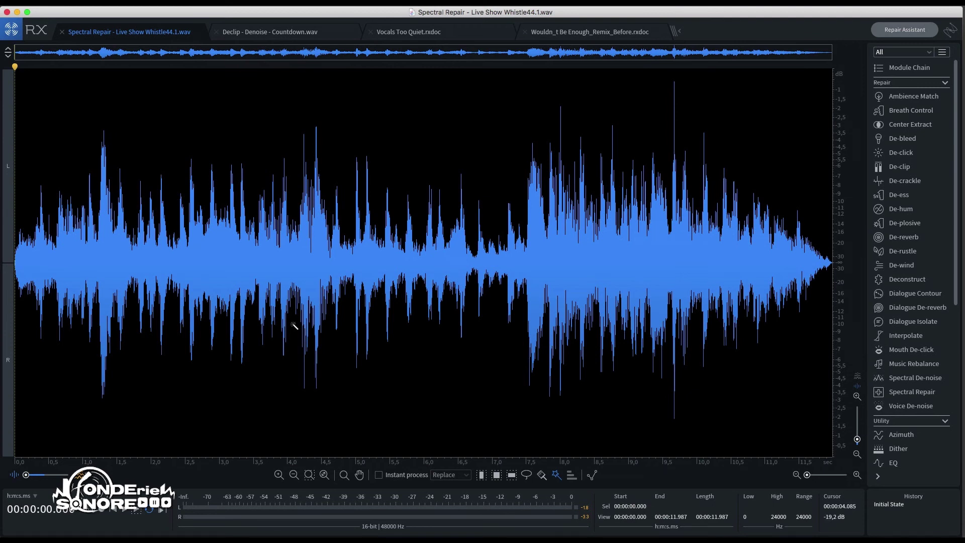
- Play the live show recording from the start and raise the system volume
{"action": "key", "text": "space"}
{"action": "key", "text": "XF86AudioRaiseVolume"}
{"action": "key", "text": "XF86AudioRaiseVolume"}
{"action": "key", "text": "XF86AudioRaiseVolume"}
{"action": "key", "text": "XF86AudioRaiseVolume"}
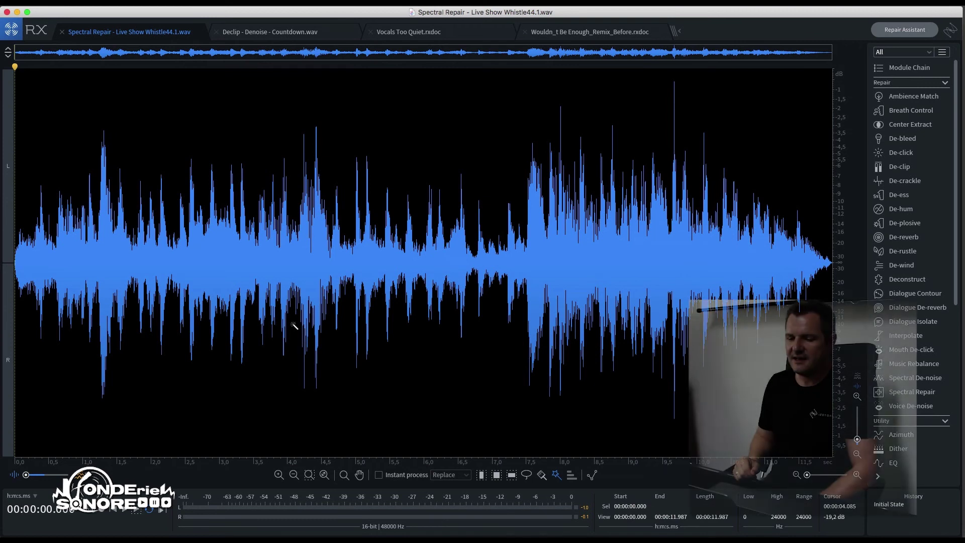
- Display the live show recording entirely as a spectrogram and play it from the start
{"action": "key", "text": "r"}
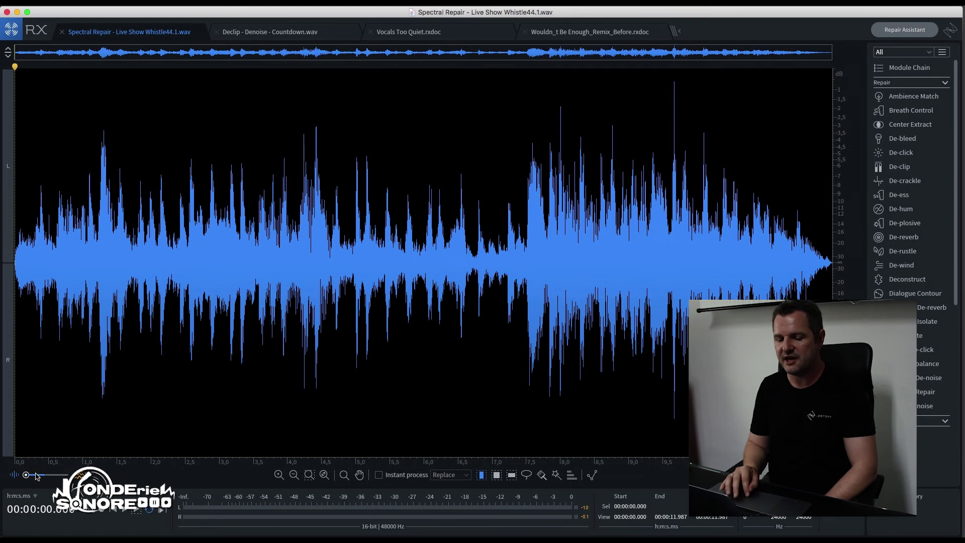
{"action": "left_click_drag", "start_coordinate": [26, 476], "coordinate": [78, 476]}
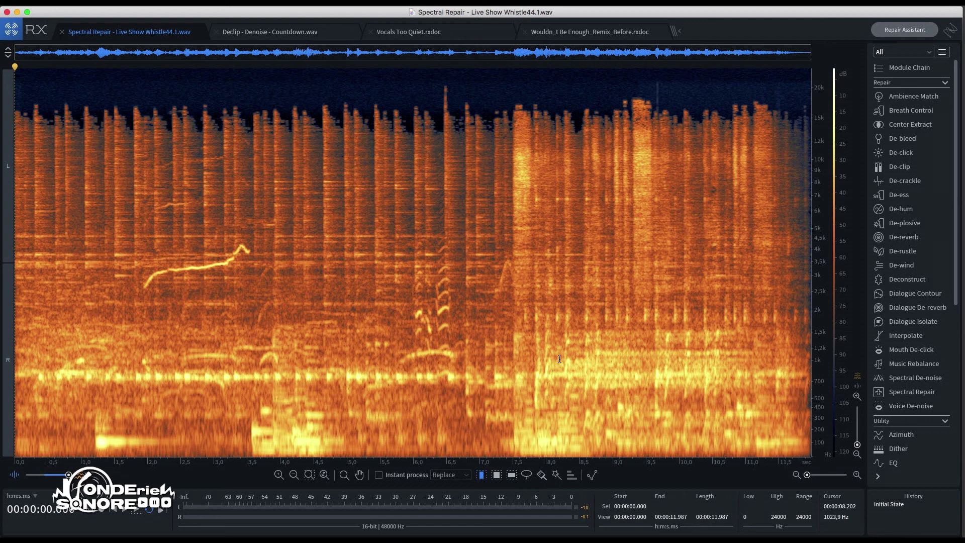
{"action": "key", "text": "space"}
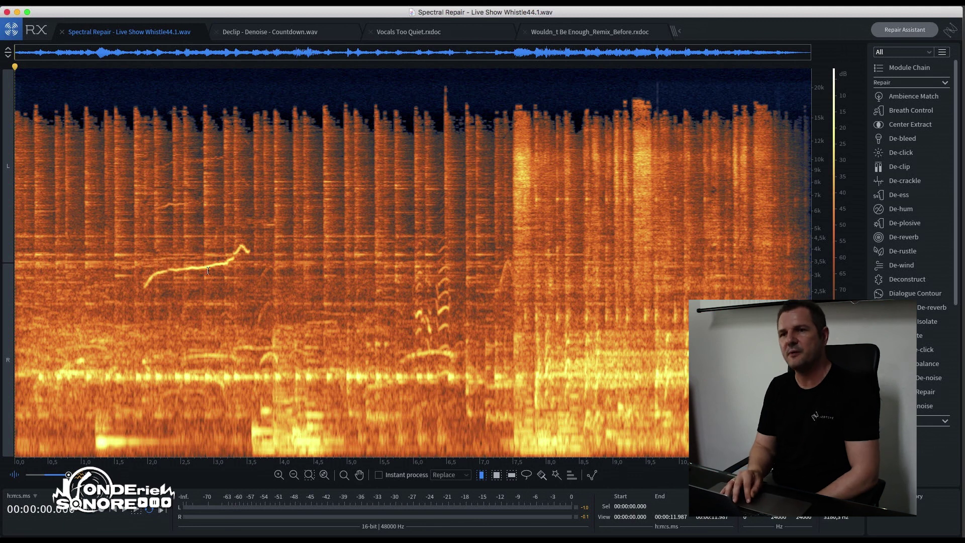
- Audition distinct sounds in the spectrogram by moving the playhead to about 1.1 s, 5.9 s, 7.4 s and 9.2 s
{"action": "left_click", "coordinate": [89, 439]}
{"action": "key", "text": "space"}
{"action": "key", "text": "space"}
{"action": "left_click", "coordinate": [409, 306]}
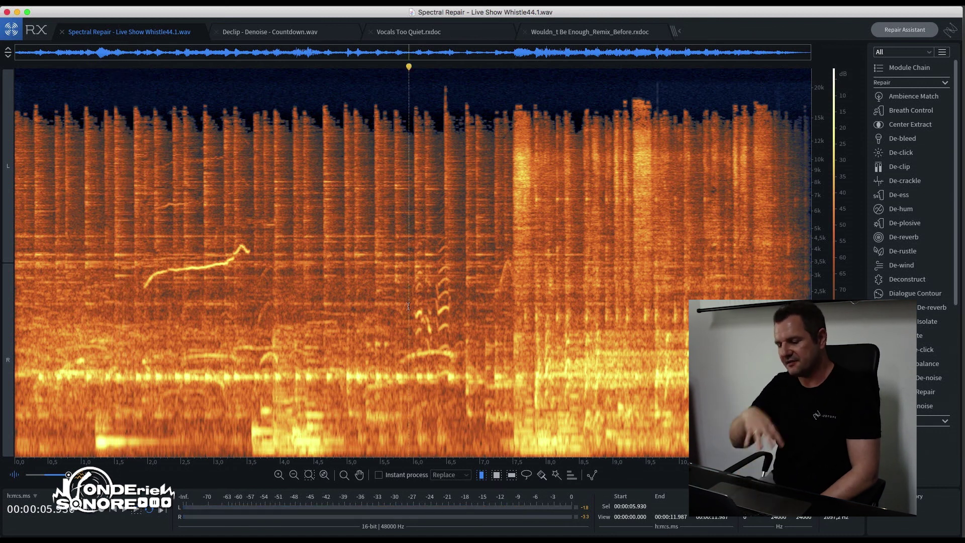
{"action": "key", "text": "space"}
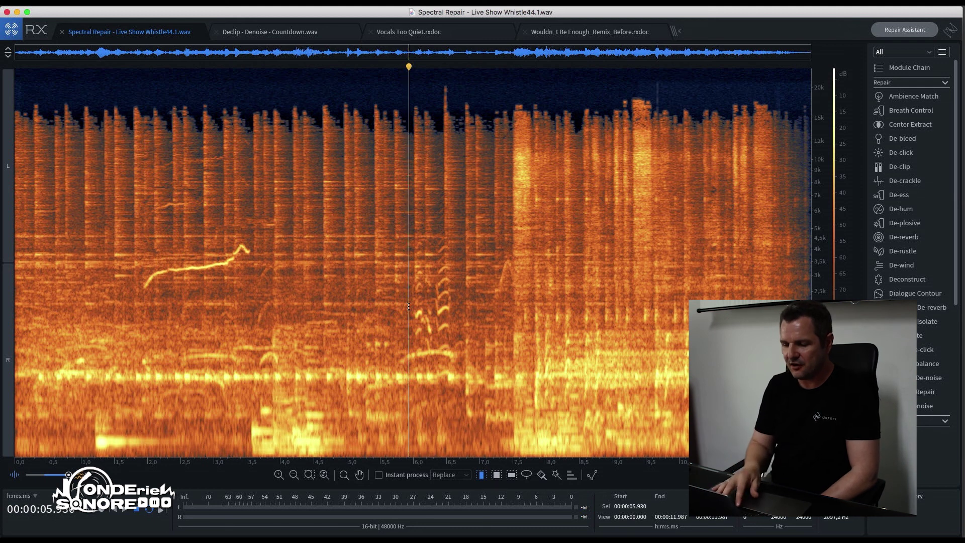
{"action": "left_click", "coordinate": [507, 150]}
{"action": "key", "text": "space"}
{"action": "key", "text": "space"}
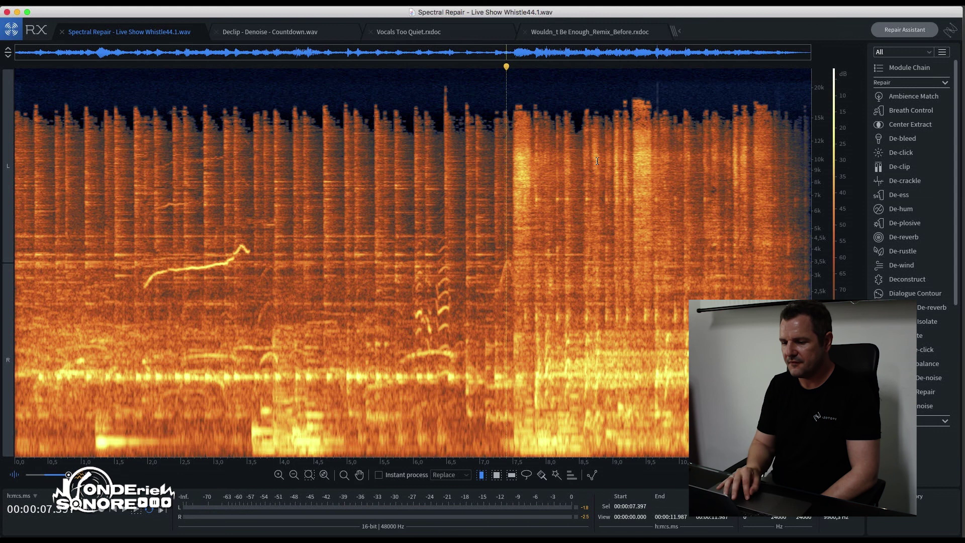
{"action": "left_click", "coordinate": [628, 157]}
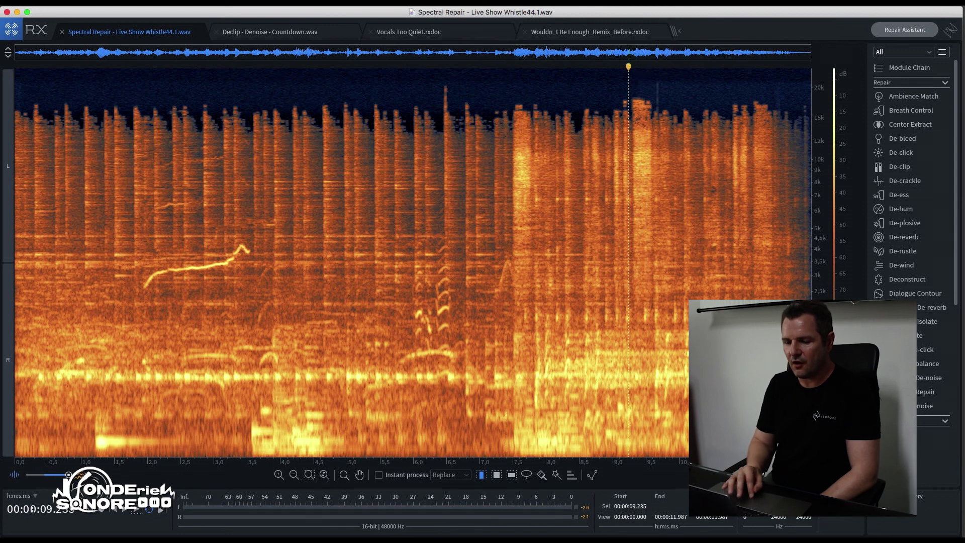
- Switch the display to waveform only and back to the spectrogram to compare both views
{"action": "left_click_drag", "start_coordinate": [63, 476], "coordinate": [10, 477]}
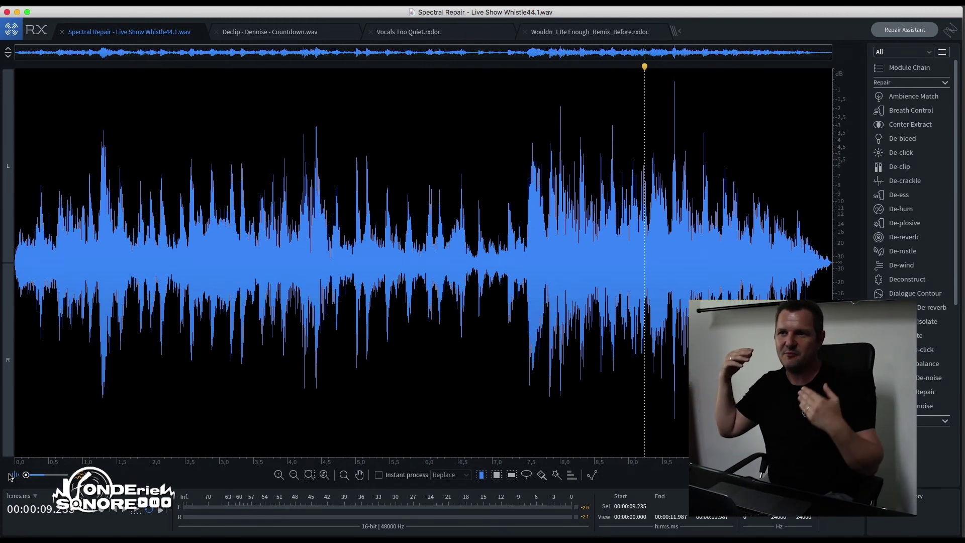
{"action": "left_click_drag", "start_coordinate": [25, 475], "coordinate": [93, 475]}
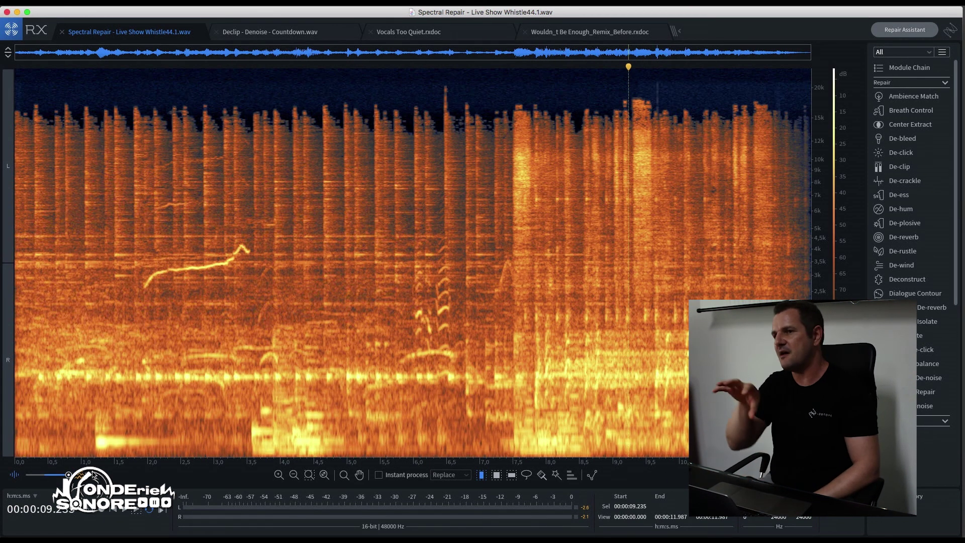
- Brush-select the bright whistle curve from about 1.8 to 3.6 s, audition only the selected frequencies and clear the selection
{"action": "left_click", "coordinate": [544, 475]}
{"action": "left_click_drag", "start_coordinate": [145, 284], "coordinate": [247, 253]}
{"action": "left_click", "coordinate": [137, 510]}
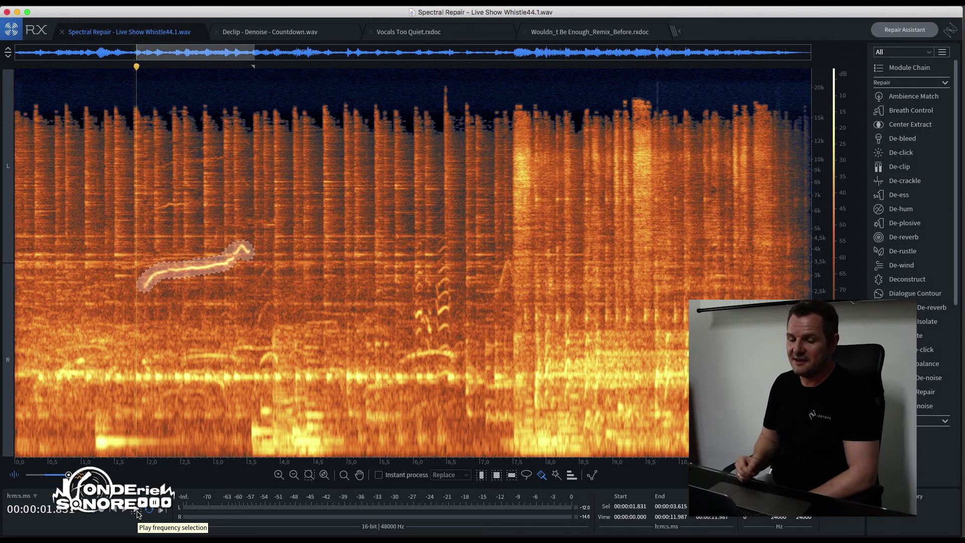
{"action": "key", "text": "Escape"}
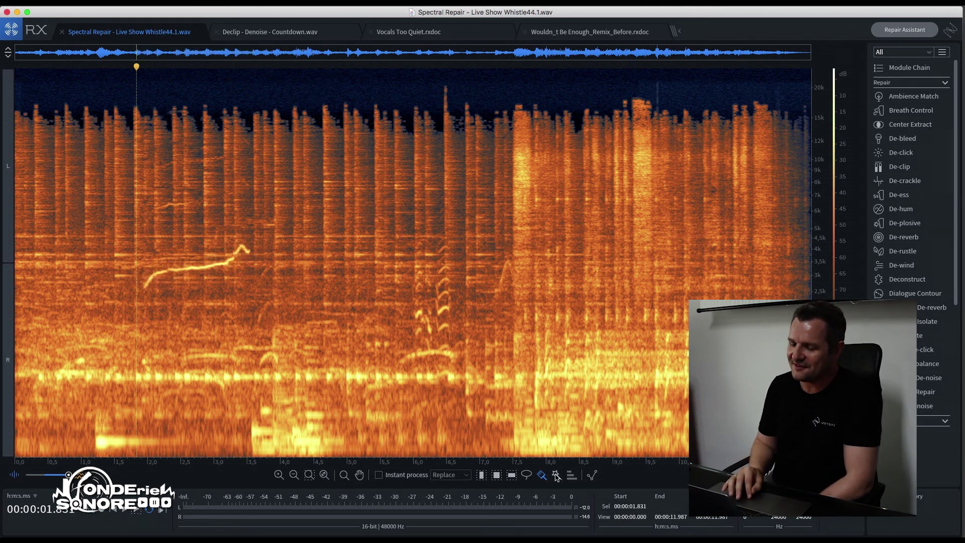
- Select the whistle curve and its harmonics 1-3 with the Magic Wand and audition only the selected frequencies
{"action": "left_click", "coordinate": [192, 270]}
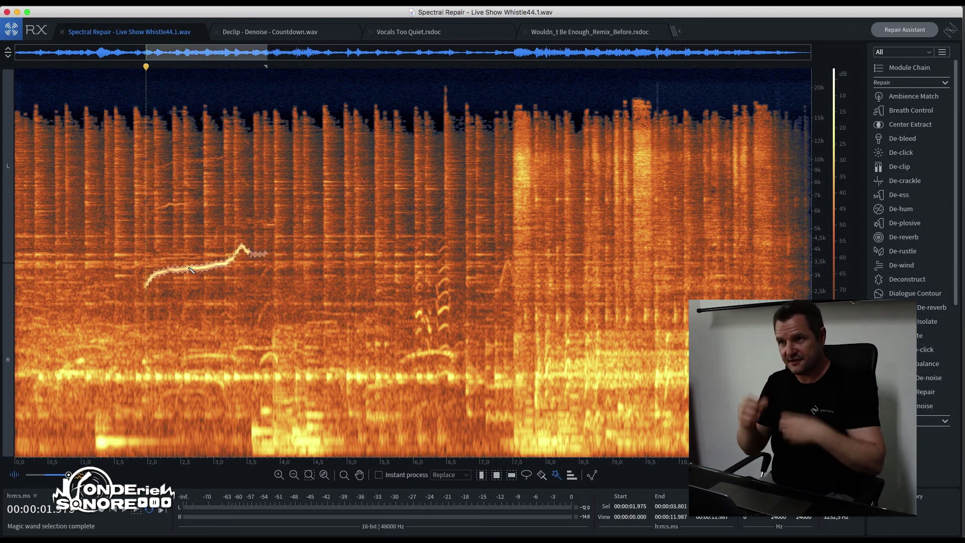
{"action": "key", "text": "shift+Up"}
{"action": "key", "text": "shift+Up"}
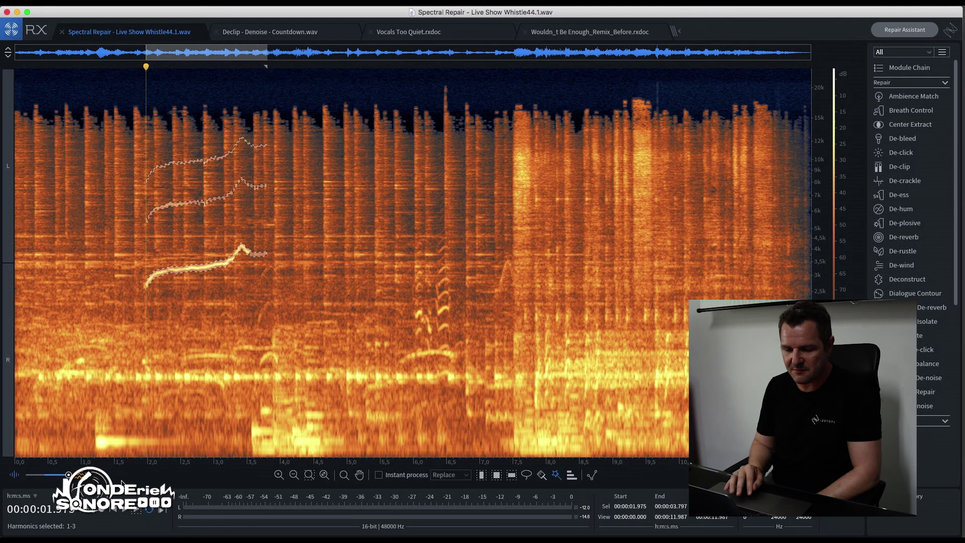
{"action": "left_click", "coordinate": [136, 513]}
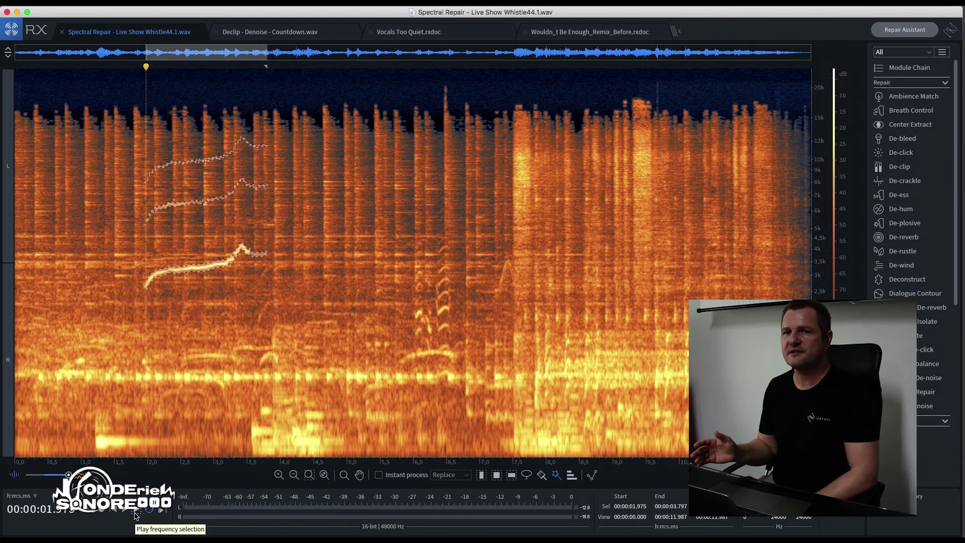
{"action": "mouse_move", "coordinate": [68, 475]}
{"action": "left_mouse_down"}
{"action": "mouse_move", "coordinate": [25, 475]}
{"action": "mouse_move", "coordinate": [69, 475]}
{"action": "left_mouse_up"}
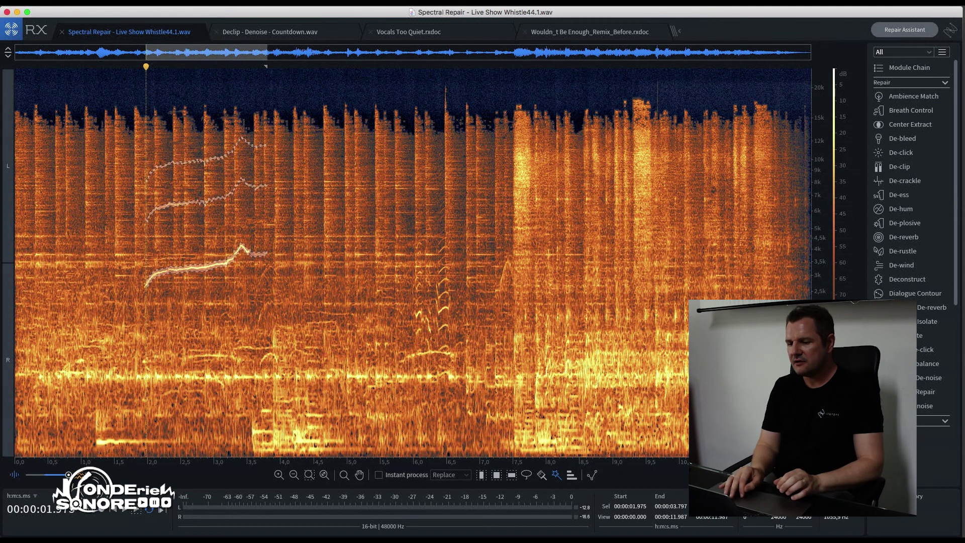
- Render Spectral Repair on the selected whistle in Replace mode with 512 bands and a surrounding region length of 118%
{"action": "left_click", "coordinate": [891, 392]}
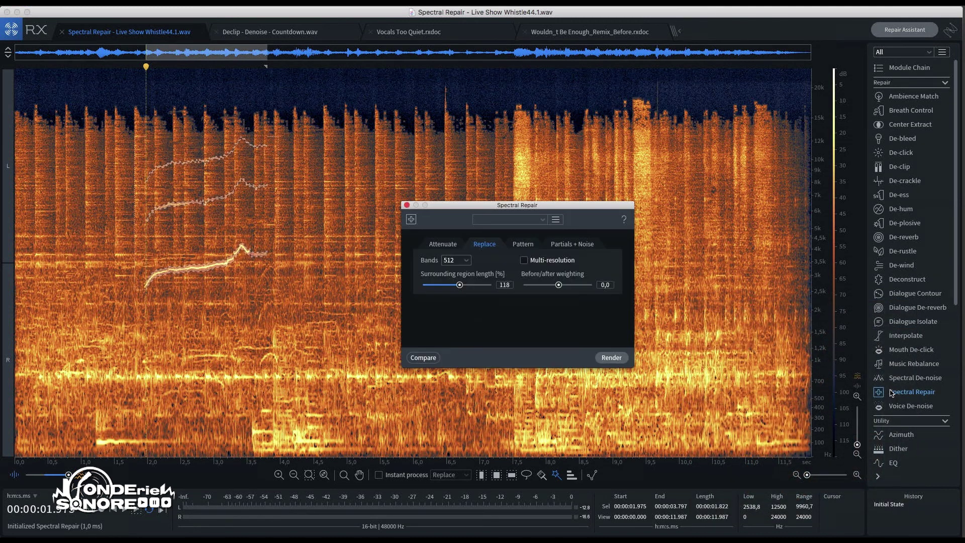
{"action": "left_click_drag", "start_coordinate": [550, 207], "coordinate": [546, 197]}
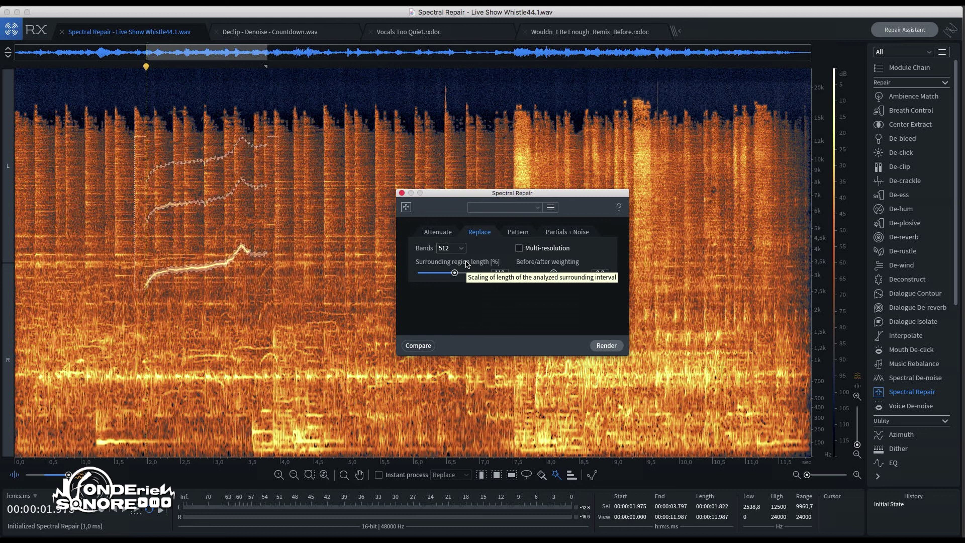
{"action": "left_click", "coordinate": [610, 348]}
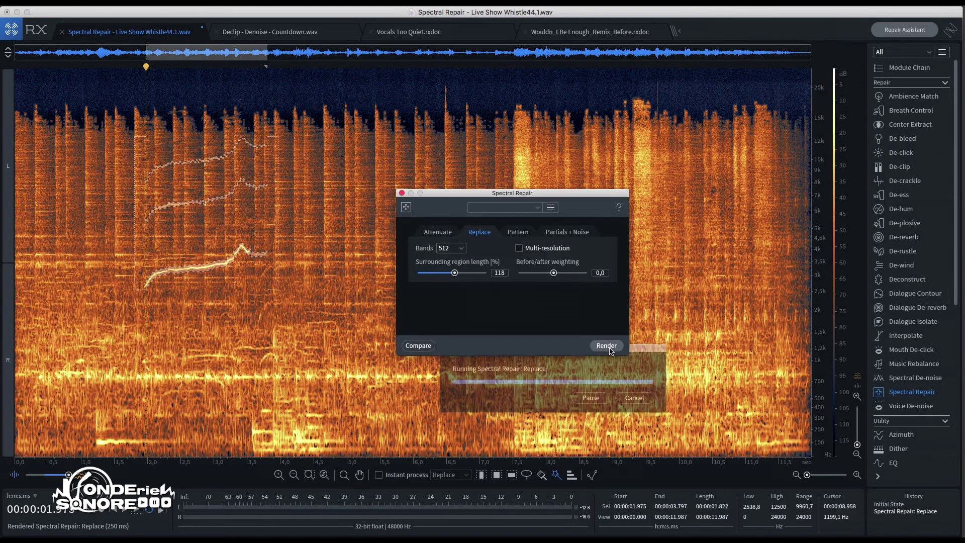
- Deselect the whistle, play the repaired recording from the start and revert the file to its initial state
{"action": "key", "text": "super+d"}
{"action": "key", "text": "Home"}
{"action": "key", "text": "space"}
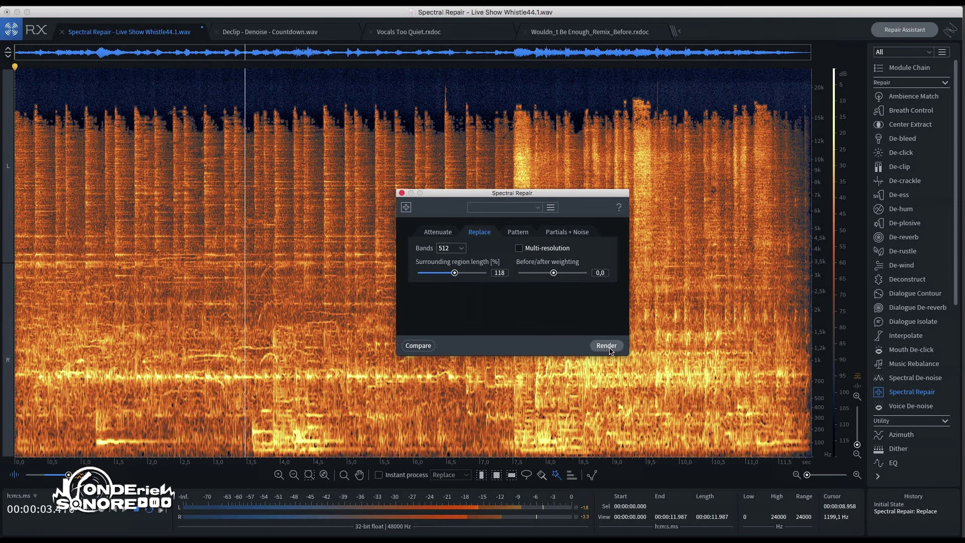
{"action": "key", "text": "space"}
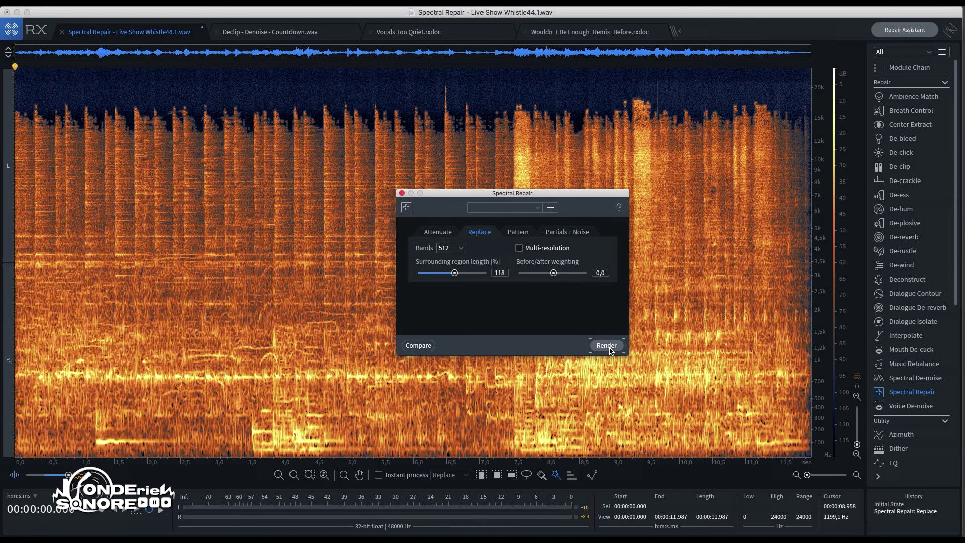
{"action": "left_click", "coordinate": [888, 504]}
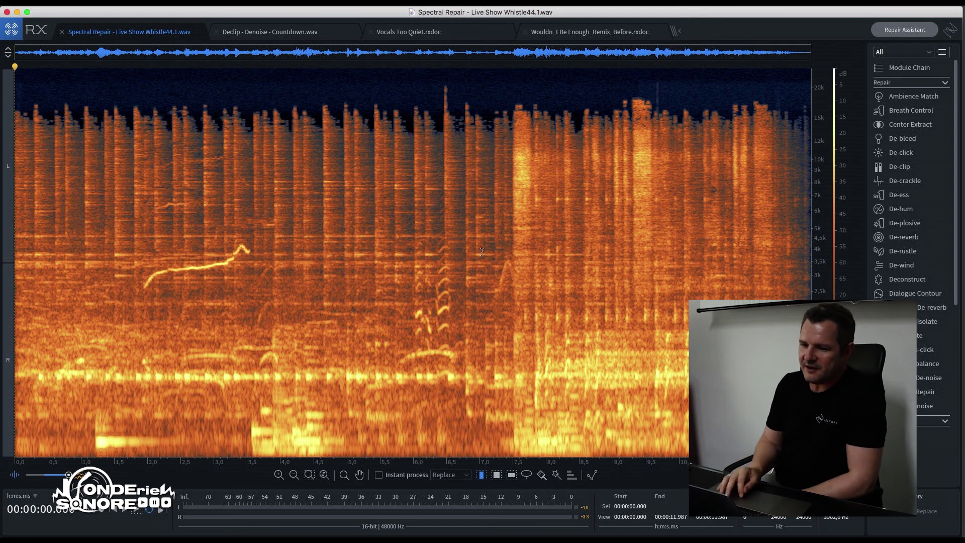
- Switch to the Declip - Denoise - Countdown.wav file, display it as a waveform and play it from the start
{"action": "left_click", "coordinate": [289, 33]}
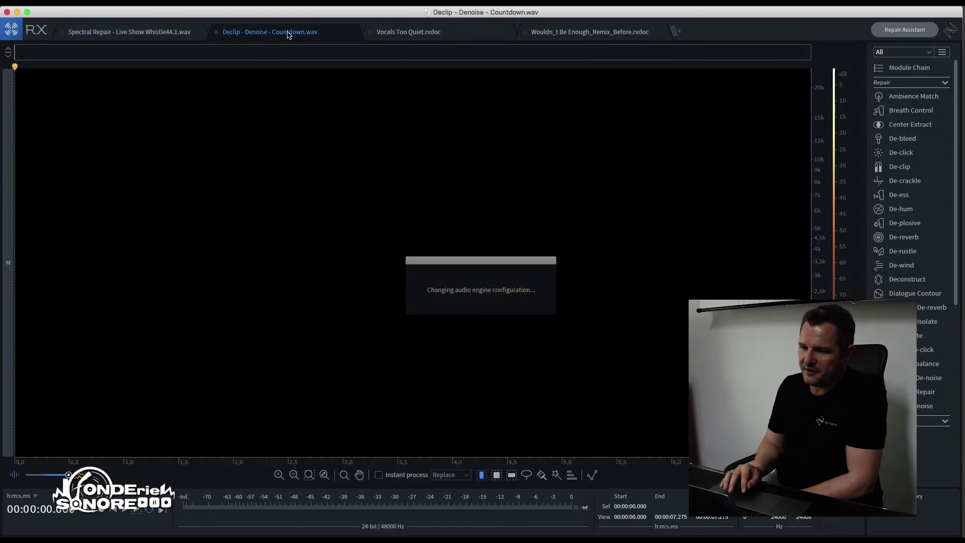
{"action": "left_click_drag", "start_coordinate": [69, 475], "coordinate": [25, 477]}
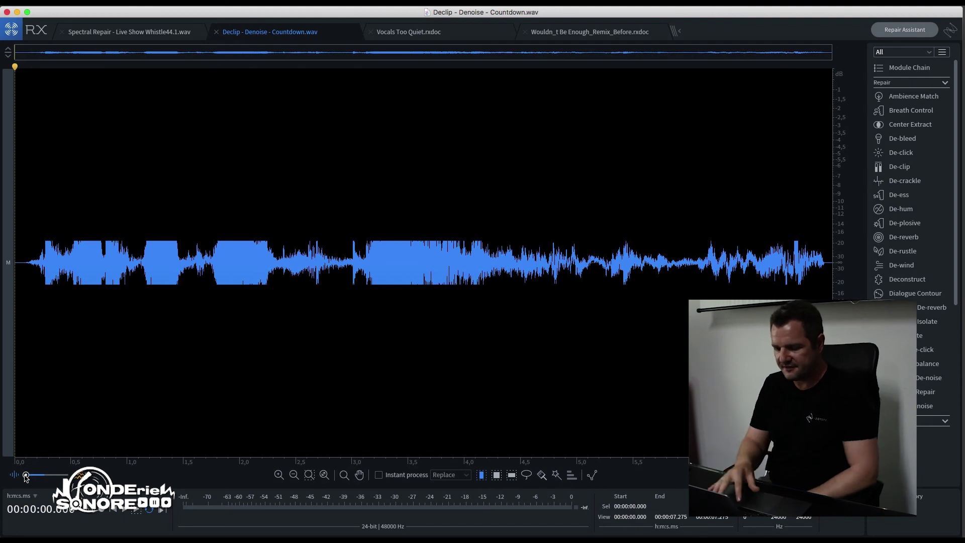
{"action": "key", "text": "space"}
{"action": "key", "text": "XF86AudioRaiseVolume"}
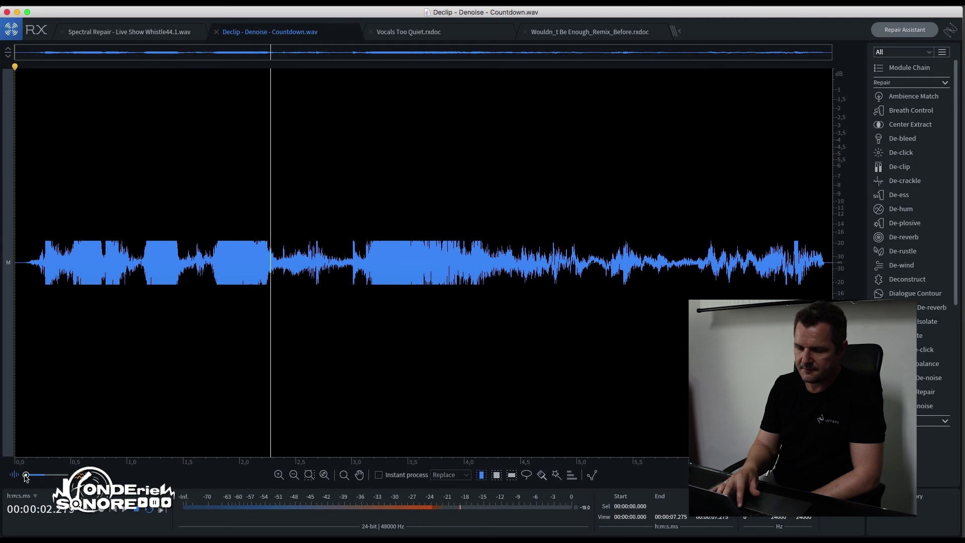
{"action": "key", "text": "space"}
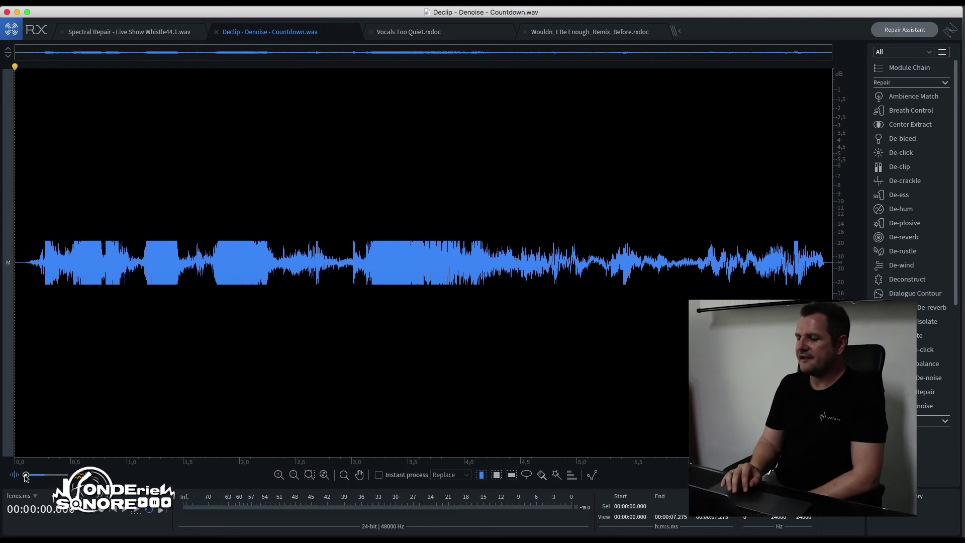
{"action": "left_click", "coordinate": [884, 170]}
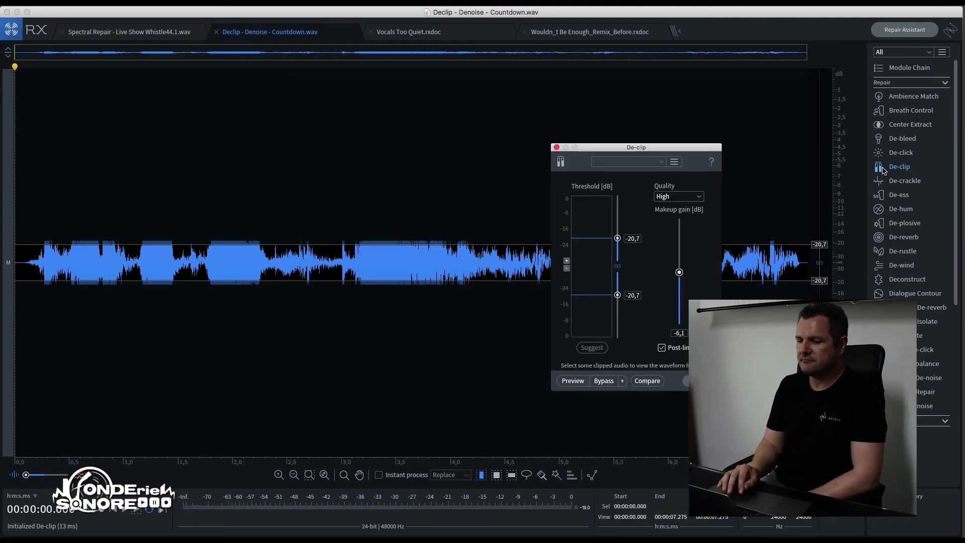
{"action": "left_click_drag", "start_coordinate": [618, 238], "coordinate": [618, 237]}
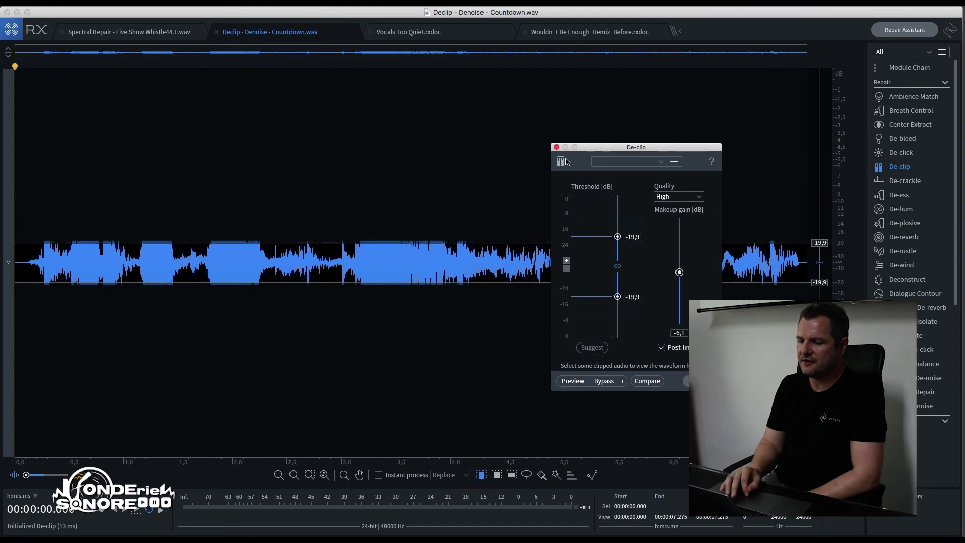
{"action": "left_click", "coordinate": [556, 147]}
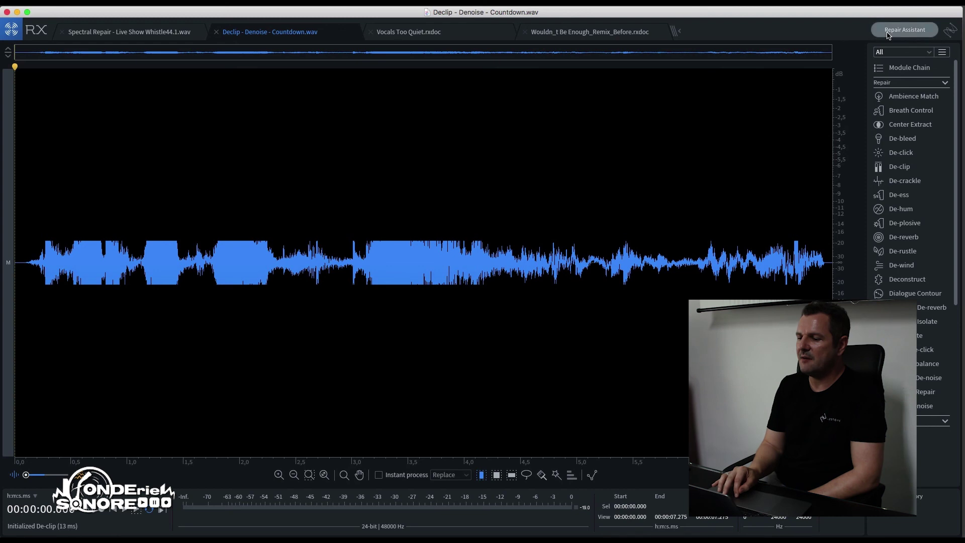
- Run the Repair Assistant analysis on the countdown recording with the material type set to Dialogue
{"action": "left_click", "coordinate": [903, 31]}
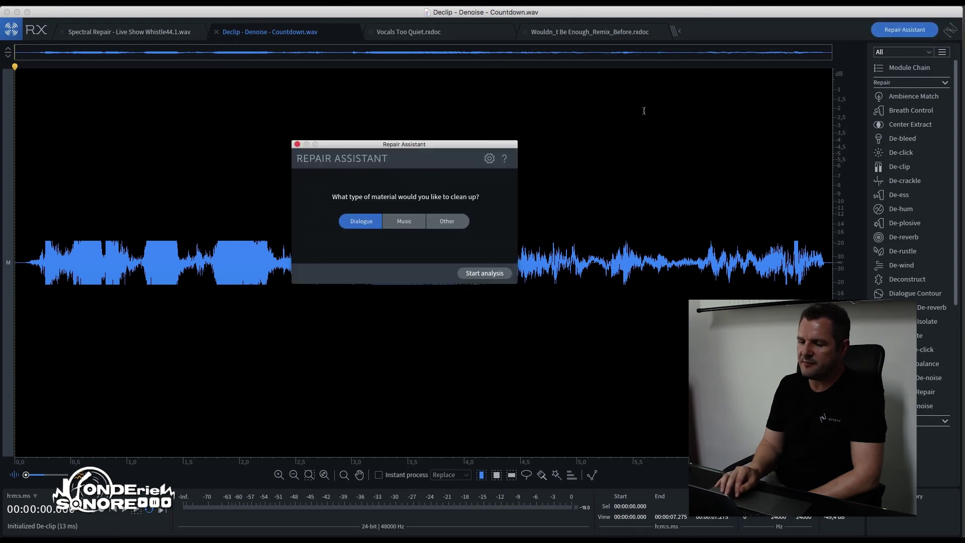
{"action": "left_click_drag", "start_coordinate": [468, 151], "coordinate": [523, 191]}
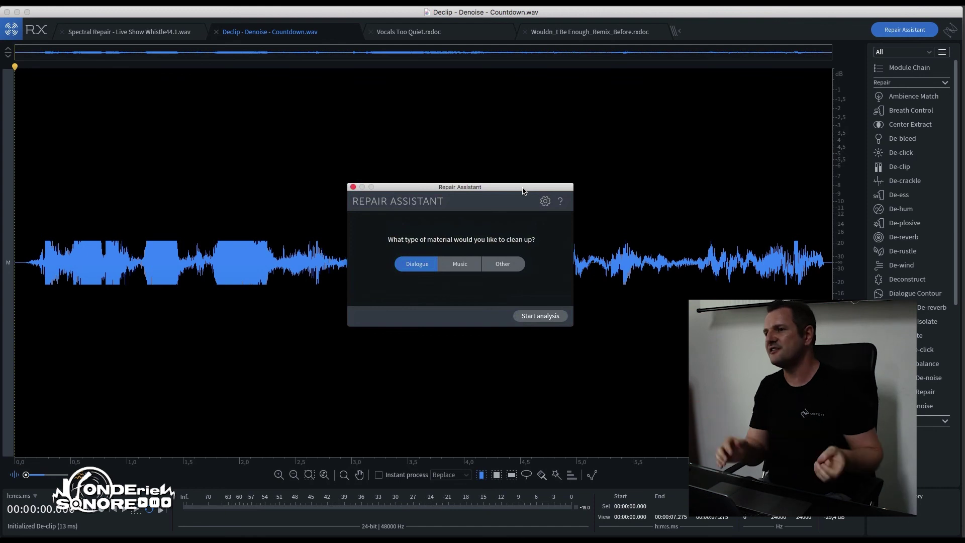
{"action": "left_click", "coordinate": [540, 316]}
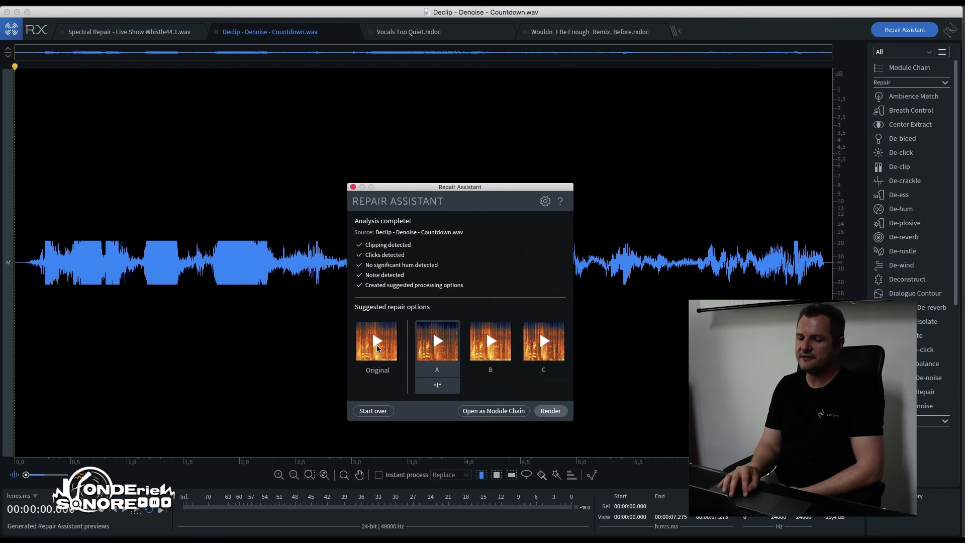
- Preview the original and suggested repair option A, and open option A as a module chain
{"action": "left_click", "coordinate": [378, 342]}
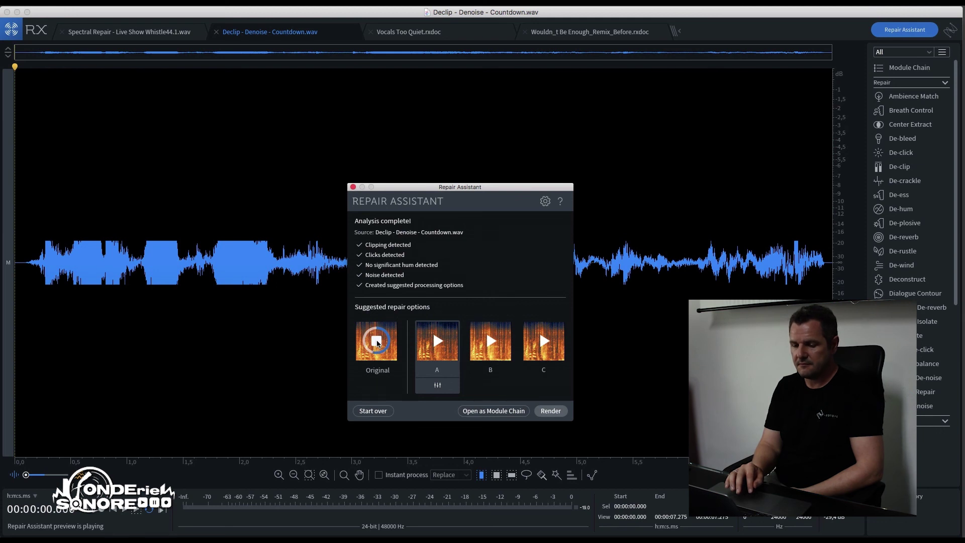
{"action": "left_click", "coordinate": [438, 342]}
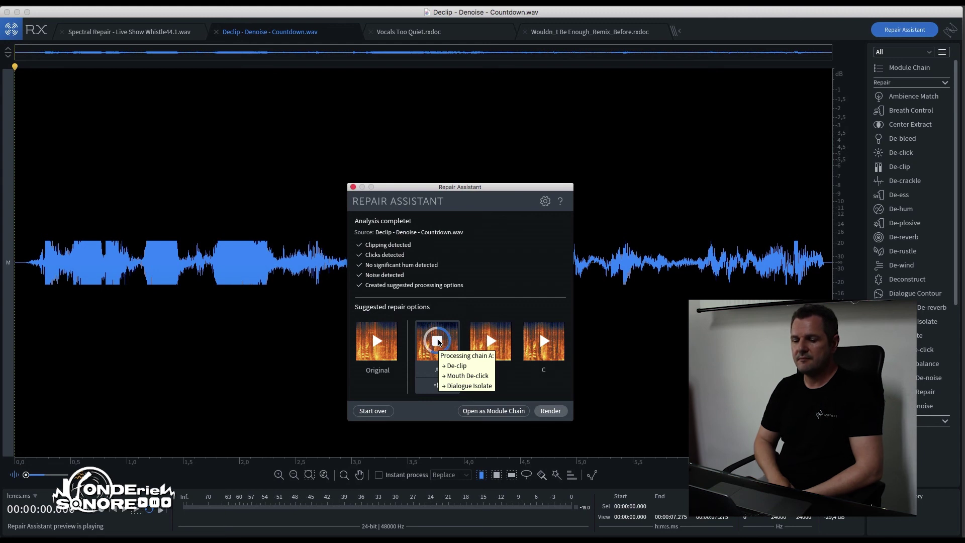
{"action": "left_click", "coordinate": [505, 412]}
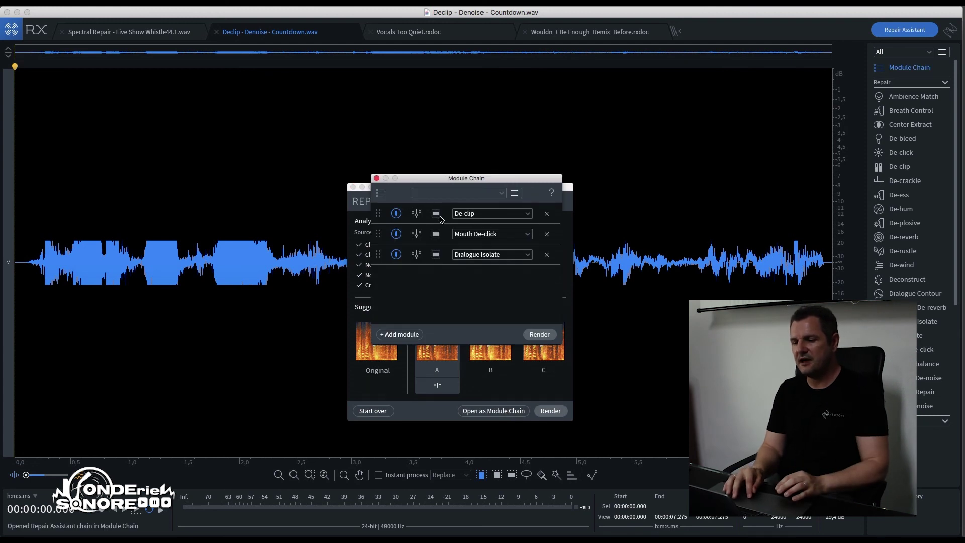
- Check the De-clip and Mouth De-click module settings and render the whole module chain on the countdown recording
{"action": "left_click", "coordinate": [417, 213]}
{"action": "left_click", "coordinate": [417, 213]}
{"action": "left_click", "coordinate": [417, 234]}
{"action": "left_click", "coordinate": [417, 235]}
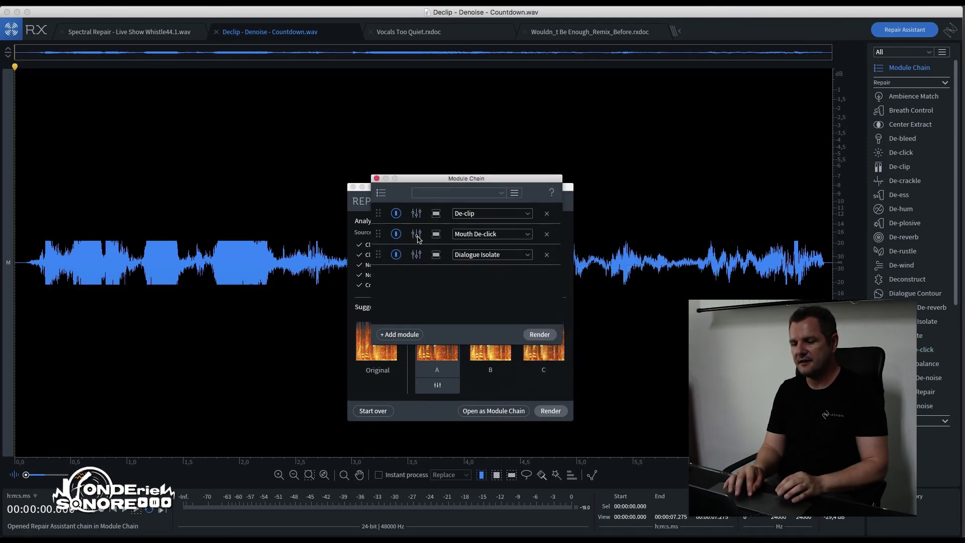
{"action": "left_click", "coordinate": [539, 334]}
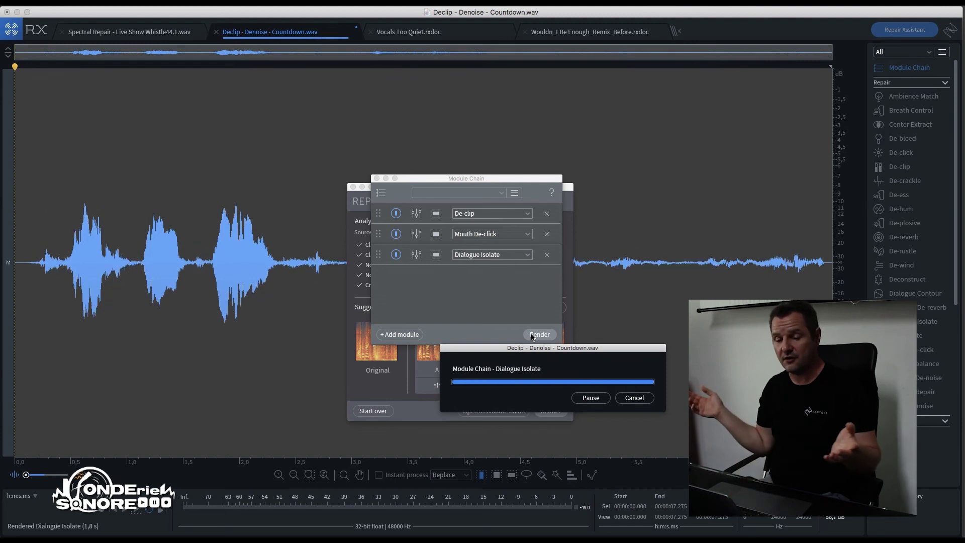
- Play the chain-processed countdown recording and compare it with the unprocessed version by undoing and redoing the render
{"action": "key", "text": "space"}
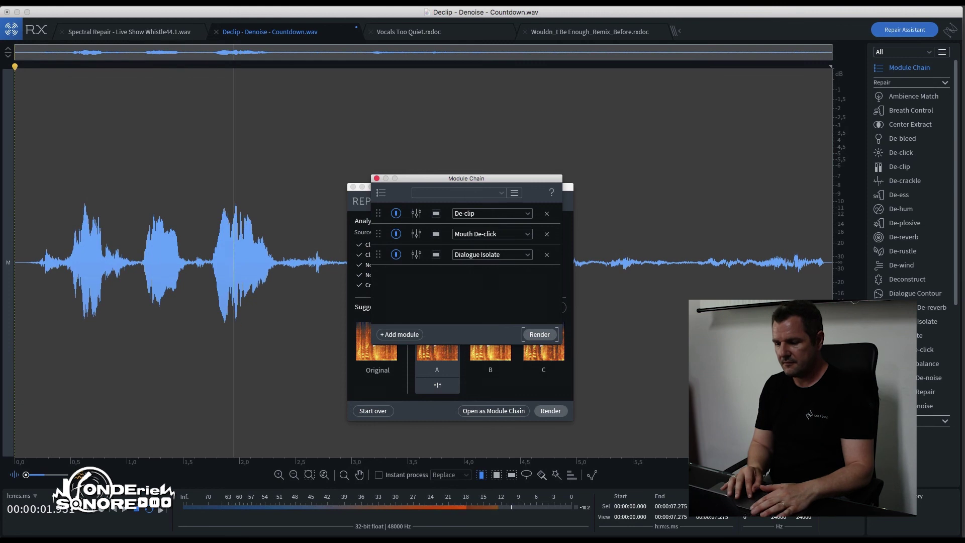
{"action": "key", "text": "super+z"}
{"action": "key", "text": "space"}
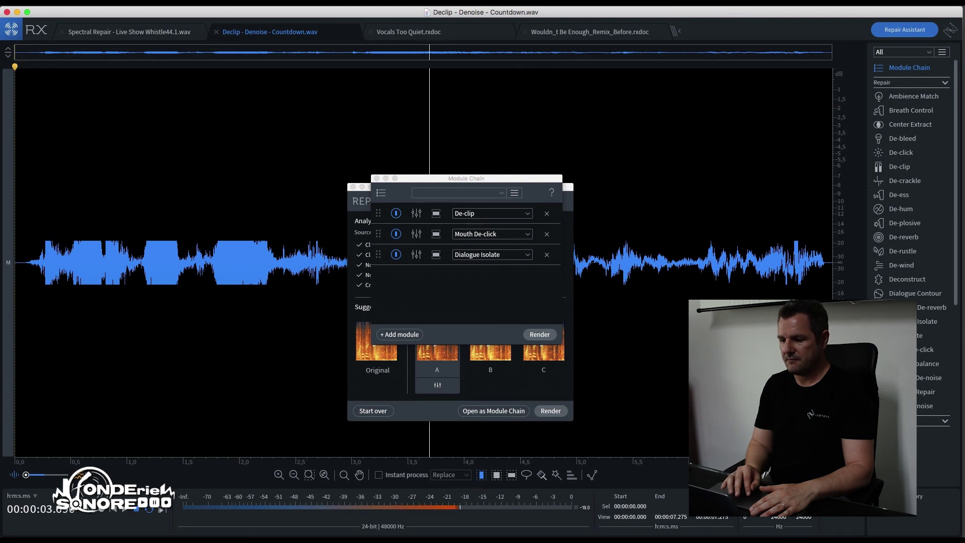
{"action": "key", "text": "super+shift+z"}
{"action": "key", "text": "space"}
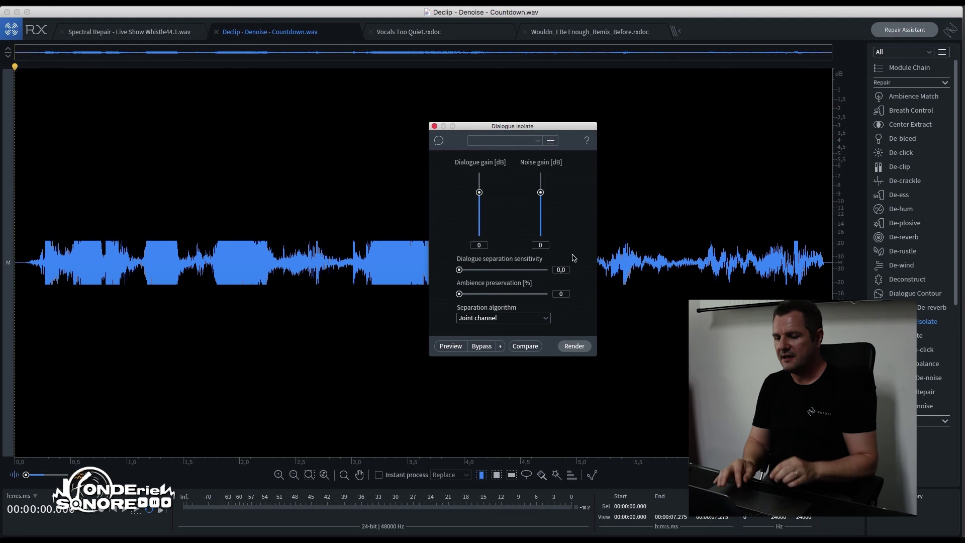
- Set Dialogue Isolate's noise gain to -Inf. and render it on the countdown recording, displayed as a spectrogram
{"action": "left_click_drag", "start_coordinate": [542, 195], "coordinate": [544, 242]}
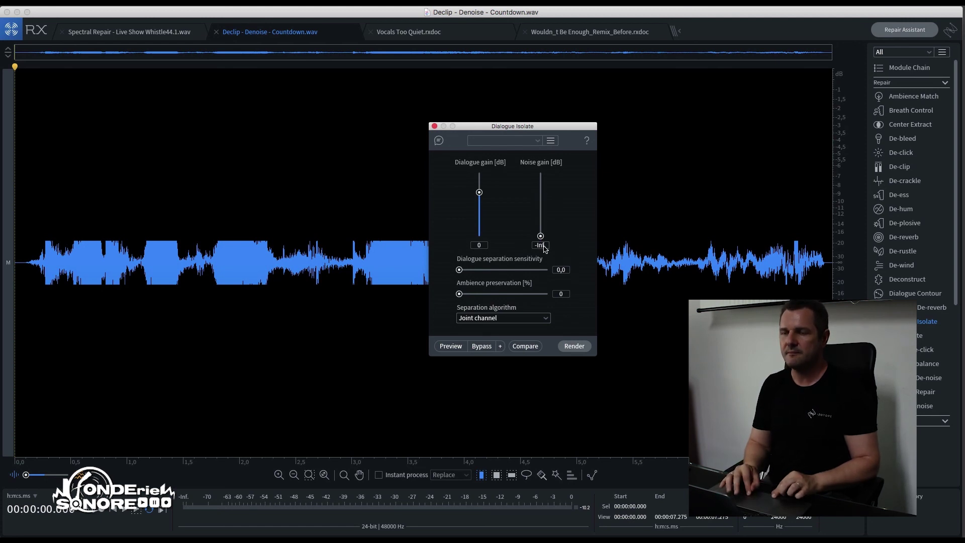
{"action": "left_click_drag", "start_coordinate": [28, 474], "coordinate": [118, 479]}
{"action": "left_click", "coordinate": [571, 349]}
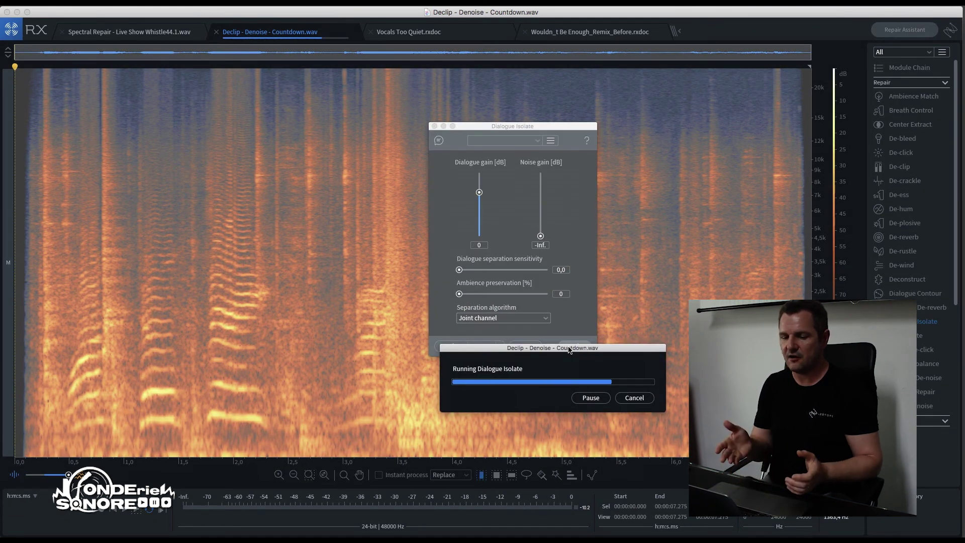
- Play the dialogue-isolated countdown and compare it with the original by undoing and redoing the Dialogue Isolate render
{"action": "key", "text": "space"}
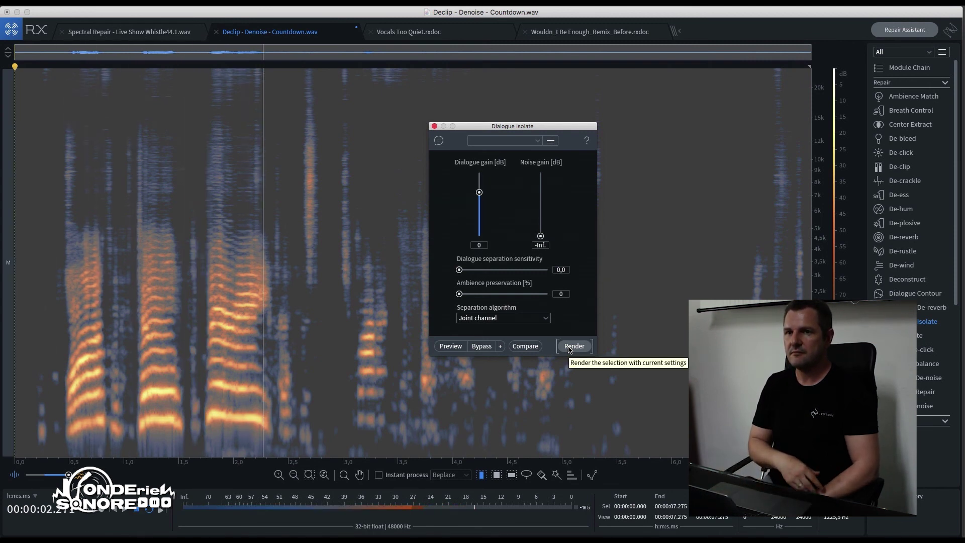
{"action": "key", "text": "space"}
{"action": "key", "text": "super+z"}
{"action": "key", "text": "space"}
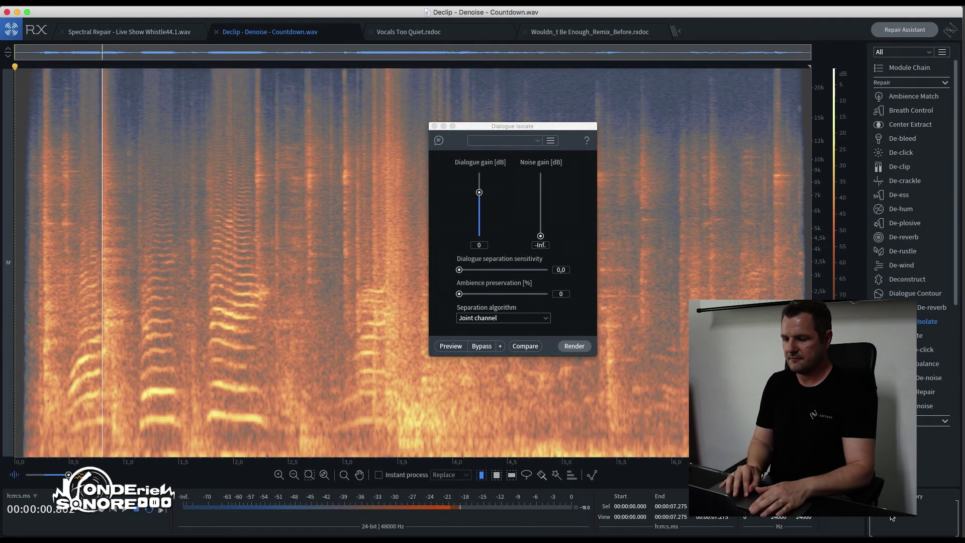
{"action": "key", "text": "super+shift+z"}
{"action": "key", "text": "space"}
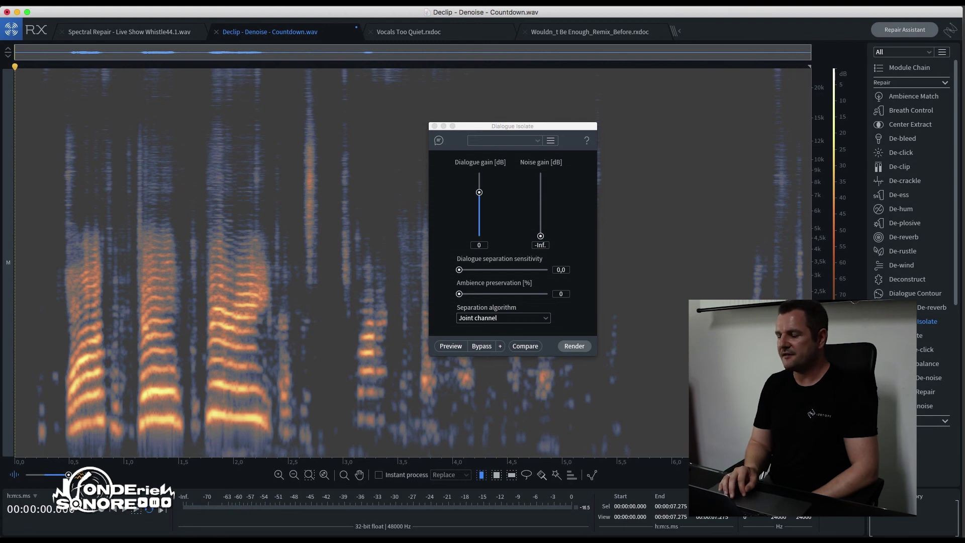
- Close Dialogue Isolate and leave the countdown recording with its render undone after toggling between both versions
{"action": "key", "text": "super+z"}
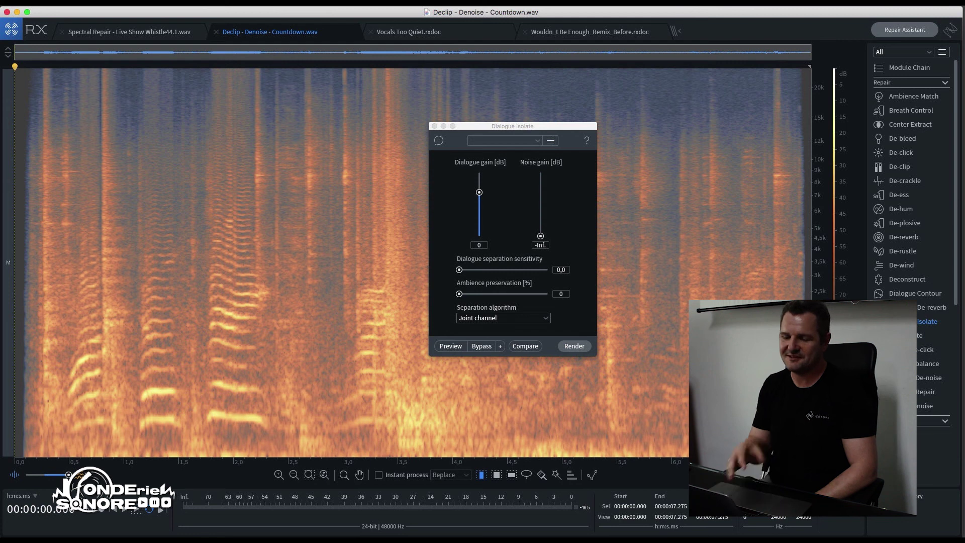
{"action": "left_click", "coordinate": [435, 127]}
{"action": "key", "text": "super+shift+z"}
{"action": "key", "text": "super+z"}
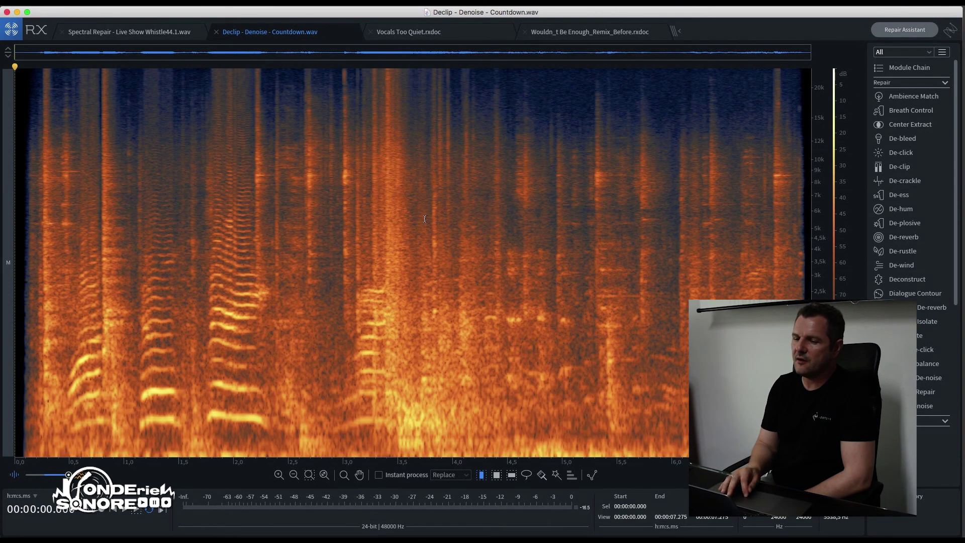
- Switch to the Vocals Too Quiet.rxdoc file, display it as a waveform only and open Music Rebalance
{"action": "left_click", "coordinate": [424, 33]}
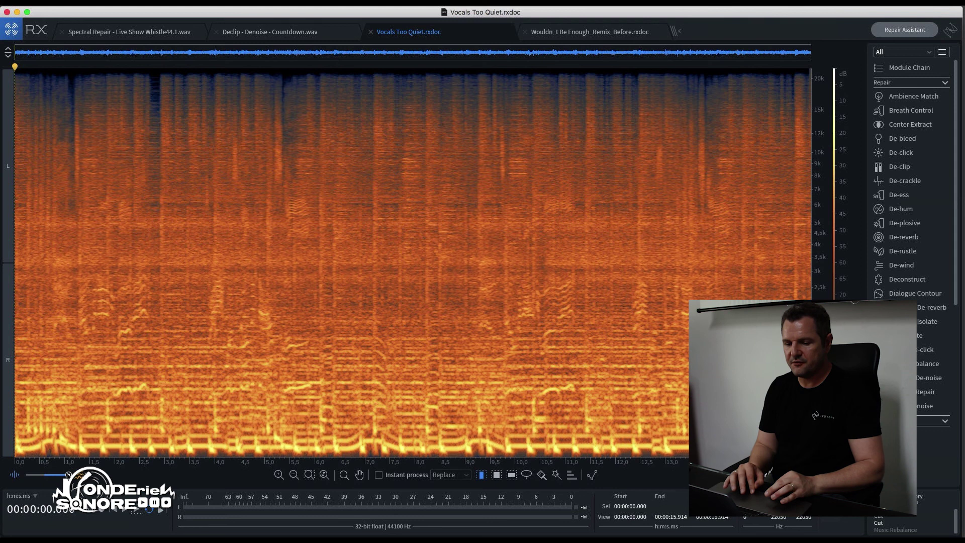
{"action": "left_click_drag", "start_coordinate": [68, 475], "coordinate": [15, 475]}
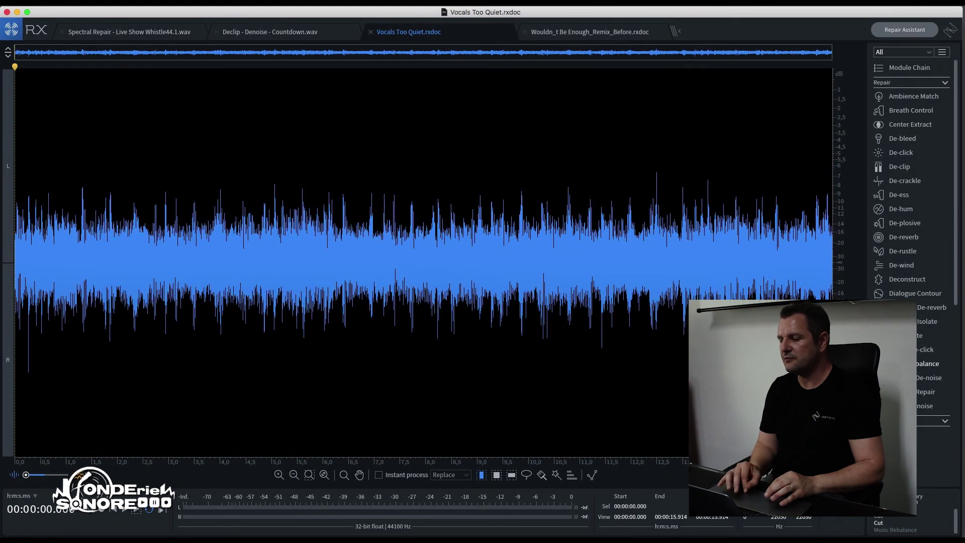
{"action": "left_click", "coordinate": [927, 363]}
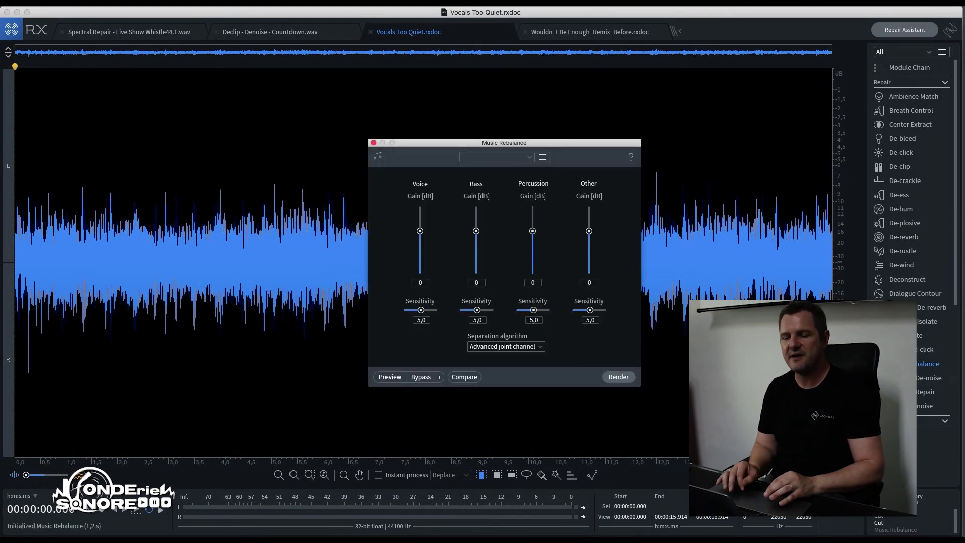
- Show the song's left and right channels separately and play it from the start with Music Rebalance moved aside
{"action": "left_click_drag", "start_coordinate": [445, 125], "coordinate": [428, 112]}
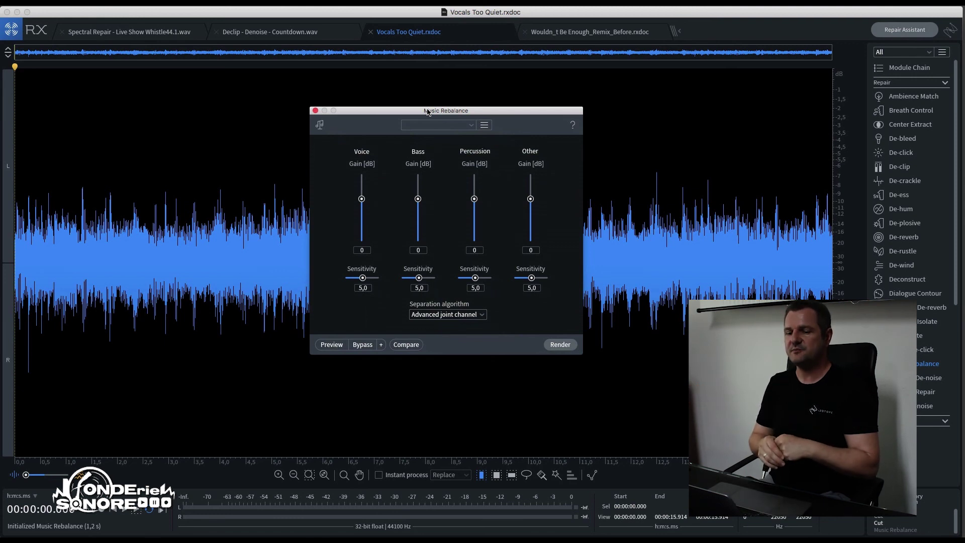
{"action": "left_click", "coordinate": [8, 52]}
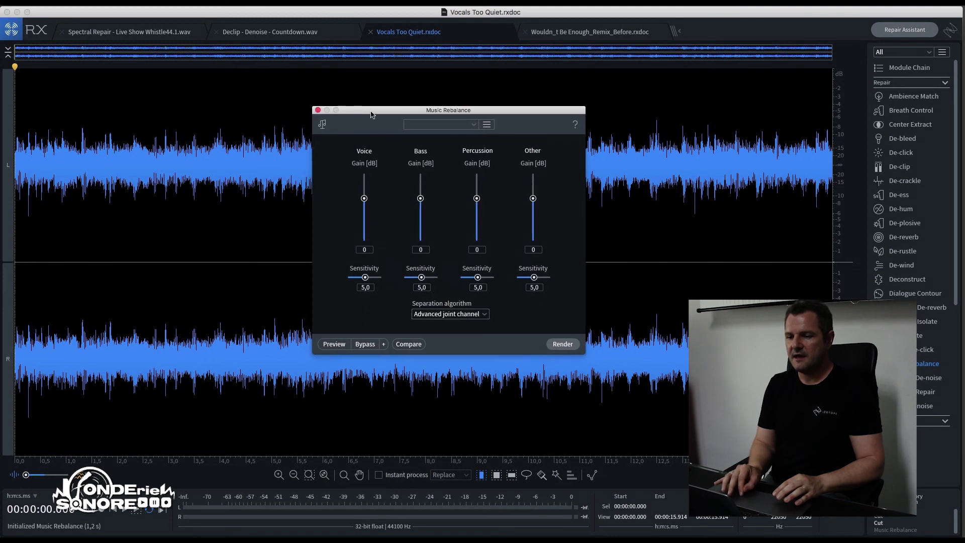
{"action": "left_click_drag", "start_coordinate": [356, 115], "coordinate": [493, 118]}
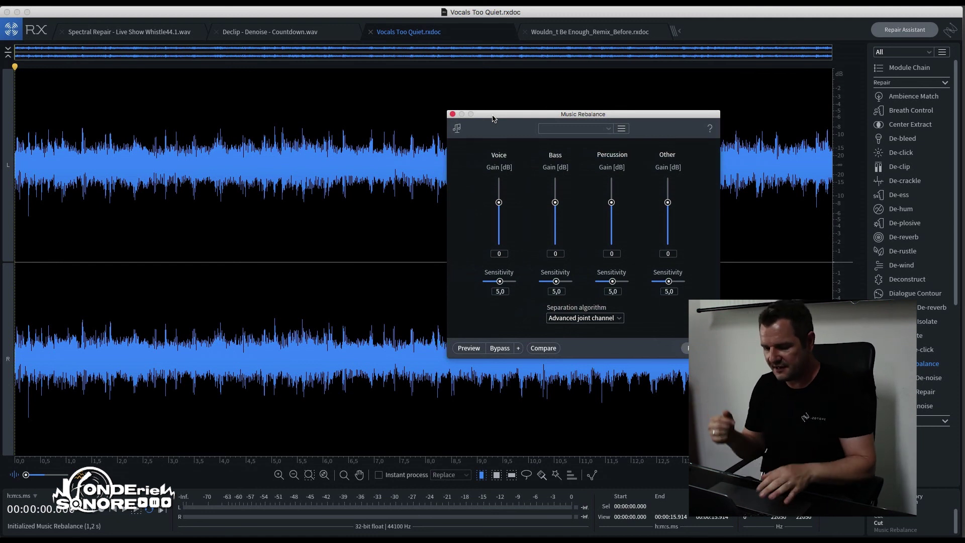
{"action": "key", "text": "space"}
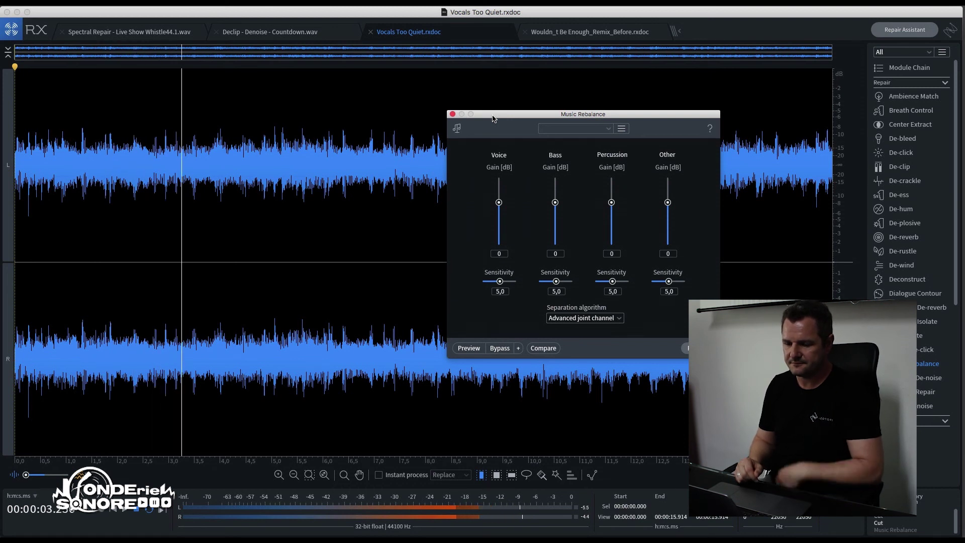
{"action": "left_click_drag", "start_coordinate": [579, 116], "coordinate": [643, 117]}
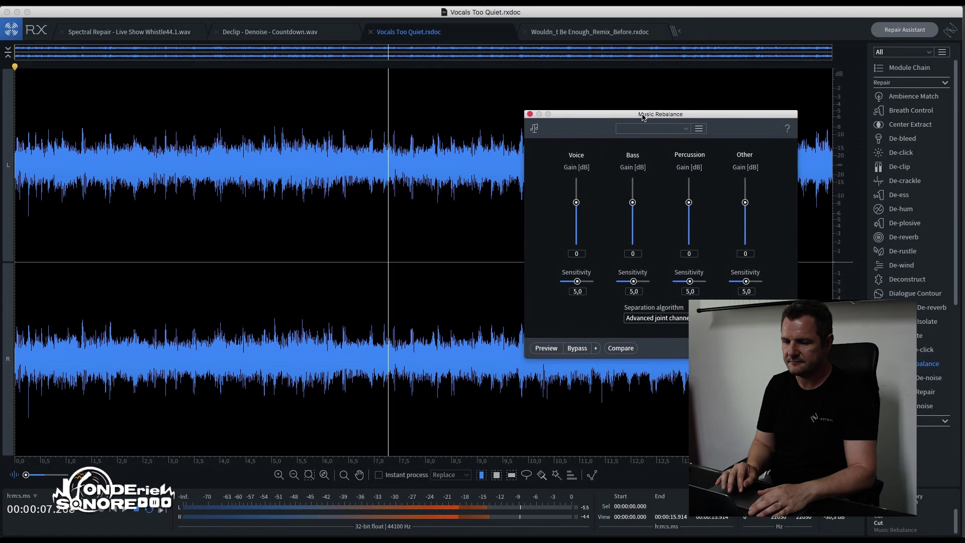
{"action": "key", "text": "space"}
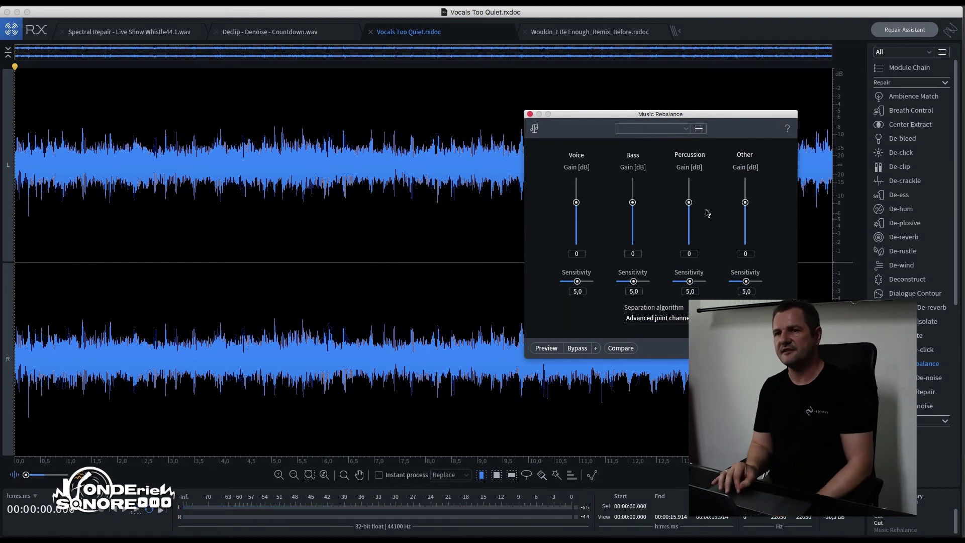
- Set the Music Rebalance voice gain to +6.0 dB with sensitivity 7.0 and render it on the song
{"action": "left_click_drag", "start_coordinate": [578, 209], "coordinate": [578, 195]}
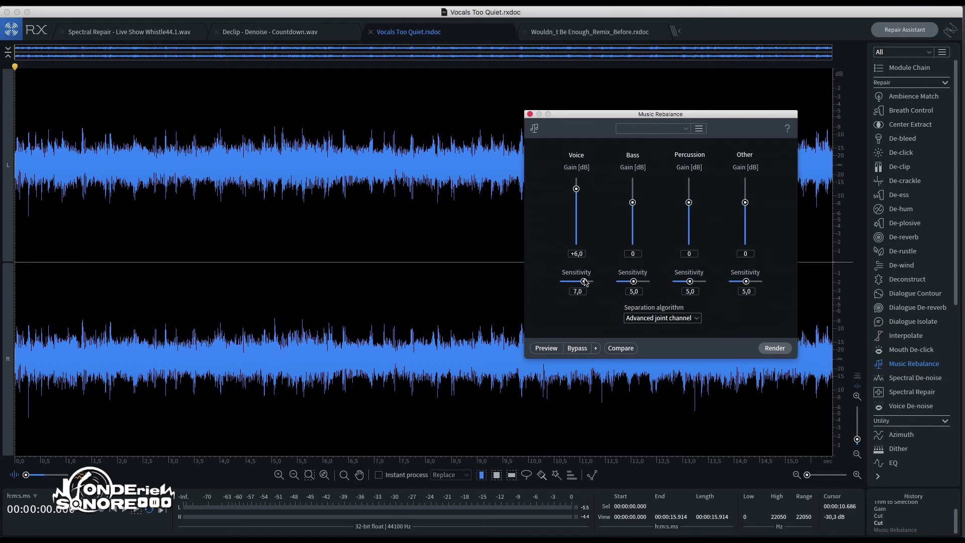
{"action": "left_click", "coordinate": [782, 349]}
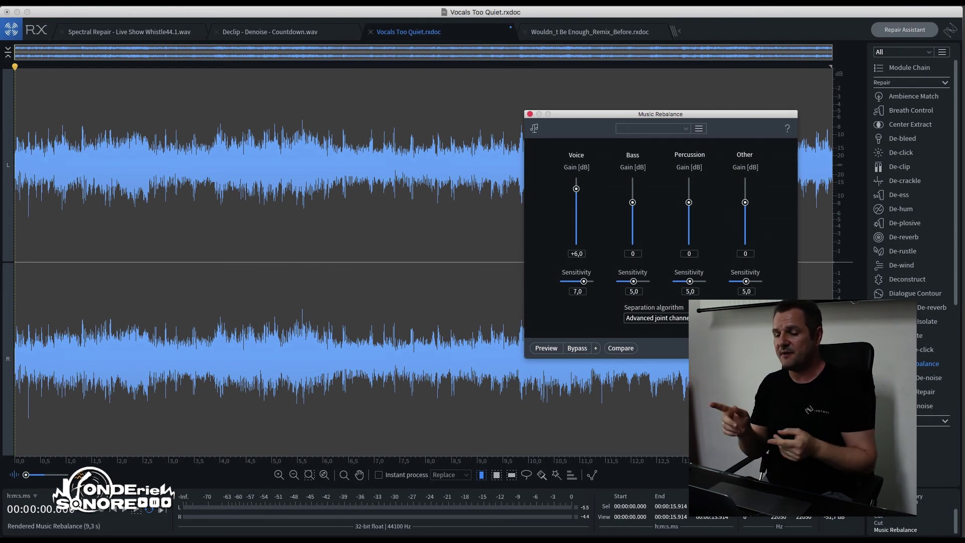
- Play the song while switching between the Cut and Music Rebalance history states to compare the vocal level
{"action": "key", "text": "space"}
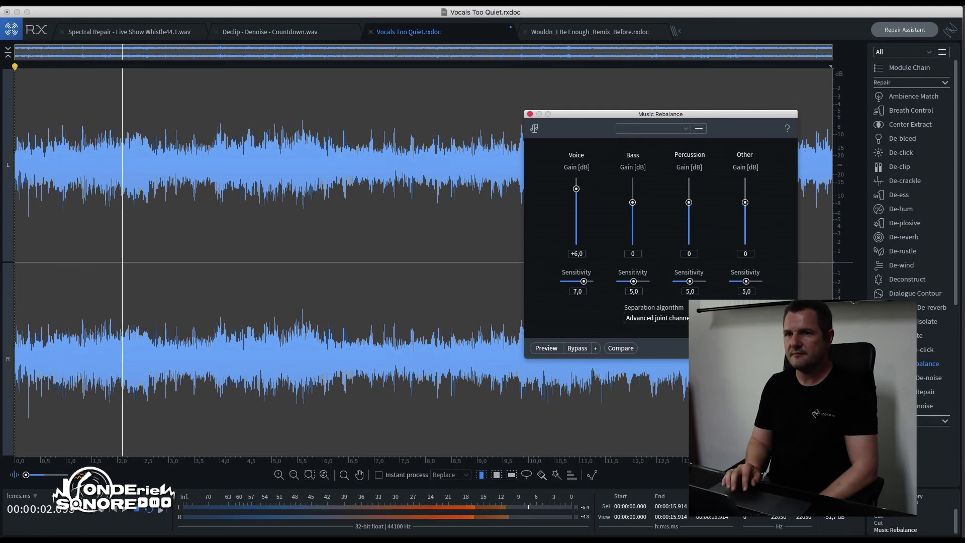
{"action": "left_click", "coordinate": [881, 524]}
{"action": "key", "text": "space"}
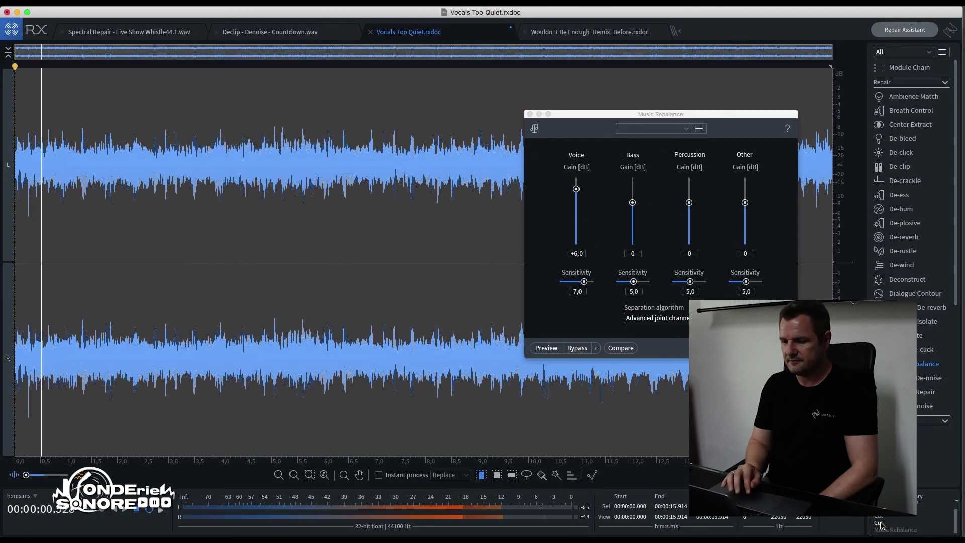
{"action": "left_click", "coordinate": [880, 530]}
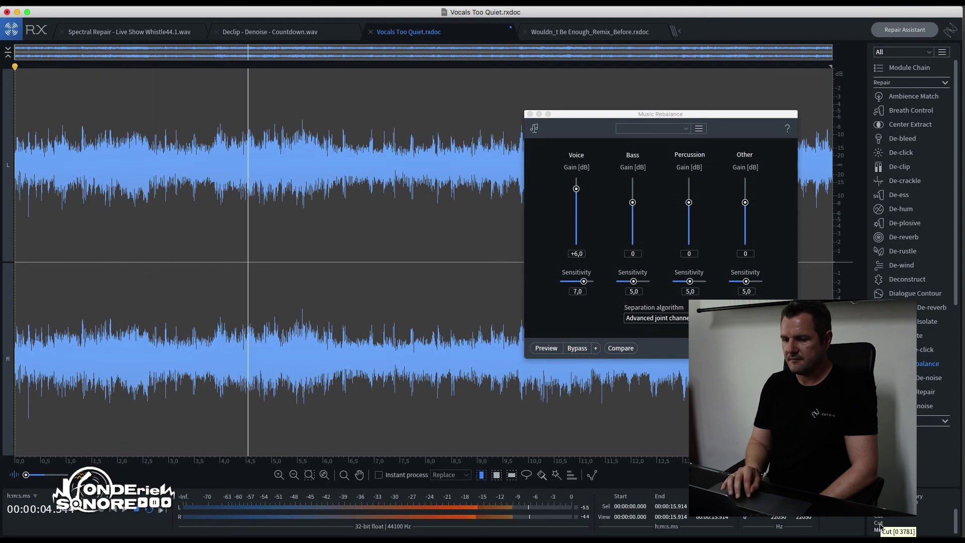
{"action": "left_click", "coordinate": [880, 524]}
{"action": "key", "text": "space"}
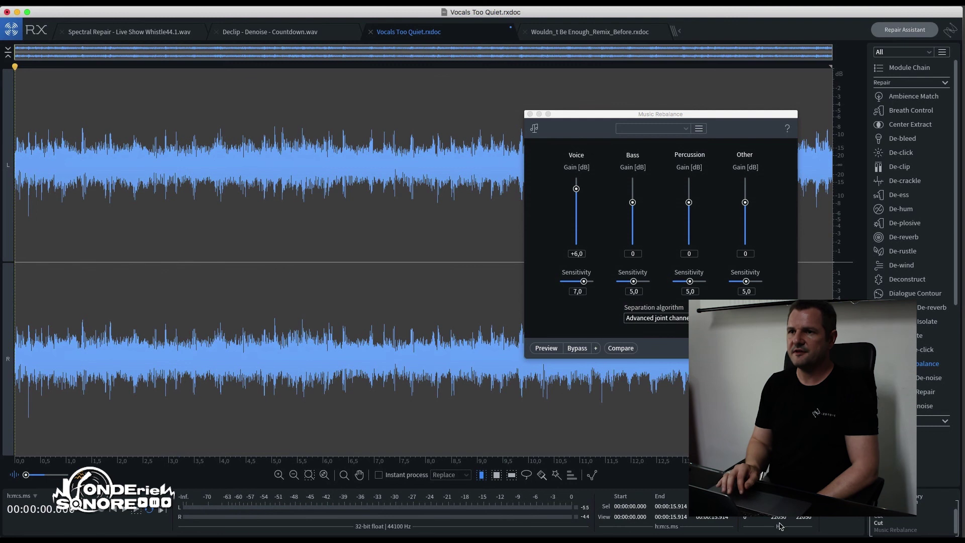
- Display the song as a spectrogram and compare its Cut and Music Rebalance history states visually
{"action": "left_click_drag", "start_coordinate": [25, 475], "coordinate": [69, 475]}
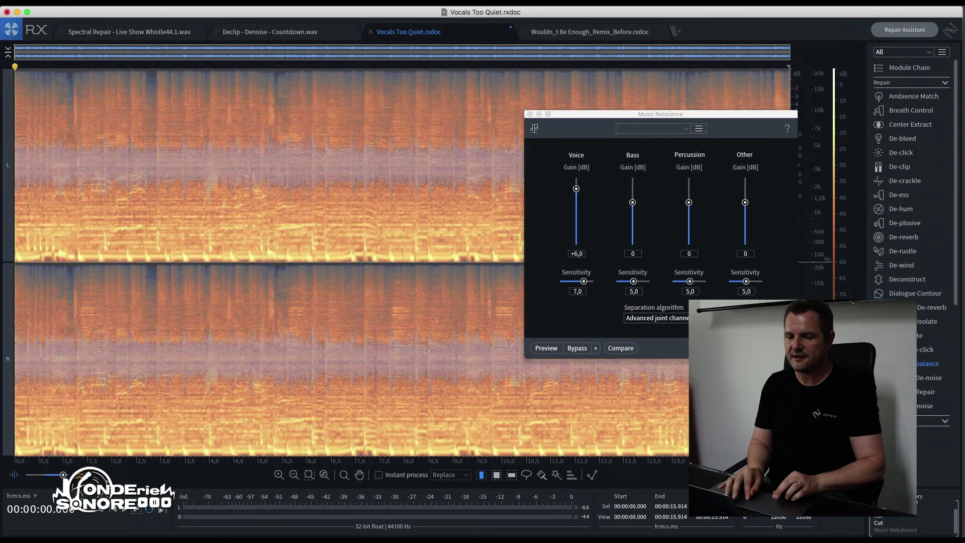
{"action": "left_click", "coordinate": [888, 530]}
{"action": "left_click", "coordinate": [887, 525]}
{"action": "left_click", "coordinate": [888, 532]}
{"action": "left_click", "coordinate": [886, 525]}
{"action": "left_click", "coordinate": [888, 531]}
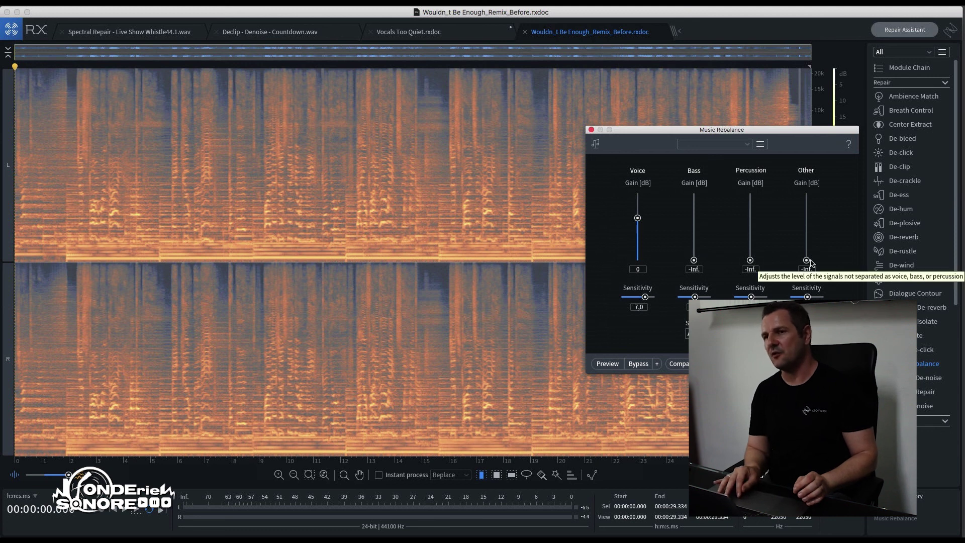
- Play Wouldn_t Be Enough_Remix_Before.rxdoc at a raised system volume and compare its Music Rebalance and original history states
{"action": "key", "text": "space"}
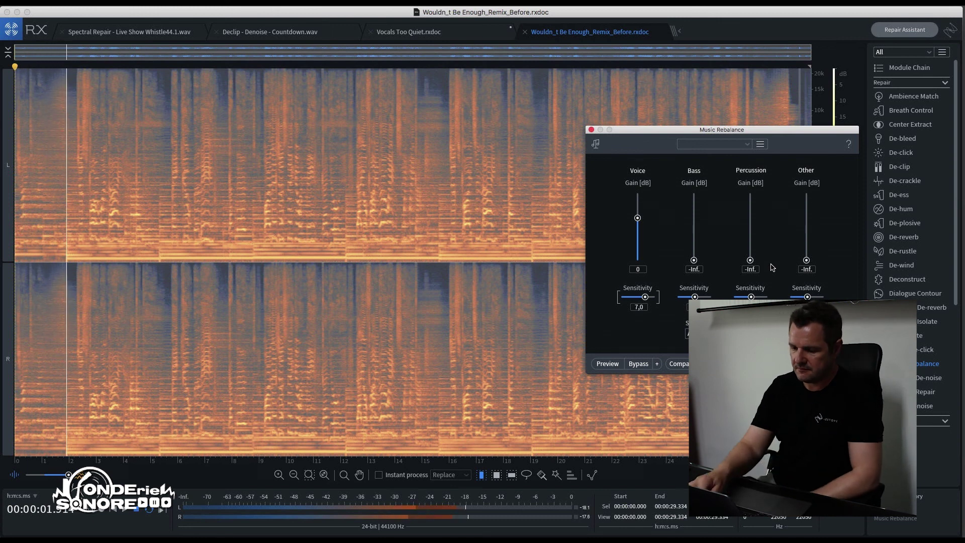
{"action": "key", "text": "XF86AudioRaiseVolume"}
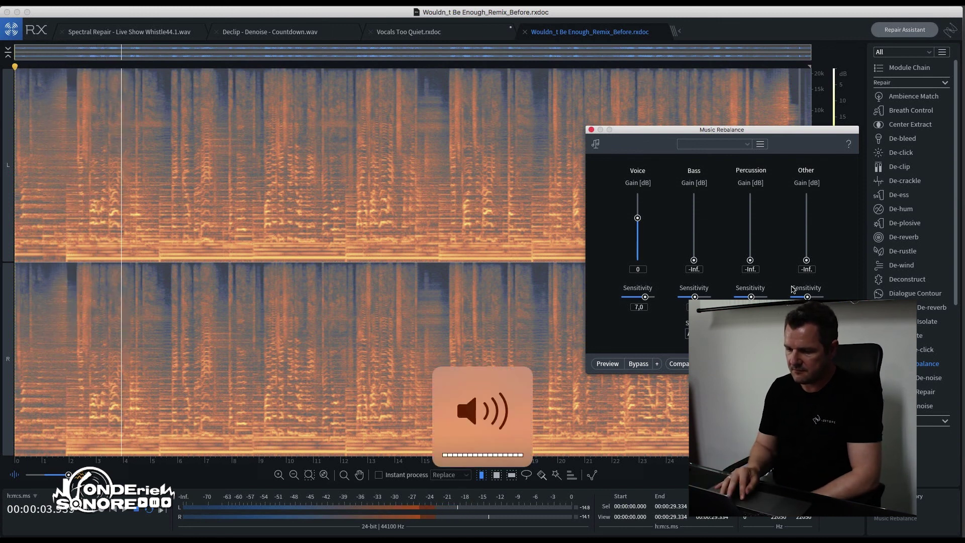
{"action": "left_click", "coordinate": [894, 520]}
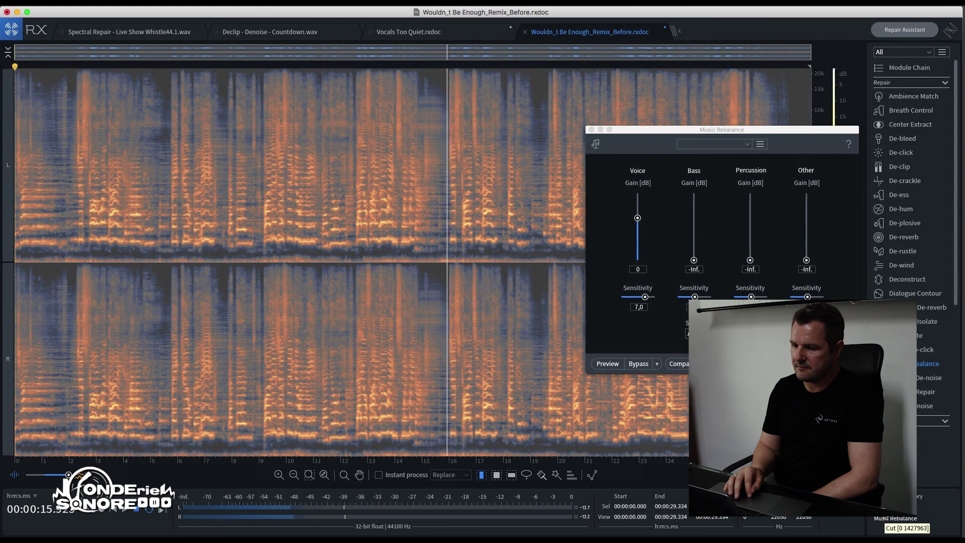
{"action": "left_click", "coordinate": [886, 517]}
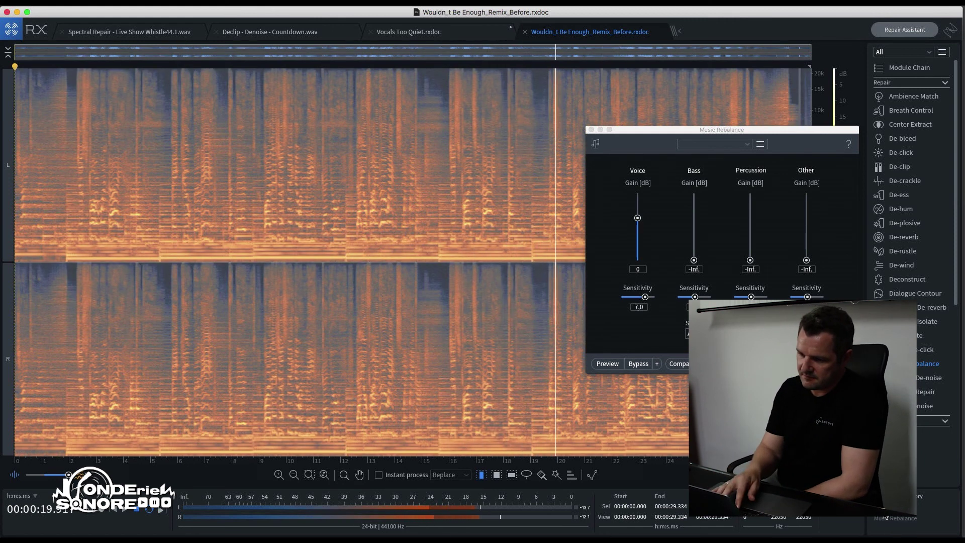
{"action": "key", "text": "space"}
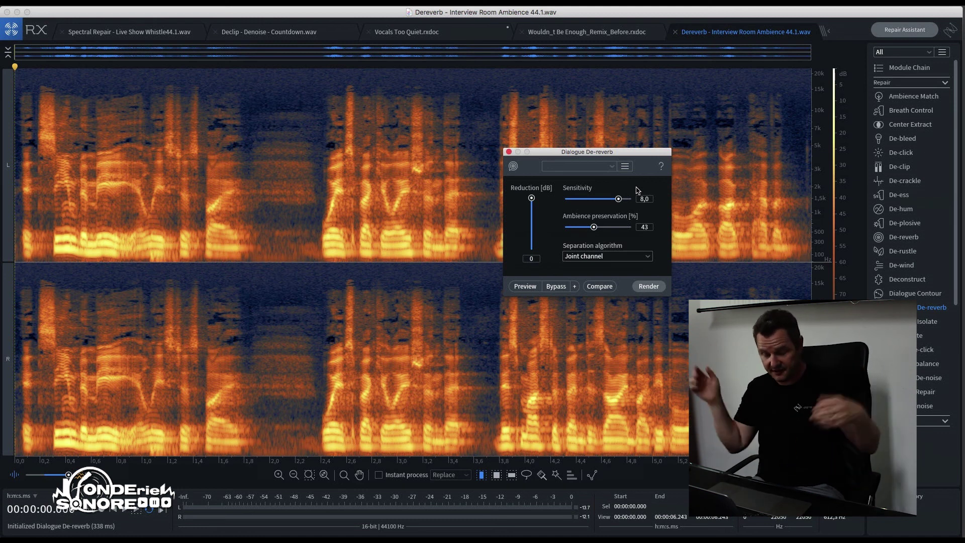
- Open the De-reverb module for the Dereverb - Interview Room Ambience 44.1.wav recording
{"action": "left_click", "coordinate": [898, 237]}
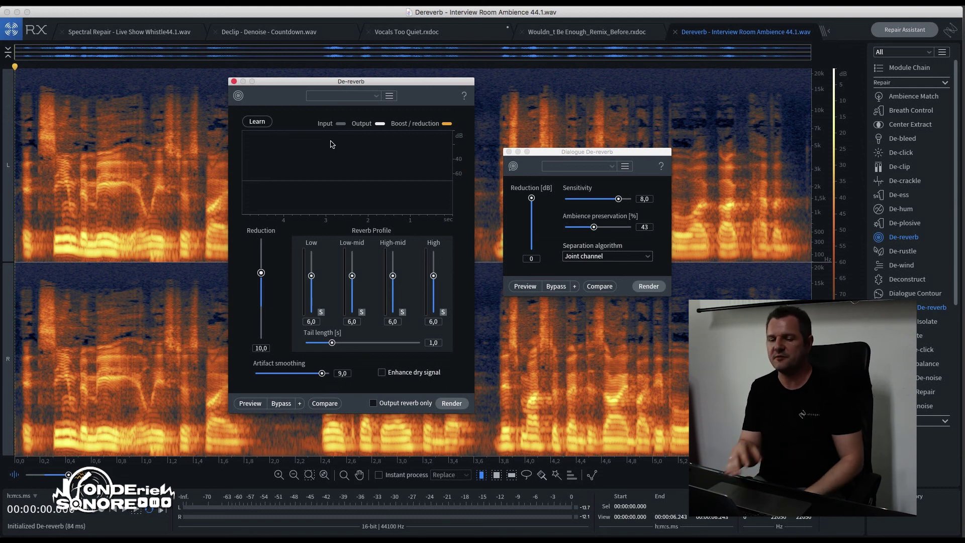
- Close the De-reverb module, set the Dialogue De-reverb reduction to -Inf., play the original recording and render the processing
{"action": "left_click", "coordinate": [234, 81]}
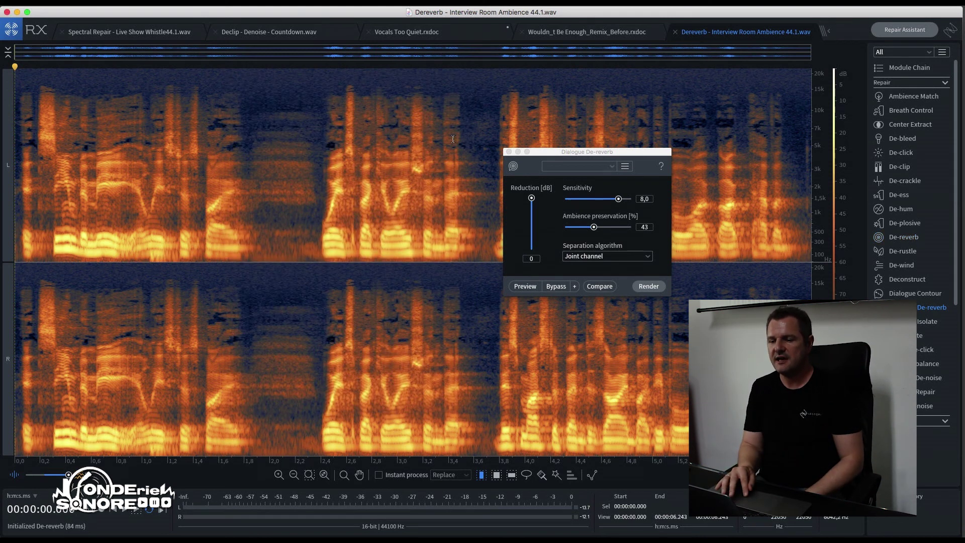
{"action": "left_click", "coordinate": [559, 154]}
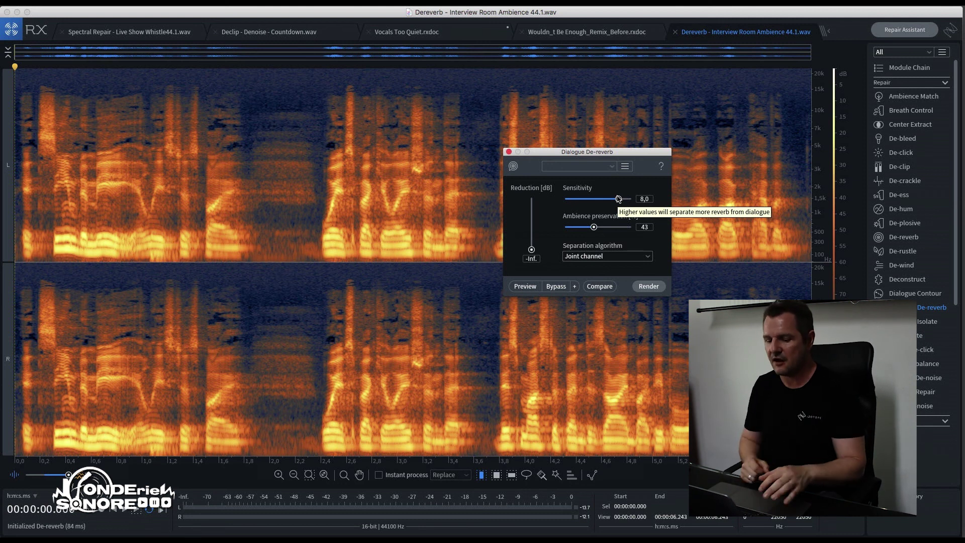
{"action": "key", "text": "space"}
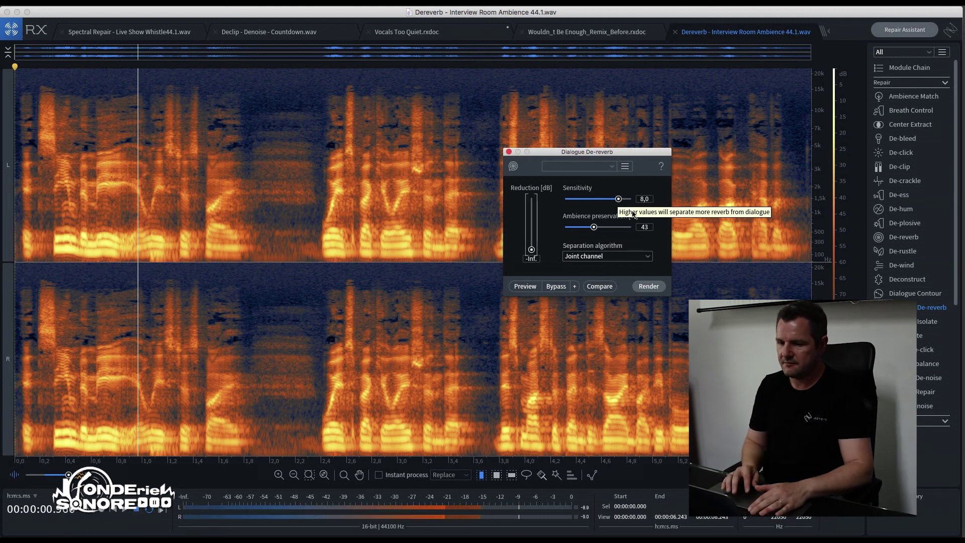
{"action": "left_click", "coordinate": [648, 286]}
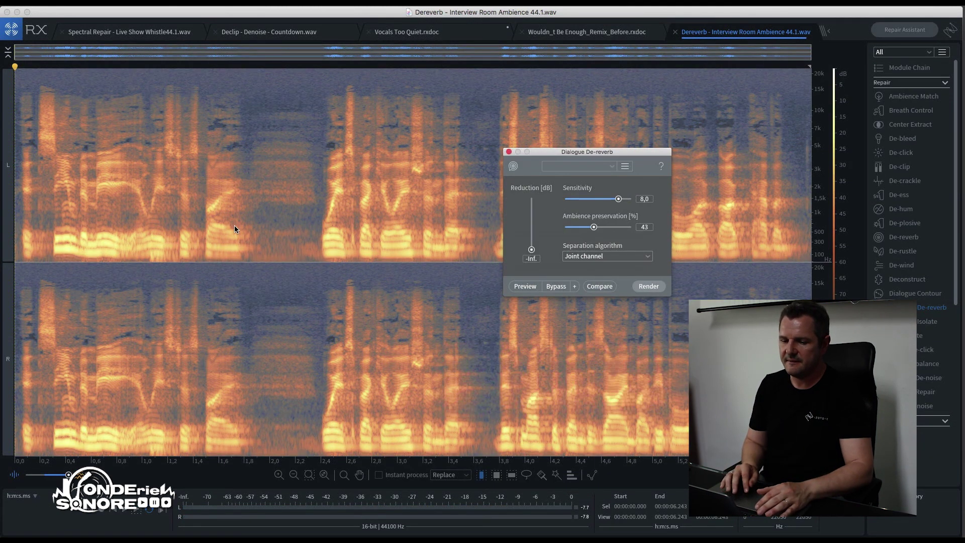
- Play the interview recording while switching between its original and Dialogue De-reverb history states to compare the room reverb
{"action": "key", "text": "space"}
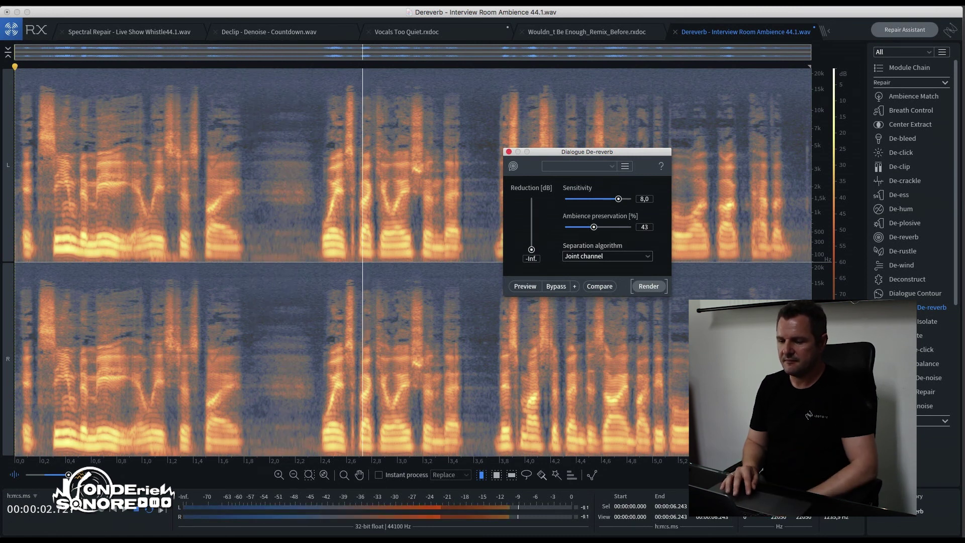
{"action": "key", "text": "super+z"}
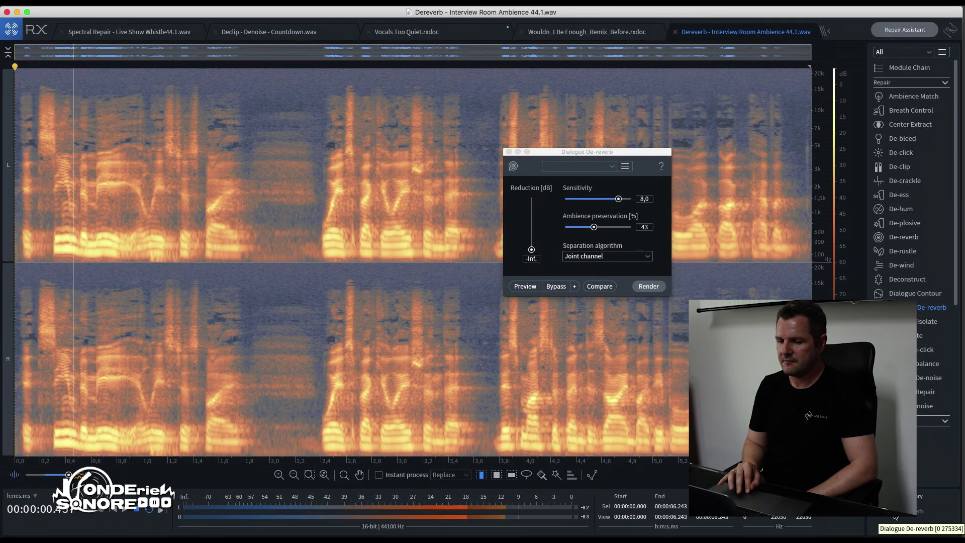
{"action": "key", "text": "super+shift+z"}
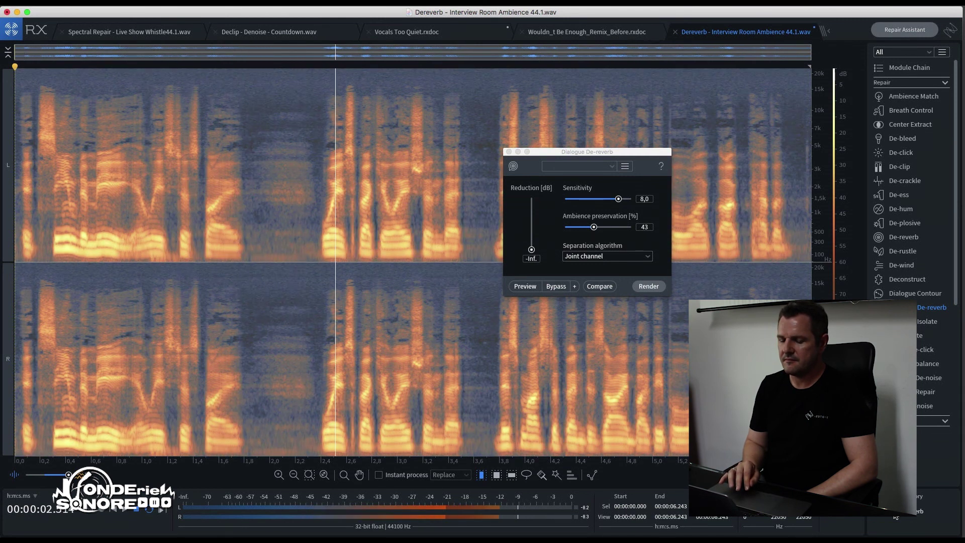
{"action": "key", "text": "space"}
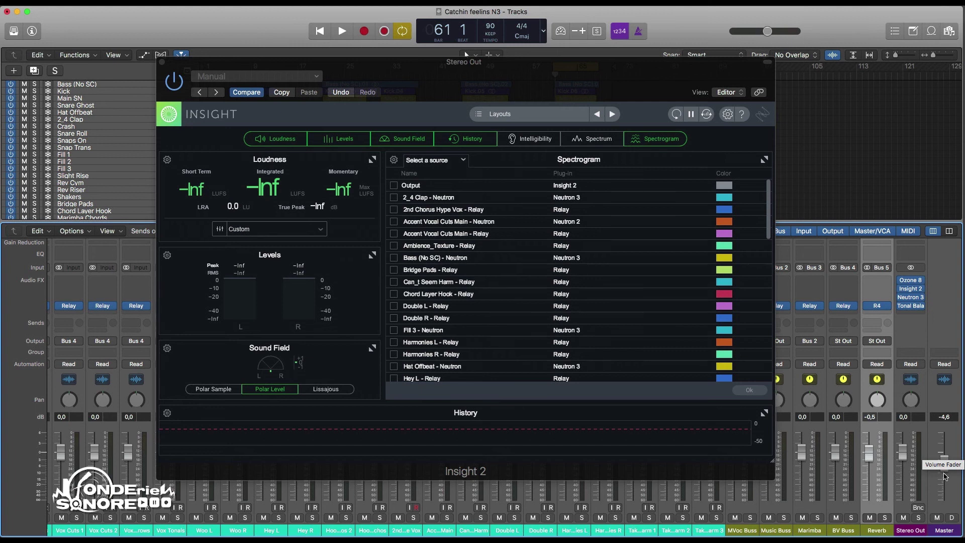
- Close Insight 2 in the Catchin feelins N3 project, hide the mixer and fit the whole arrangement in view
{"action": "left_click", "coordinate": [162, 61]}
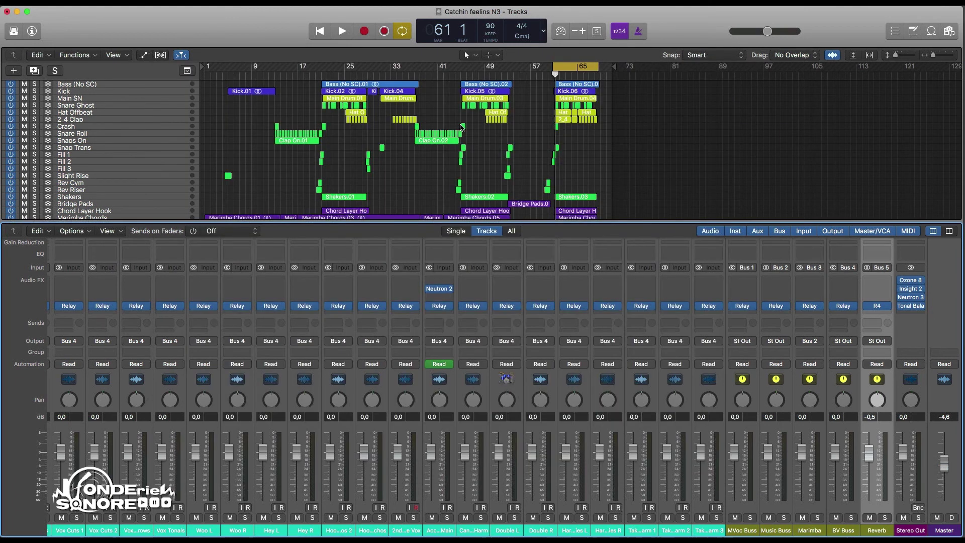
{"action": "key", "text": "x"}
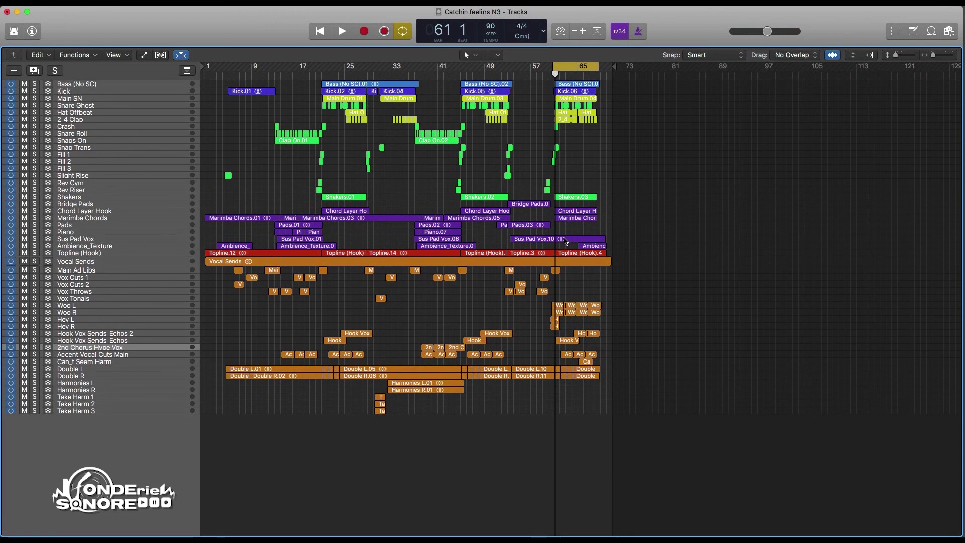
{"action": "key", "text": "z"}
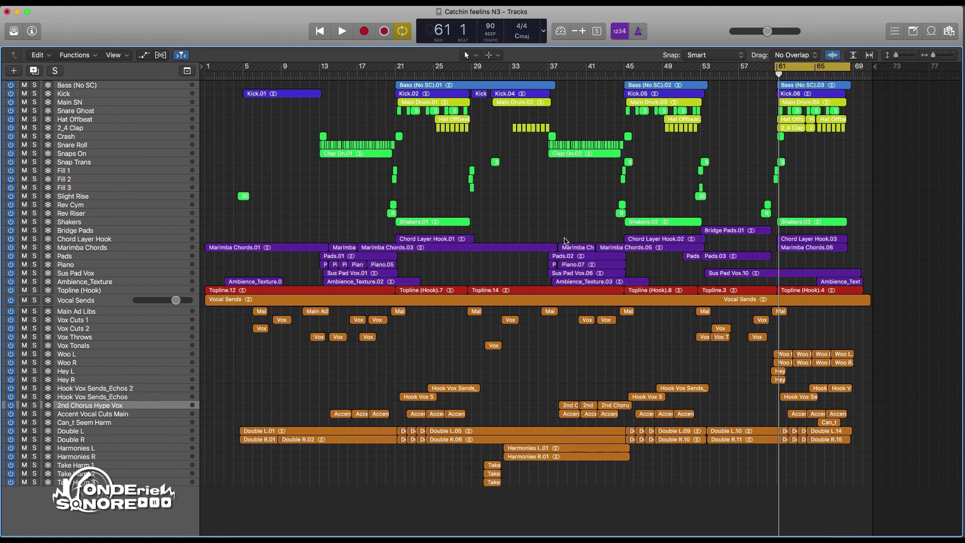
- Show the mixer and review the Neutron, Relay and other plug-ins inserted across the channel strips up to Stereo Out
{"action": "key", "text": "x"}
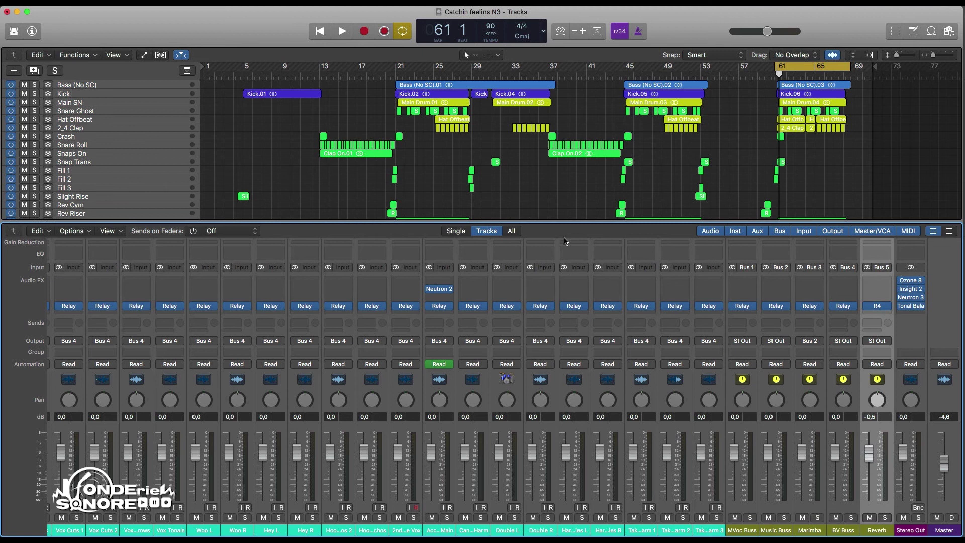
{"action": "scroll", "coordinate": [564, 242], "scroll_direction": "left", "scroll_amount": 15}
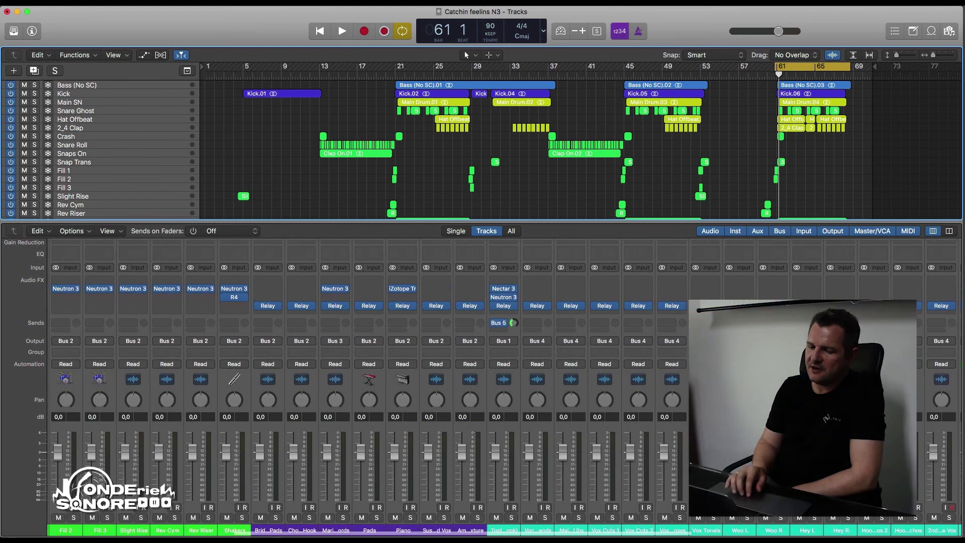
{"action": "scroll", "coordinate": [483, 382], "scroll_direction": "left", "scroll_amount": 4}
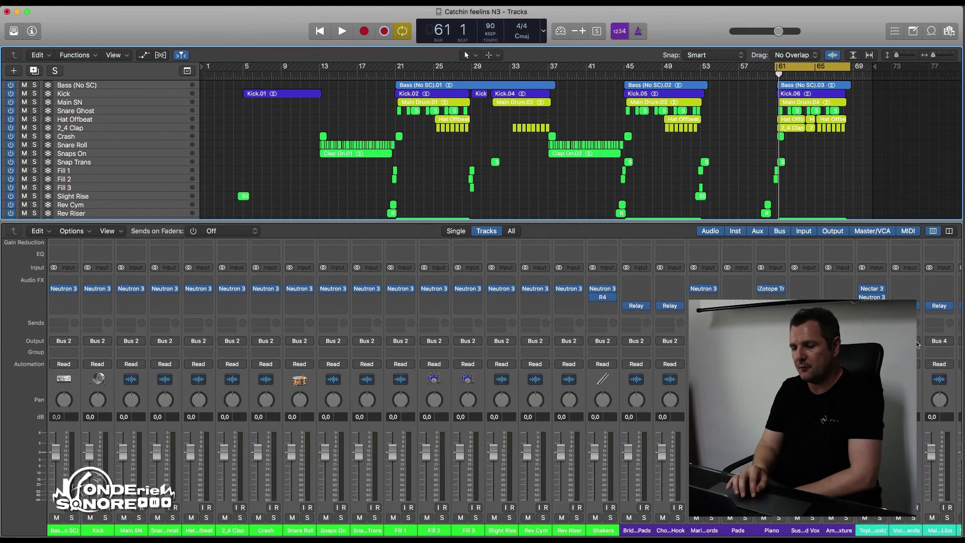
{"action": "scroll", "coordinate": [652, 320], "scroll_direction": "right", "scroll_amount": 20}
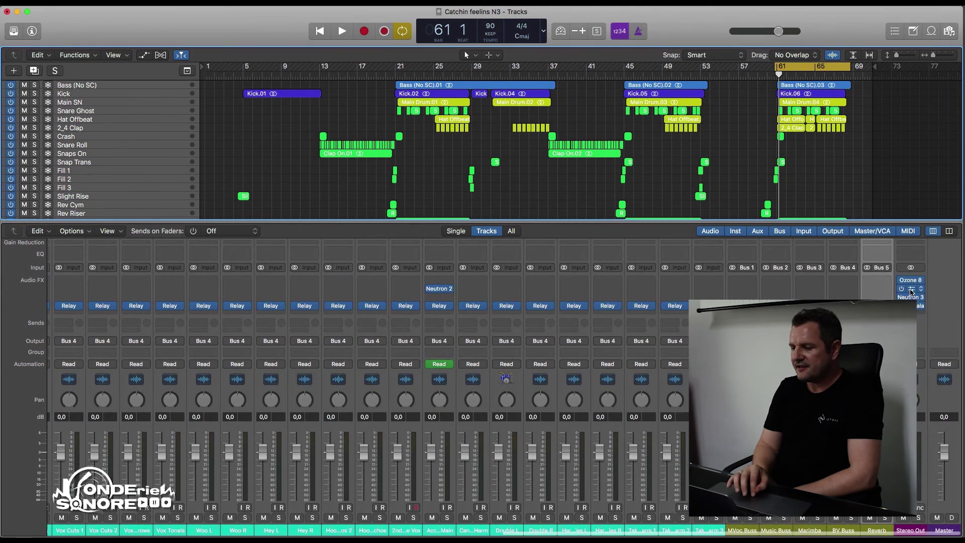
- Open Insight 2 on the Stereo Out channel and select Output as the spectrogram's source
{"action": "left_click", "coordinate": [911, 290]}
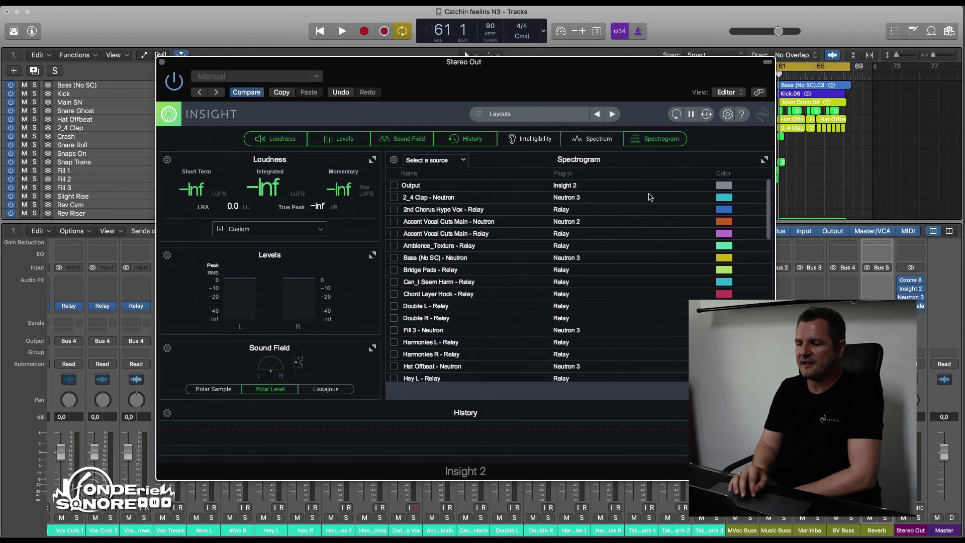
{"action": "left_click_drag", "start_coordinate": [584, 82], "coordinate": [593, 61]}
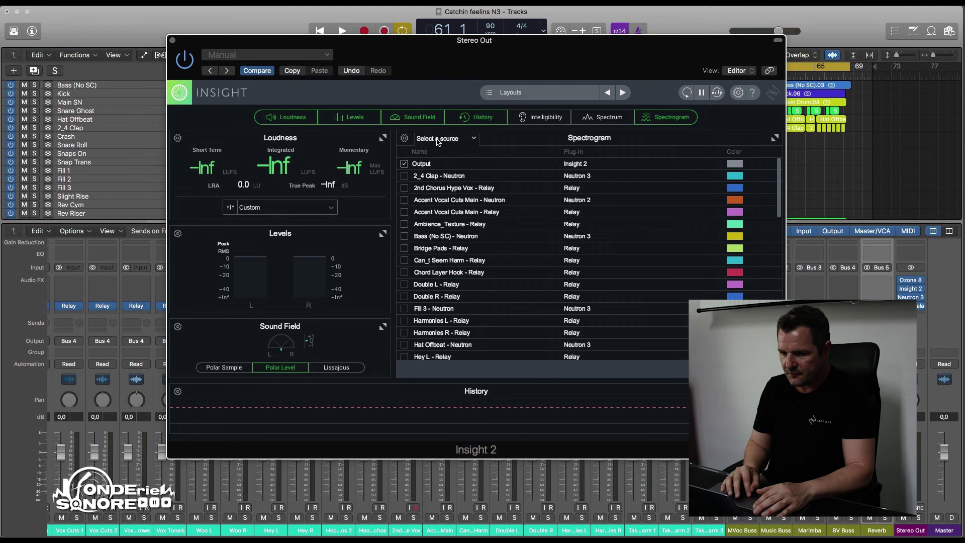
{"action": "left_click", "coordinate": [438, 142]}
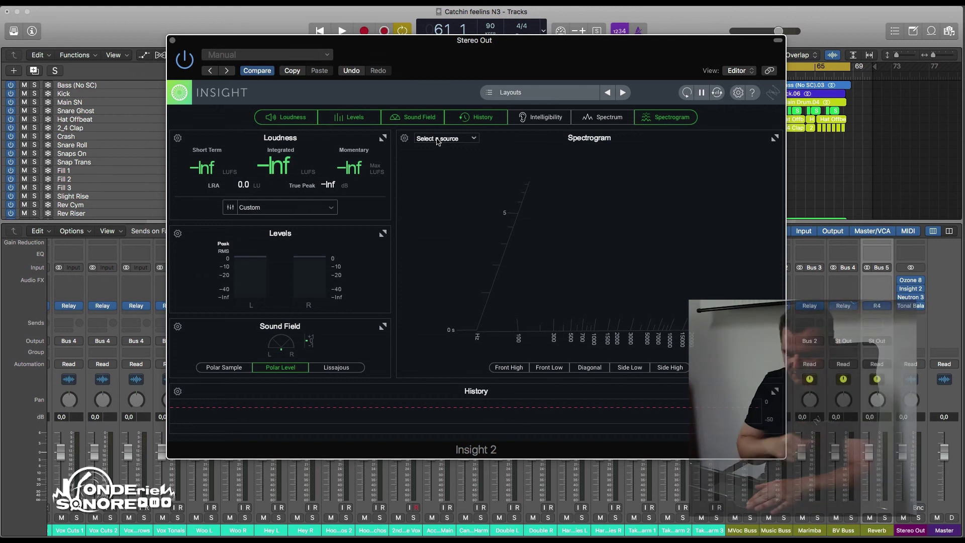
- Play the song and view the 3D spectrogram from the Diagonal and Side Low angles
{"action": "key", "text": "space"}
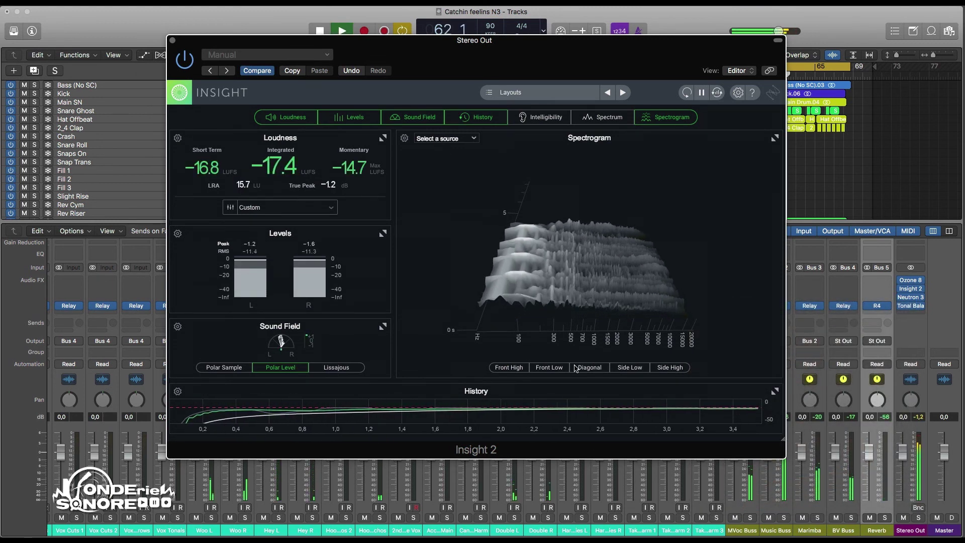
{"action": "left_click", "coordinate": [600, 368]}
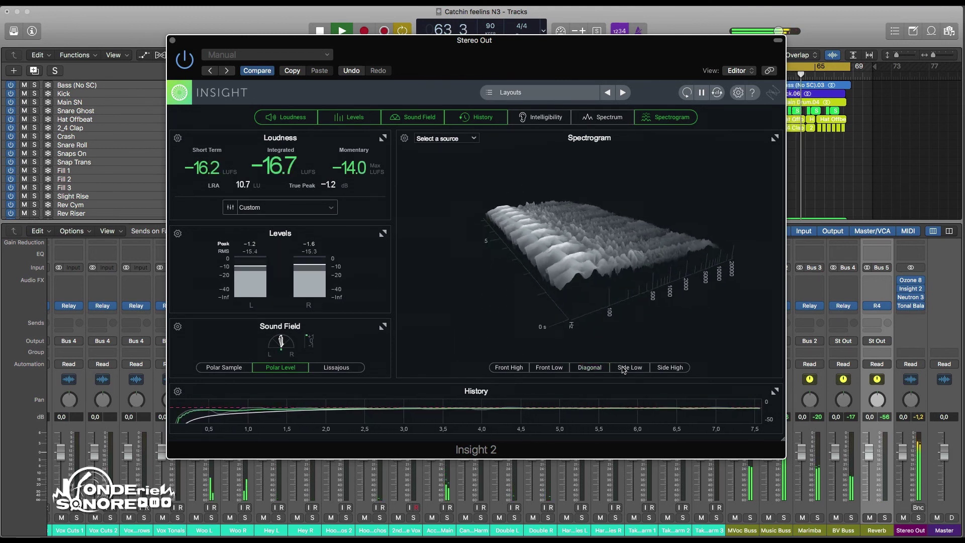
{"action": "left_click", "coordinate": [623, 368]}
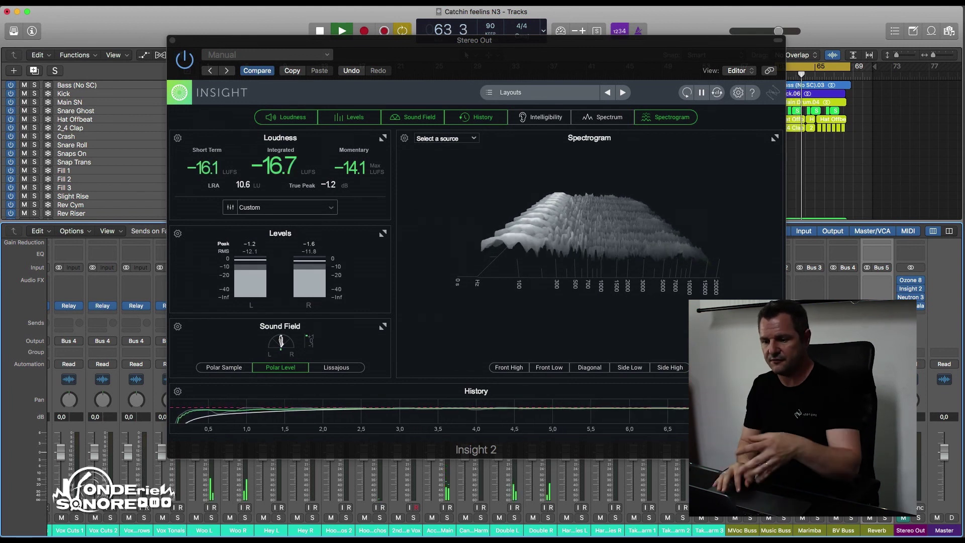
- Change the spectrogram's source from Output to Bass (No SC) - Neutron
{"action": "left_click", "coordinate": [463, 140]}
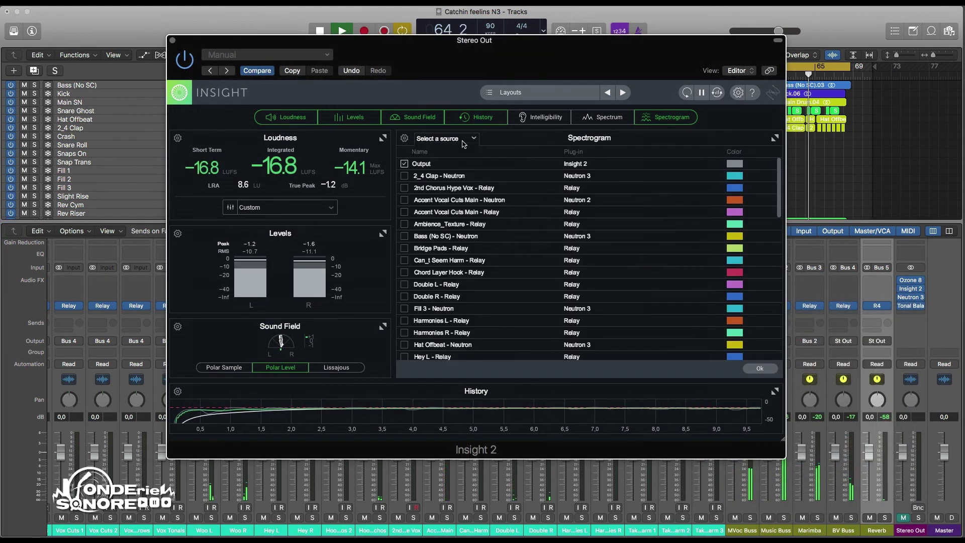
{"action": "scroll", "coordinate": [541, 178], "scroll_direction": "down", "scroll_amount": 10}
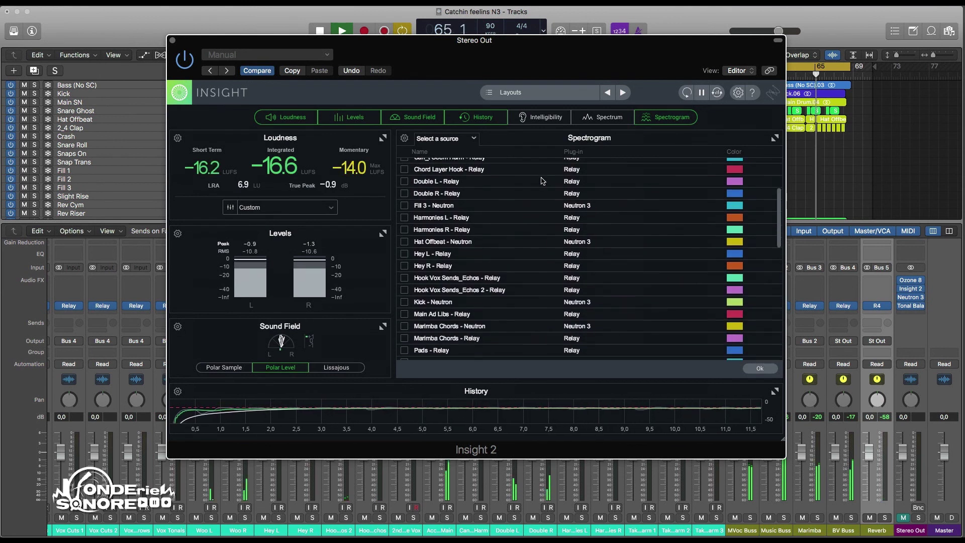
{"action": "scroll", "coordinate": [542, 180], "scroll_direction": "up", "scroll_amount": 10}
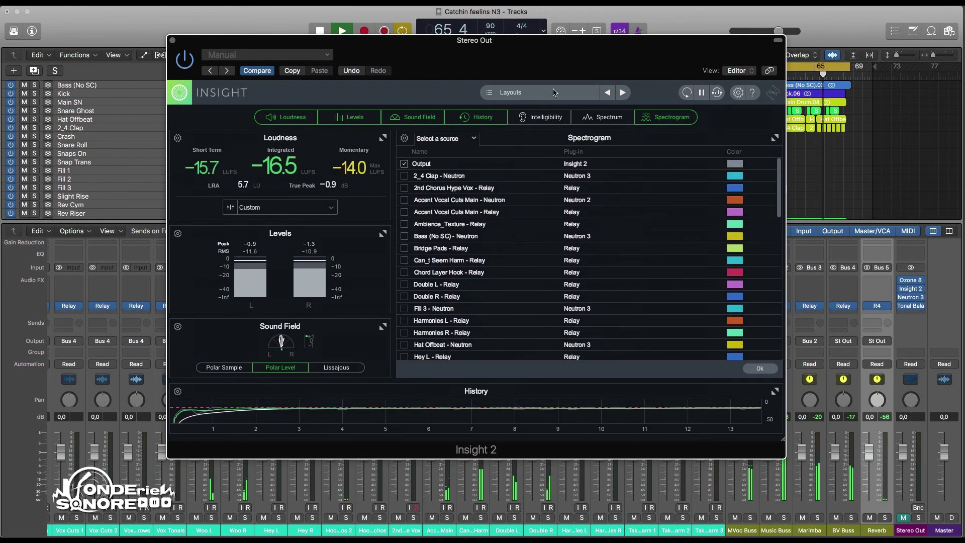
{"action": "left_click", "coordinate": [410, 236]}
{"action": "scroll", "coordinate": [453, 252], "scroll_direction": "down", "scroll_amount": 5}
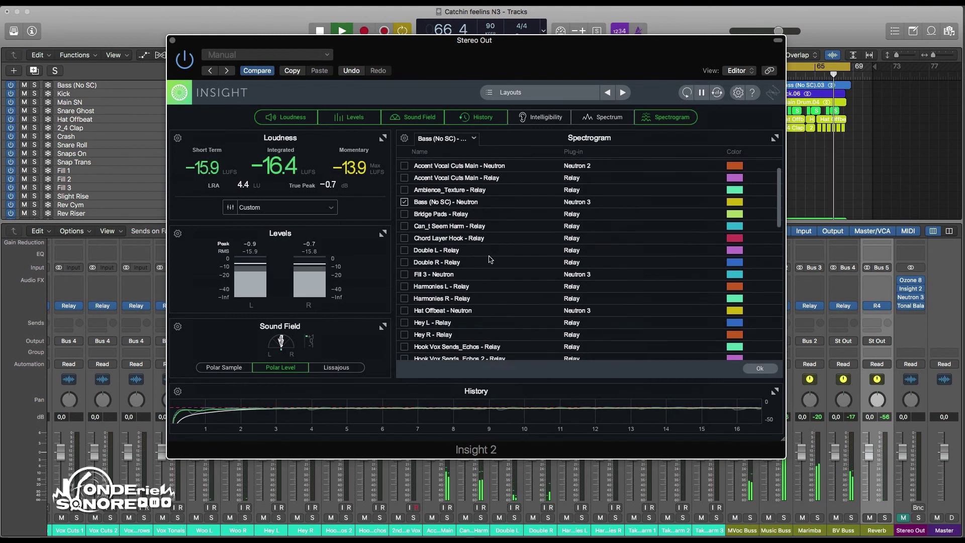
{"action": "left_click", "coordinate": [469, 139]}
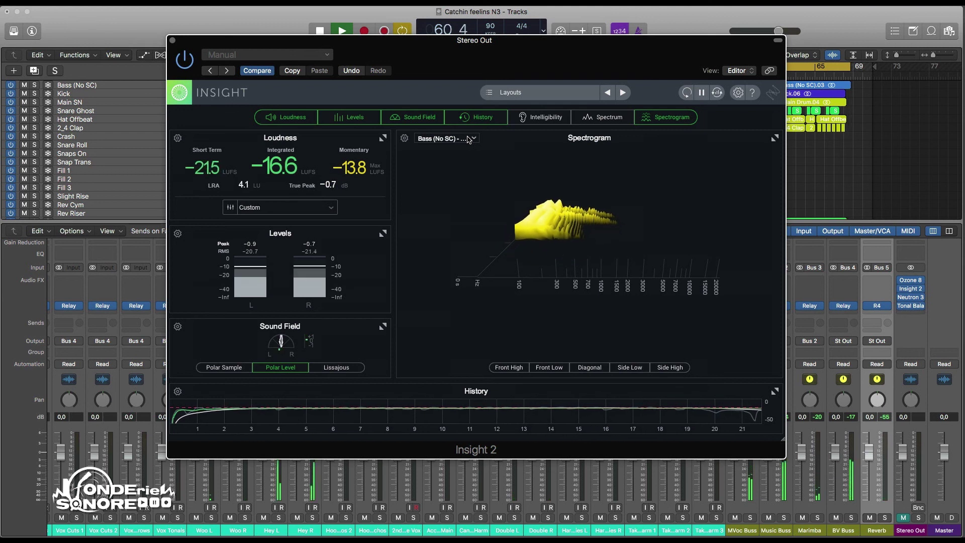
- Add Kick - Neutron to the spectrogram's sources and show the spectrogram from the Diagonal angle
{"action": "left_click", "coordinate": [469, 139]}
{"action": "scroll", "coordinate": [457, 246], "scroll_direction": "down", "scroll_amount": 5}
{"action": "scroll", "coordinate": [458, 246], "scroll_direction": "down", "scroll_amount": 3}
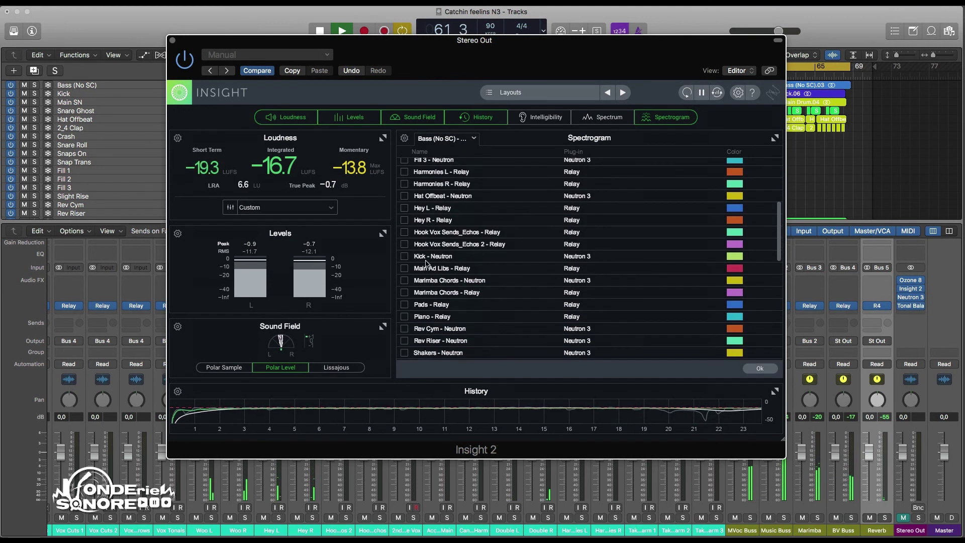
{"action": "left_click", "coordinate": [454, 142]}
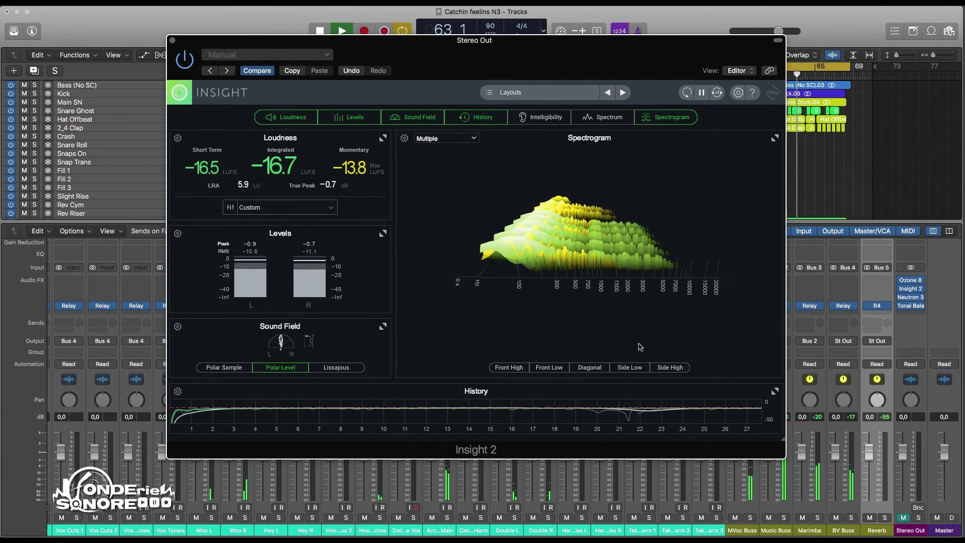
{"action": "left_click", "coordinate": [598, 369]}
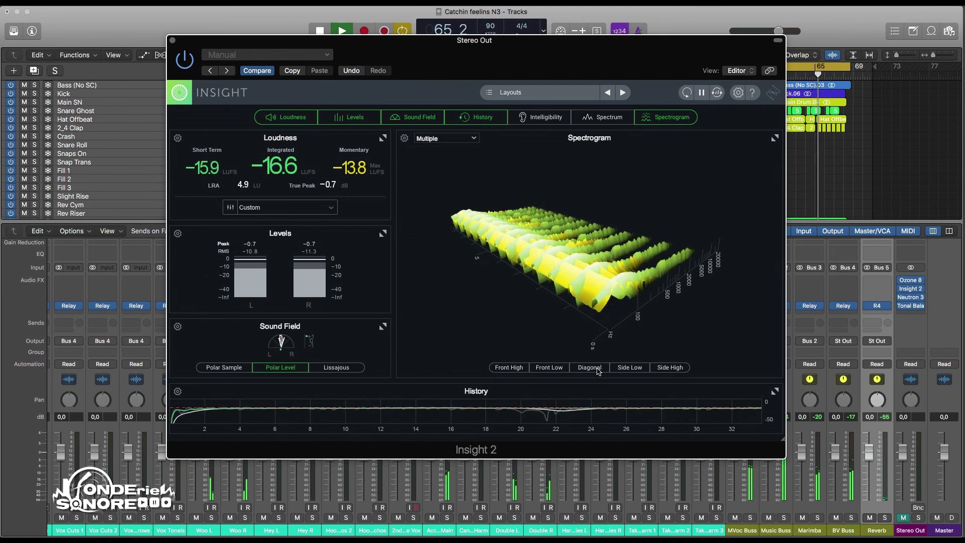
- Add another track as a source alongside the bass and kick in the spectrogram
{"action": "left_click", "coordinate": [445, 139]}
{"action": "scroll", "coordinate": [448, 281], "scroll_direction": "down", "scroll_amount": 5}
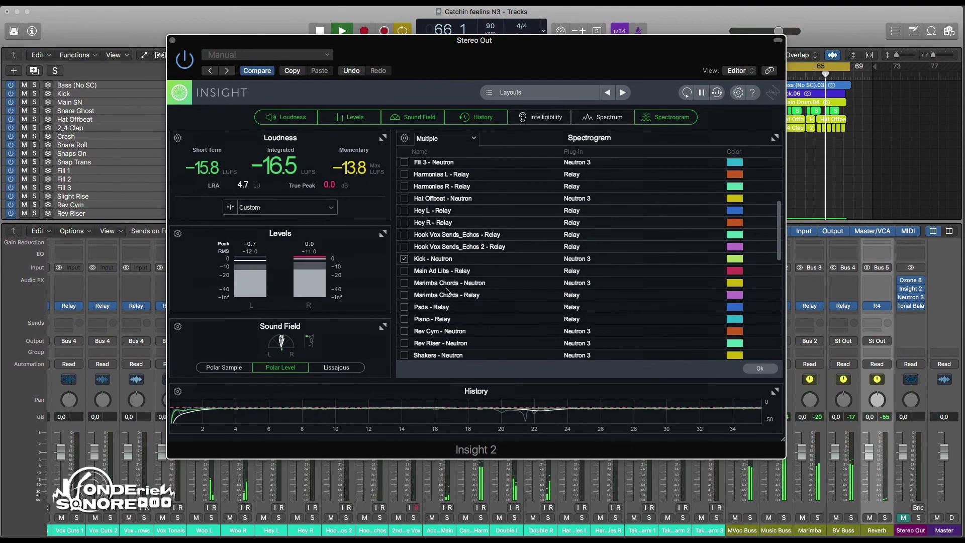
{"action": "scroll", "coordinate": [413, 265], "scroll_direction": "up", "scroll_amount": 3}
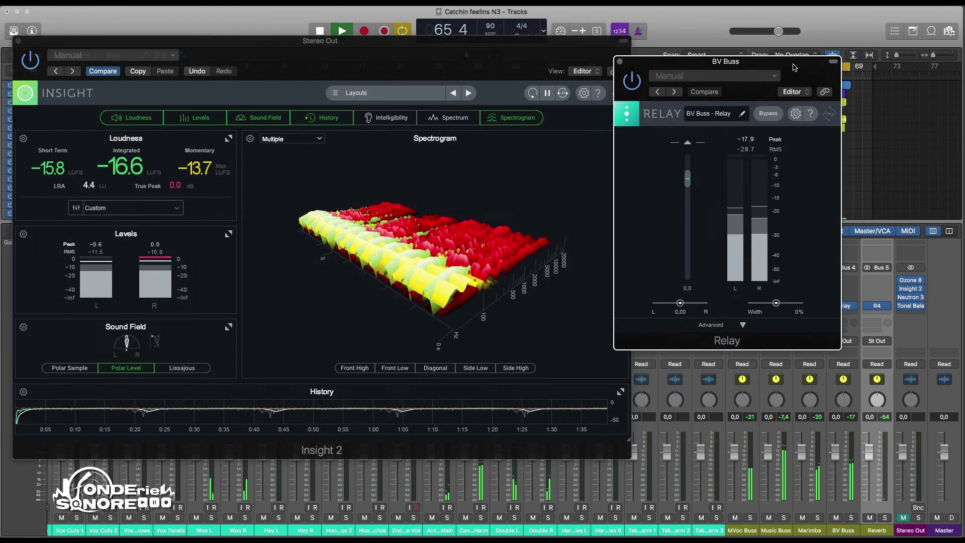
- Move the BV Buss Relay window clear of Insight 2, then expand and collapse its advanced controls
{"action": "left_click_drag", "start_coordinate": [795, 62], "coordinate": [815, 83]}
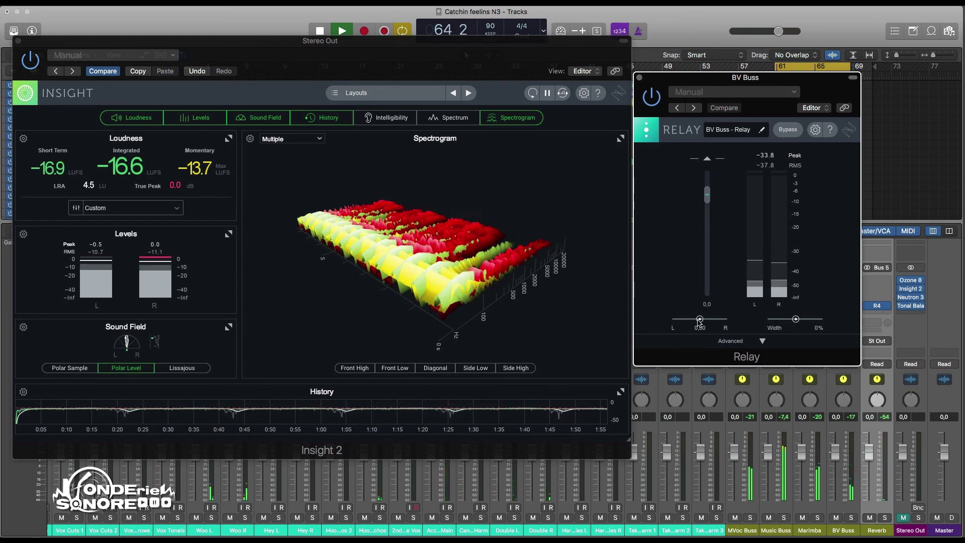
{"action": "left_click", "coordinate": [763, 342]}
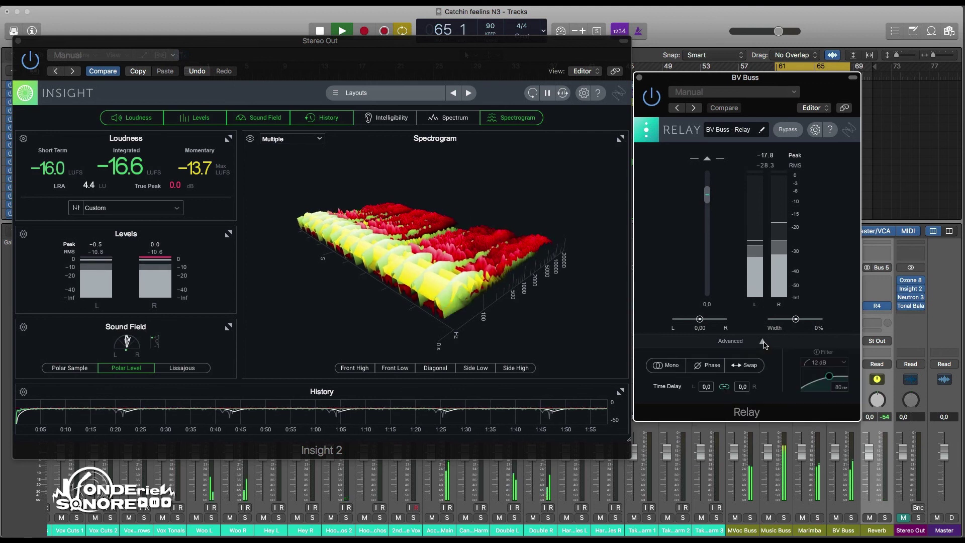
{"action": "left_click", "coordinate": [762, 341]}
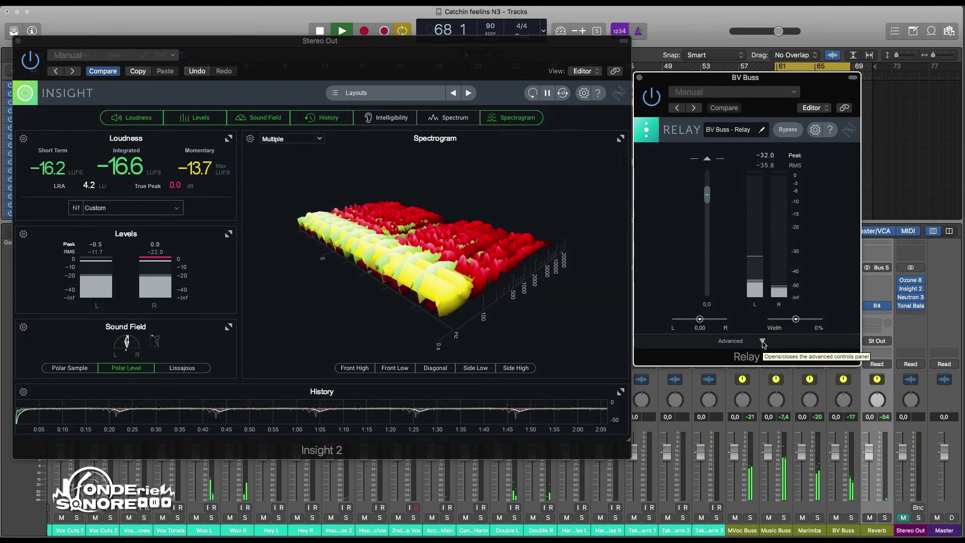
- Add Bridge Pads - Relay to the sources shown in Insight's spectrogram and accept the selection
{"action": "left_click", "coordinate": [313, 143]}
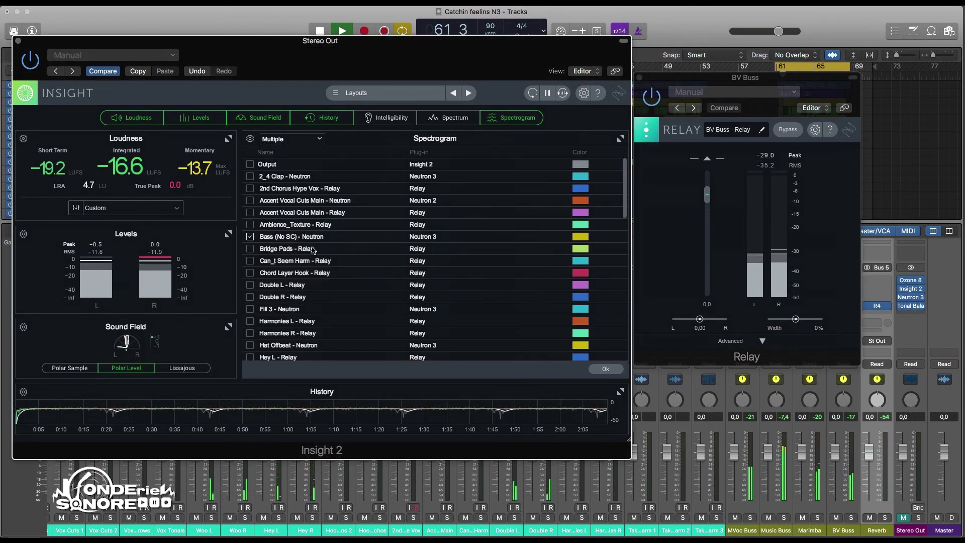
{"action": "left_click", "coordinate": [251, 249]}
{"action": "left_click", "coordinate": [605, 368]}
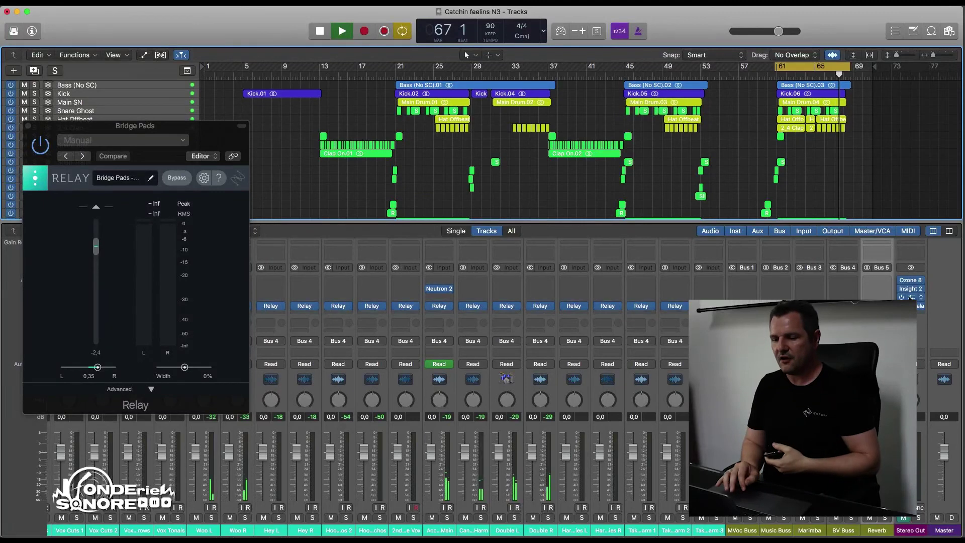
- Open the Neutron 3 Visual Mixer on Stereo Out, place it beside the Bridge Pads Relay window and store the mix as snapshot A
{"action": "left_click", "coordinate": [912, 297]}
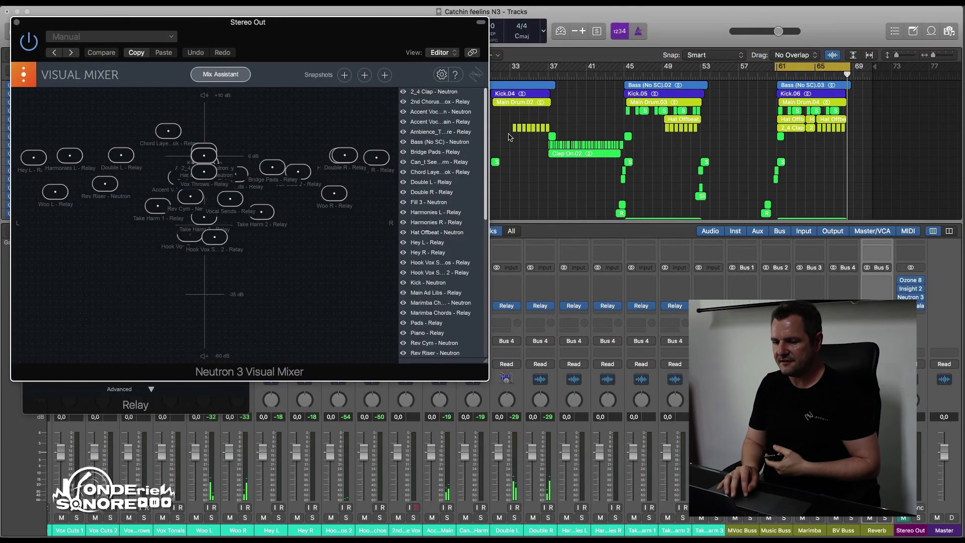
{"action": "left_click_drag", "start_coordinate": [326, 28], "coordinate": [626, 70]}
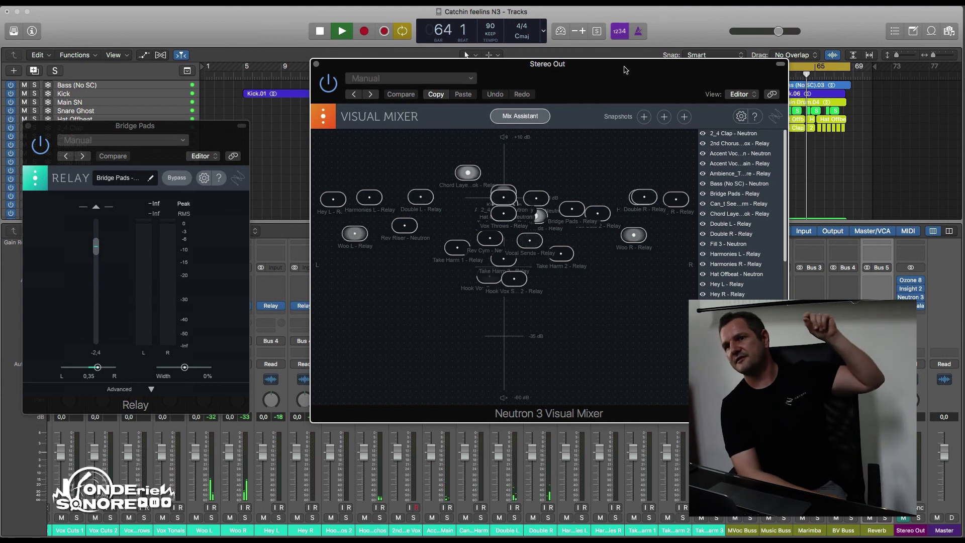
{"action": "left_click_drag", "start_coordinate": [626, 70], "coordinate": [631, 21]}
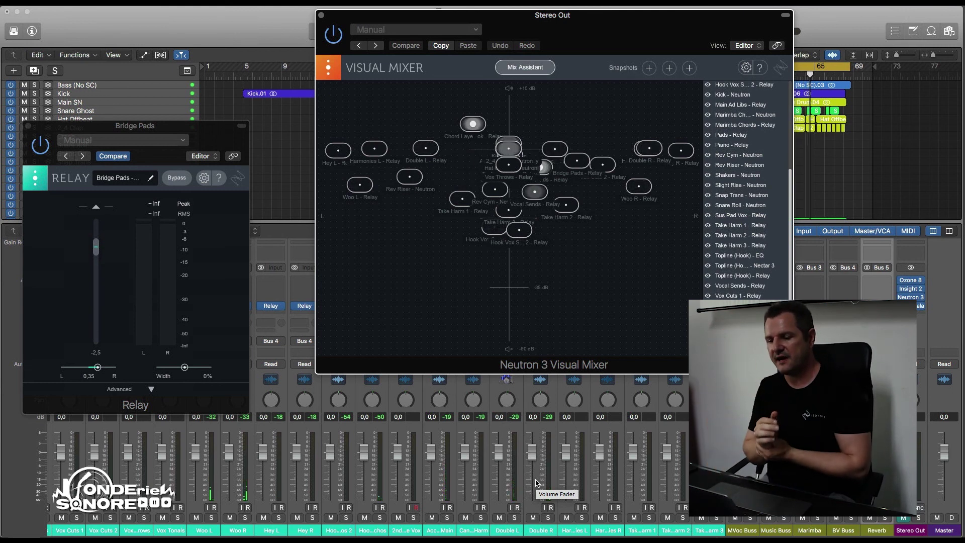
{"action": "left_click", "coordinate": [649, 68]}
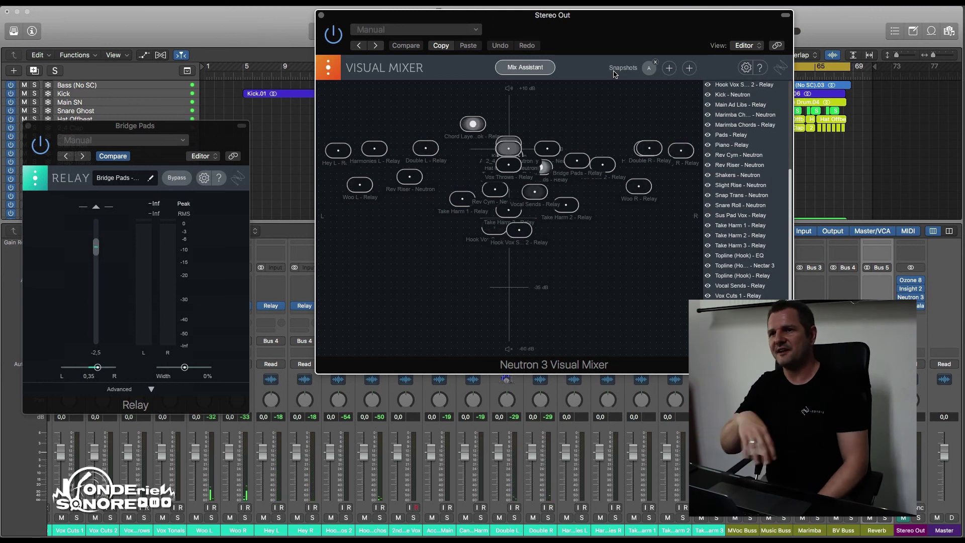
- Lower the Bridge Pads gain to -25.6 and pan it to -0.26 in its Relay window
{"action": "left_click_drag", "start_coordinate": [135, 125], "coordinate": [199, 99]}
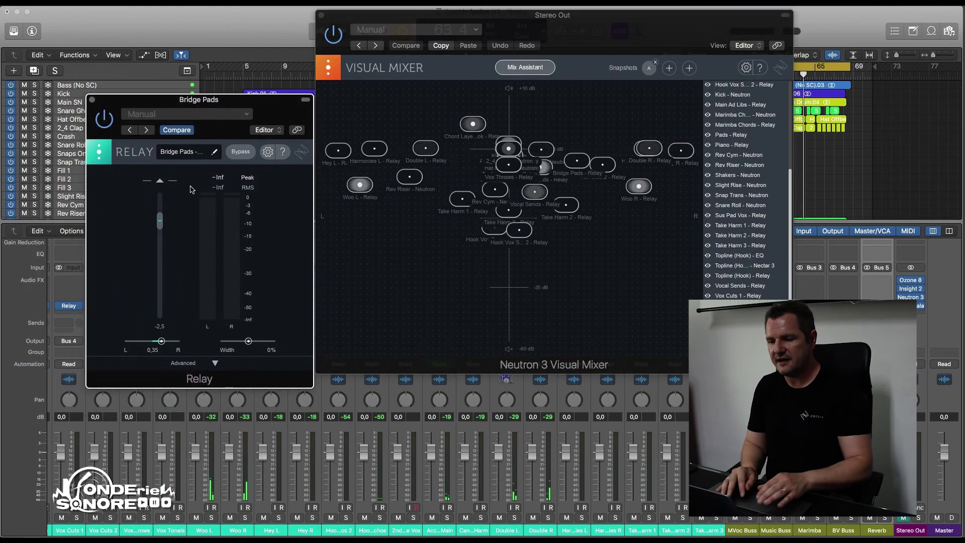
{"action": "left_click_drag", "start_coordinate": [160, 223], "coordinate": [174, 258]}
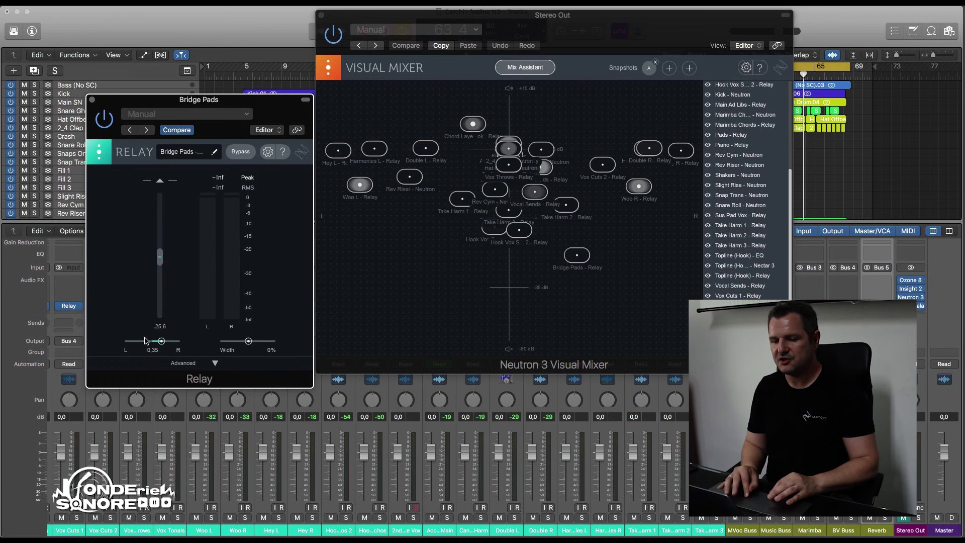
{"action": "mouse_move", "coordinate": [162, 342]}
{"action": "left_mouse_down"}
{"action": "mouse_move", "coordinate": [175, 342]}
{"action": "mouse_move", "coordinate": [146, 342]}
{"action": "left_mouse_up"}
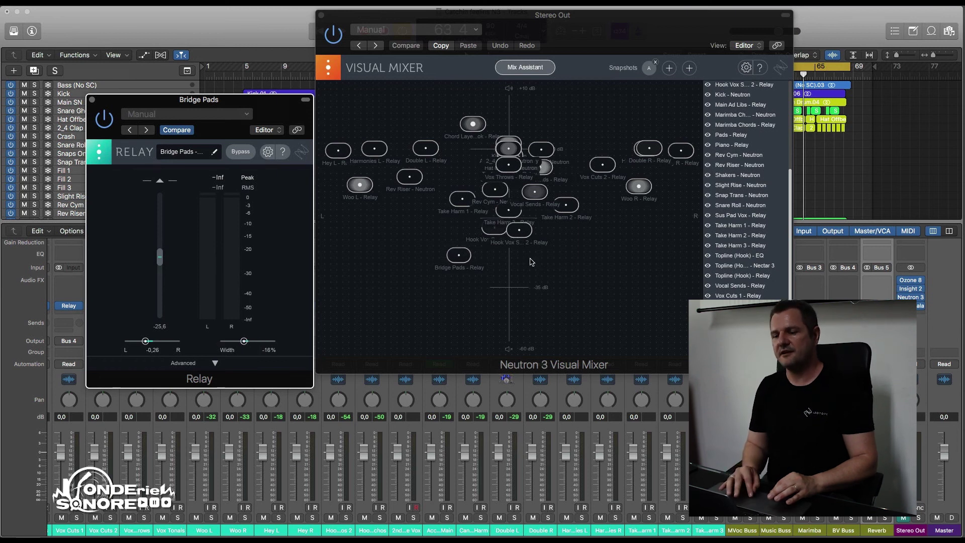
- Reposition Bridge Pads in the Visual Mixer to gain 1.2, pan 0.42 and width 84%, and close its Relay window
{"action": "left_click_drag", "start_coordinate": [463, 259], "coordinate": [582, 149]}
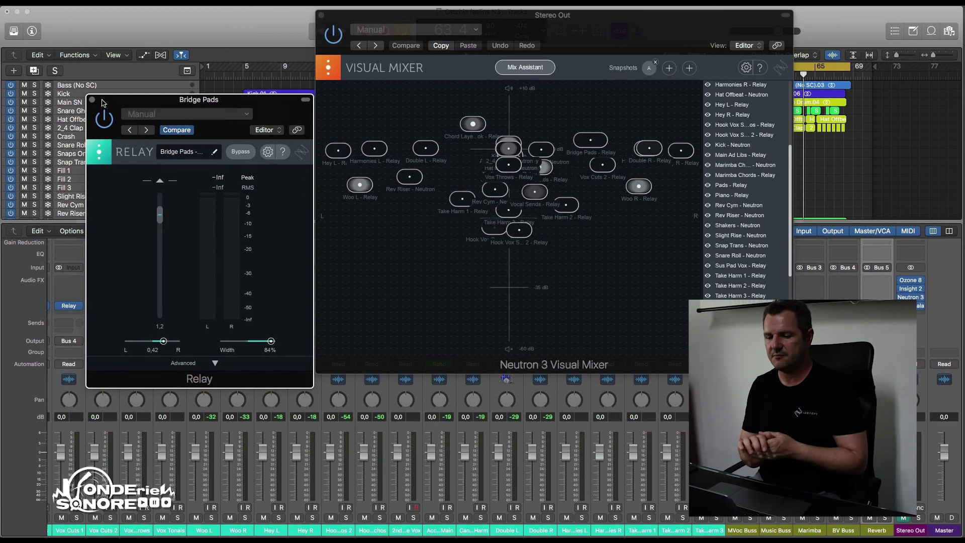
{"action": "left_click_drag", "start_coordinate": [143, 101], "coordinate": [141, 88]}
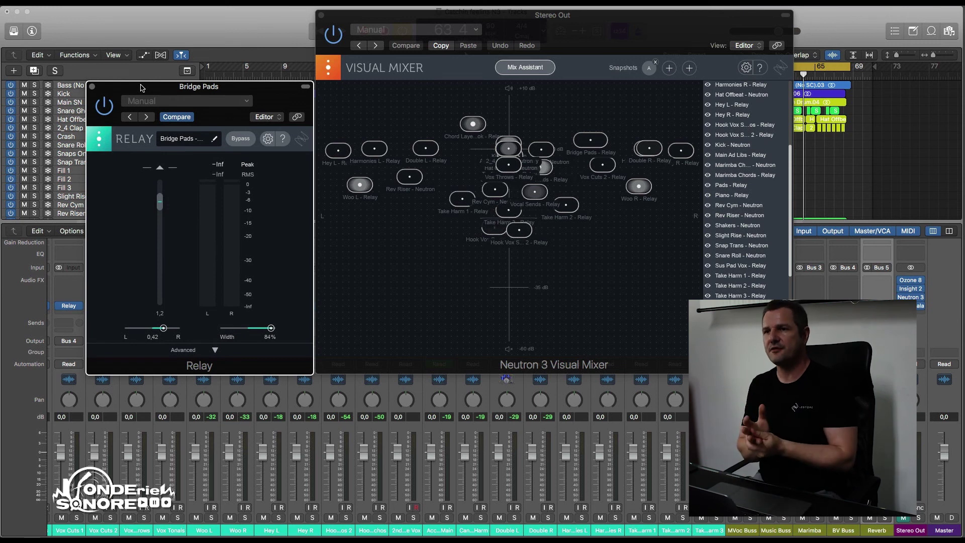
{"action": "left_click", "coordinate": [92, 86]}
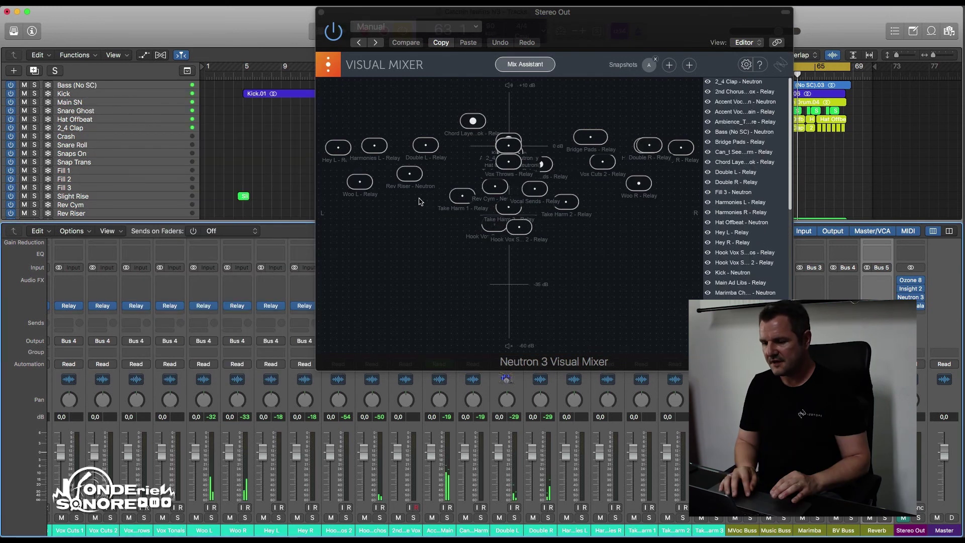
- Open Tonal Balance Control on Stereo Out and compare the mix with the Bass Heavy and Modern target curves
{"action": "left_click_drag", "start_coordinate": [376, 68], "coordinate": [68, 66]}
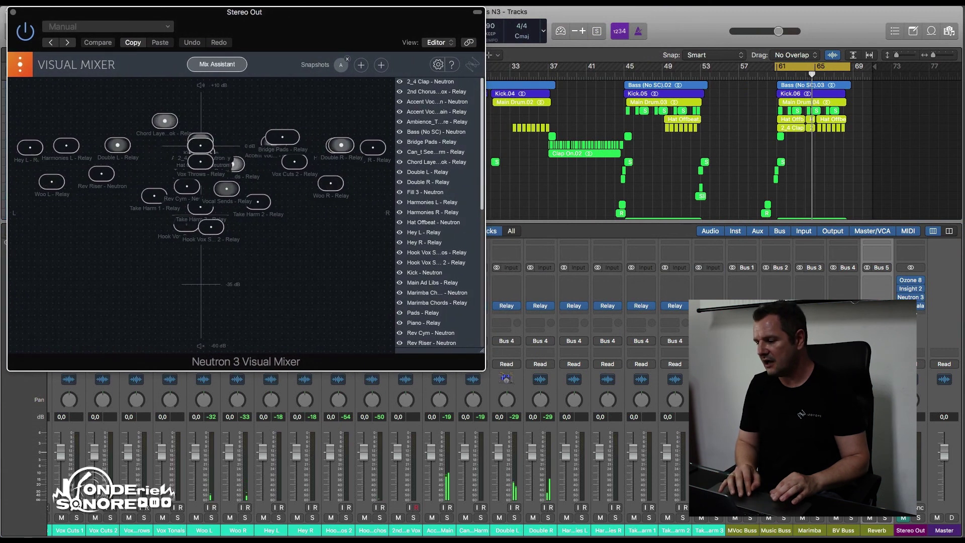
{"action": "left_click", "coordinate": [913, 305]}
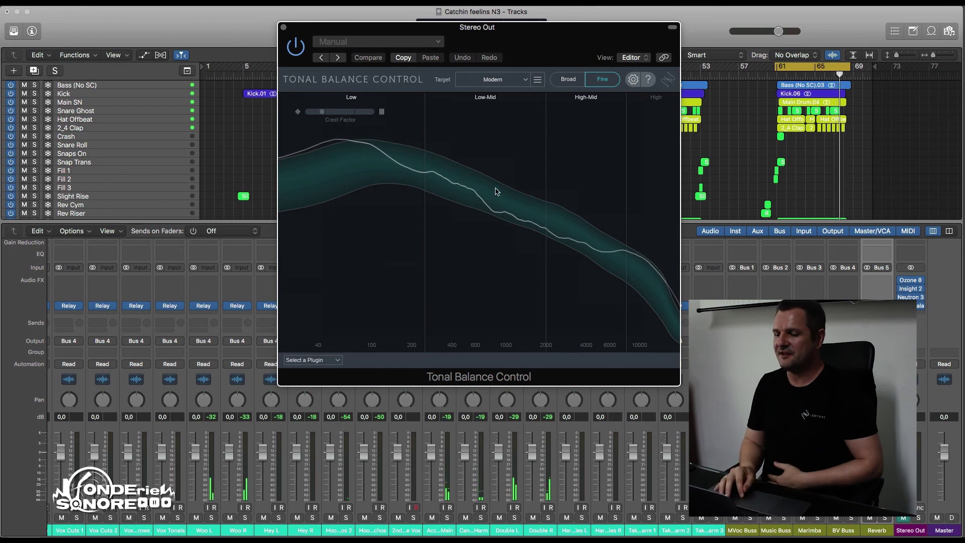
{"action": "left_click", "coordinate": [498, 79]}
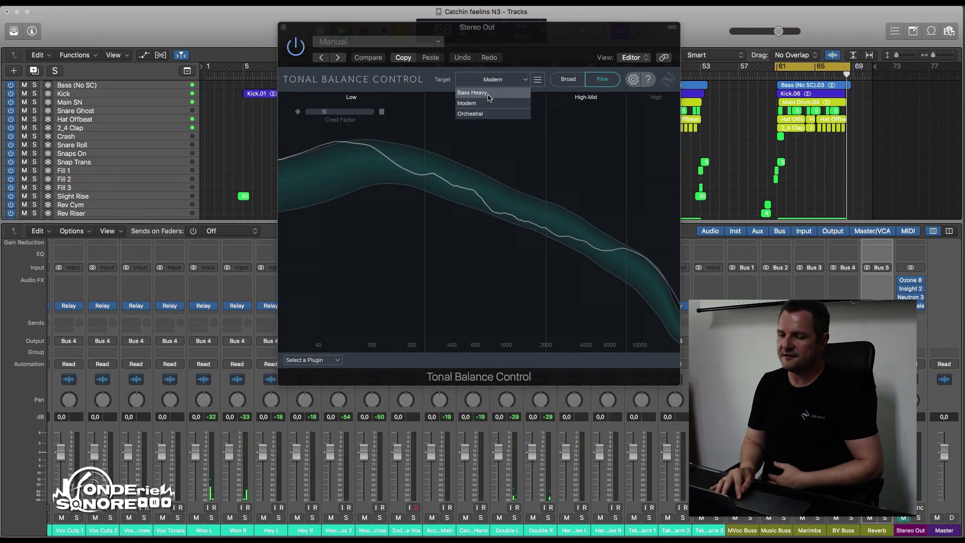
{"action": "left_click", "coordinate": [488, 97]}
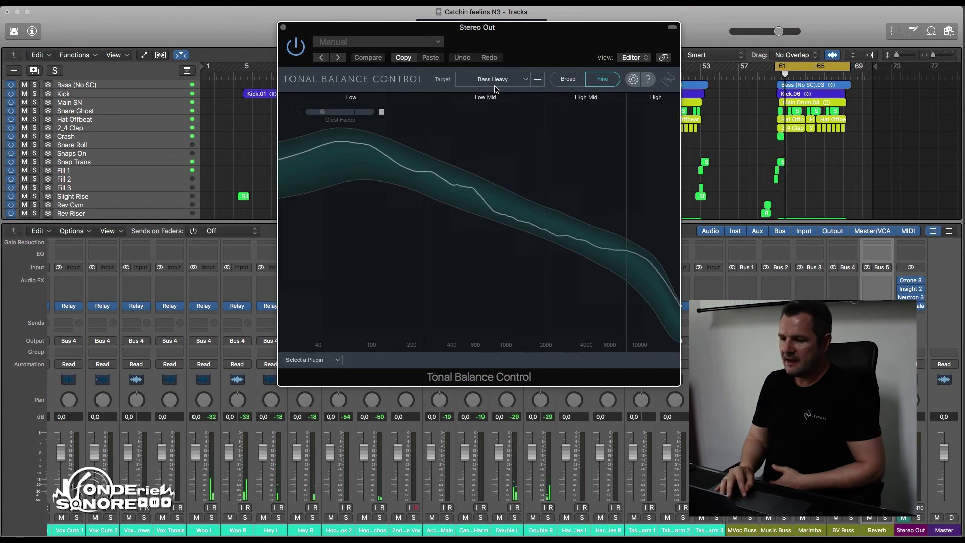
{"action": "left_click", "coordinate": [492, 79]}
{"action": "left_click", "coordinate": [496, 105]}
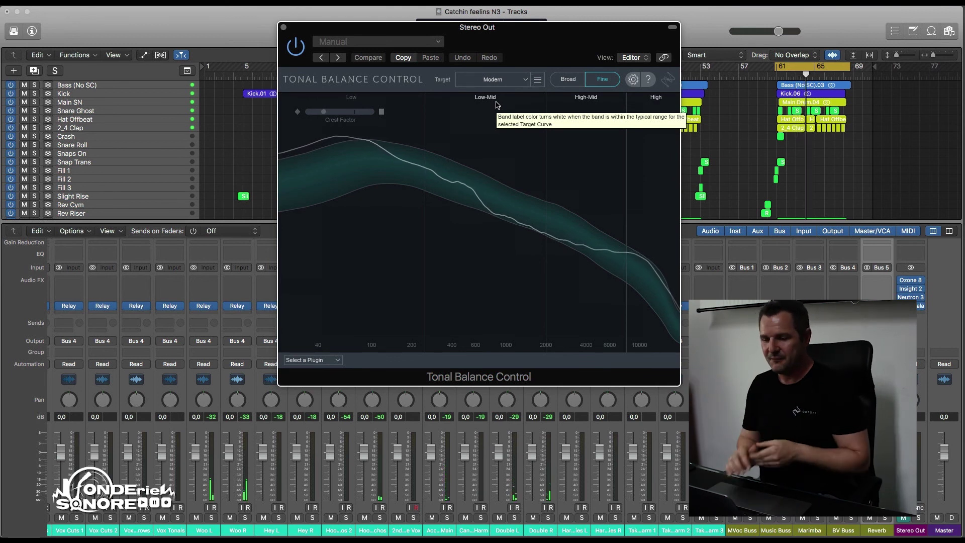
- Compare the mix with the Orchestral target curve and return the target to Modern
{"action": "left_click", "coordinate": [493, 79]}
{"action": "left_click", "coordinate": [498, 115]}
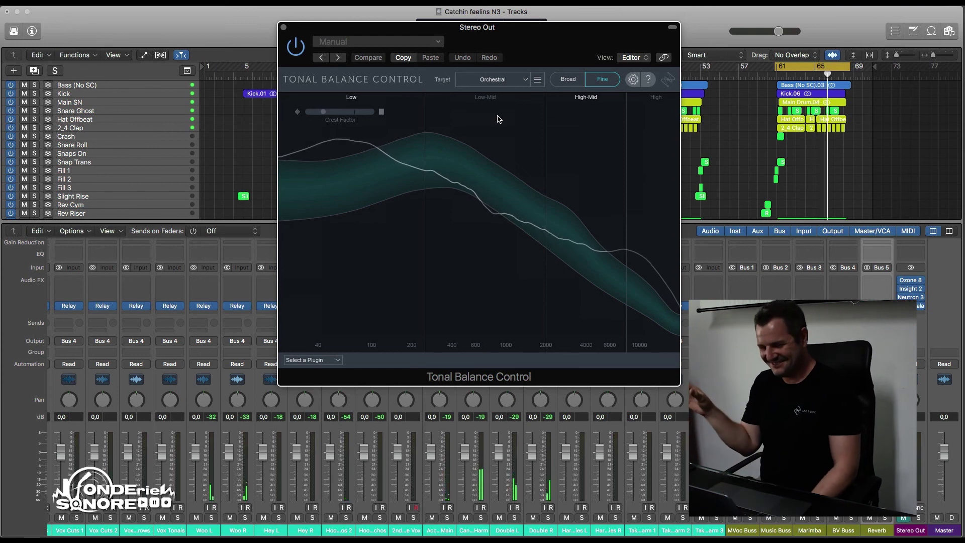
{"action": "left_click", "coordinate": [491, 81]}
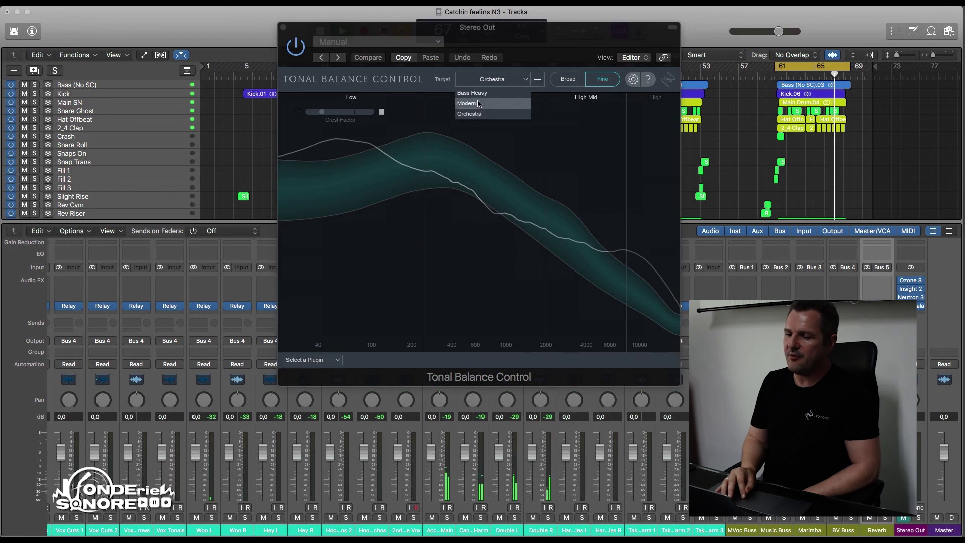
{"action": "left_click", "coordinate": [481, 103]}
{"action": "mouse_move", "coordinate": [481, 103]}
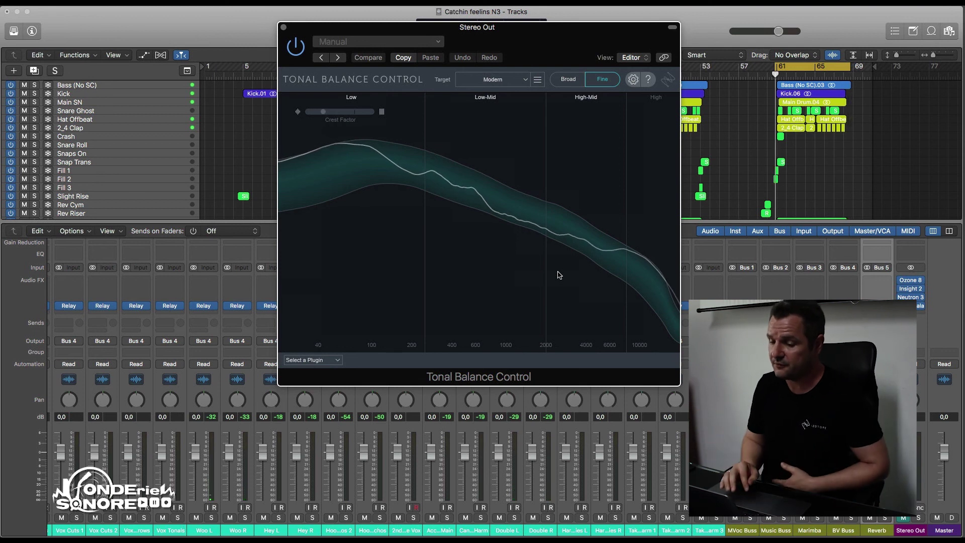
- Create a custom target curve from the reference audio file Titel 2 US Pop TW.wav
{"action": "left_click", "coordinate": [538, 85]}
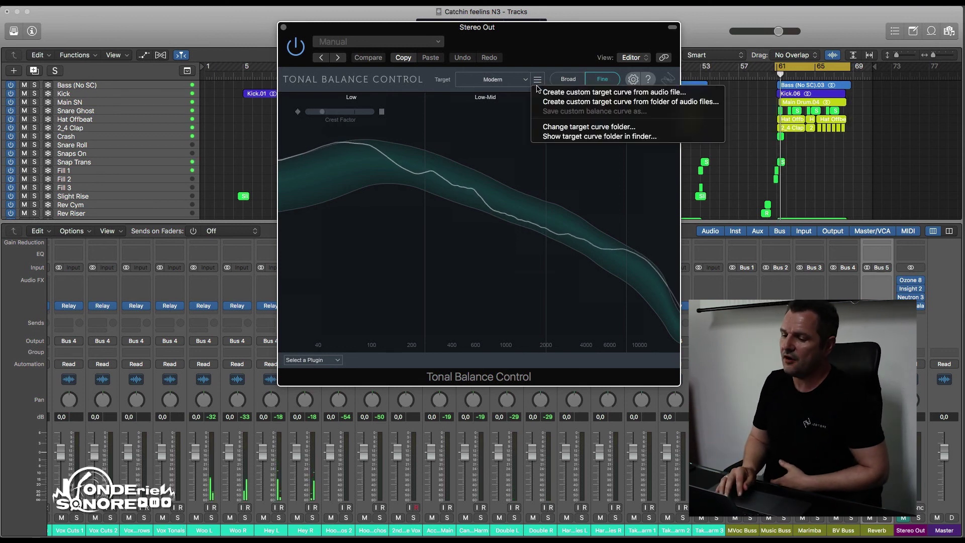
{"action": "left_click", "coordinate": [574, 93]}
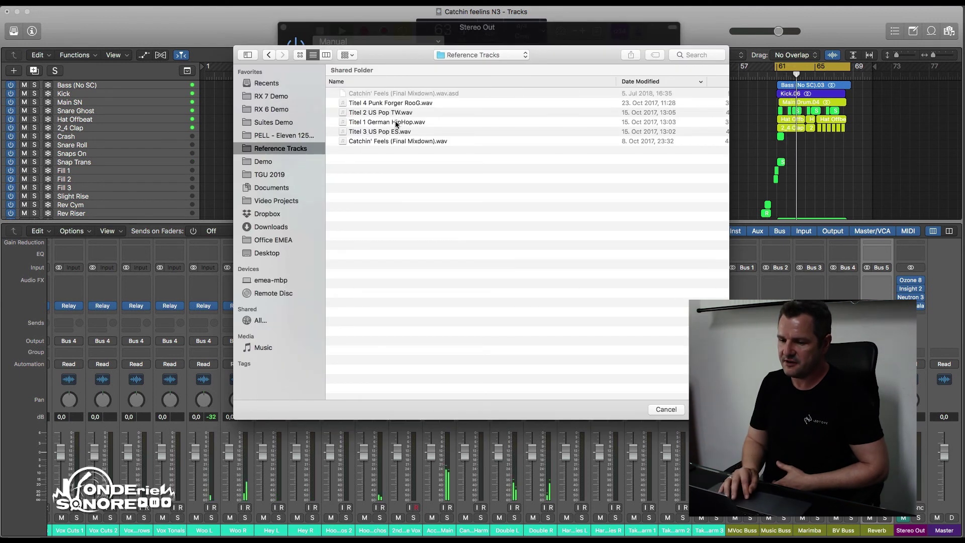
{"action": "double_click", "coordinate": [401, 113]}
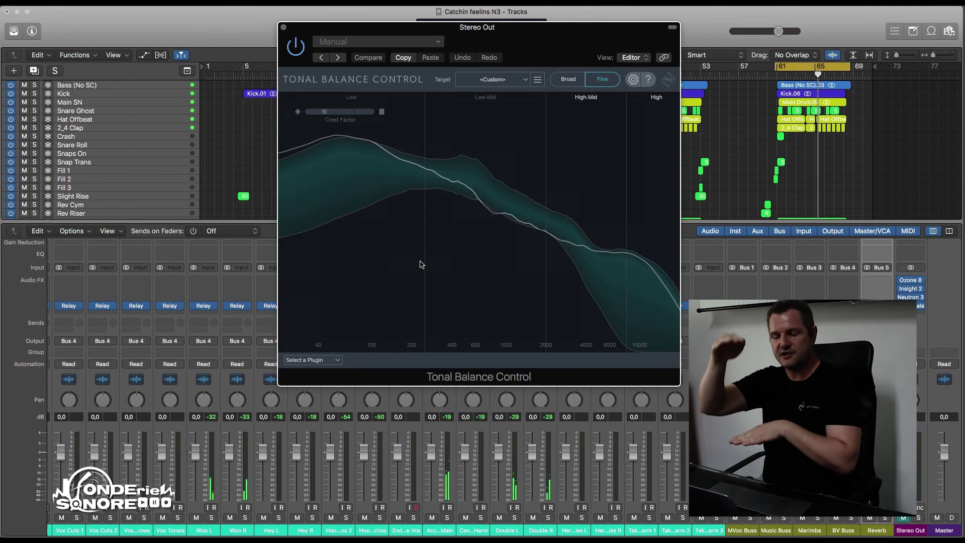
- Create a custom target curve from the Reference Tracks folder of audio files
{"action": "left_click", "coordinate": [537, 80]}
{"action": "left_click", "coordinate": [545, 100]}
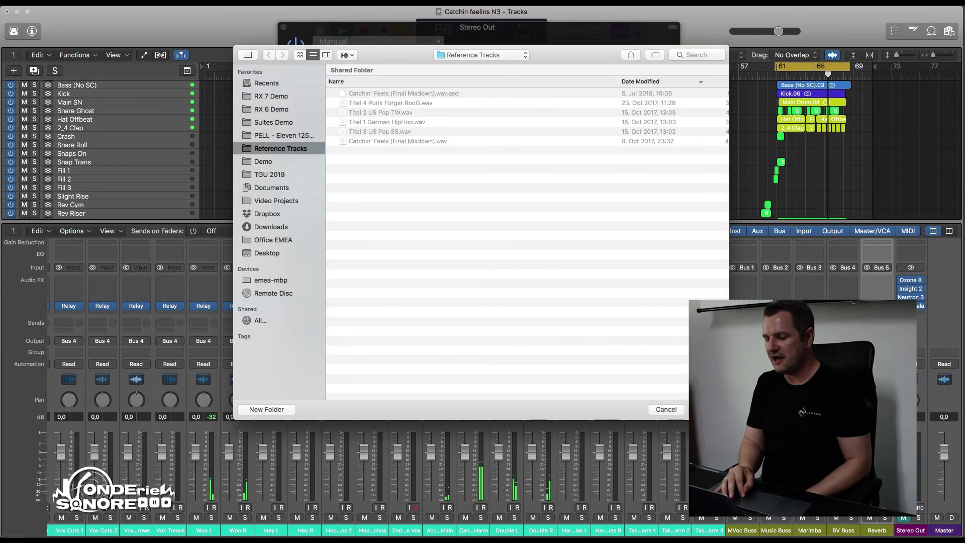
{"action": "key", "text": "Return"}
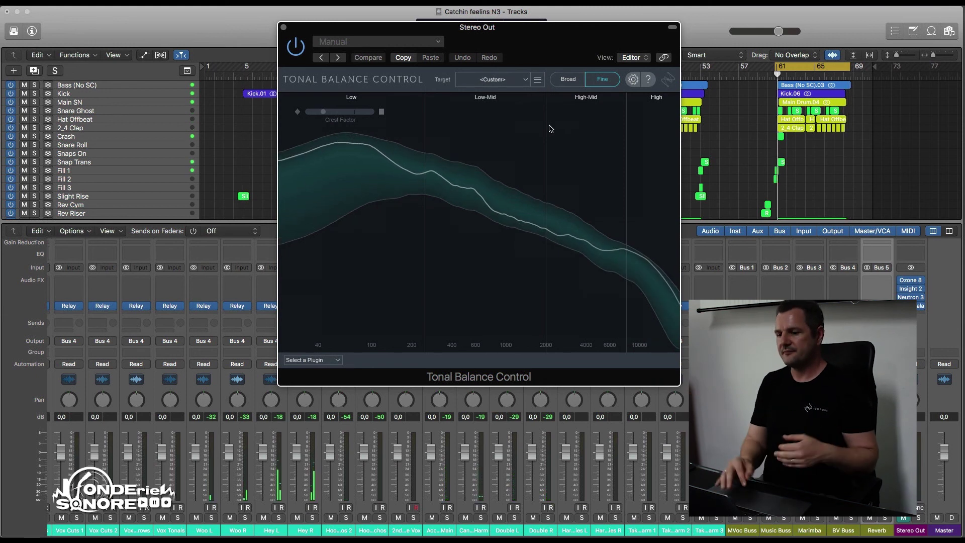
- Switch the target from the custom curve back to Modern, going through Bass Heavy for comparison
{"action": "left_click", "coordinate": [500, 79]}
{"action": "left_click", "coordinate": [501, 103]}
{"action": "left_click", "coordinate": [503, 79]}
{"action": "left_click", "coordinate": [506, 113]}
{"action": "left_click", "coordinate": [503, 80]}
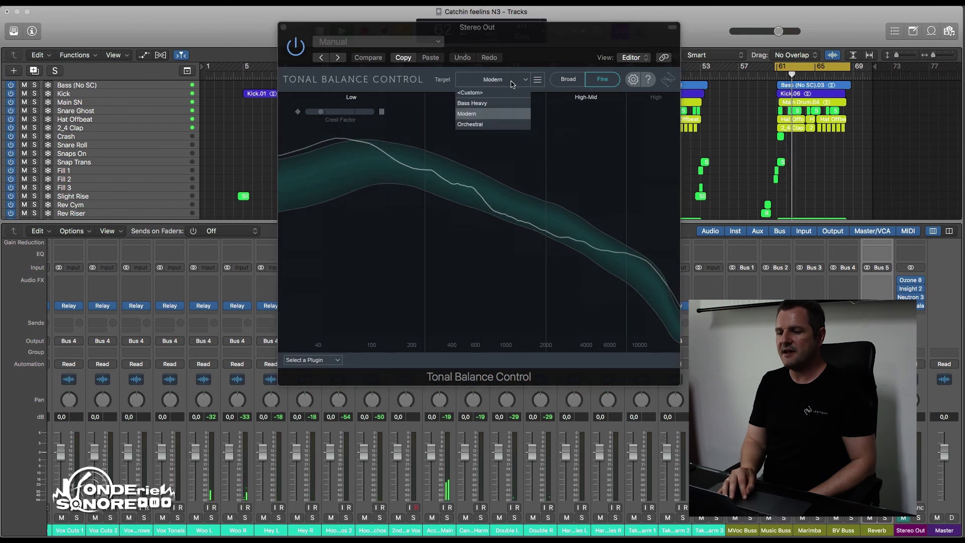
{"action": "left_click", "coordinate": [505, 103]}
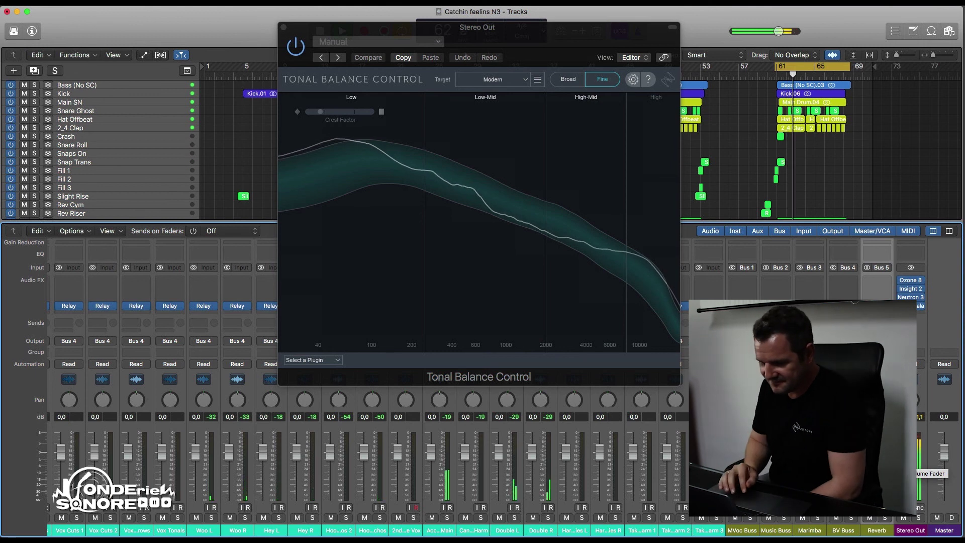
- Load the Bass (No SC) - Neutron EQ in Tonal Balance Control and cut band 1 to -5.9 dB at about 93 Hz during playback
{"action": "left_click_drag", "start_coordinate": [442, 199], "coordinate": [340, 160]}
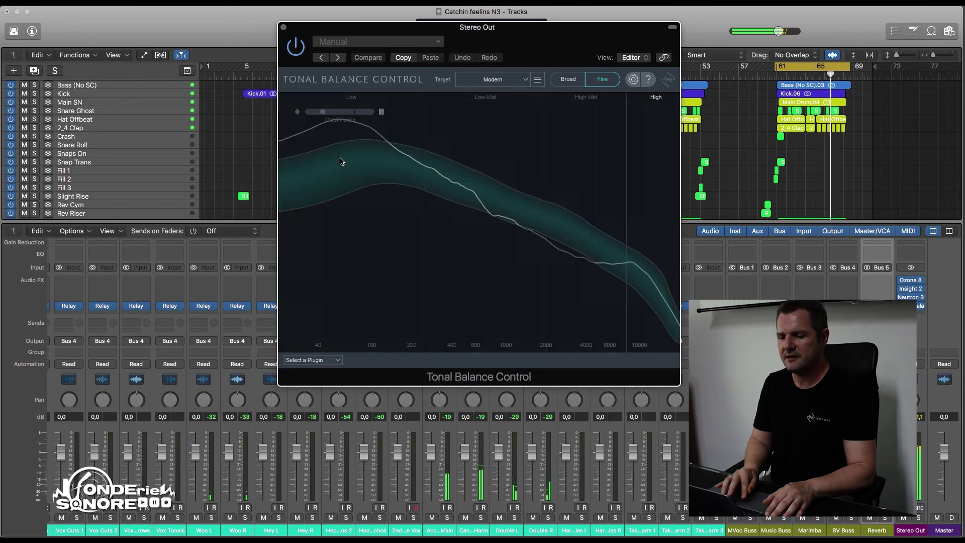
{"action": "left_click", "coordinate": [327, 360]}
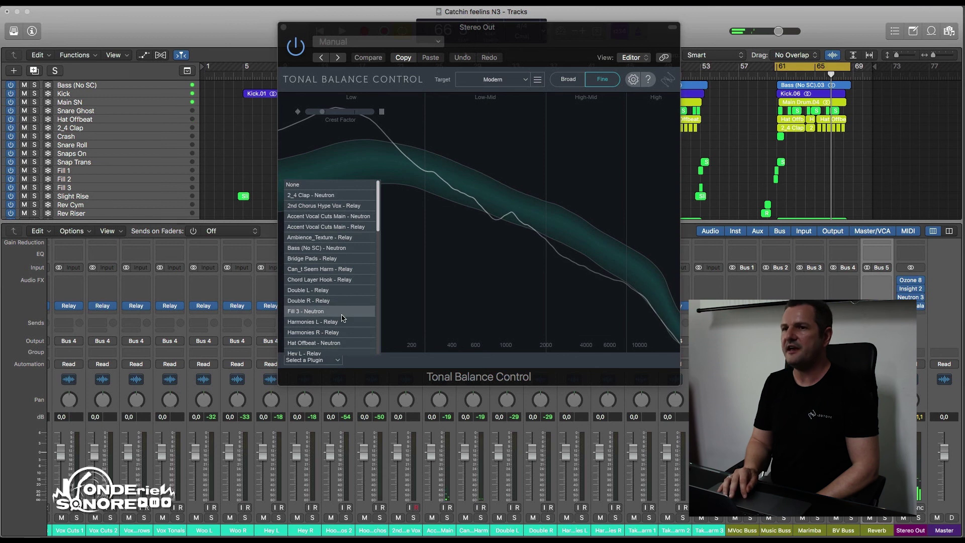
{"action": "scroll", "coordinate": [356, 258], "scroll_direction": "down", "scroll_amount": 1}
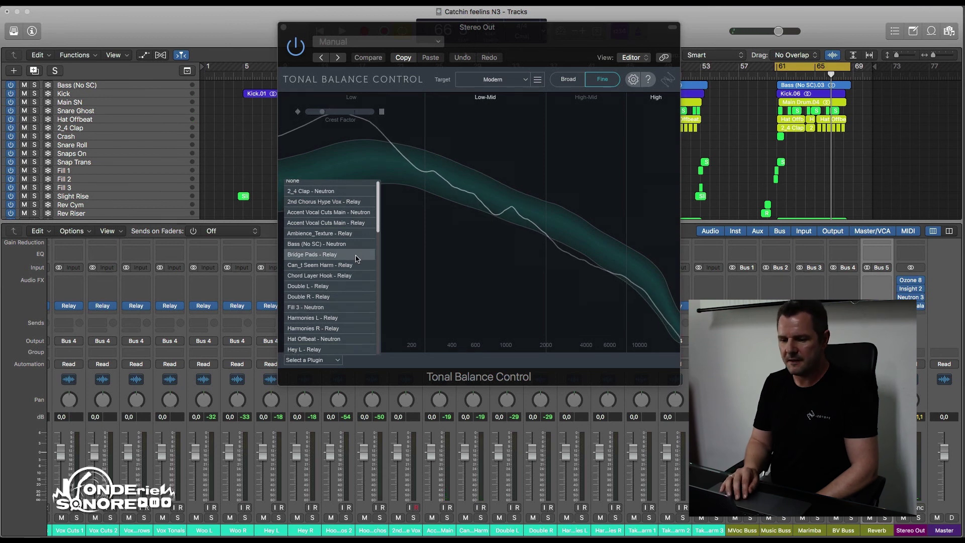
{"action": "left_click", "coordinate": [352, 244]}
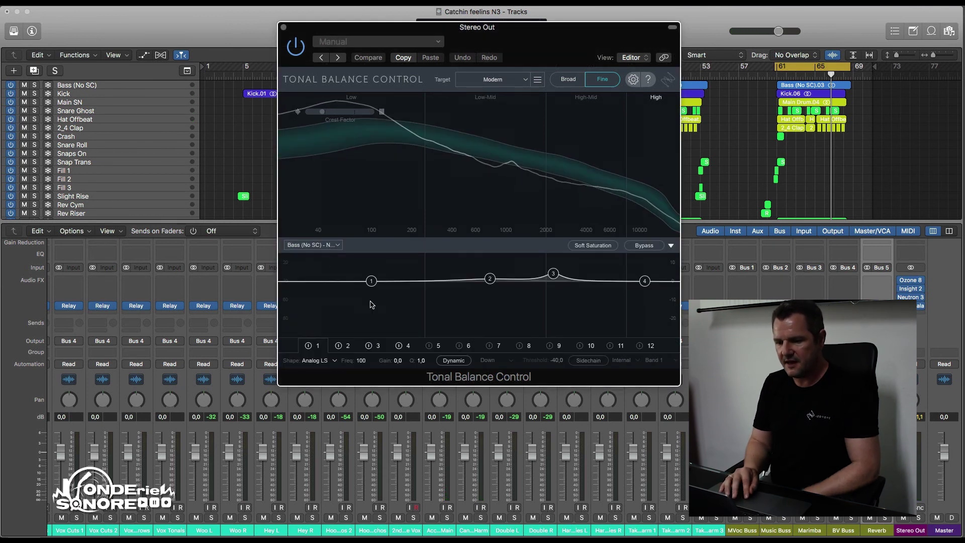
{"action": "key", "text": "space"}
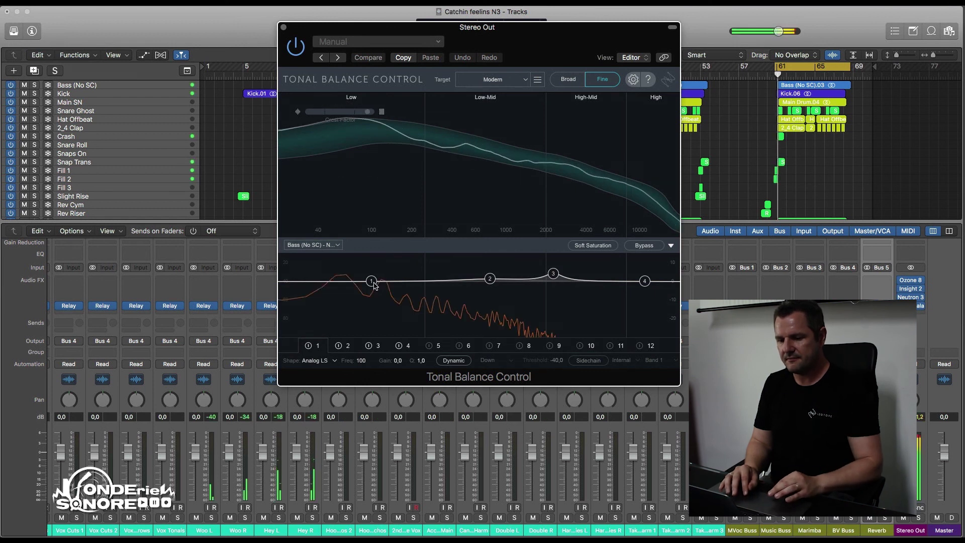
{"action": "left_click_drag", "start_coordinate": [375, 286], "coordinate": [370, 296]}
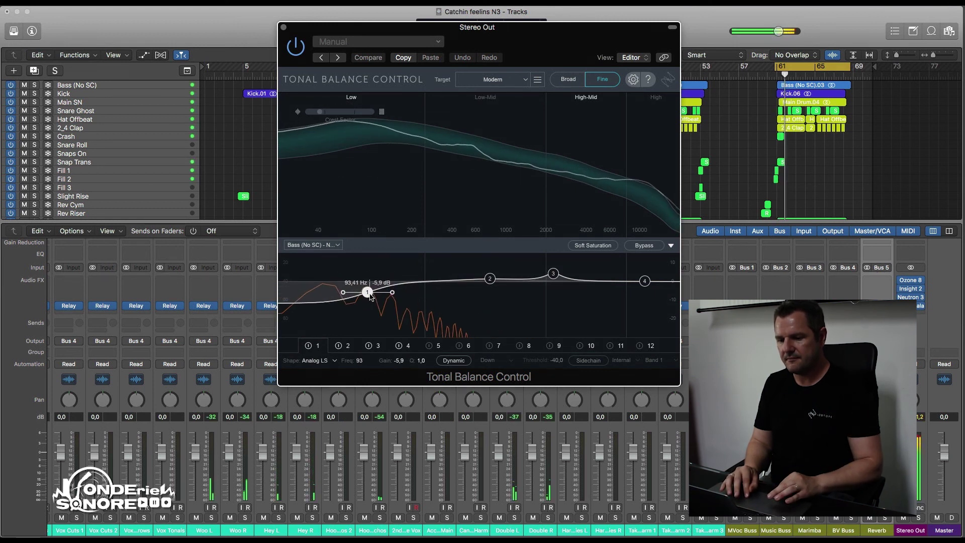
- Switch the remotely controlled EQ in Tonal Balance Control to Kick - Neutron
{"action": "left_click", "coordinate": [332, 246]}
{"action": "scroll", "coordinate": [339, 322], "scroll_direction": "down", "scroll_amount": 5}
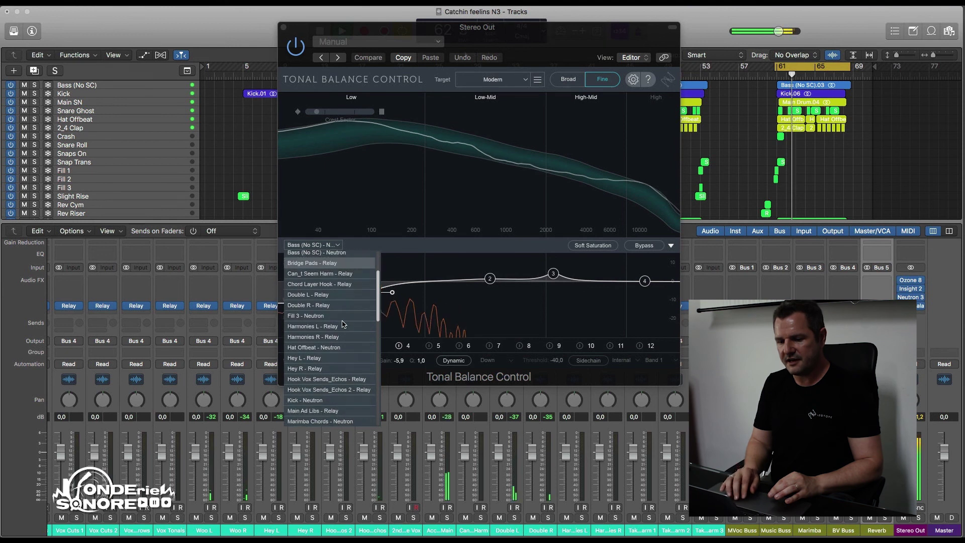
{"action": "left_click", "coordinate": [312, 357]}
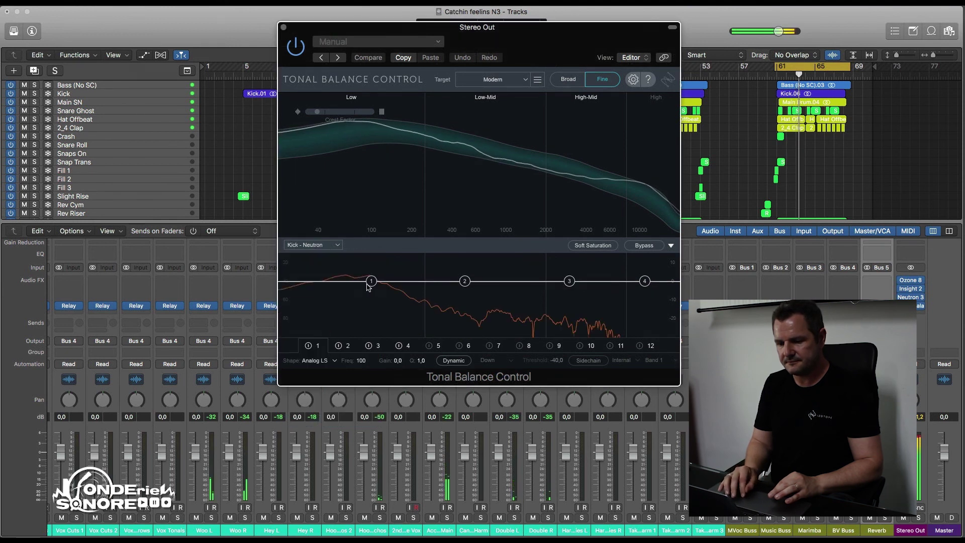
- Cut band 1 of the Kick - Neutron EQ to -3.4 dB at about 97 Hz and mute the Stereo Out channel
{"action": "left_click_drag", "start_coordinate": [368, 284], "coordinate": [366, 289]}
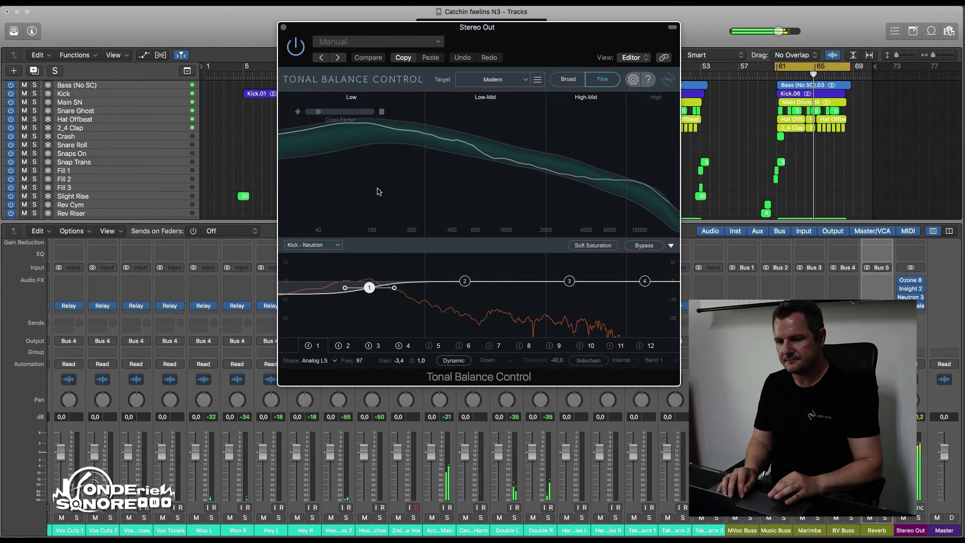
{"action": "left_click", "coordinate": [909, 521]}
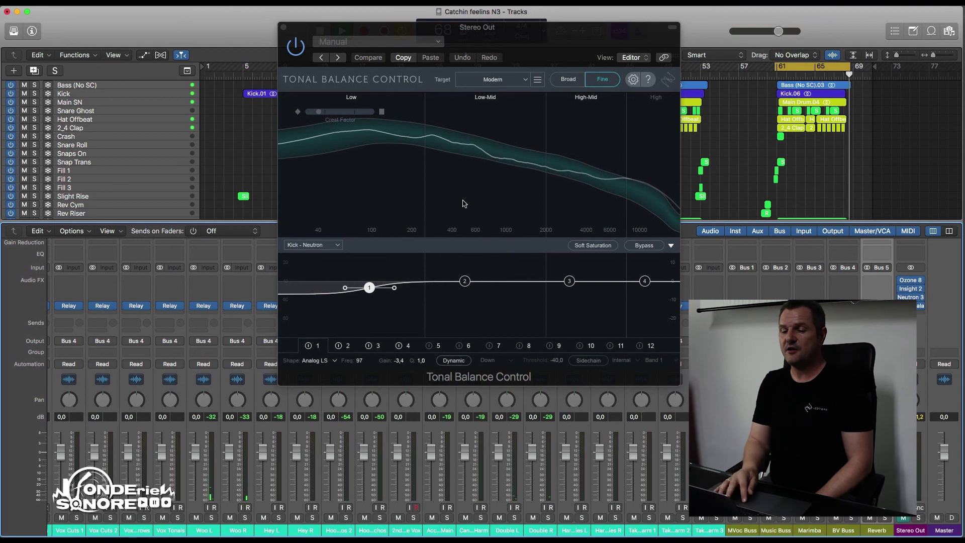
- Open the Neutron 3 equalizer on the Bass (No SC) channel and place Tonal Balance Control beside it
{"action": "scroll", "coordinate": [256, 440], "scroll_direction": "left", "scroll_amount": 10}
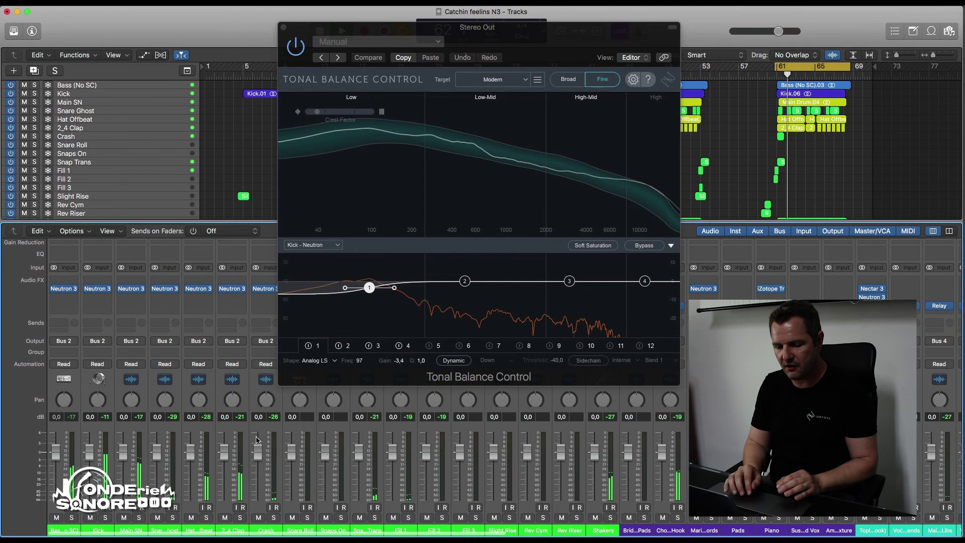
{"action": "left_click", "coordinate": [68, 290]}
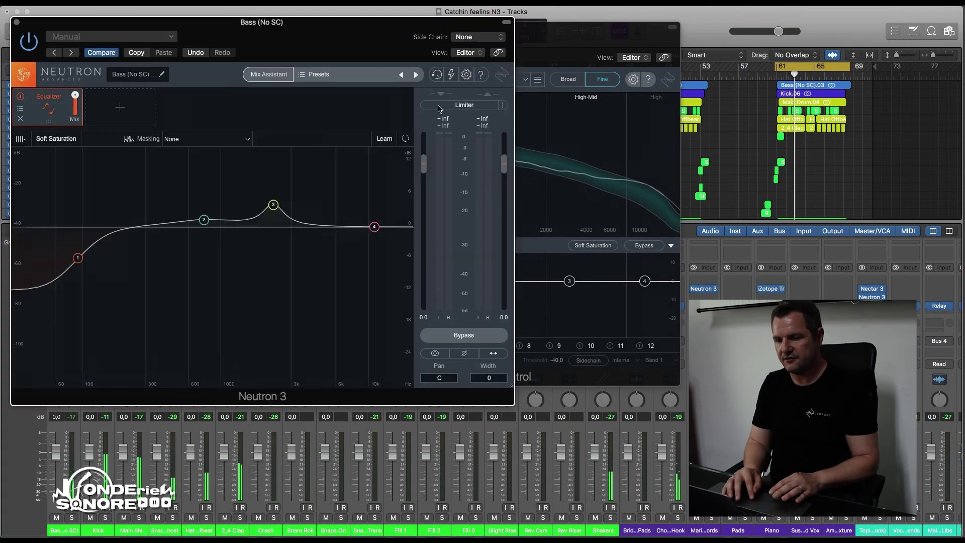
{"action": "left_click_drag", "start_coordinate": [561, 43], "coordinate": [799, 56]}
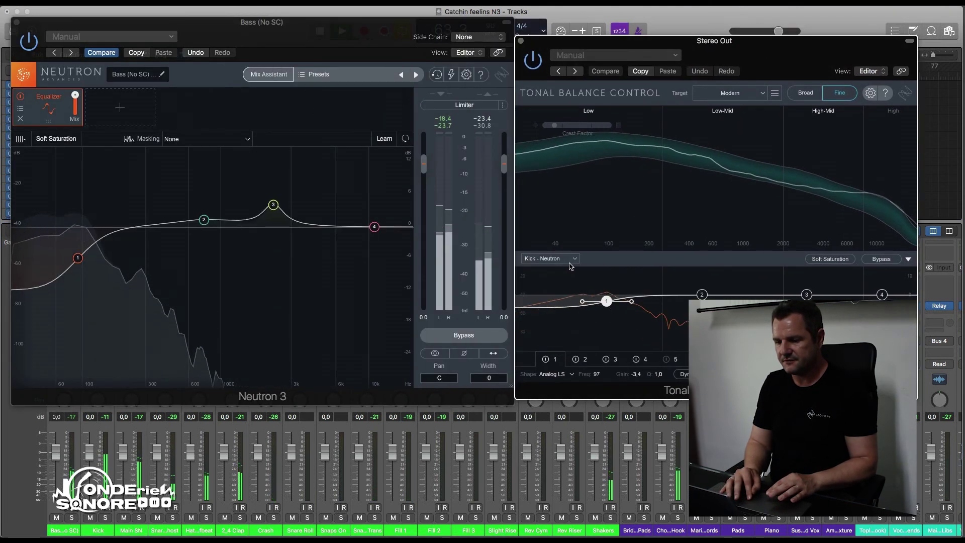
- Switch the remotely controlled EQ in Tonal Balance Control to Topline (Hook) and make its band 4 dynamic
{"action": "left_click", "coordinate": [550, 258]}
{"action": "scroll", "coordinate": [553, 324], "scroll_direction": "up", "scroll_amount": 5}
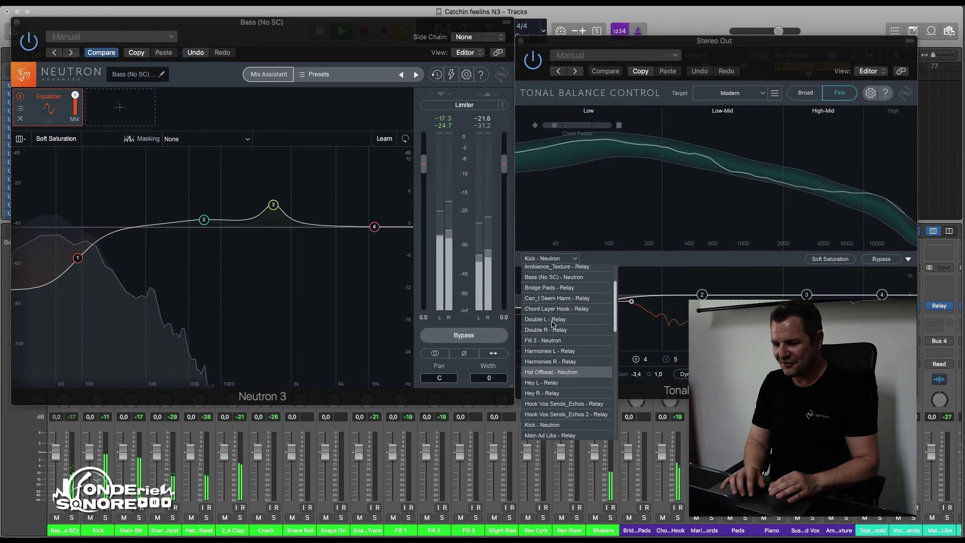
{"action": "left_click", "coordinate": [601, 309]}
{"action": "left_click_drag", "start_coordinate": [603, 308], "coordinate": [610, 302]}
{"action": "left_click", "coordinate": [685, 374]}
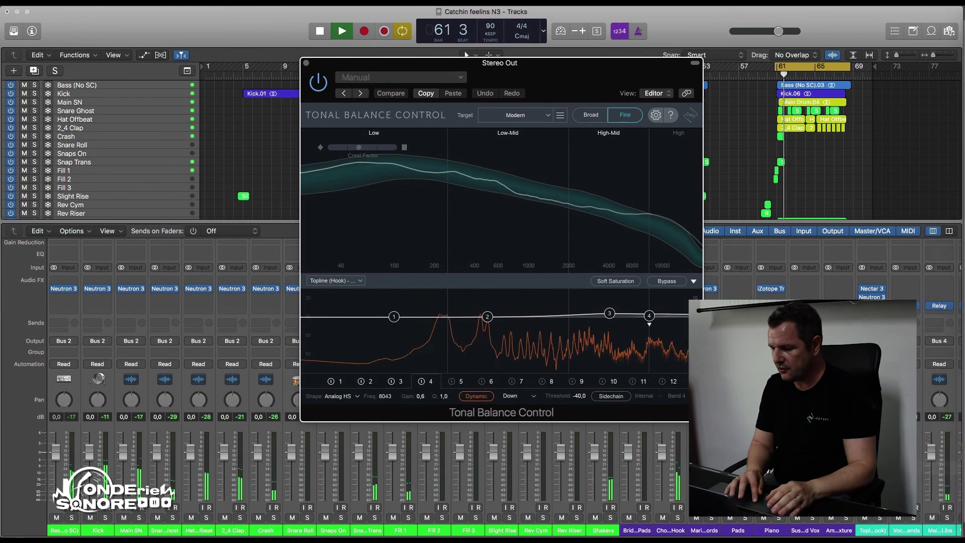
- Unmute Stereo Out and cut dynamic band 4 of the Topline (Hook) EQ to -8.3 dB at about 6767 Hz during playback
{"action": "scroll", "coordinate": [884, 525], "scroll_direction": "right", "scroll_amount": 15}
{"action": "scroll", "coordinate": [884, 525], "scroll_direction": "left", "scroll_amount": 1}
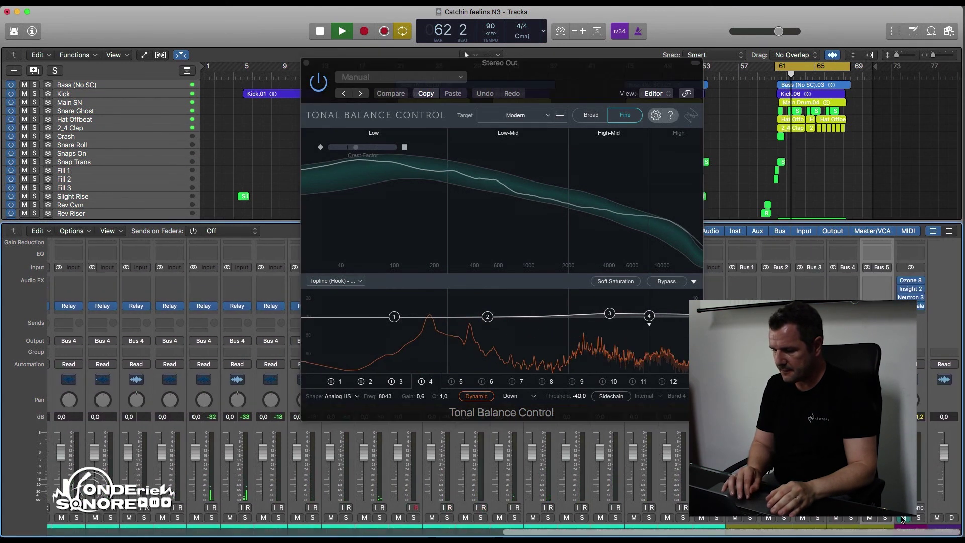
{"action": "left_click_drag", "start_coordinate": [655, 208], "coordinate": [662, 201]}
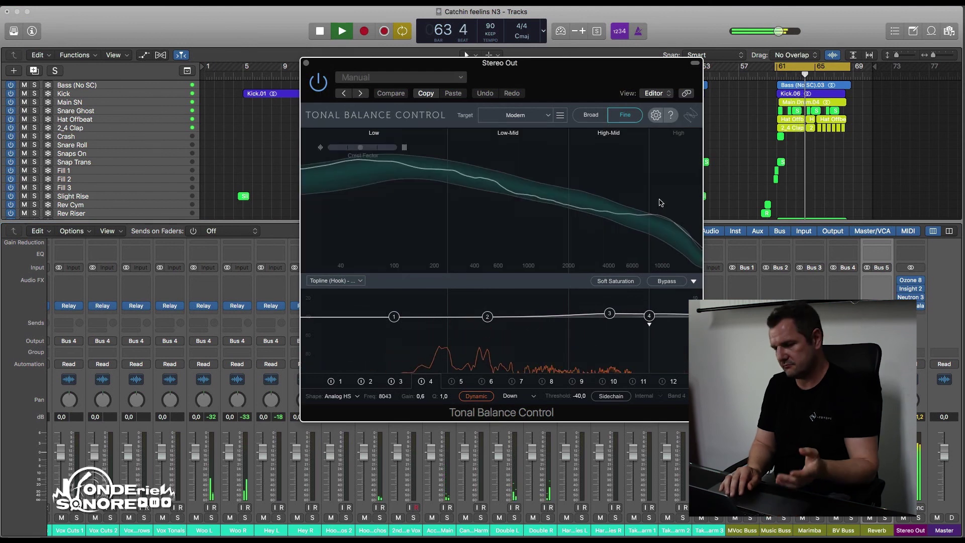
{"action": "key", "text": "space"}
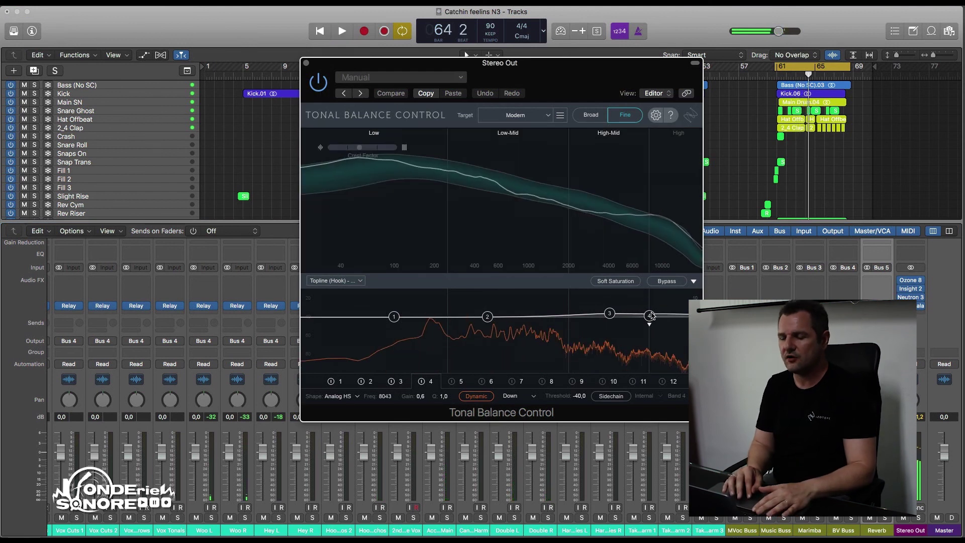
{"action": "key", "text": "space"}
{"action": "left_click_drag", "start_coordinate": [650, 321], "coordinate": [640, 335]}
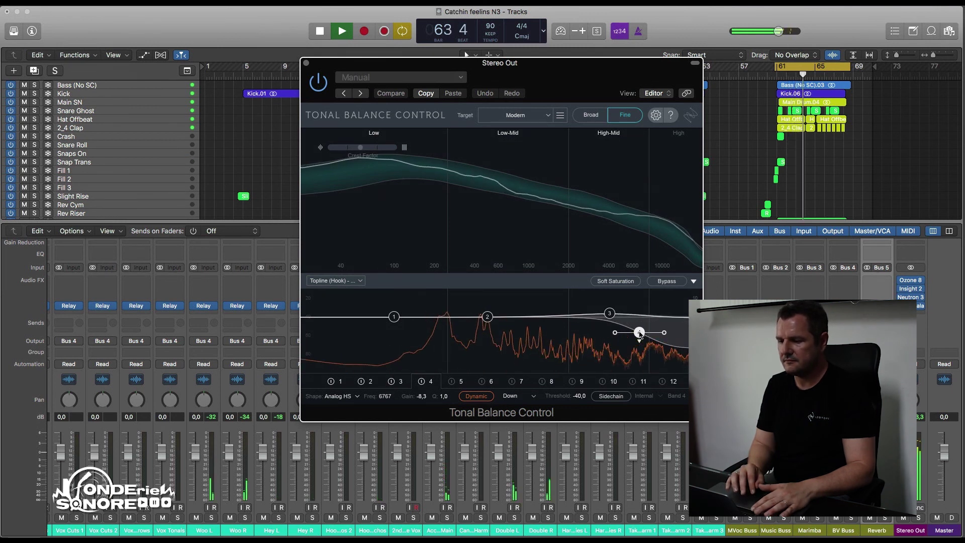
{"action": "key", "text": "space"}
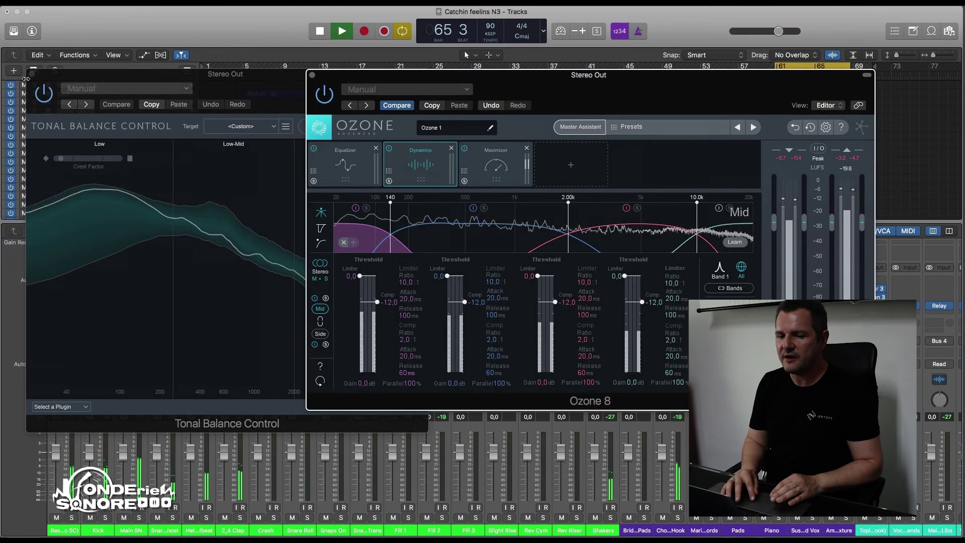
- Close Tonal Balance Control and examine which modules can be added to the Ozone 8 signal chain
{"action": "left_click", "coordinate": [32, 76]}
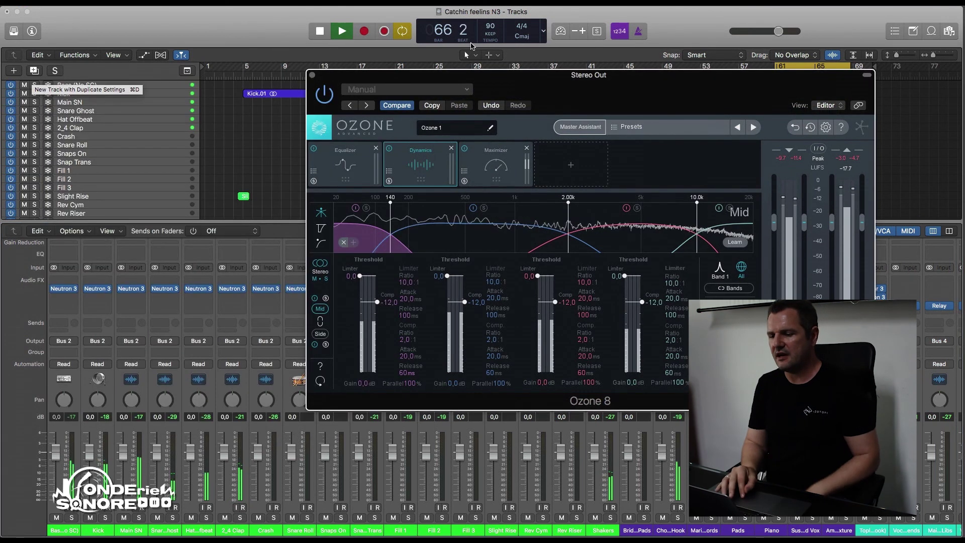
{"action": "left_click_drag", "start_coordinate": [509, 76], "coordinate": [445, 72]}
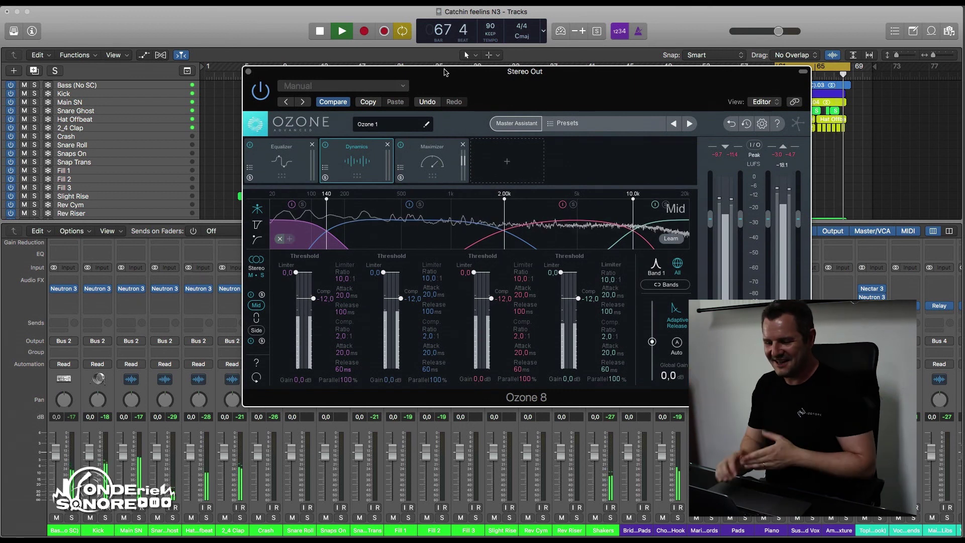
{"action": "left_click_drag", "start_coordinate": [445, 72], "coordinate": [414, 72]}
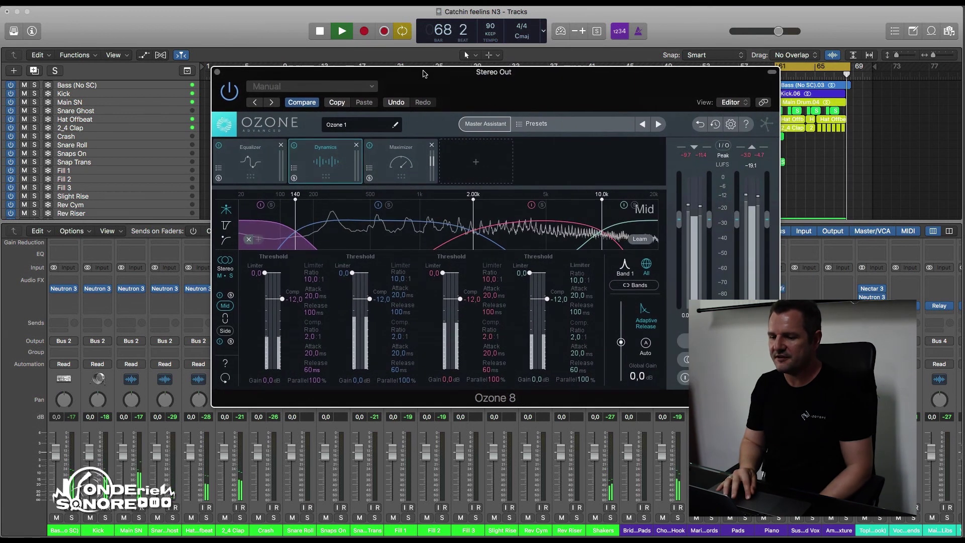
{"action": "left_click", "coordinate": [462, 152]}
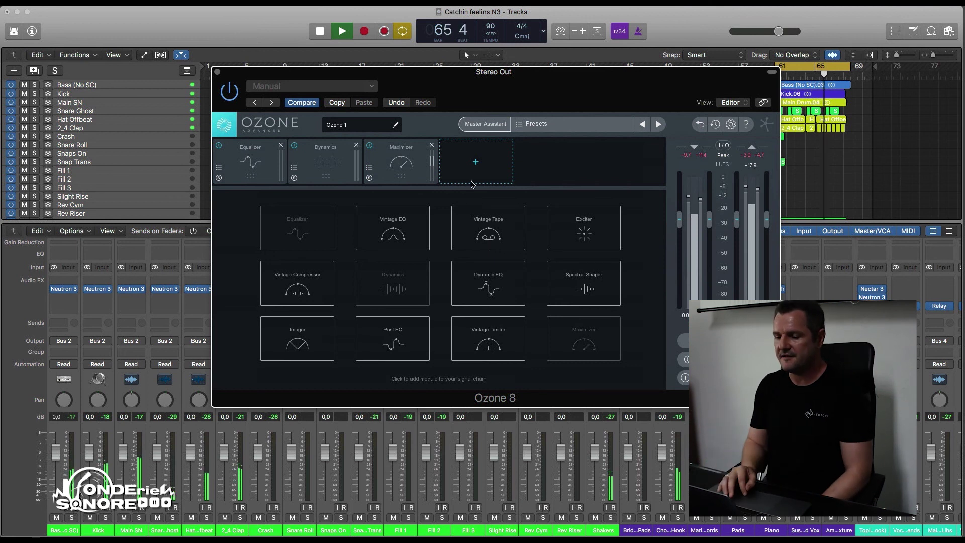
{"action": "left_click", "coordinate": [316, 161]}
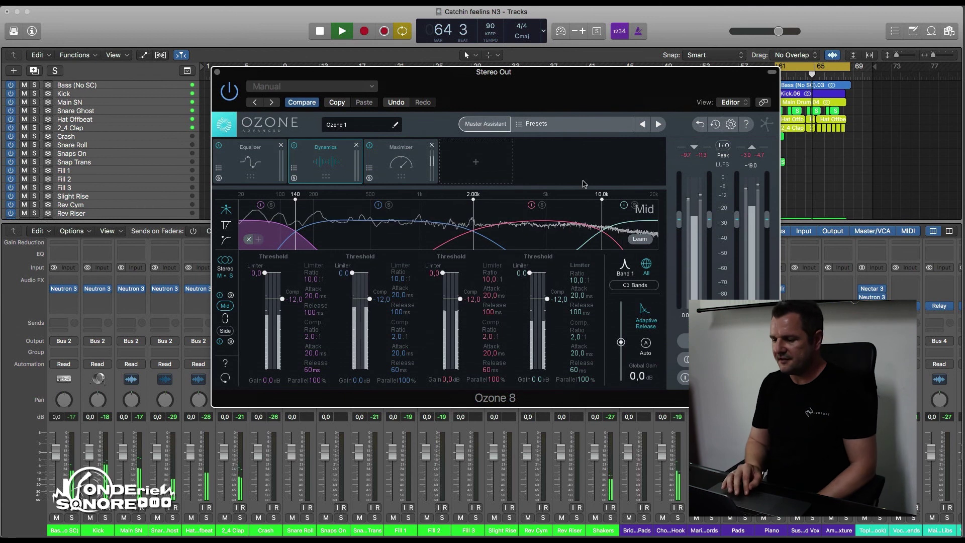
- Run the Ozone 8 Master Assistant with the Streaming target over a shortened cycle range and accept its suggestion
{"action": "left_click", "coordinate": [484, 126]}
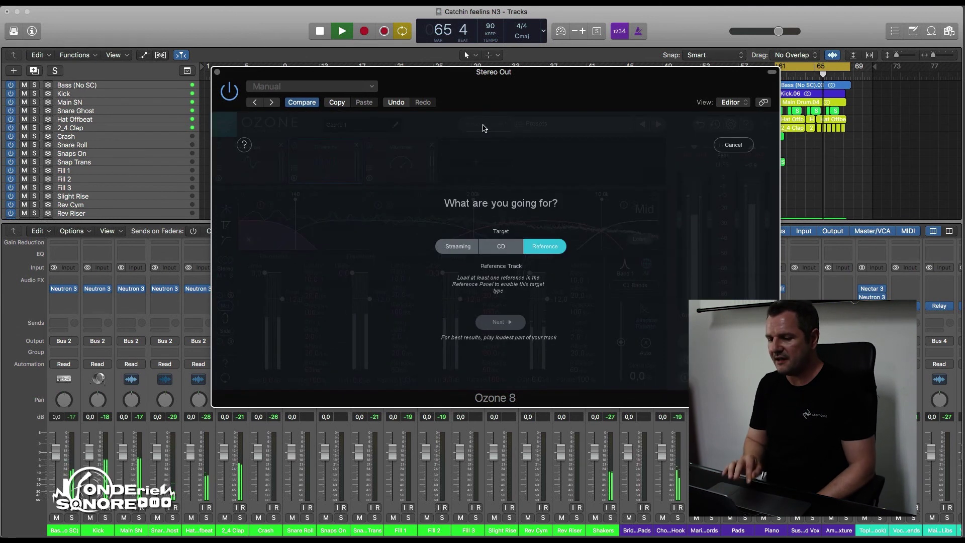
{"action": "left_click", "coordinate": [461, 250]}
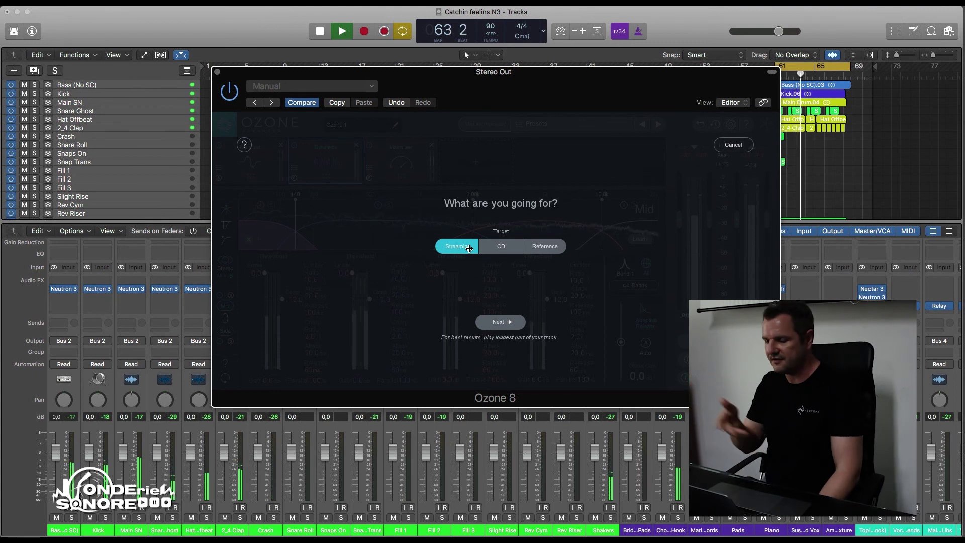
{"action": "left_click", "coordinate": [496, 253]}
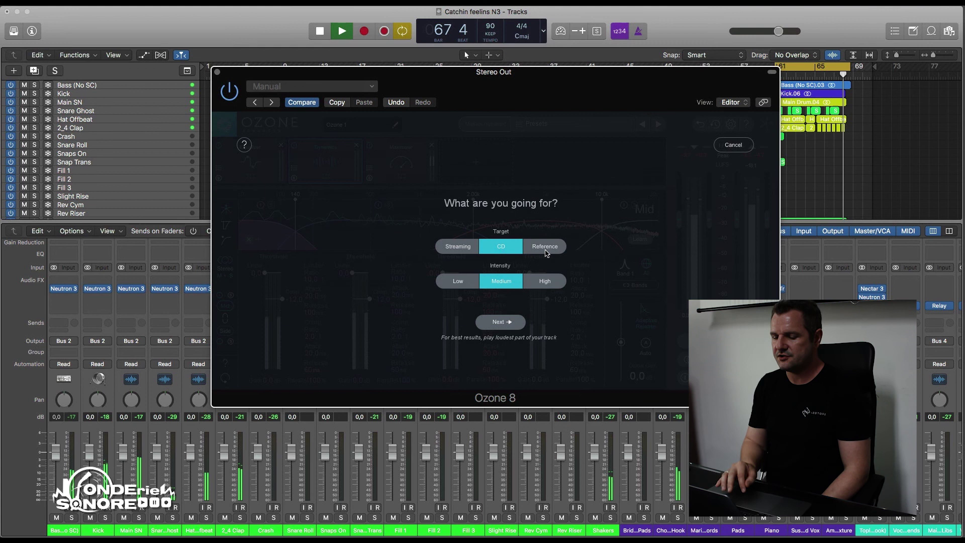
{"action": "left_click", "coordinate": [464, 247]}
{"action": "left_click", "coordinate": [498, 322]}
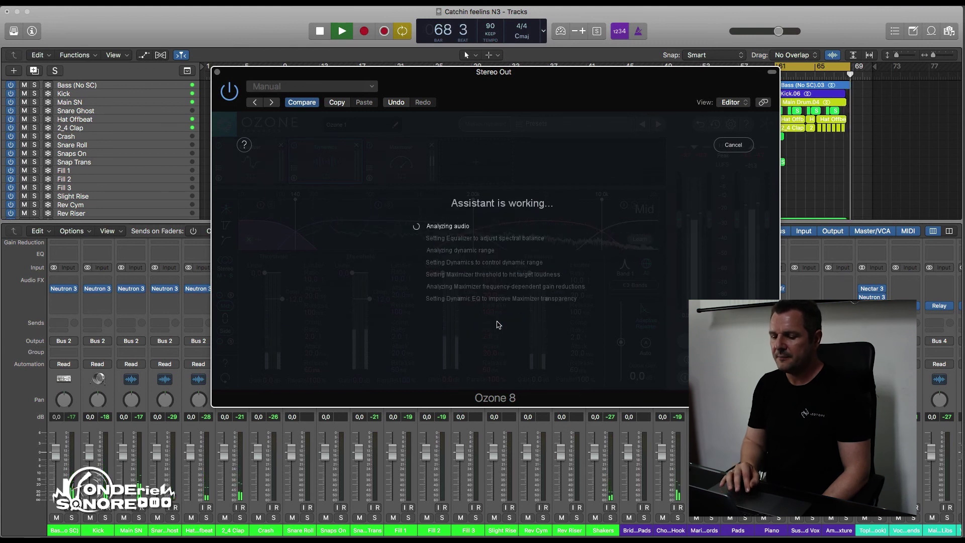
{"action": "left_click_drag", "start_coordinate": [787, 66], "coordinate": [815, 67]}
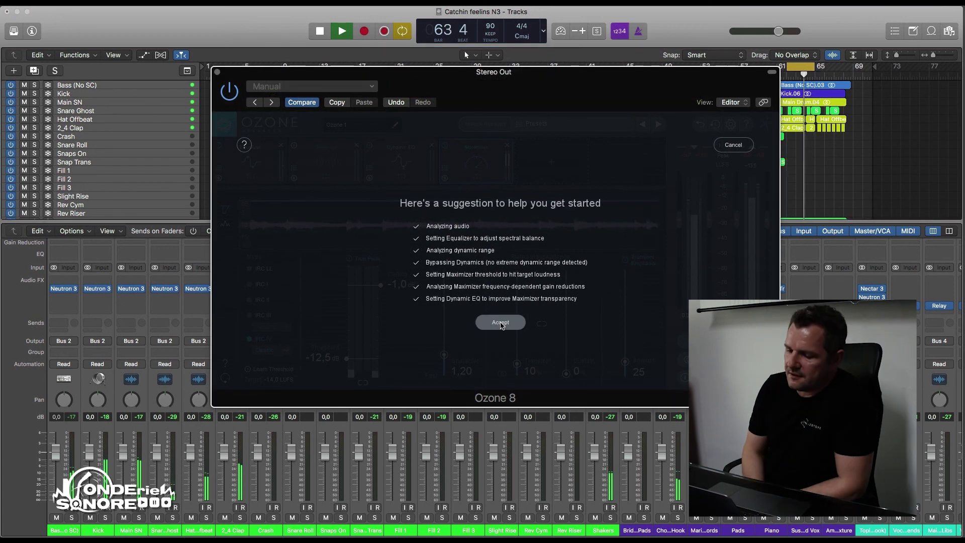
{"action": "left_click", "coordinate": [500, 323]}
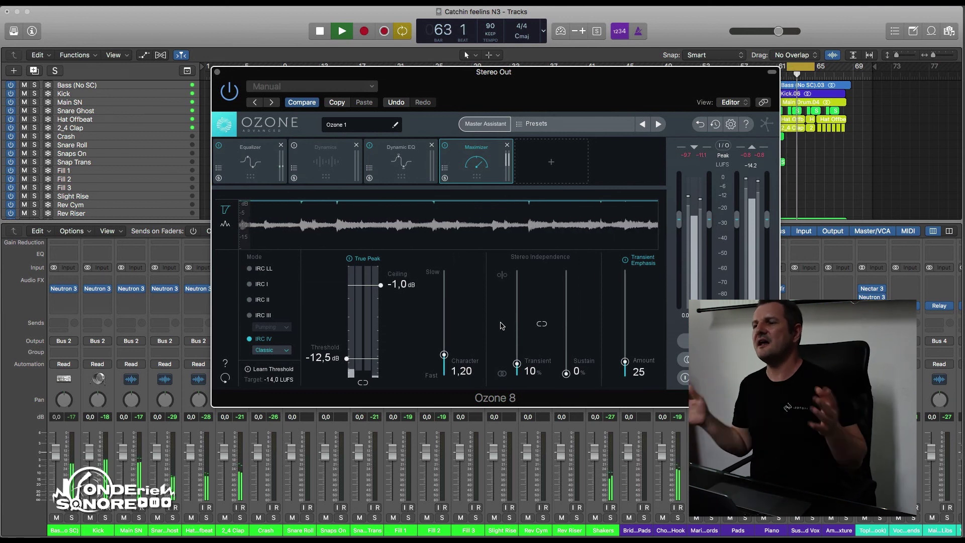
- Examine the assistant's settings in the Equalizer, Maximizer and Dynamic EQ modules
{"action": "left_click", "coordinate": [251, 161]}
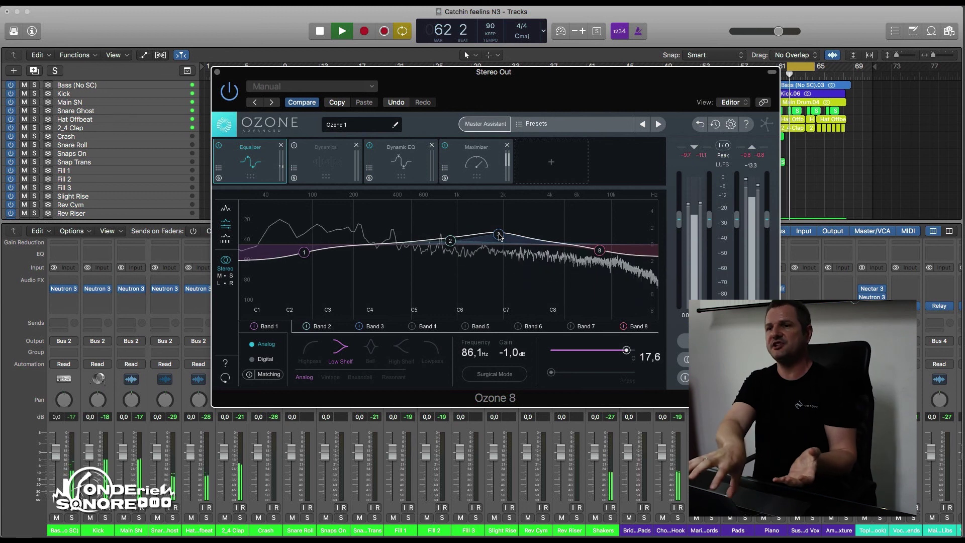
{"action": "left_click", "coordinate": [467, 168]}
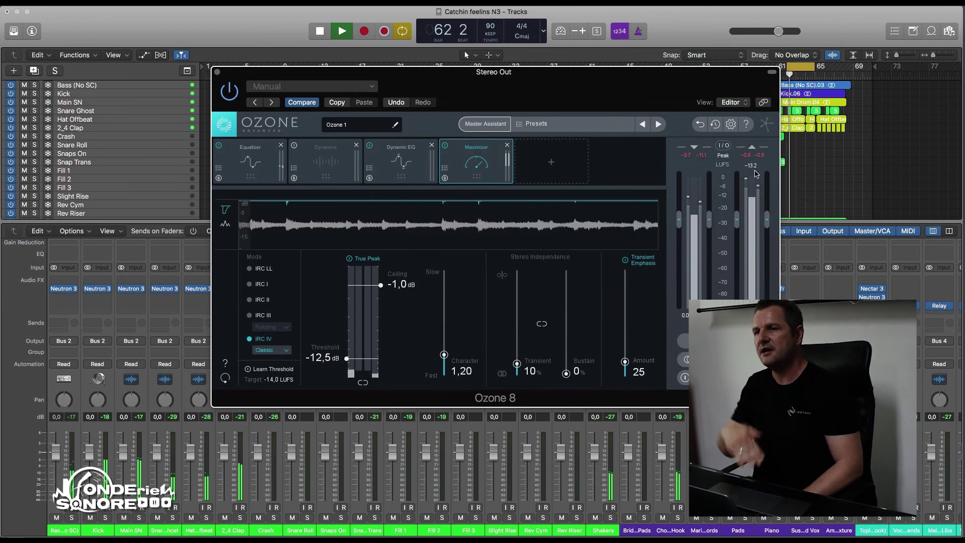
{"action": "left_click", "coordinate": [410, 160]}
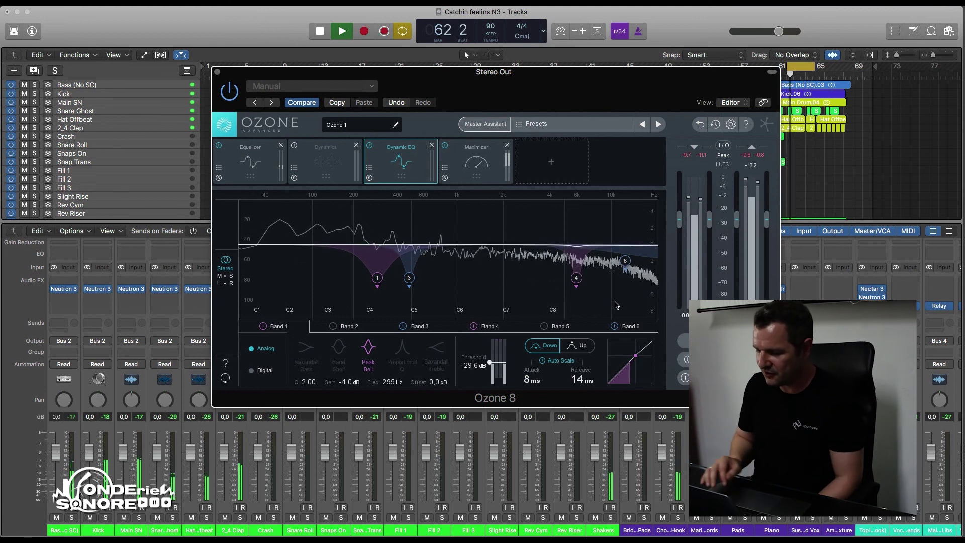
- Unmute Stereo Out, extend the cycle range to about bar 67 and restart playback
{"action": "scroll", "coordinate": [900, 519], "scroll_direction": "right", "scroll_amount": 10}
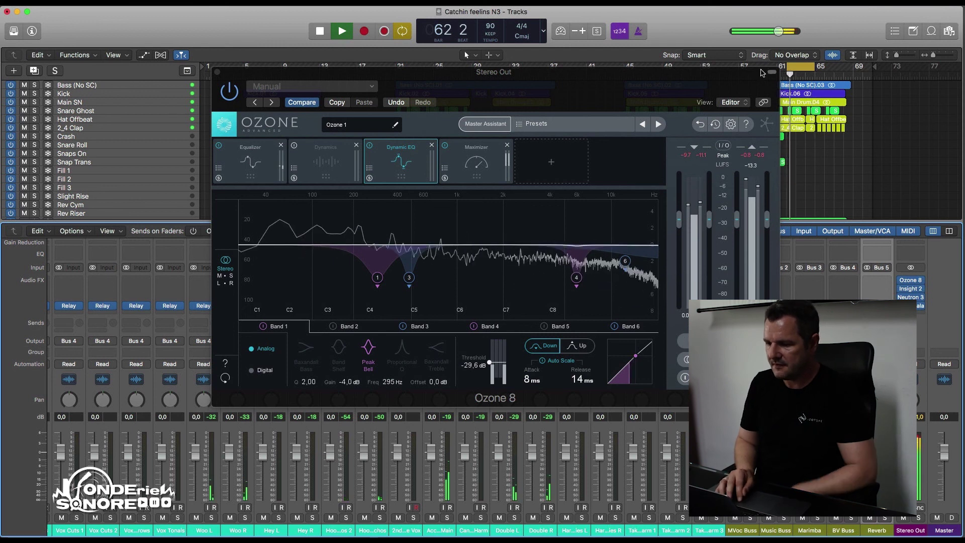
{"action": "key", "text": "space"}
{"action": "left_click_drag", "start_coordinate": [779, 66], "coordinate": [841, 69]}
{"action": "key", "text": "space"}
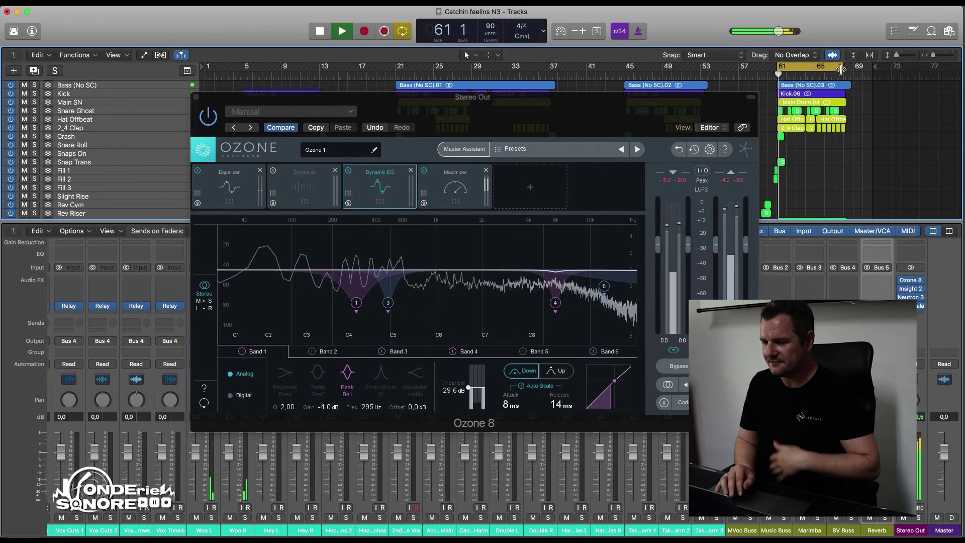
- Turn on Gain Match in Ozone 8 and compare the bypassed and processed master during playback
{"action": "left_click", "coordinate": [678, 367]}
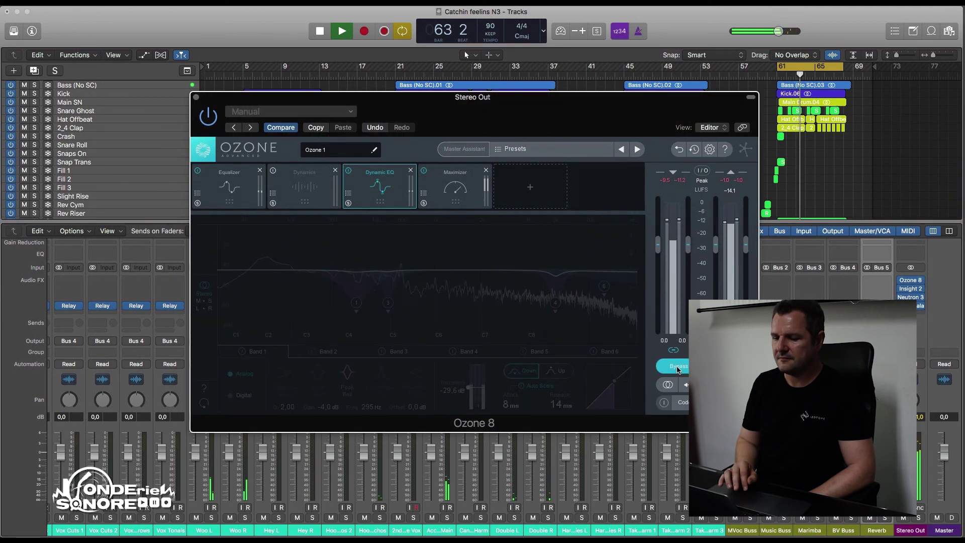
{"action": "key", "text": "space"}
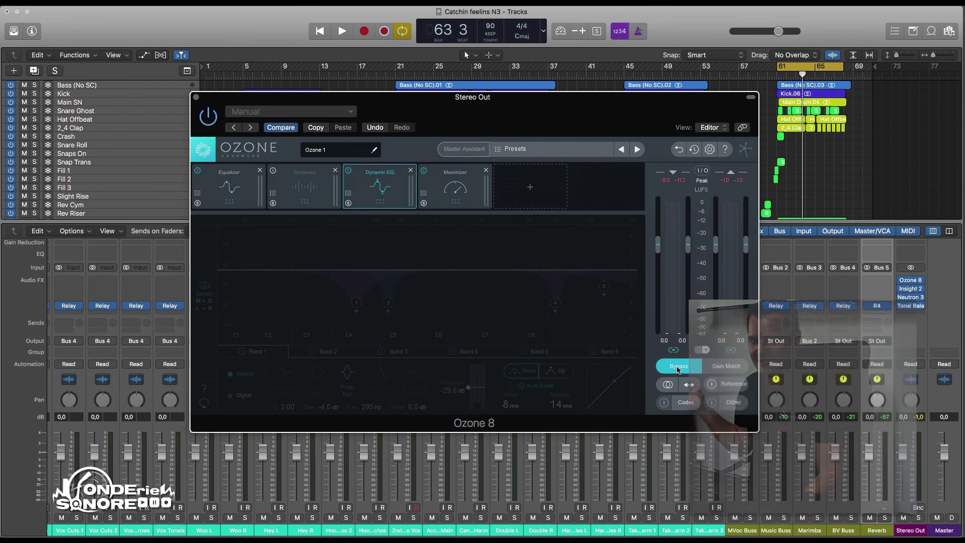
{"action": "left_click", "coordinate": [731, 367]}
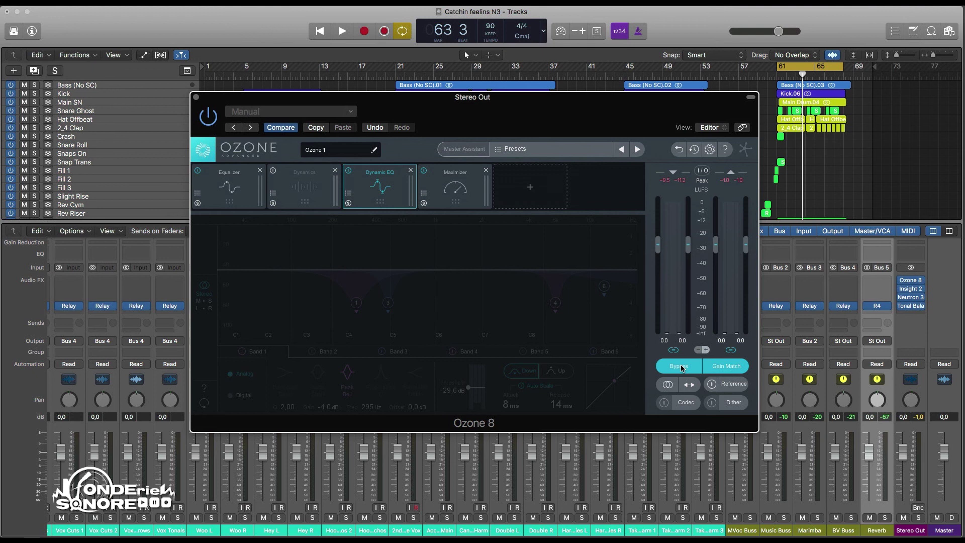
{"action": "key", "text": "space"}
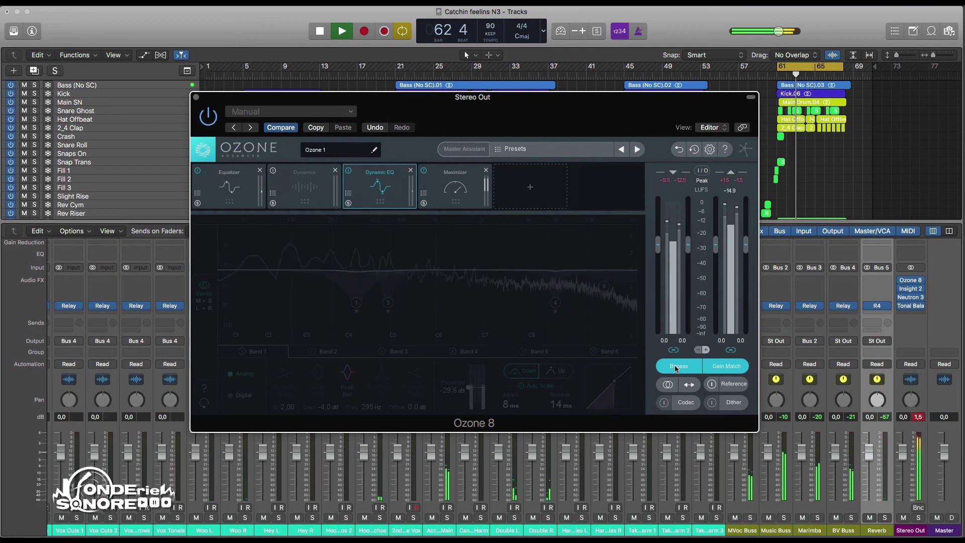
{"action": "left_click", "coordinate": [677, 368]}
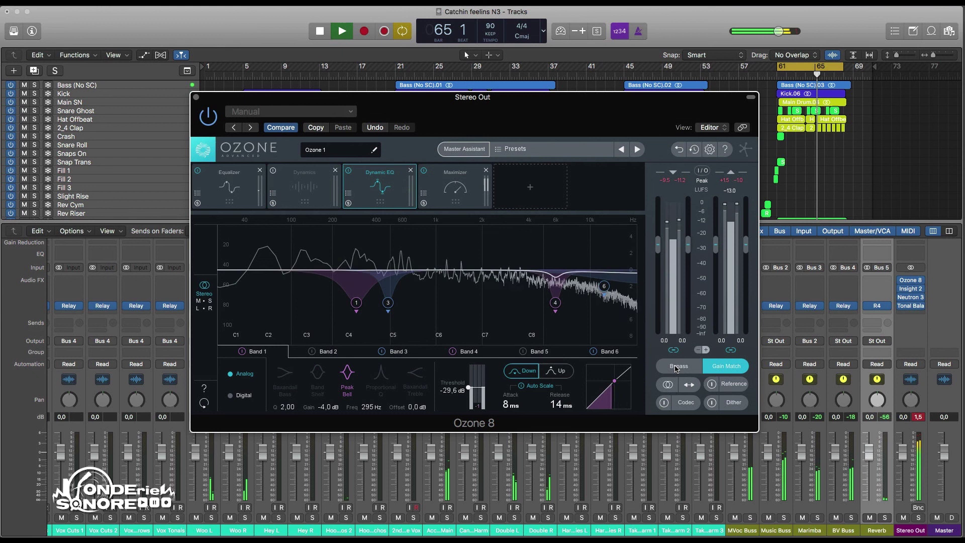
{"action": "left_click", "coordinate": [677, 368]}
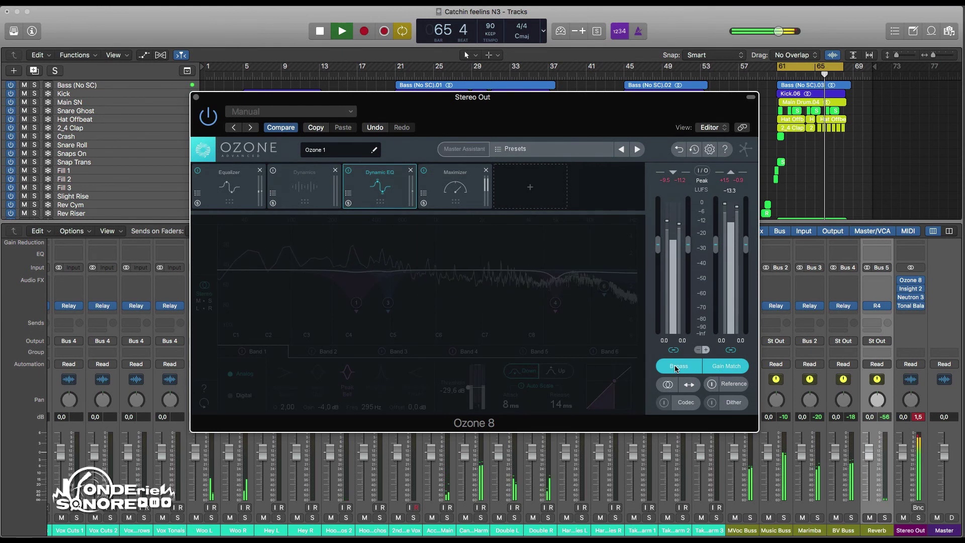
{"action": "left_click", "coordinate": [677, 368]}
{"action": "key", "text": "space"}
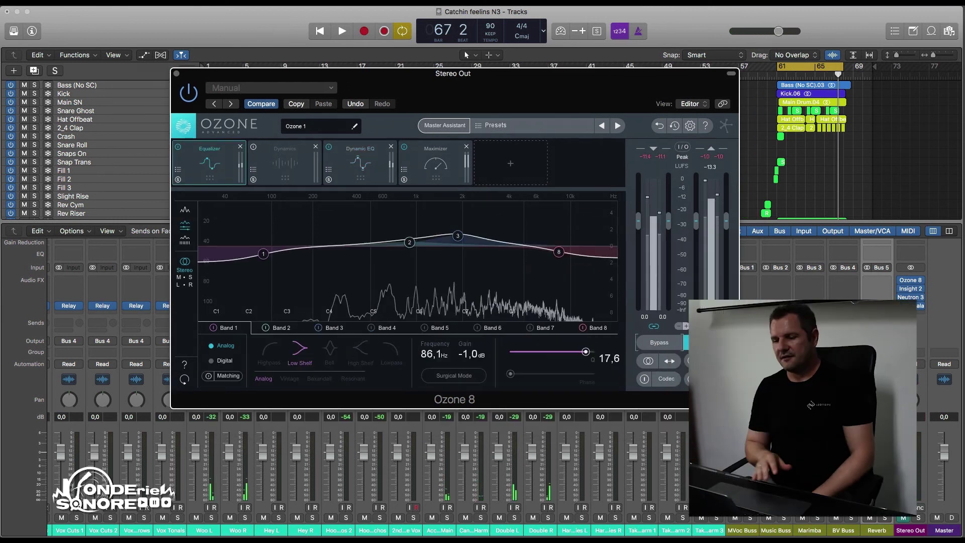
- Stop playback and load Titel 2 US Pop TW.wav as a reference track in Ozone 8
{"action": "key", "text": "space"}
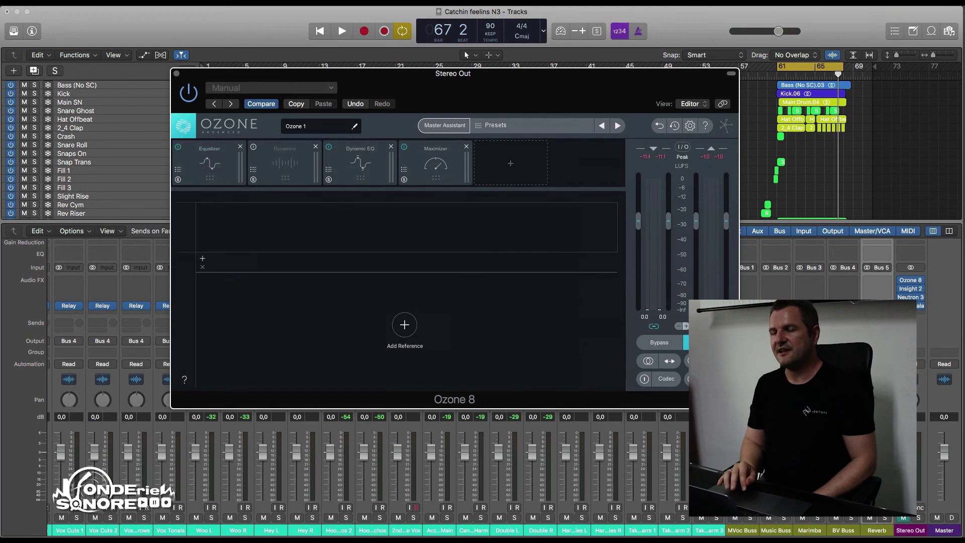
{"action": "left_click", "coordinate": [688, 362]}
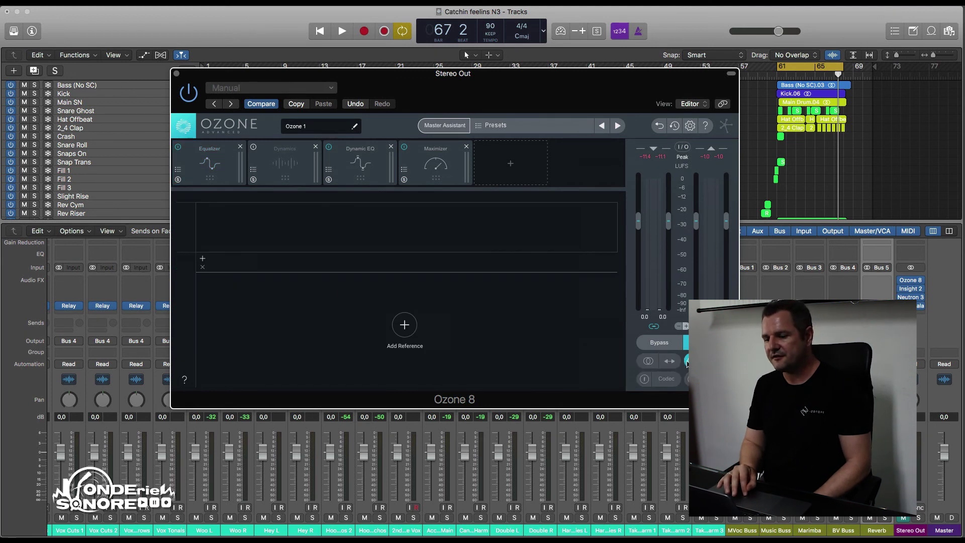
{"action": "left_click", "coordinate": [687, 362]}
{"action": "left_click", "coordinate": [688, 362]}
{"action": "left_click", "coordinate": [688, 362]}
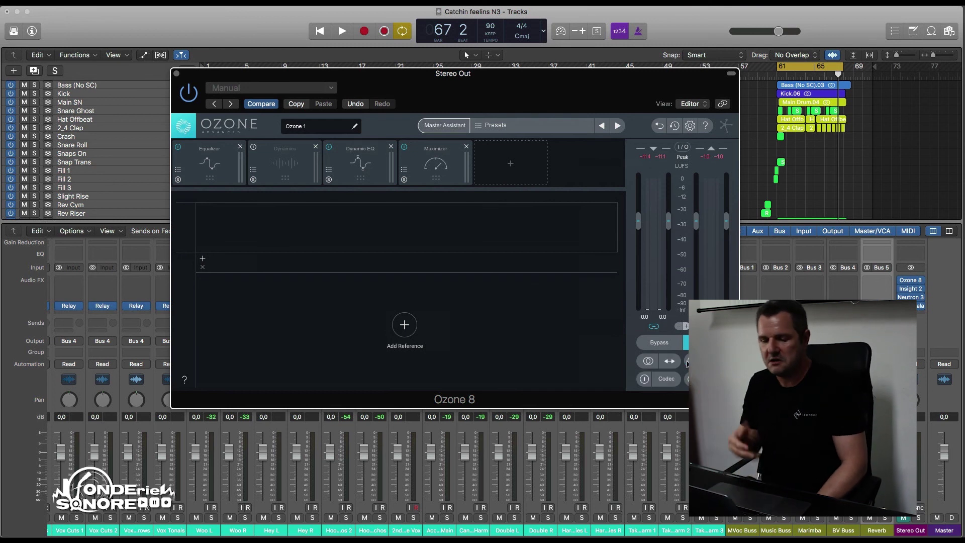
{"action": "left_click", "coordinate": [405, 327]}
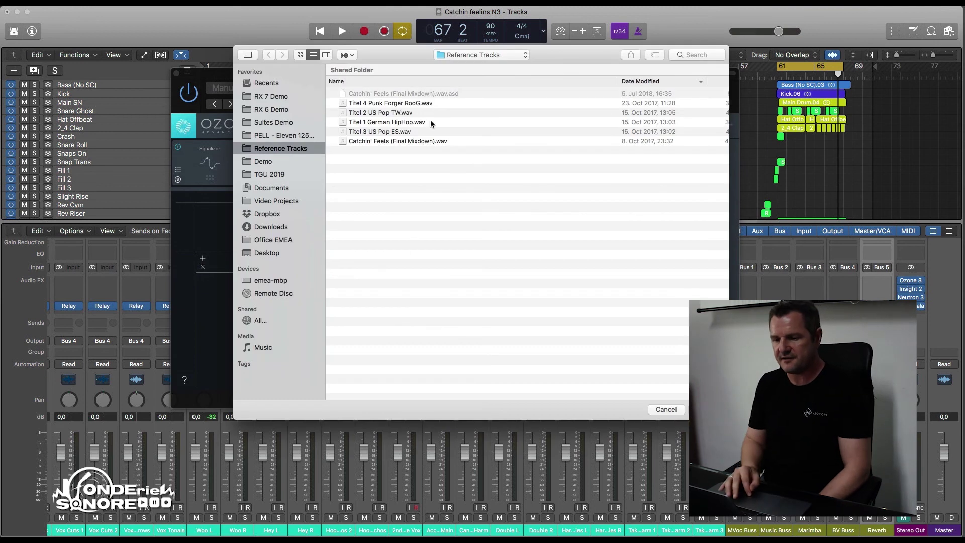
{"action": "double_click", "coordinate": [414, 114]}
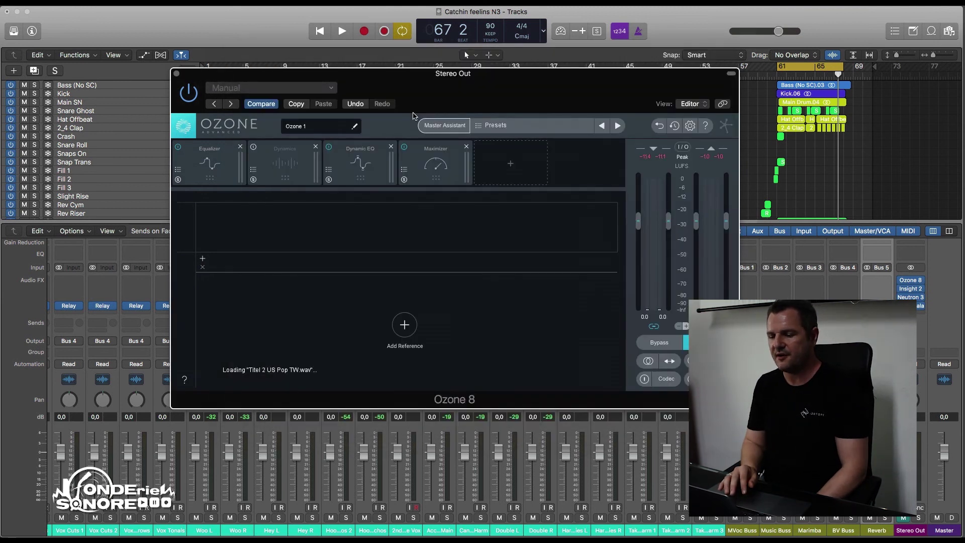
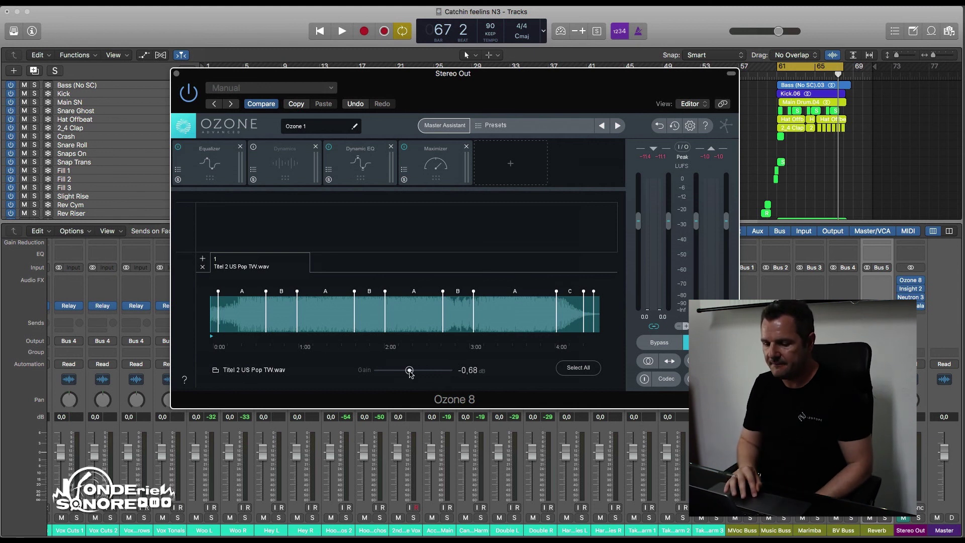
- Enable the reference at -3.34 dB gain, audition its A and B sections, and view its spectrum in the Equalizer
{"action": "left_click", "coordinate": [688, 361]}
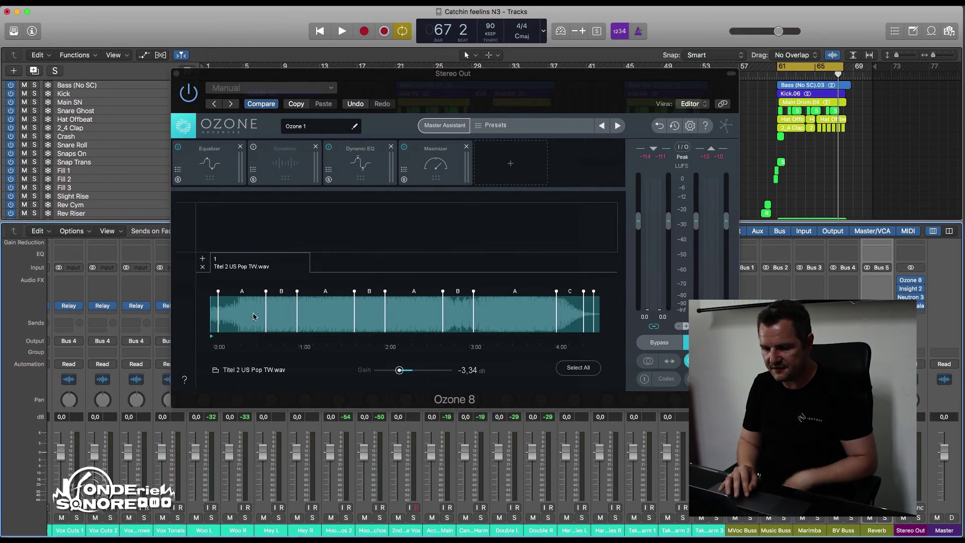
{"action": "left_click", "coordinate": [278, 315]}
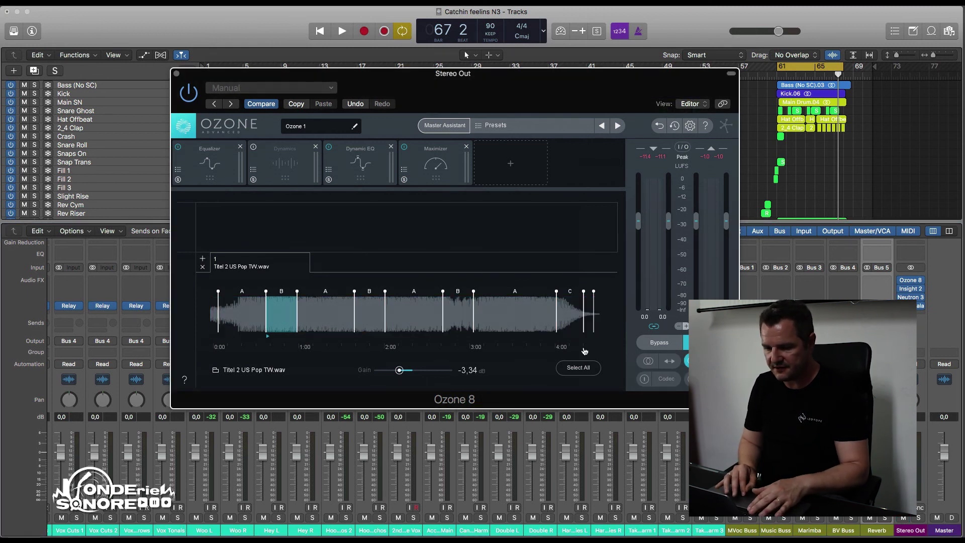
{"action": "key", "text": "space"}
{"action": "left_click", "coordinate": [379, 323]}
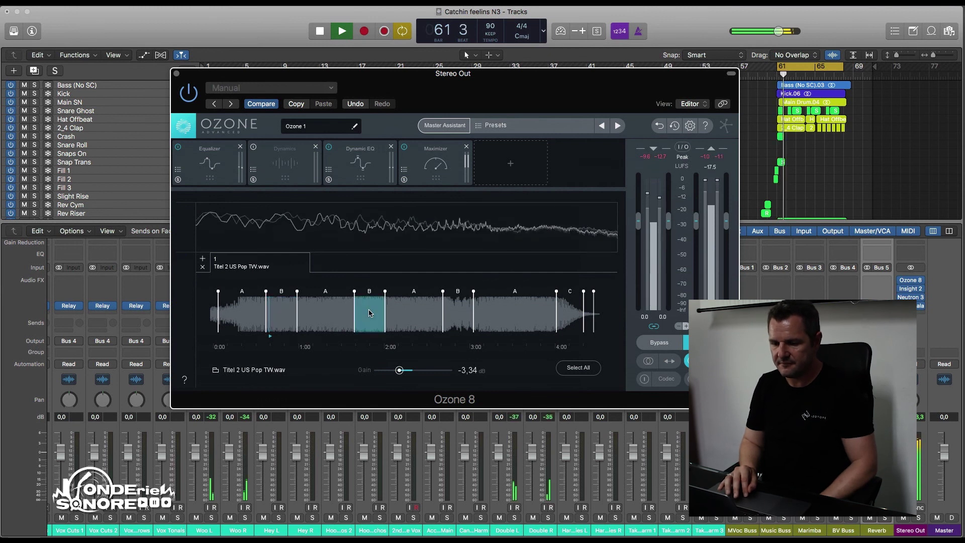
{"action": "left_click", "coordinate": [458, 312]}
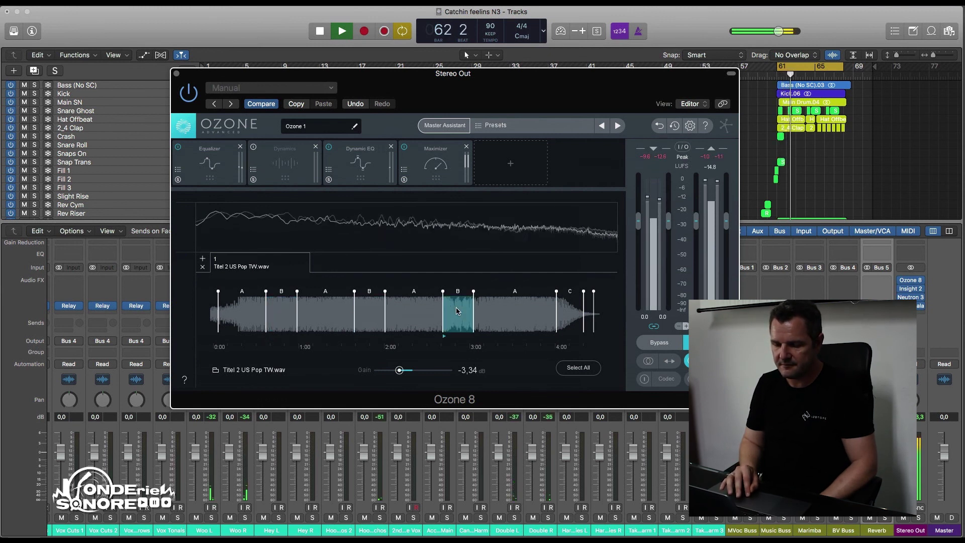
{"action": "left_click", "coordinate": [339, 309]}
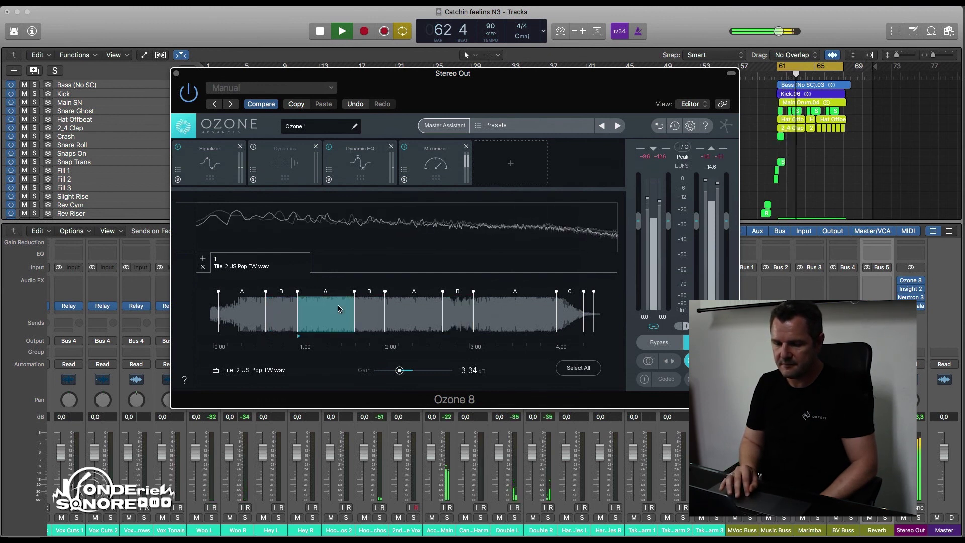
{"action": "left_click", "coordinate": [418, 315]}
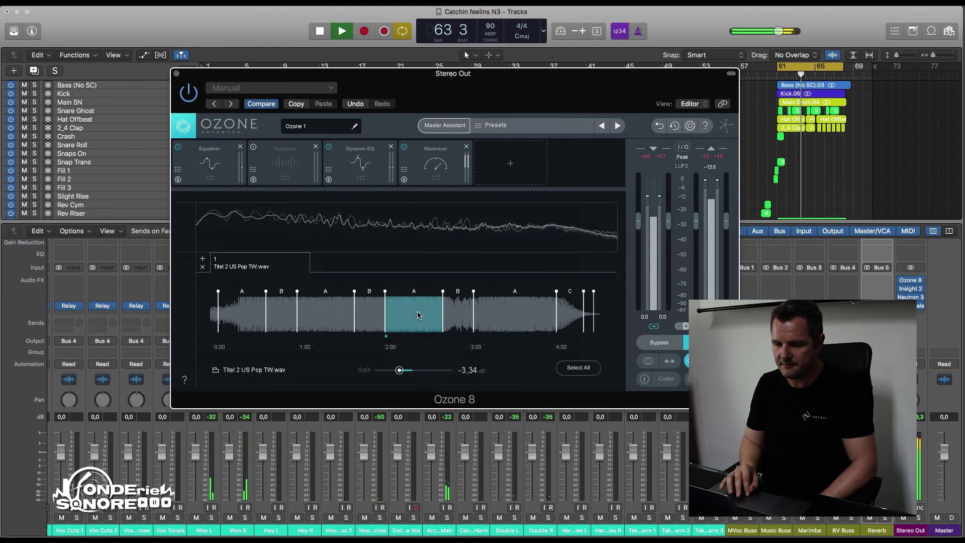
{"action": "left_click", "coordinate": [496, 317]}
{"action": "left_click", "coordinate": [327, 314]}
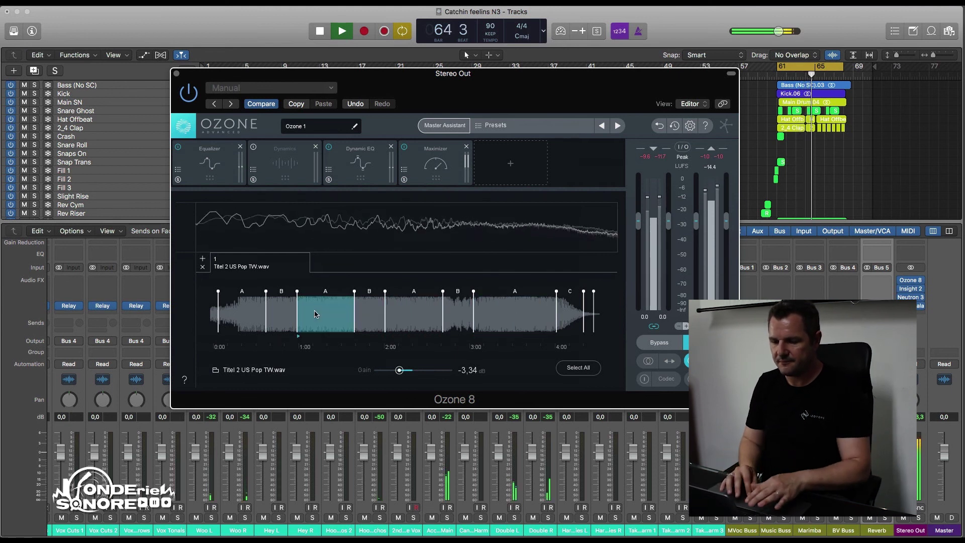
{"action": "left_click", "coordinate": [209, 164]}
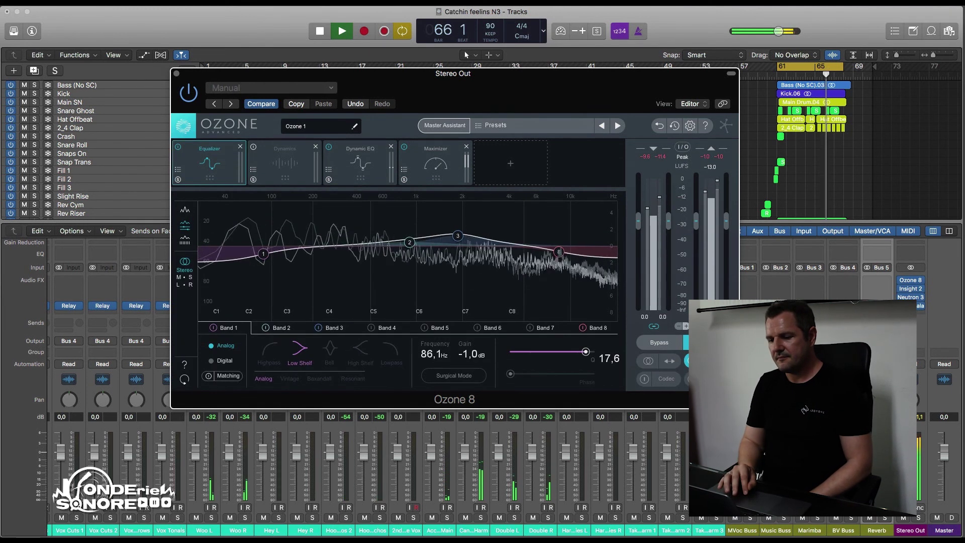
{"action": "key", "text": "space"}
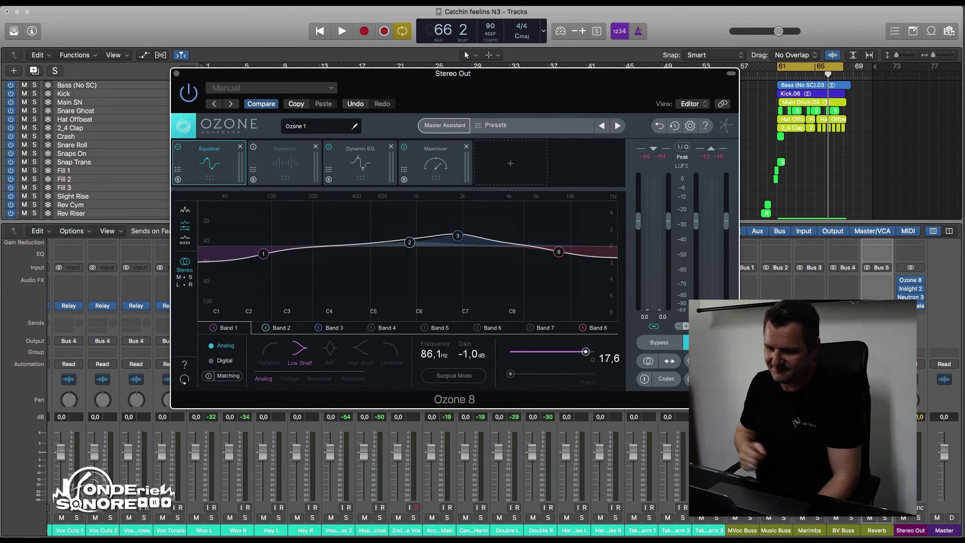
- Check the I/O meter's reference options during playback and lower the reference gain to -5.68 dB
{"action": "key", "text": "space"}
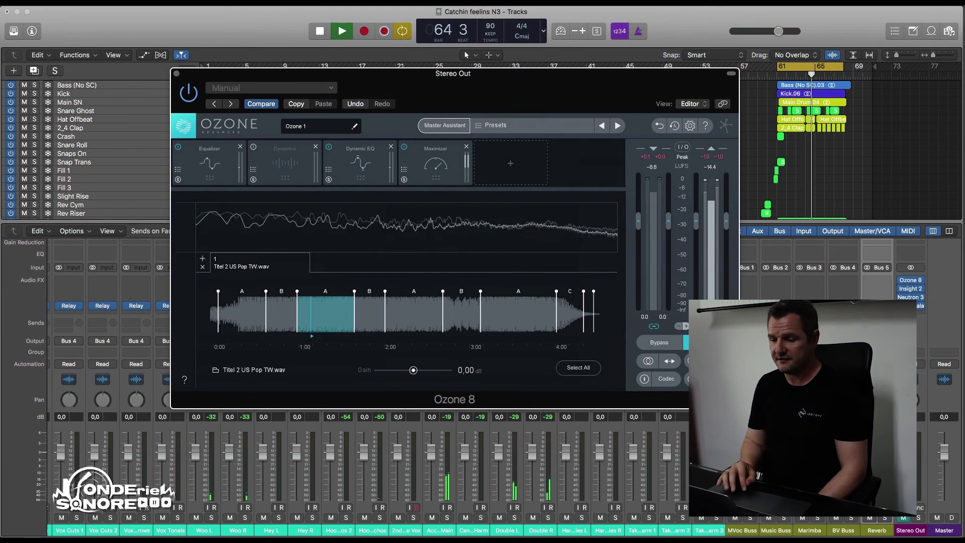
{"action": "left_click", "coordinate": [683, 146]}
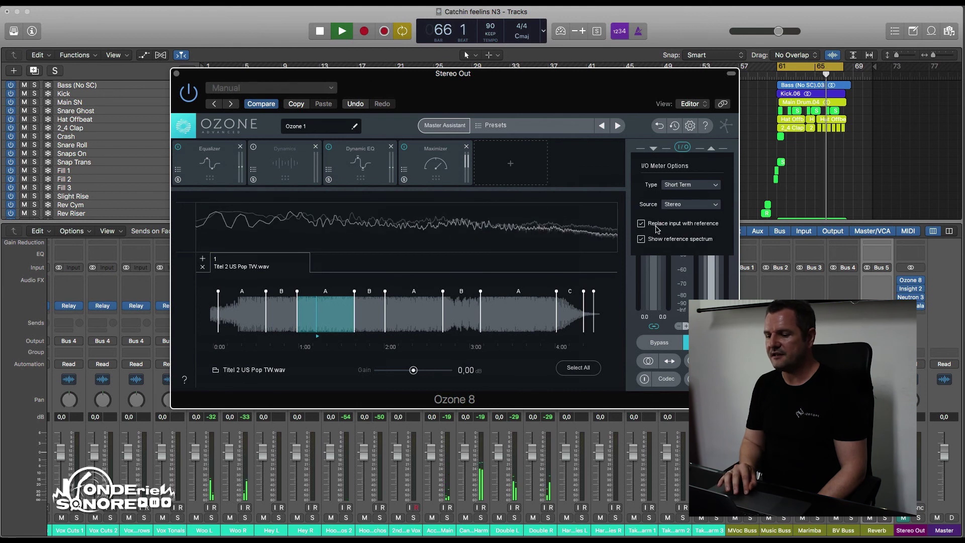
{"action": "left_click", "coordinate": [682, 148]}
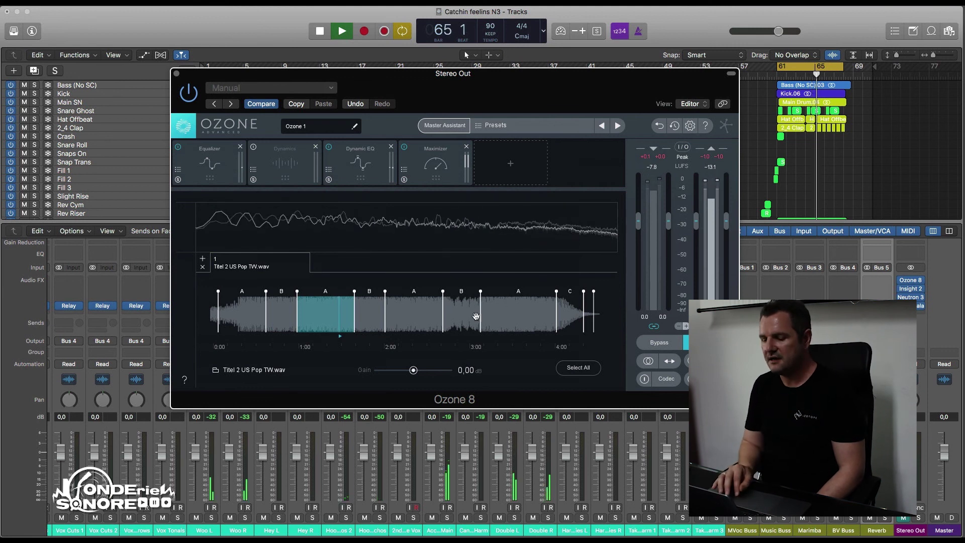
{"action": "left_click_drag", "start_coordinate": [412, 371], "coordinate": [393, 370]}
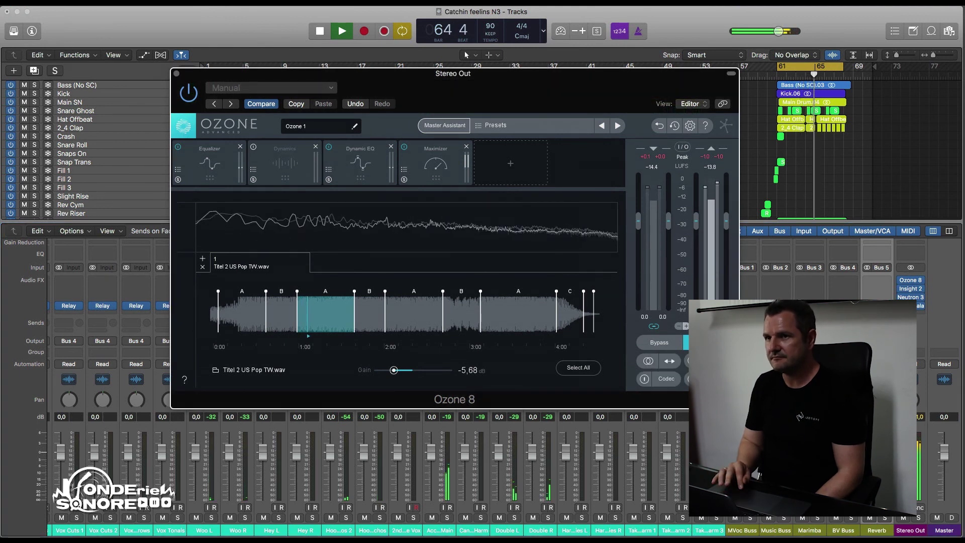
{"action": "key", "text": "space"}
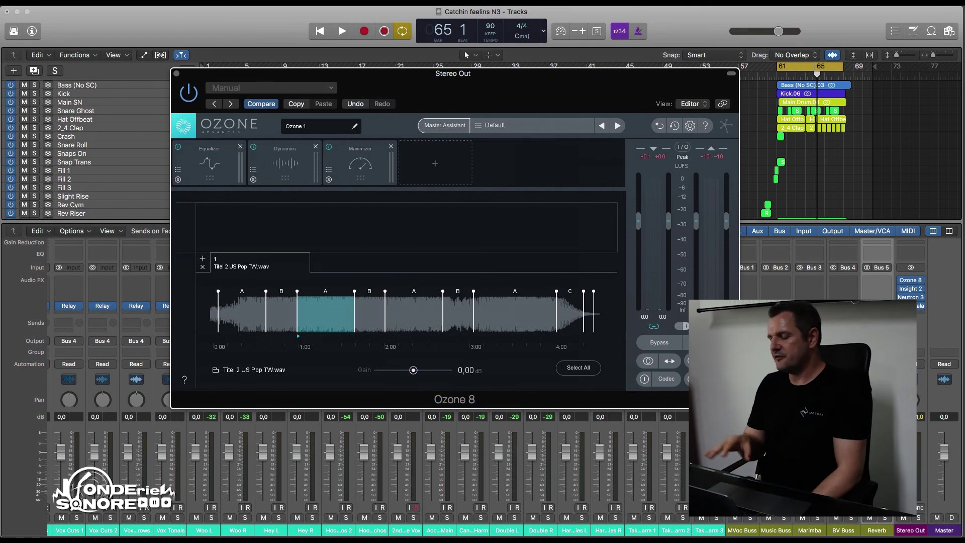
- Set the Master Assistant target to Reference using Titel 2 US Pop TW.wav and shorten the cycle range to about bars 62 to 67
{"action": "left_click", "coordinate": [210, 164]}
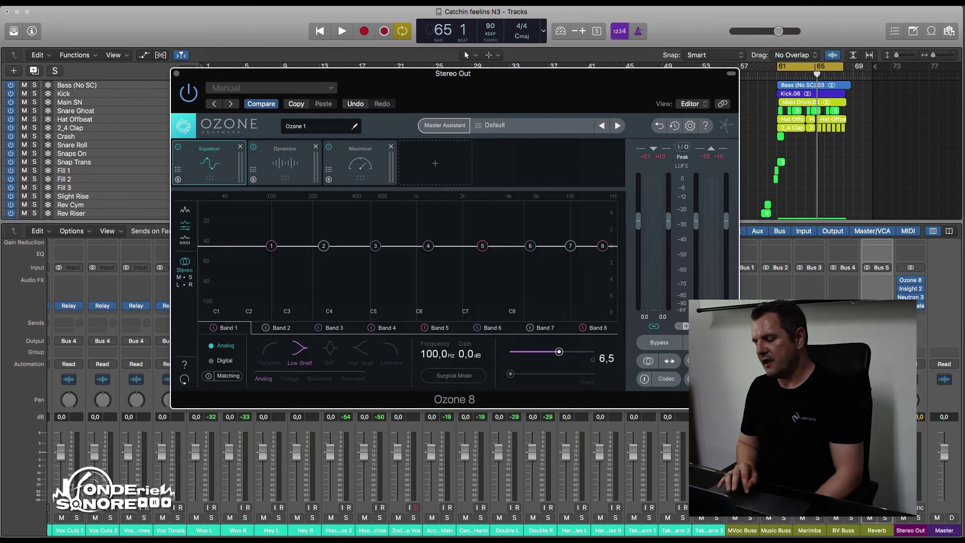
{"action": "left_click", "coordinate": [455, 128]}
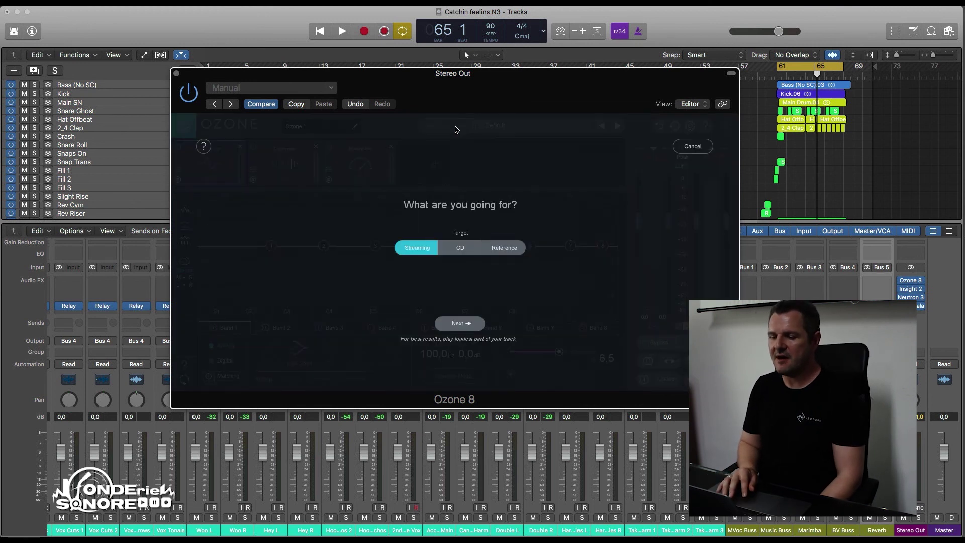
{"action": "left_click", "coordinate": [520, 251]}
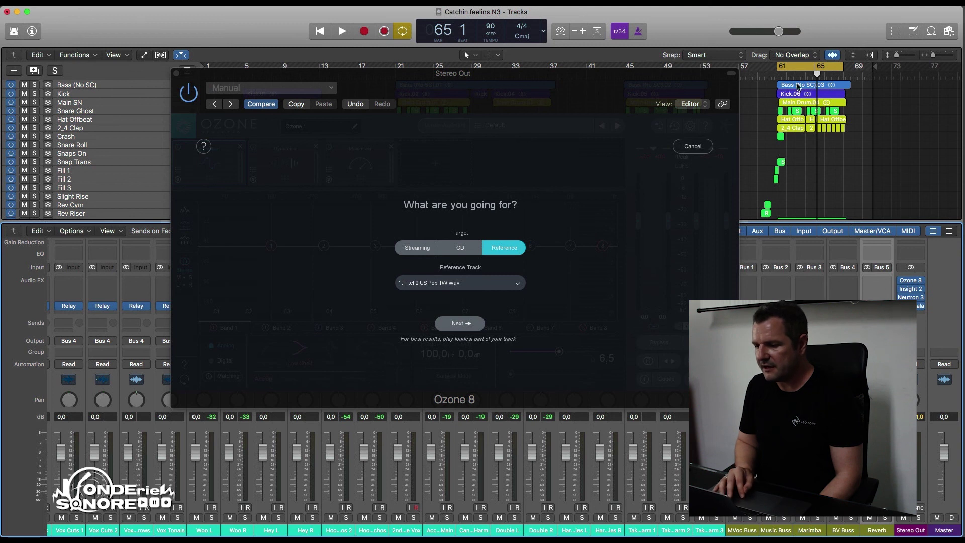
{"action": "left_click", "coordinate": [790, 67]}
{"action": "left_click", "coordinate": [787, 71]}
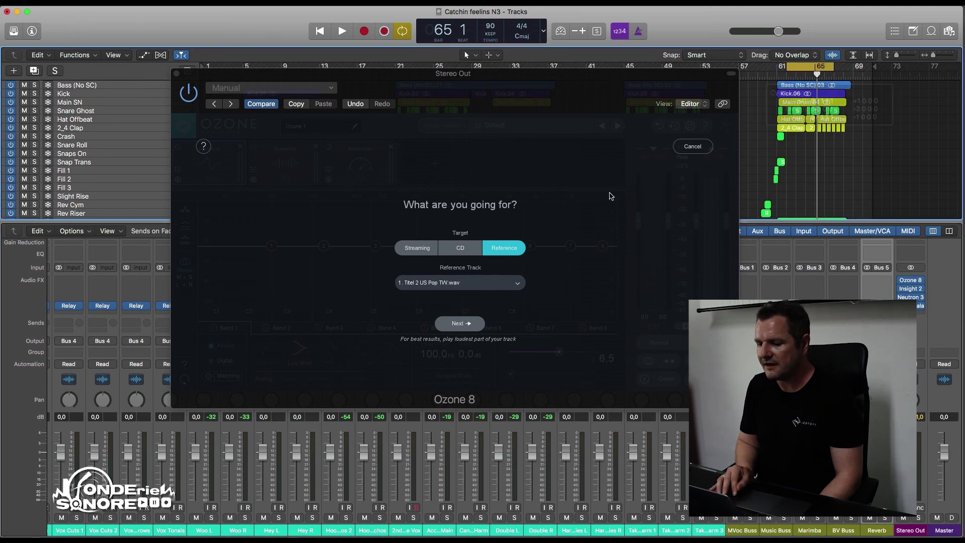
- Run the assistant's analysis on playback, lower the Stereo Out fader to -18.0 dB and accept the suggestion
{"action": "left_click", "coordinate": [459, 323]}
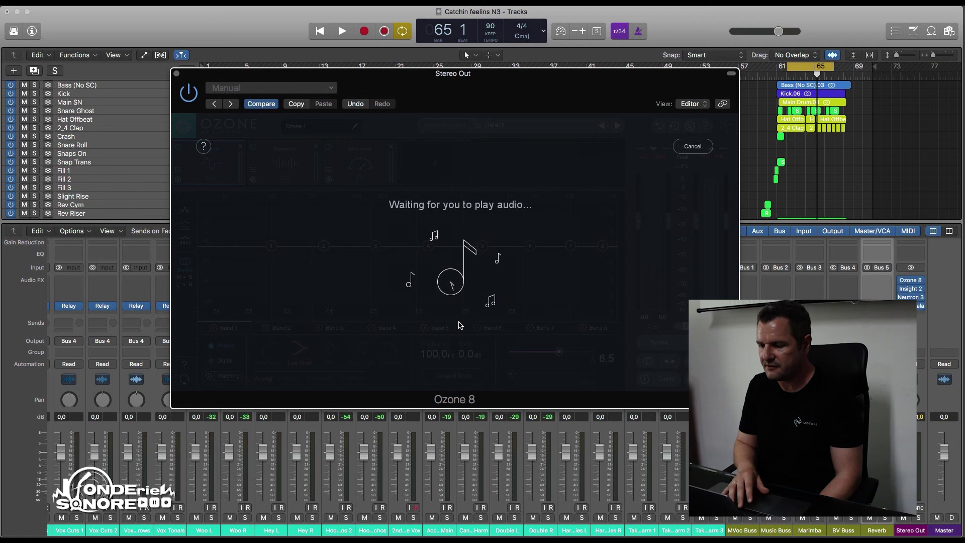
{"action": "key", "text": "space"}
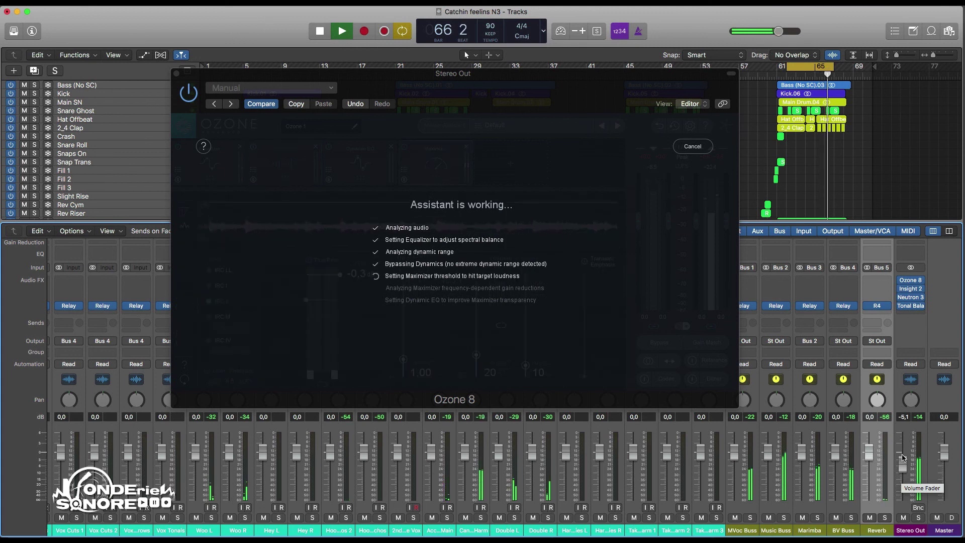
{"action": "left_click_drag", "start_coordinate": [902, 457], "coordinate": [902, 487]}
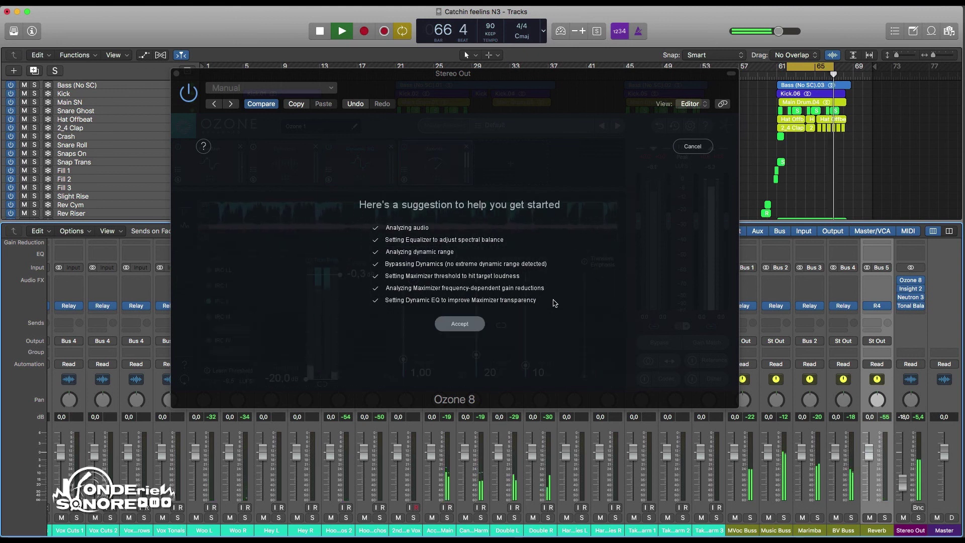
{"action": "left_click", "coordinate": [465, 326]}
{"action": "left_click", "coordinate": [465, 326]}
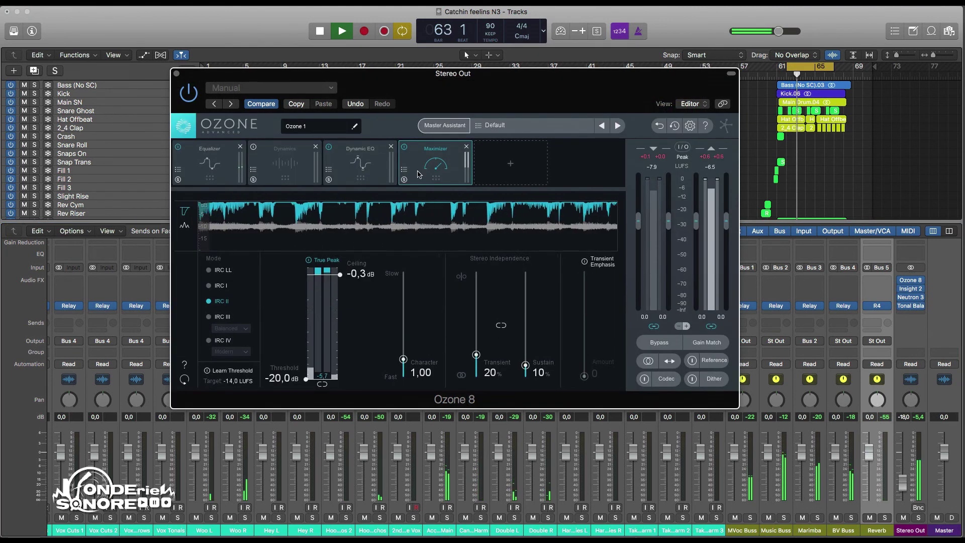
- Raise the Maximizer threshold to -17.5 dB and stop playback
{"action": "left_click_drag", "start_coordinate": [303, 382], "coordinate": [306, 377]}
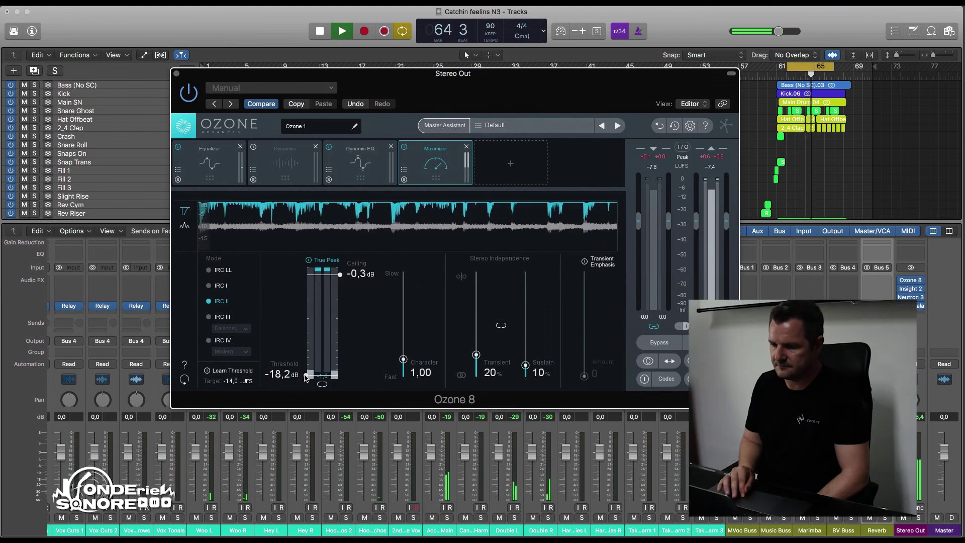
{"action": "left_click_drag", "start_coordinate": [305, 378], "coordinate": [305, 375]}
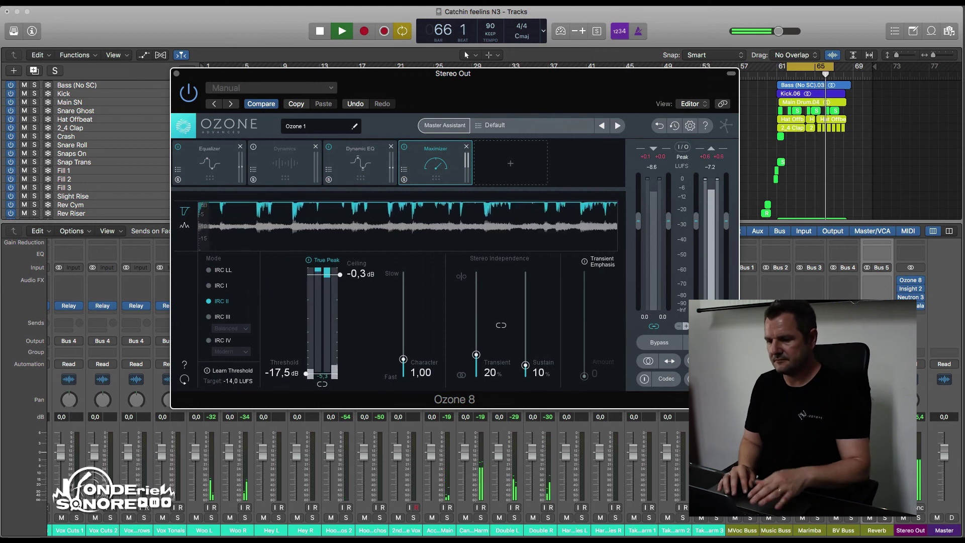
{"action": "key", "text": "space"}
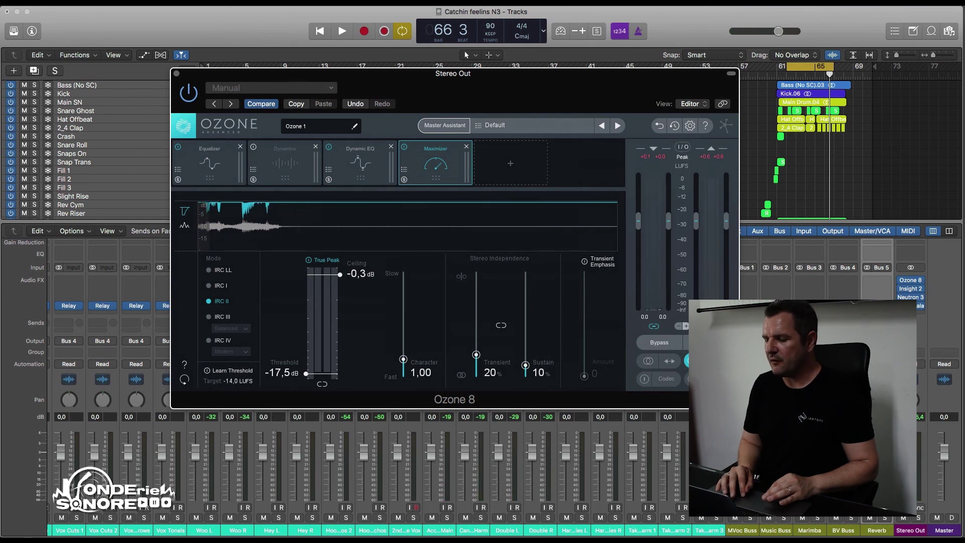
{"action": "key", "text": "v"}
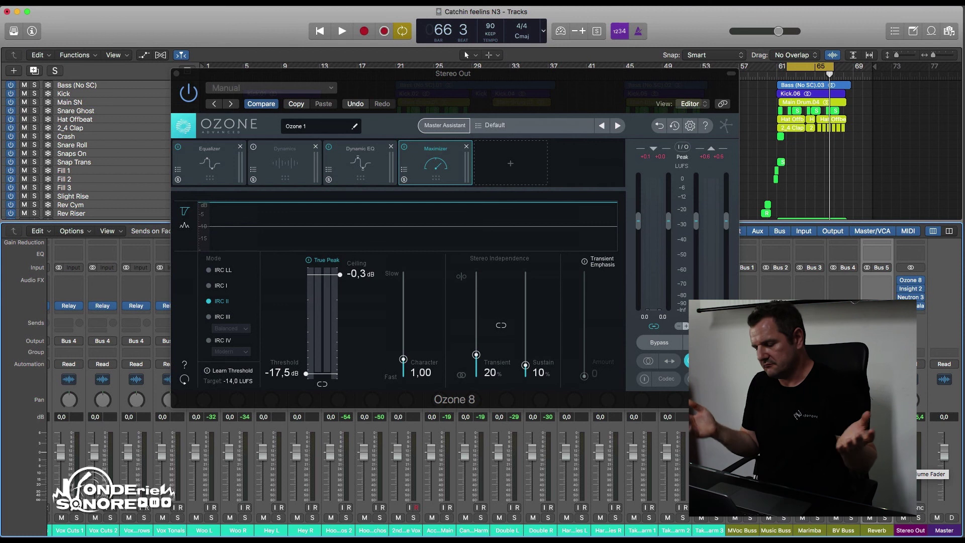
- Play the master with the Equalizer open and compare it with the reference track
{"action": "left_click", "coordinate": [209, 164]}
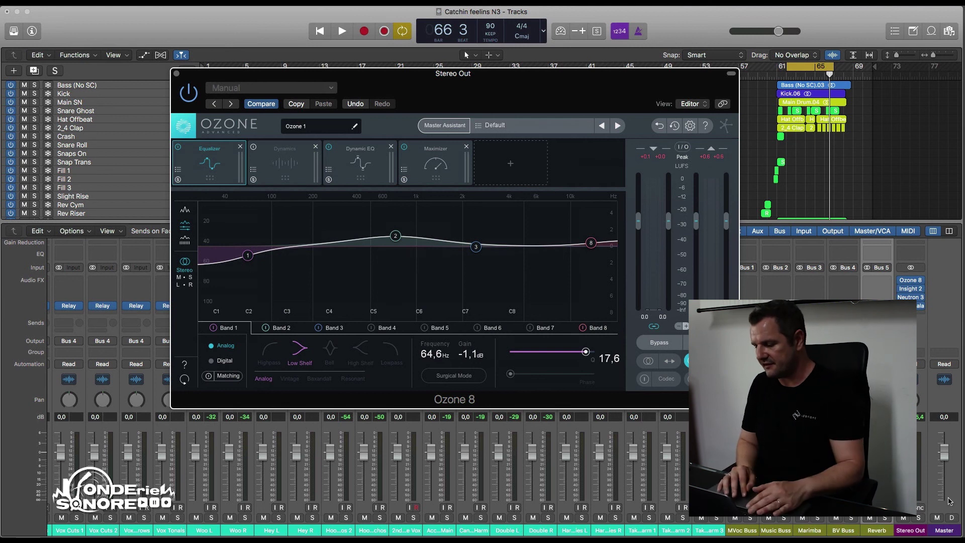
{"action": "key", "text": "space"}
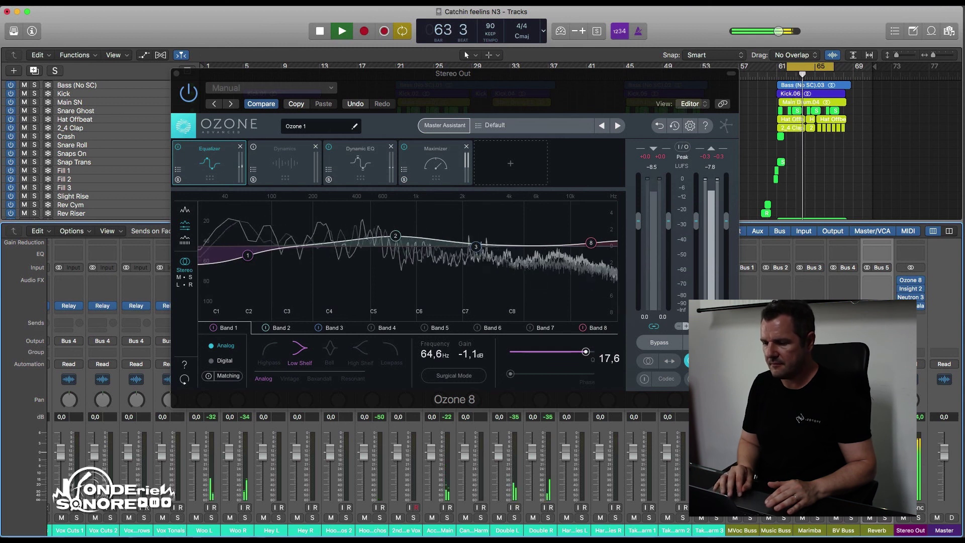
{"action": "left_click", "coordinate": [671, 361]}
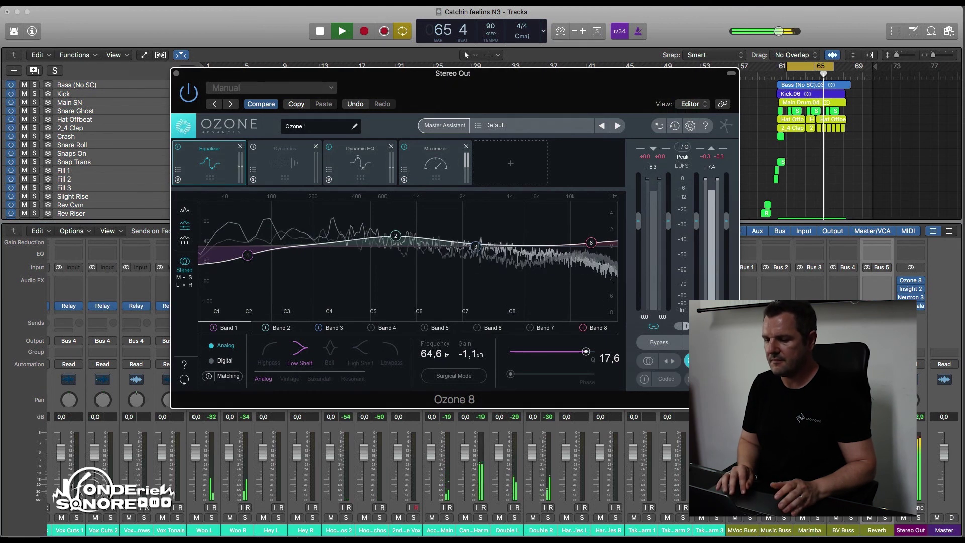
- Review the Maximizer, Dynamic EQ band 1 and Equalizer modules of the Ozone master, restarting playback for the review
{"action": "key", "text": "space"}
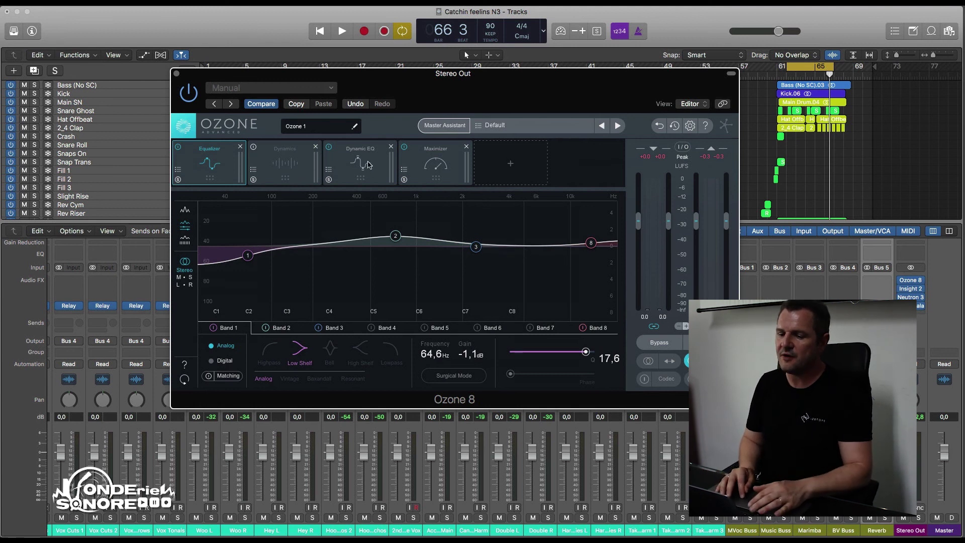
{"action": "left_click", "coordinate": [424, 164]}
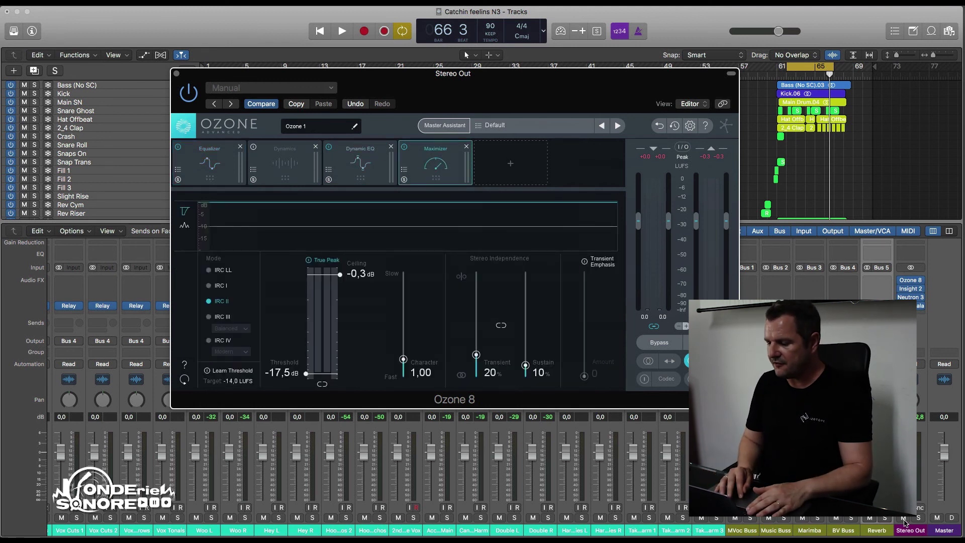
{"action": "key", "text": "space"}
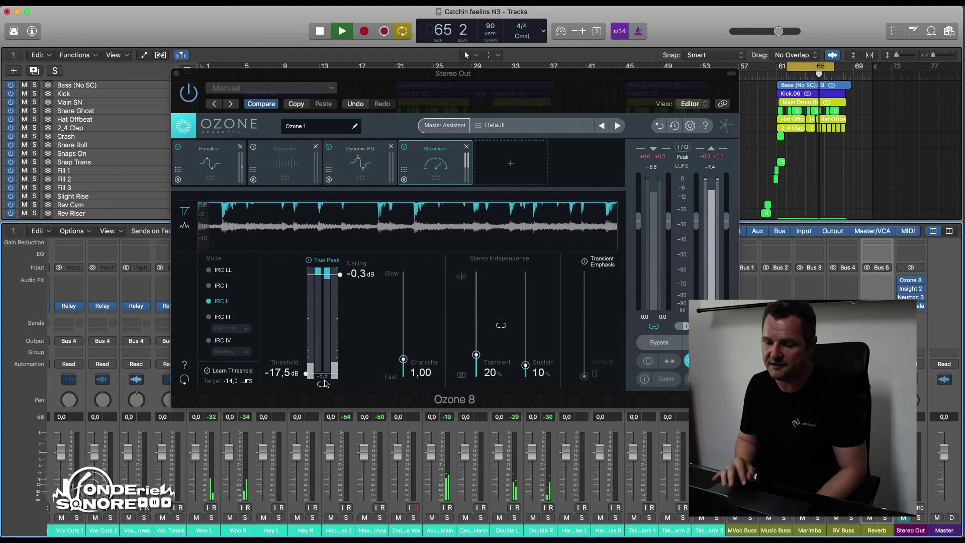
{"action": "left_click", "coordinate": [360, 164]}
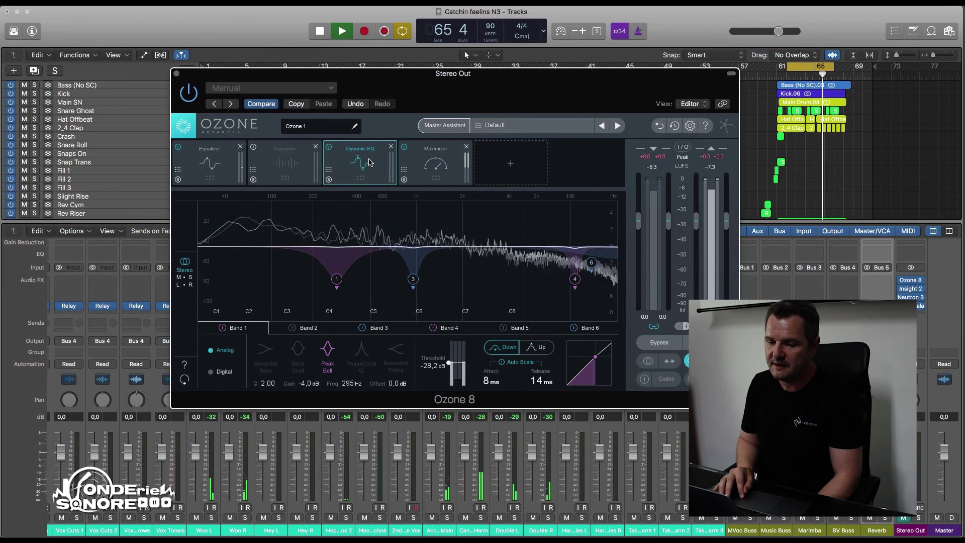
{"action": "left_click", "coordinate": [337, 279]}
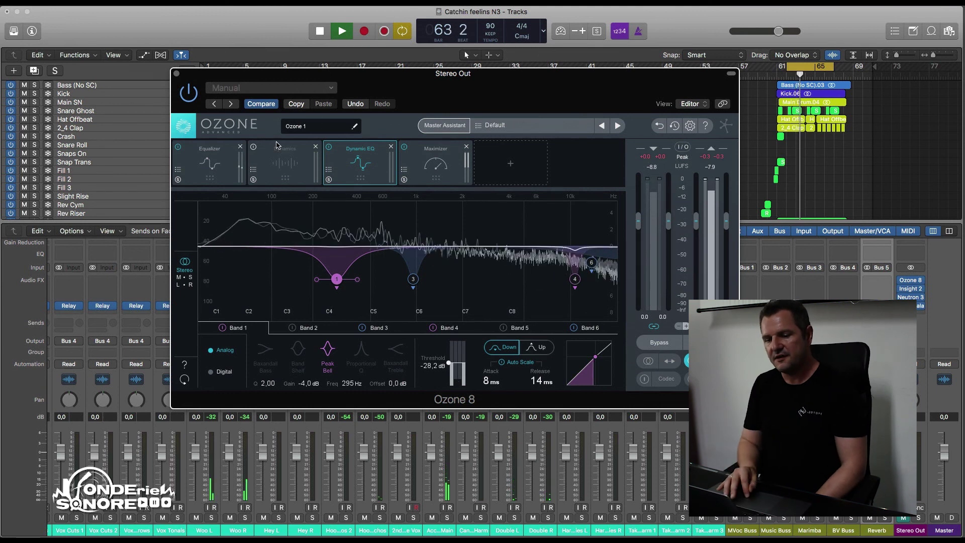
{"action": "left_click", "coordinate": [219, 162]}
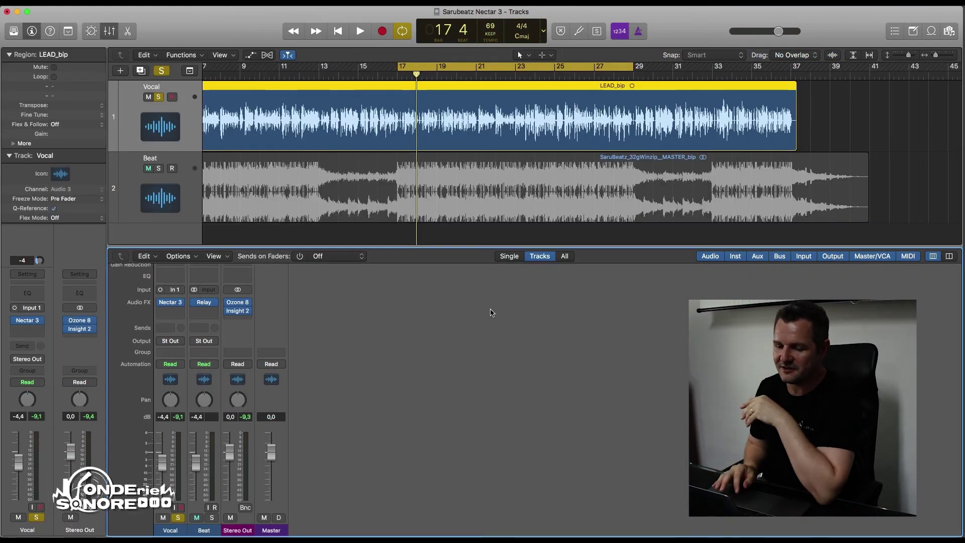
- Open Nectar 3 on the Vocal track of the Sarubeatz Nectar 3 project and move its window below the vocal waveform
{"action": "left_click", "coordinate": [171, 303]}
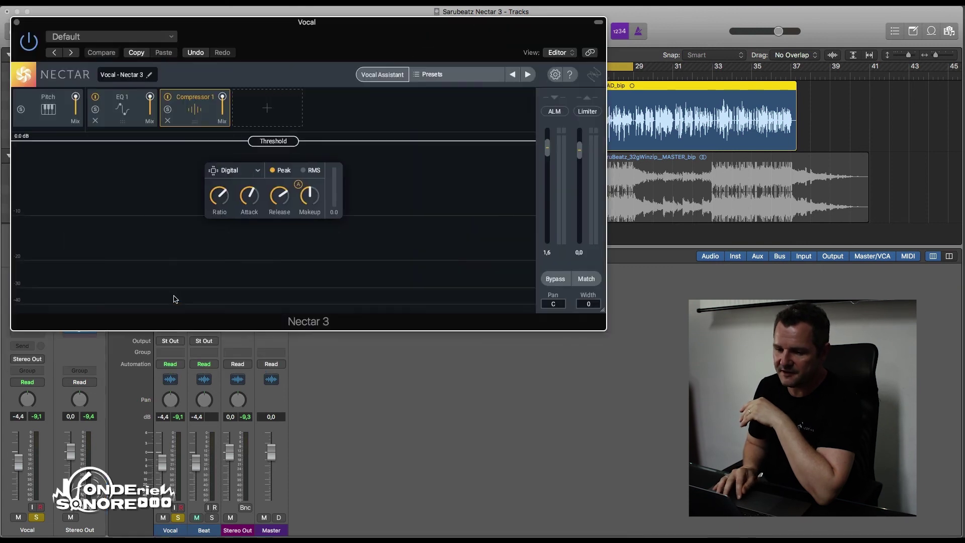
{"action": "left_click_drag", "start_coordinate": [397, 29], "coordinate": [681, 165]}
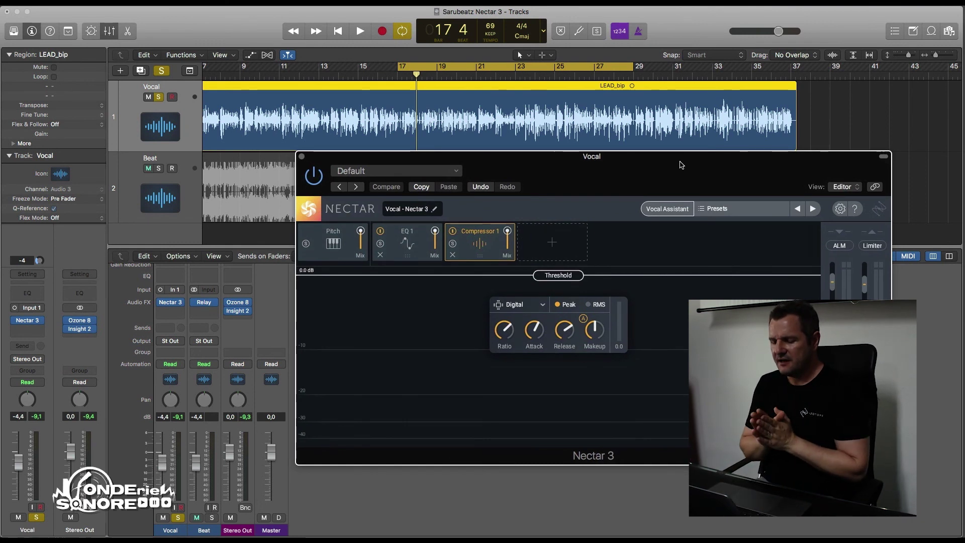
{"action": "key", "text": "ctrl+m"}
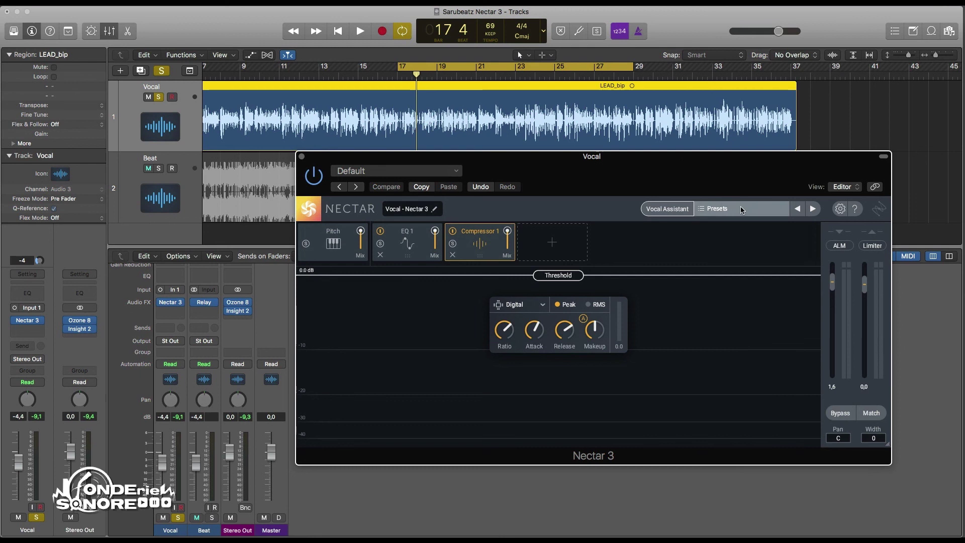
- Browse Nectar's Music and Nectar 2 Legacy presets, including the Rock category, and close the preset browser
{"action": "left_click", "coordinate": [698, 207]}
{"action": "left_click", "coordinate": [571, 116]}
{"action": "left_click", "coordinate": [571, 104]}
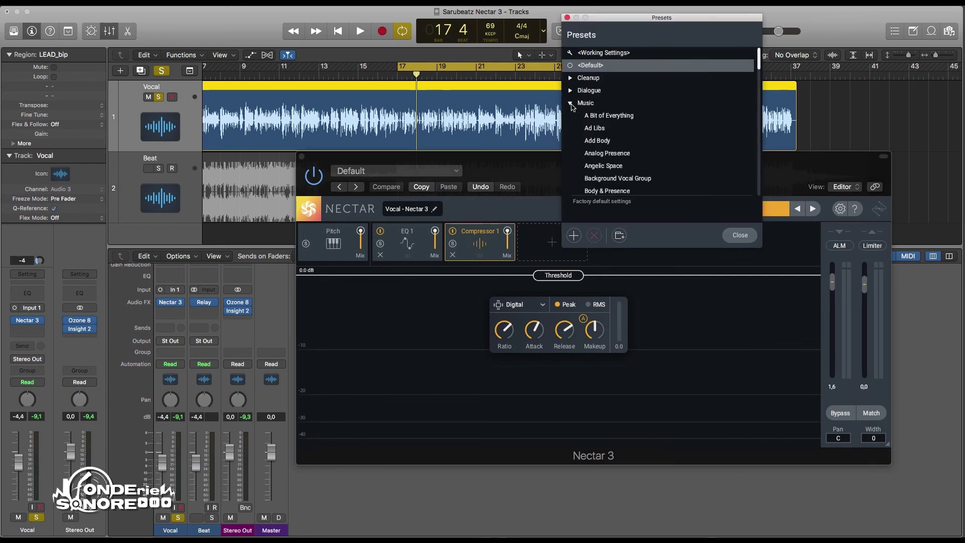
{"action": "scroll", "coordinate": [615, 133], "scroll_direction": "down", "scroll_amount": 15}
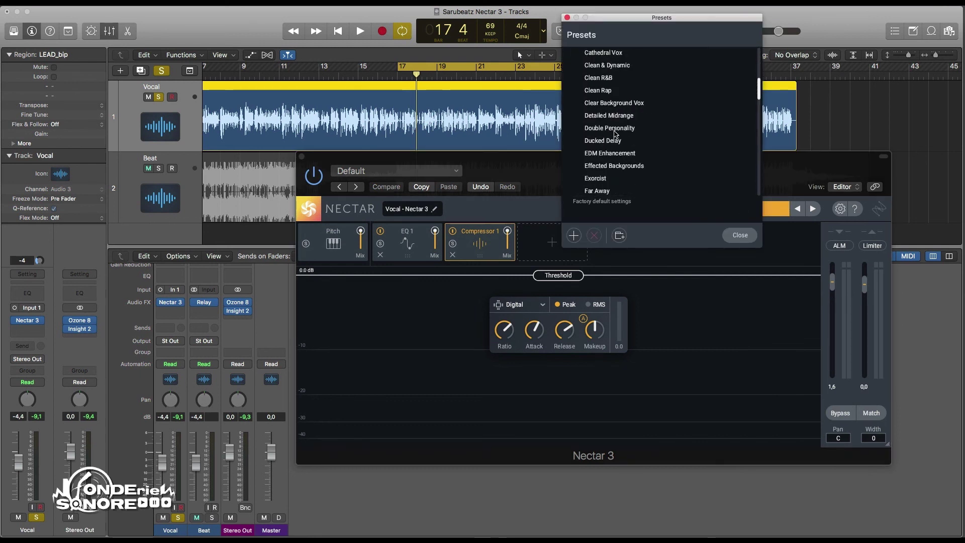
{"action": "scroll", "coordinate": [615, 133], "scroll_direction": "down", "scroll_amount": 8}
{"action": "left_click", "coordinate": [576, 166]}
{"action": "left_click", "coordinate": [622, 166]}
{"action": "scroll", "coordinate": [586, 168], "scroll_direction": "down", "scroll_amount": 3}
{"action": "scroll", "coordinate": [586, 167], "scroll_direction": "down", "scroll_amount": 2}
{"action": "left_click", "coordinate": [584, 165]}
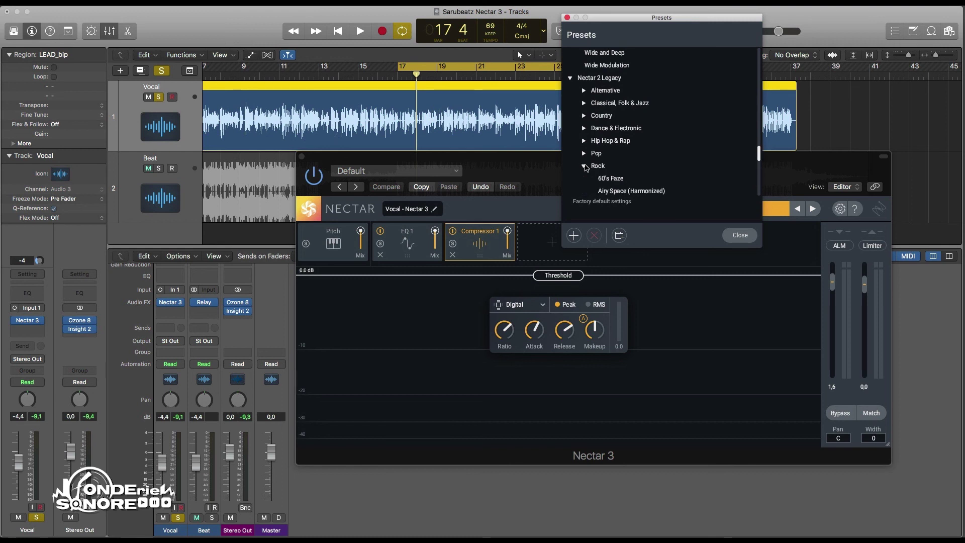
{"action": "left_click", "coordinate": [754, 235]}
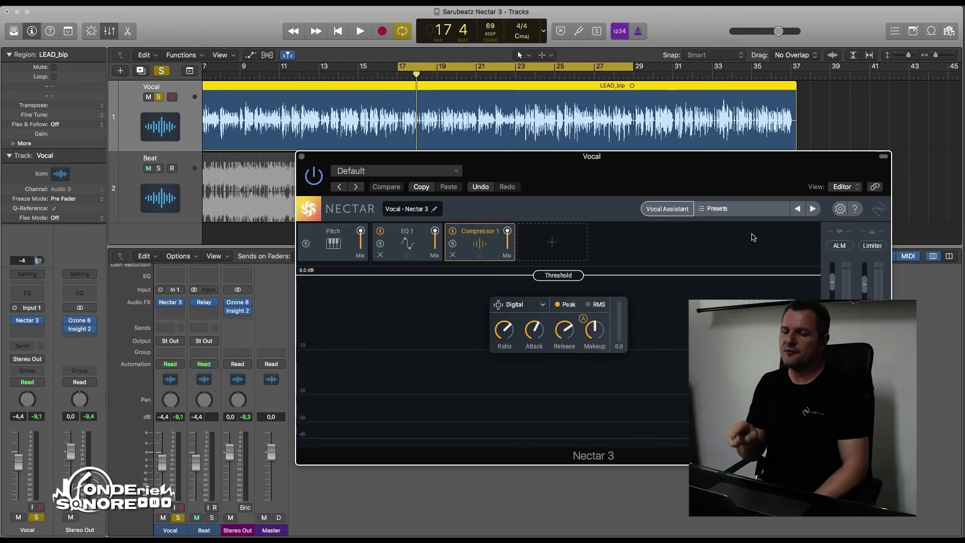
- Add a Gate module after Compressor 1 in the Nectar chain
{"action": "left_click_drag", "start_coordinate": [696, 171], "coordinate": [694, 171]}
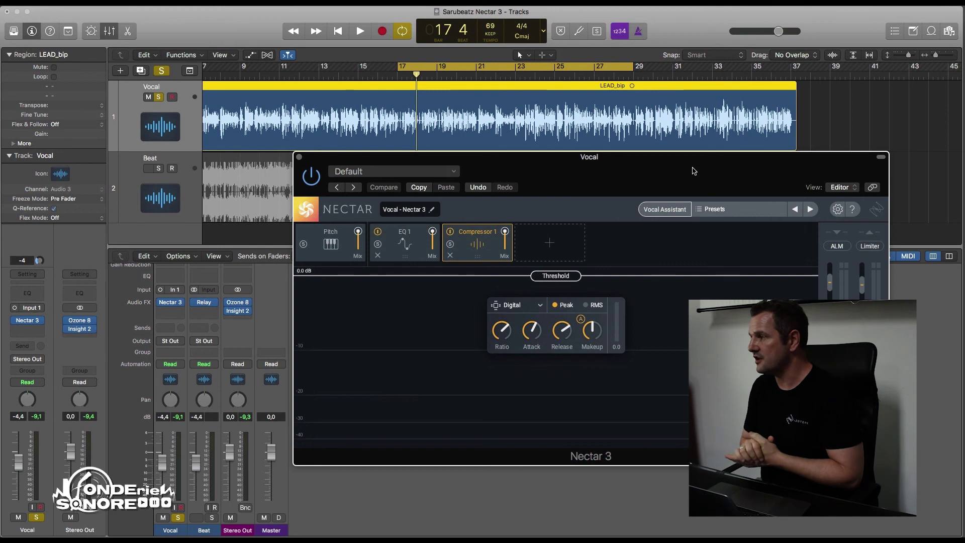
{"action": "left_click", "coordinate": [550, 242]}
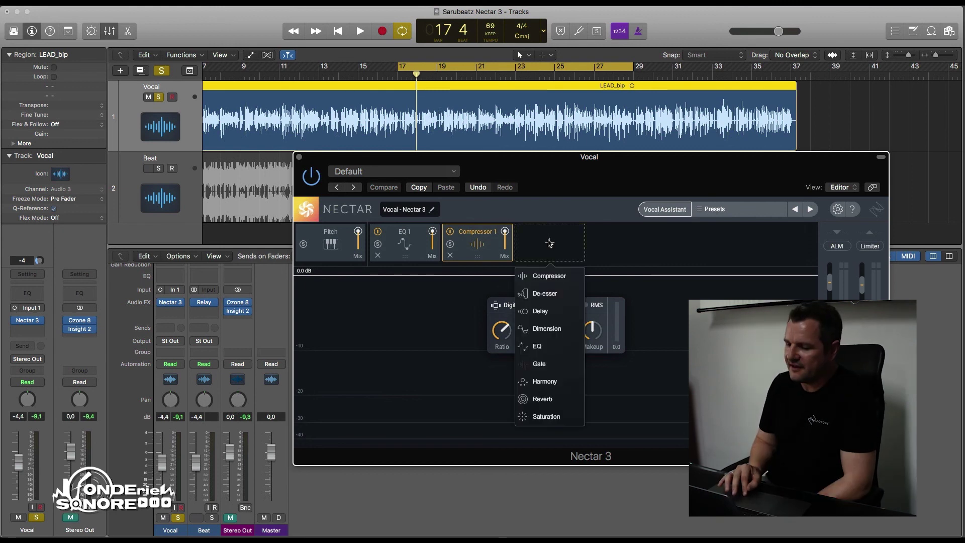
{"action": "left_click", "coordinate": [553, 365]}
- Try out the Nectar Music presets Bright and Modern, Cathedral Vox and Broken Radio
{"action": "left_click", "coordinate": [713, 210]}
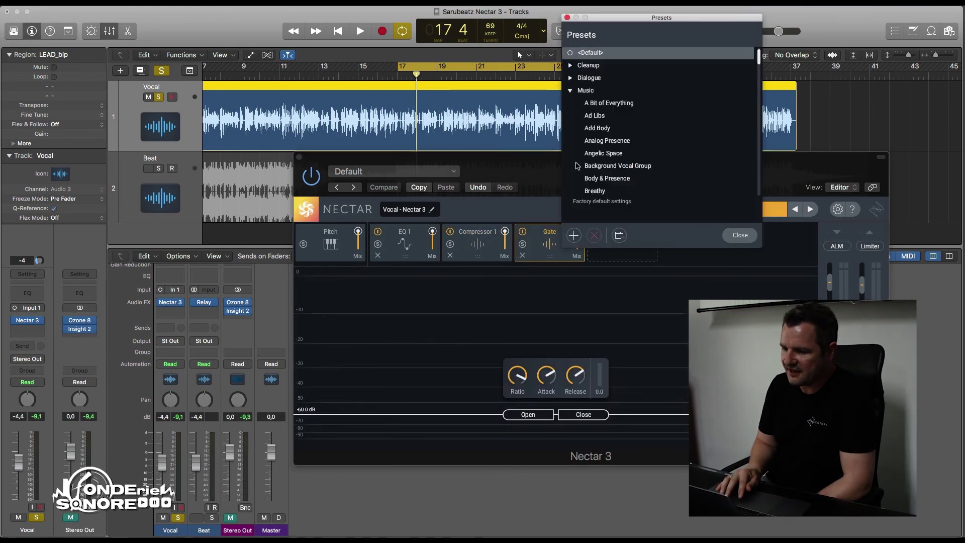
{"action": "scroll", "coordinate": [590, 135], "scroll_direction": "down", "scroll_amount": 3}
{"action": "left_click", "coordinate": [592, 141]}
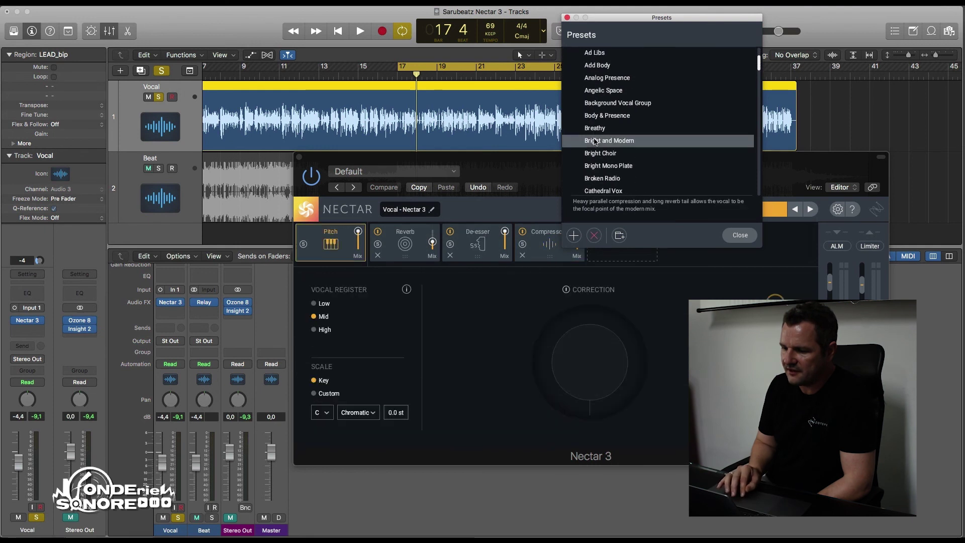
{"action": "left_click", "coordinate": [593, 168]}
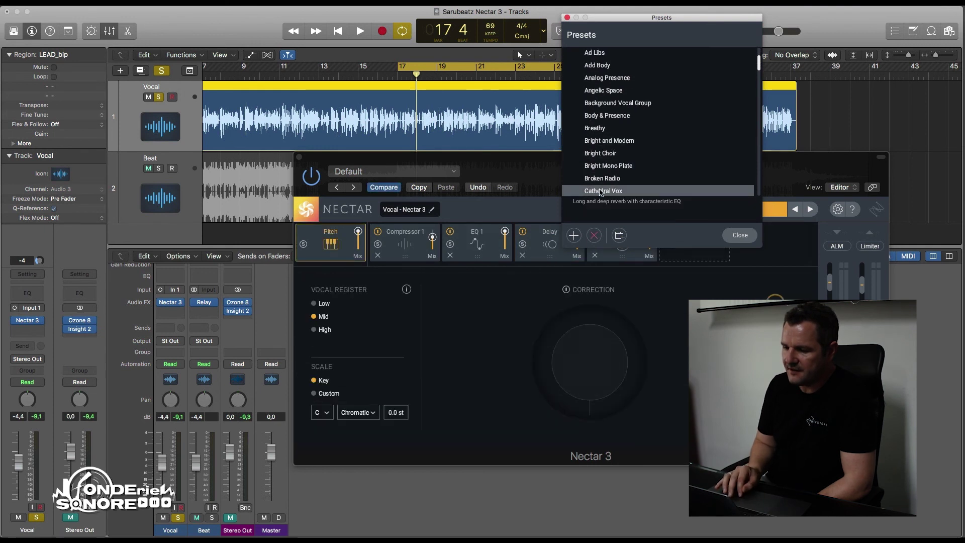
{"action": "left_click", "coordinate": [602, 179]}
- Inspect the Saturation, EQ 2, Compressor 2 and Pitch modules of the Broken Radio preset
{"action": "left_click", "coordinate": [435, 254]}
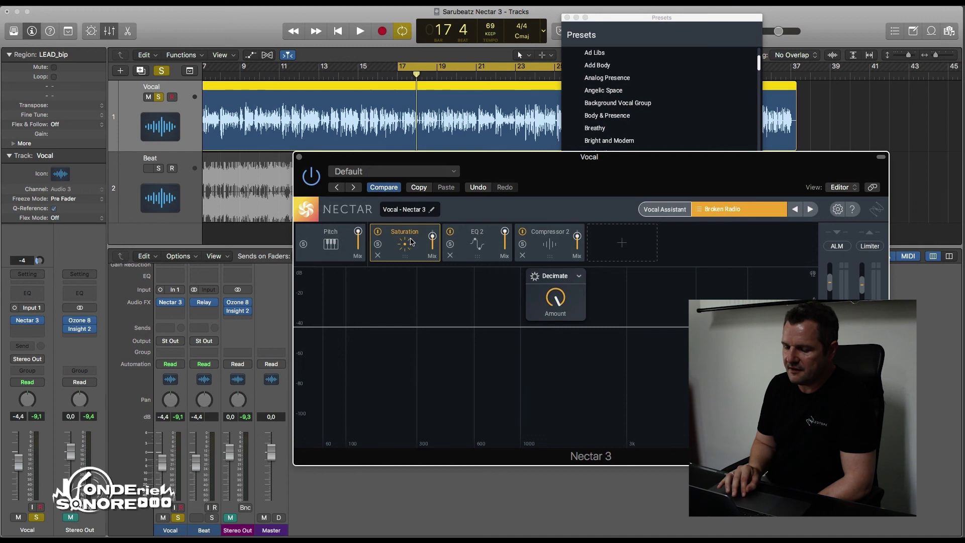
{"action": "left_click", "coordinate": [479, 242]}
{"action": "left_click", "coordinate": [529, 246]}
{"action": "left_click", "coordinate": [458, 244]}
{"action": "left_click", "coordinate": [403, 238]}
{"action": "left_click", "coordinate": [327, 239]}
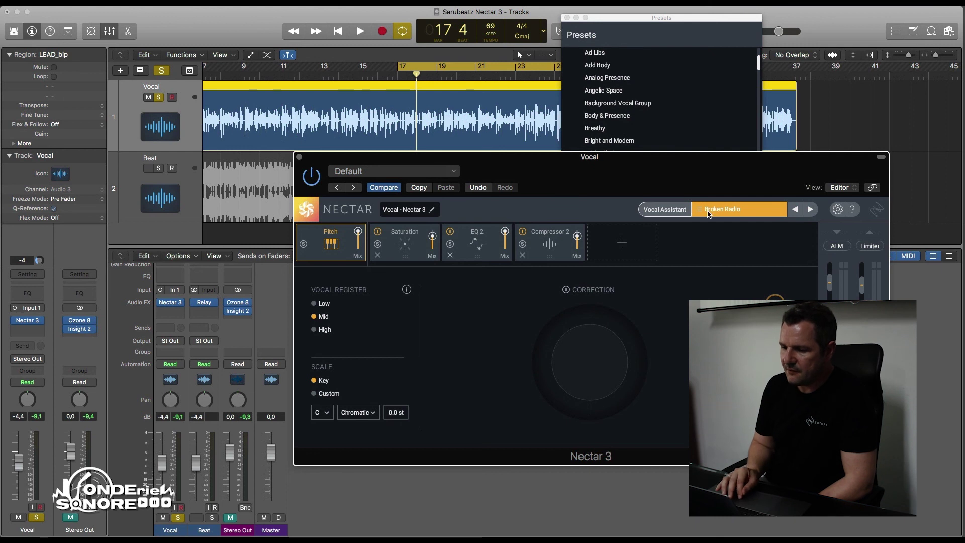
- Collapse the Music preset folder, load the <Default> preset and close the preset browser
{"action": "scroll", "coordinate": [668, 85], "scroll_direction": "up", "scroll_amount": 3}
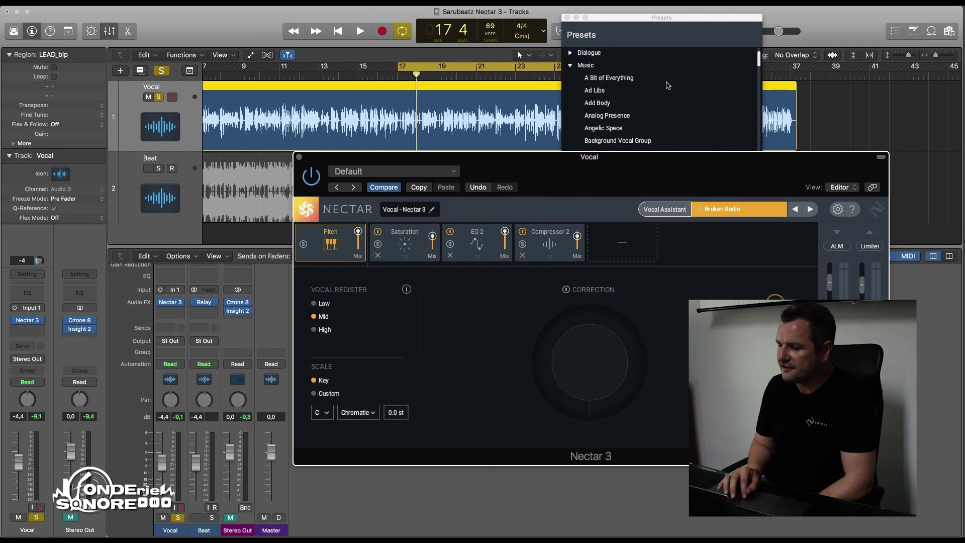
{"action": "left_click", "coordinate": [569, 66]}
{"action": "left_click", "coordinate": [571, 79]}
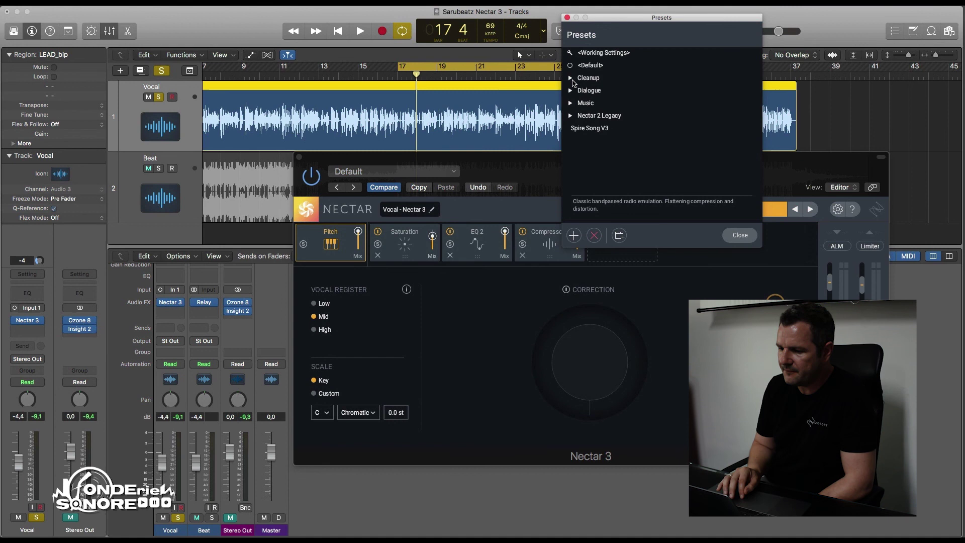
{"action": "left_click", "coordinate": [596, 64]}
{"action": "left_click", "coordinate": [567, 19]}
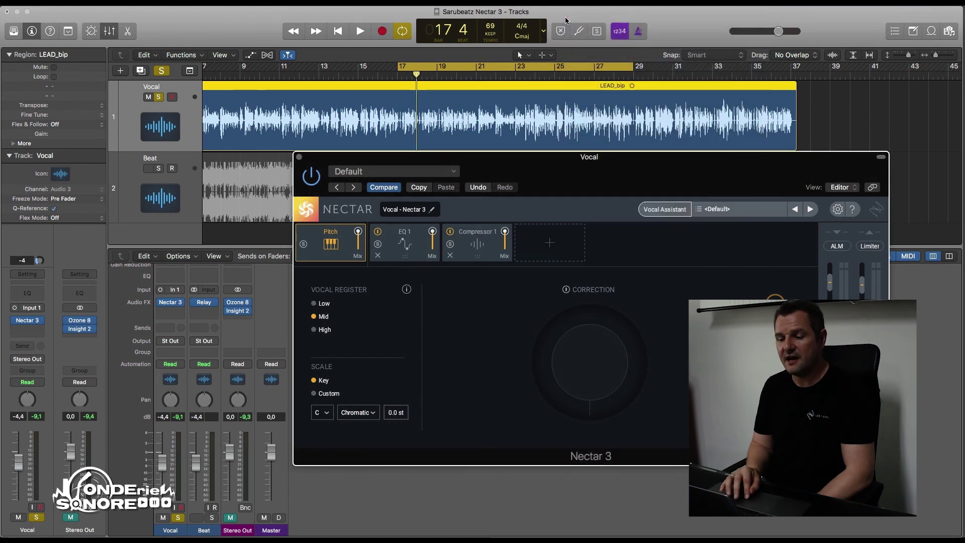
- Unmute the Stereo Out channel while auditioning the soloed vocal, reposition the Nectar window and stop playback
{"action": "left_click_drag", "start_coordinate": [328, 165], "coordinate": [337, 240]}
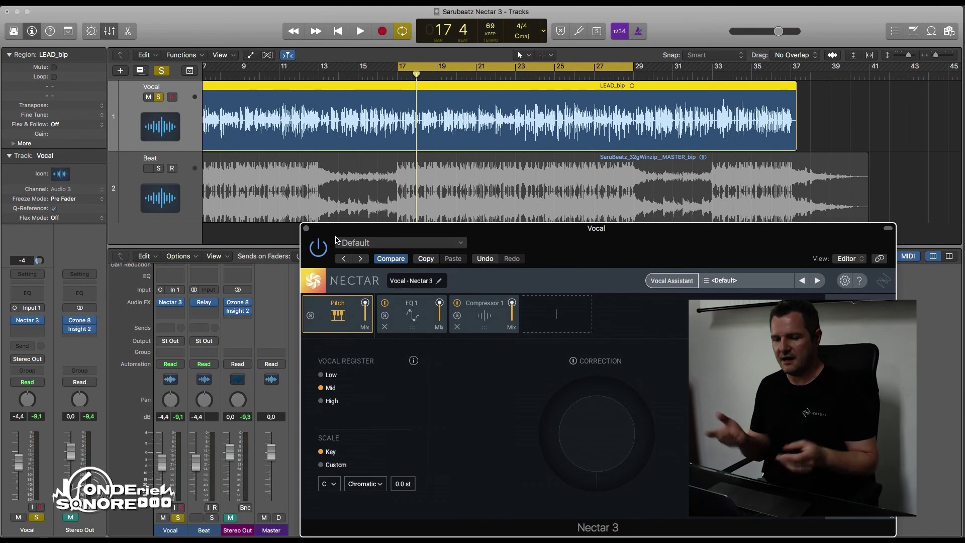
{"action": "key", "text": "space"}
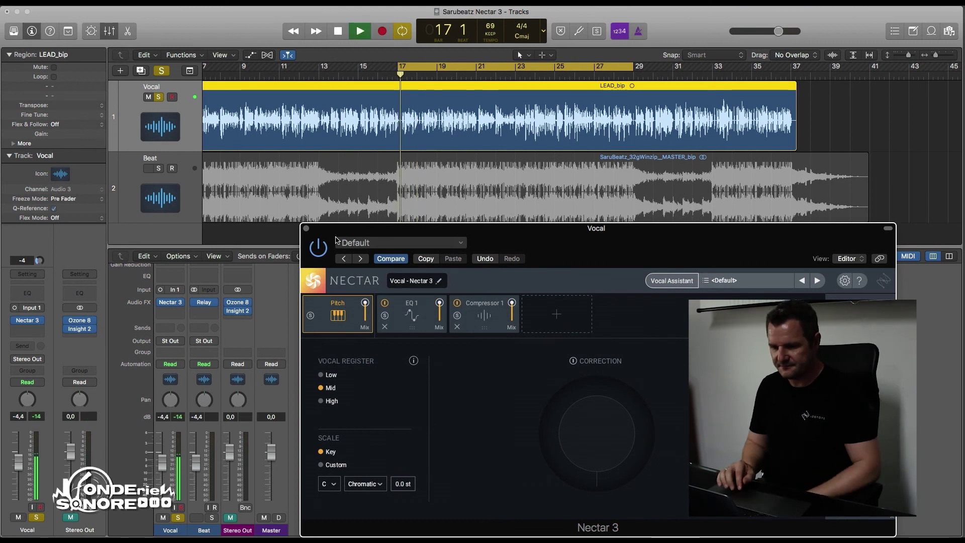
{"action": "left_click", "coordinate": [230, 518]}
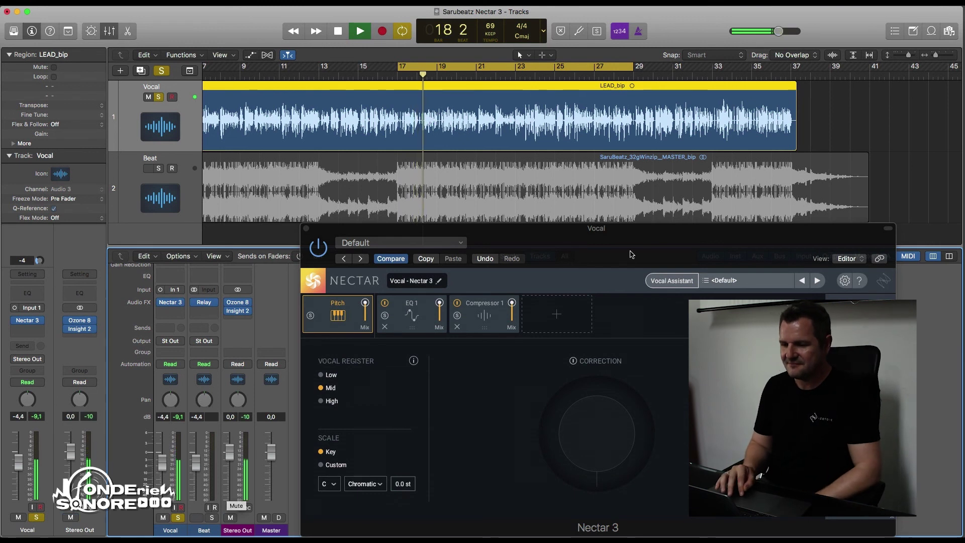
{"action": "left_click_drag", "start_coordinate": [635, 239], "coordinate": [638, 196]}
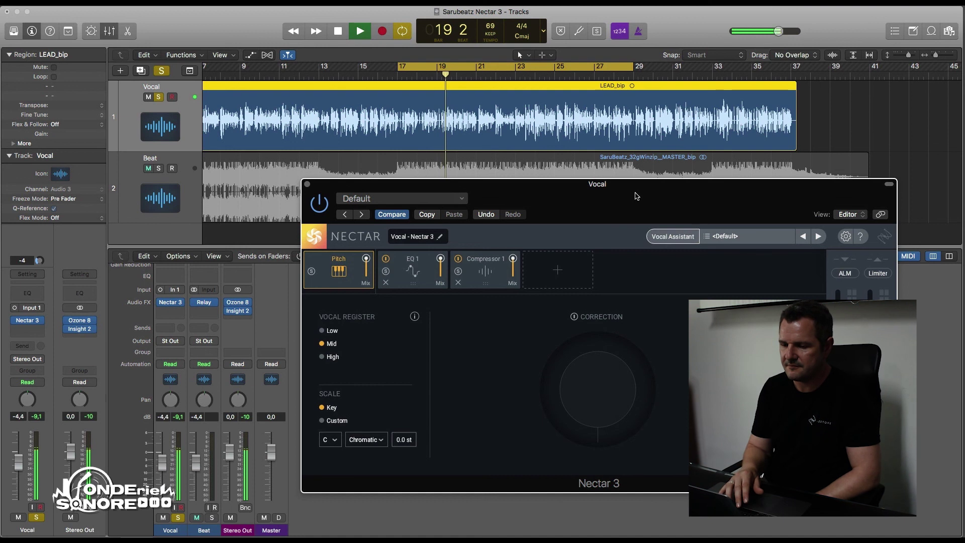
{"action": "key", "text": "space"}
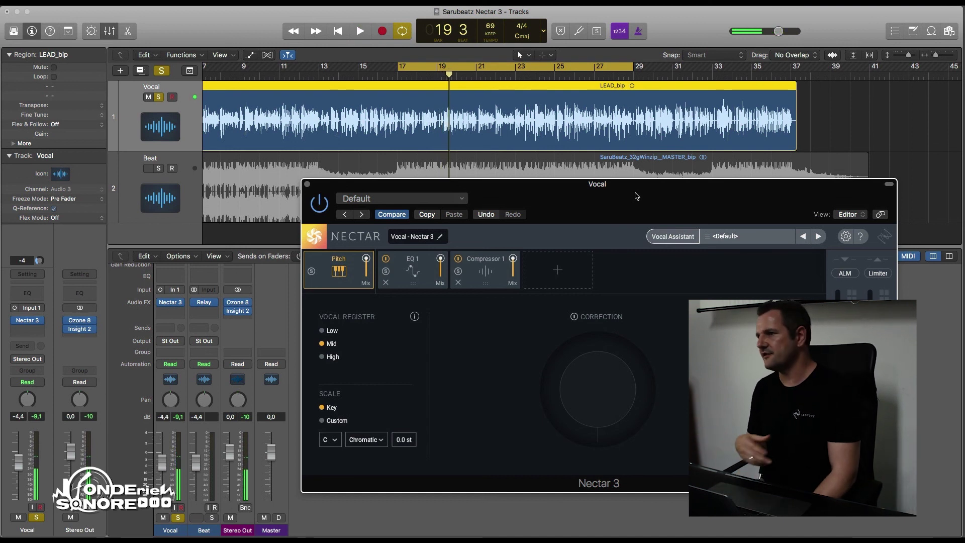
- Set Nectar's Vocal Assistant to Assist with Modern vibe and Aggressive intensity, and play the vocal for its analysis
{"action": "left_click", "coordinate": [657, 238]}
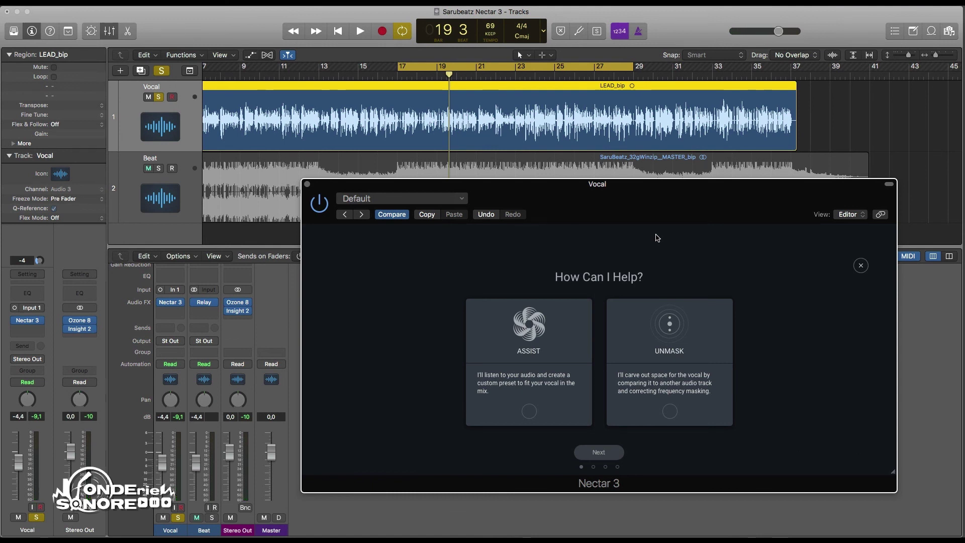
{"action": "left_click", "coordinate": [530, 411]}
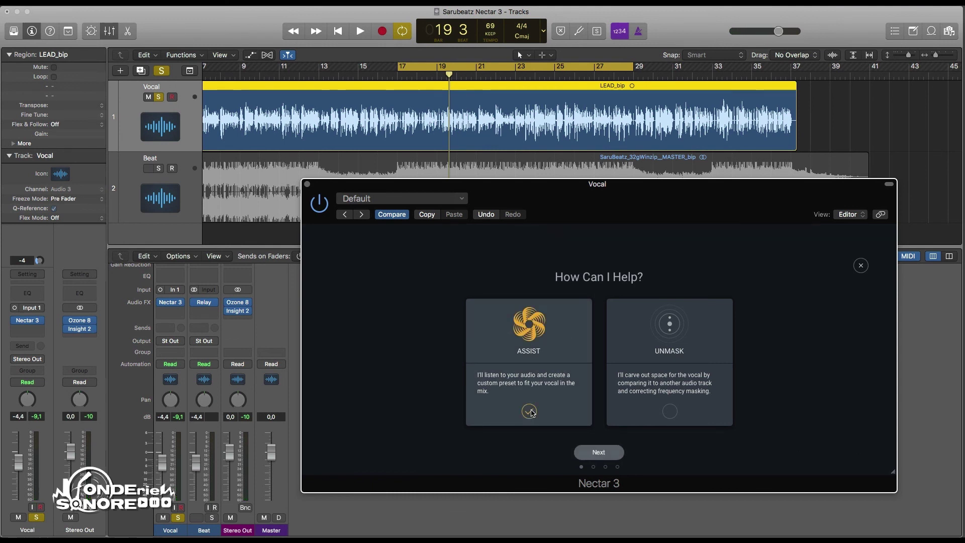
{"action": "left_click", "coordinate": [593, 453]}
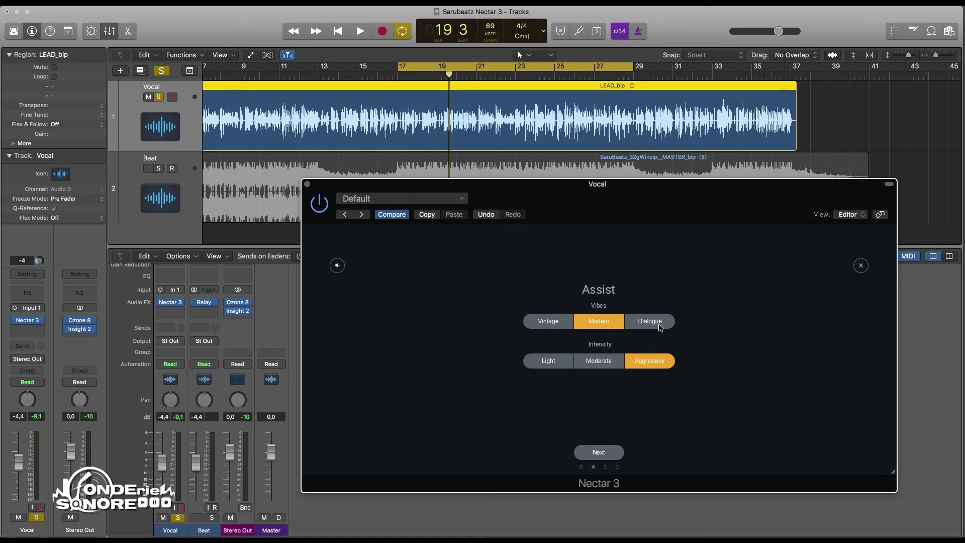
{"action": "left_click", "coordinate": [601, 363]}
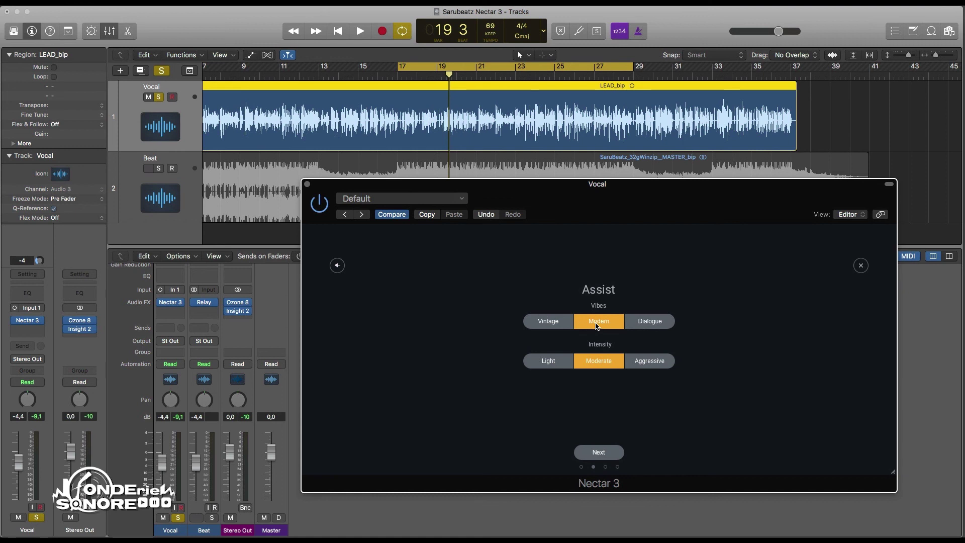
{"action": "left_click", "coordinate": [637, 362]}
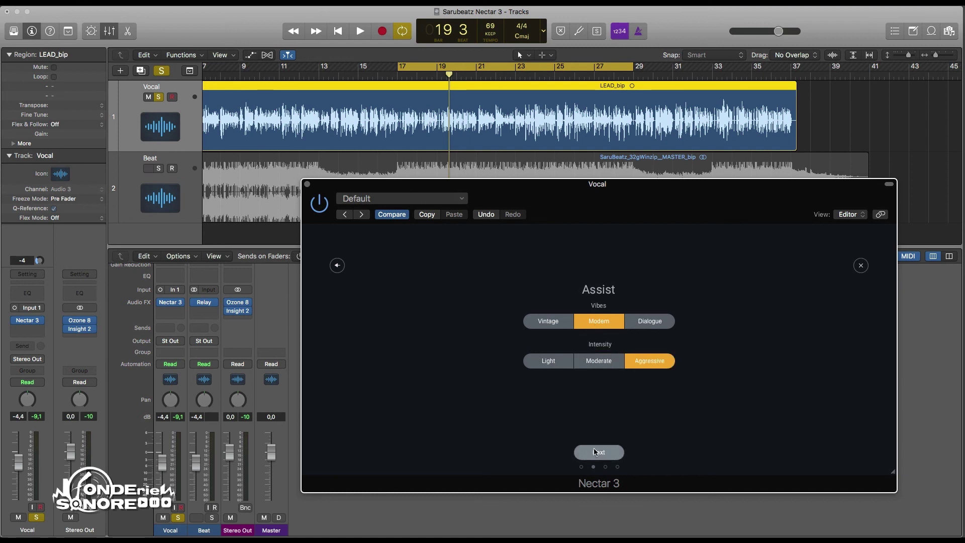
{"action": "left_click", "coordinate": [599, 452]}
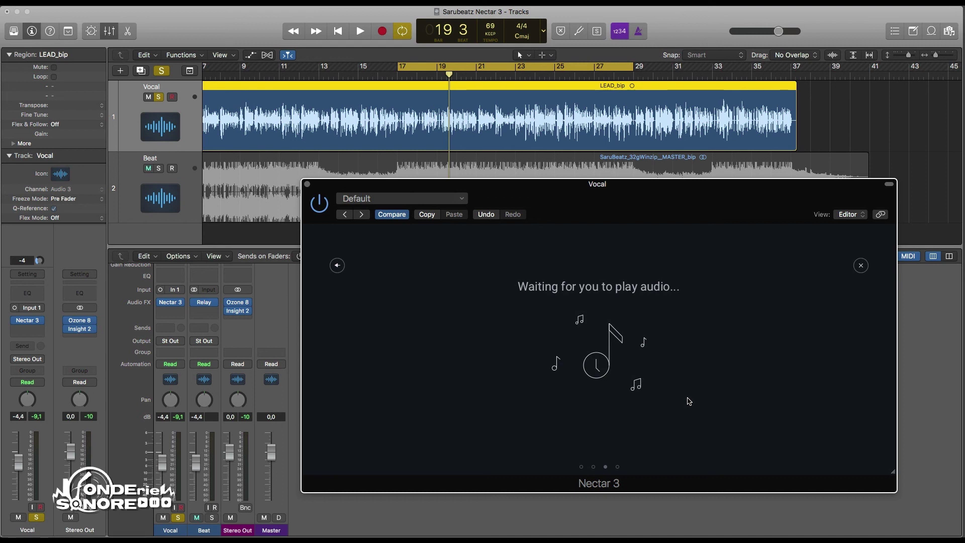
{"action": "key", "text": "space"}
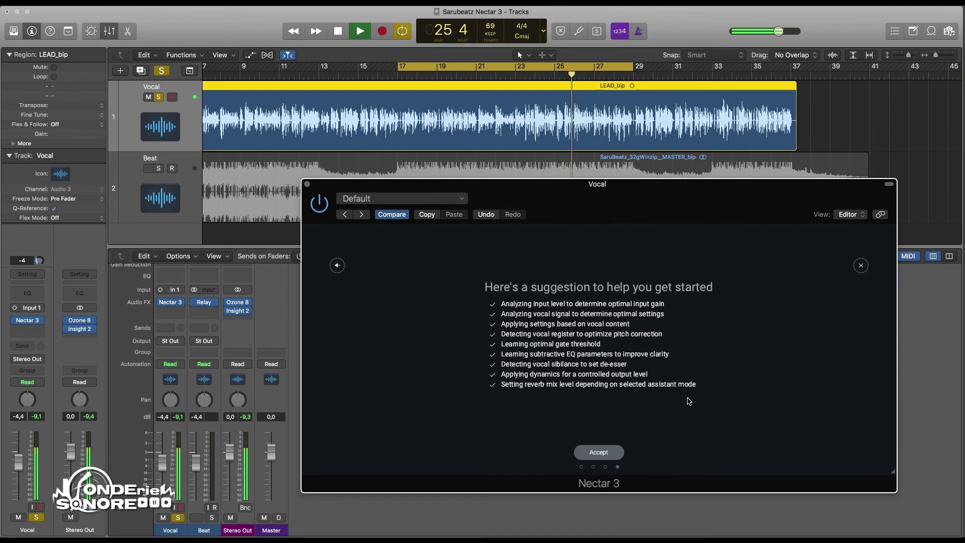
- Accept the Vocal Assistant's suggestion and look through its De-esser, EQ 2 and EQ 1 modules during playback
{"action": "left_click", "coordinate": [599, 452]}
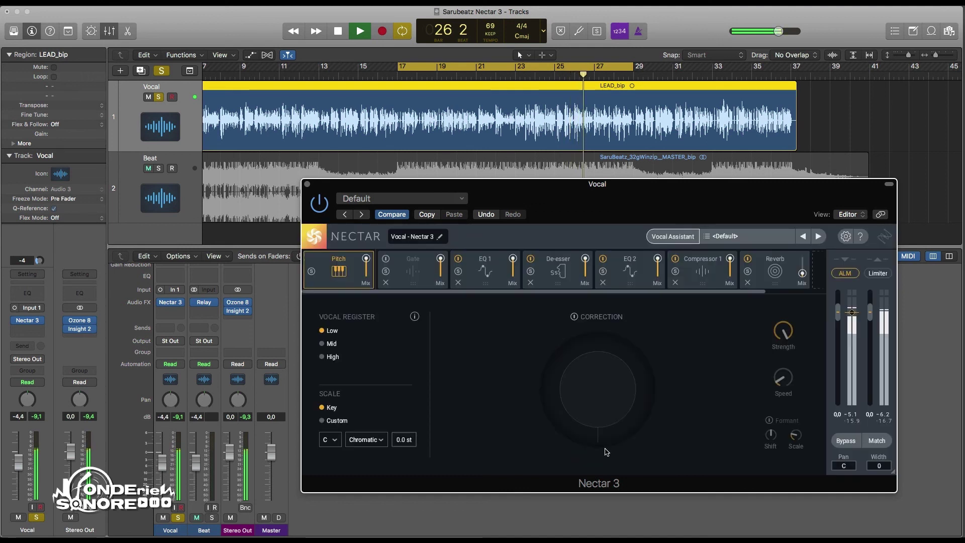
{"action": "left_click", "coordinate": [558, 272]}
{"action": "left_click", "coordinate": [612, 269]}
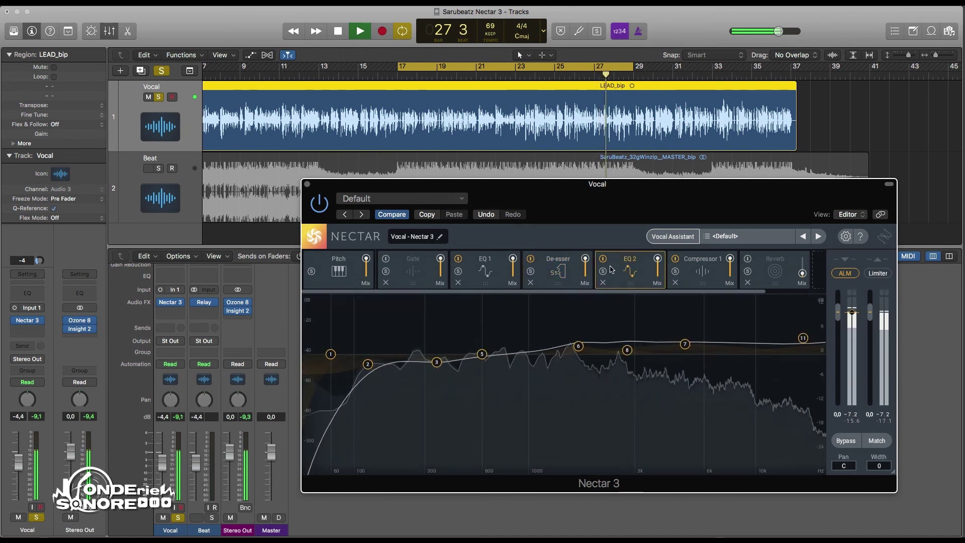
{"action": "left_click", "coordinate": [486, 271]}
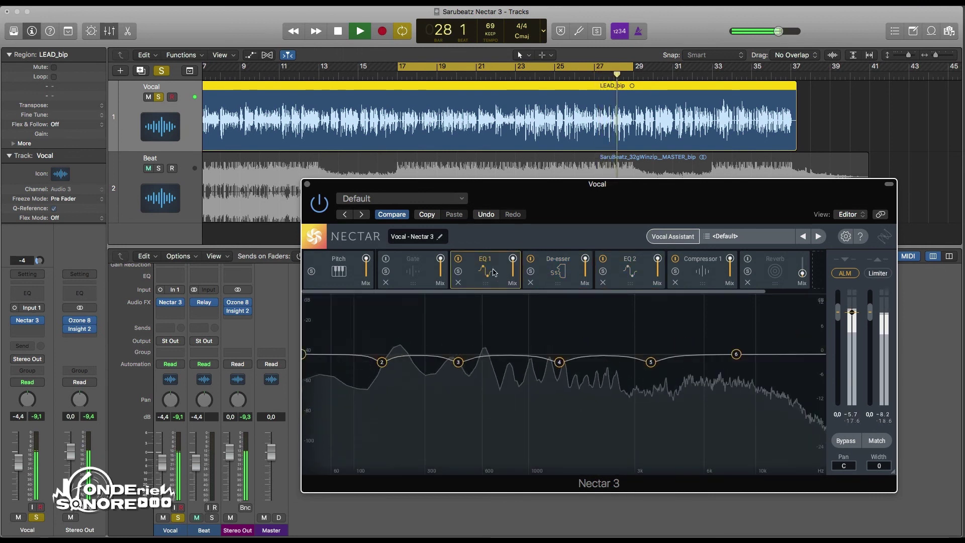
- Compare the vocal with Nectar bypassed and active during playback
{"action": "left_click", "coordinate": [844, 440]}
{"action": "key", "text": "space"}
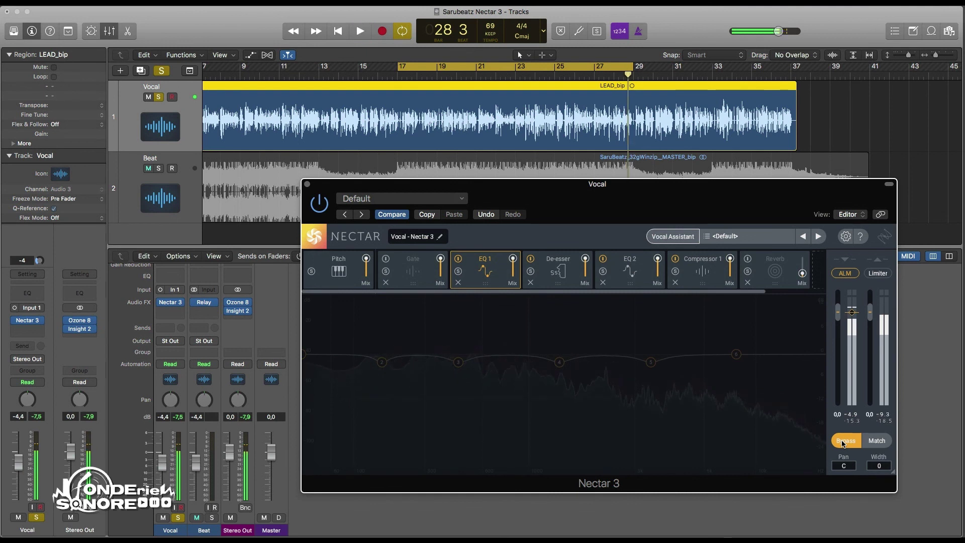
{"action": "key", "text": "space"}
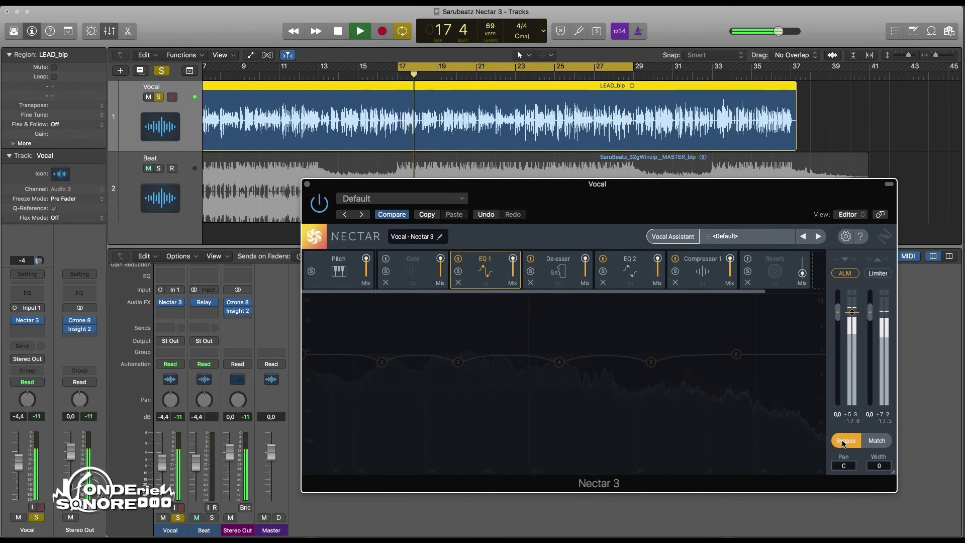
{"action": "left_click", "coordinate": [845, 441]}
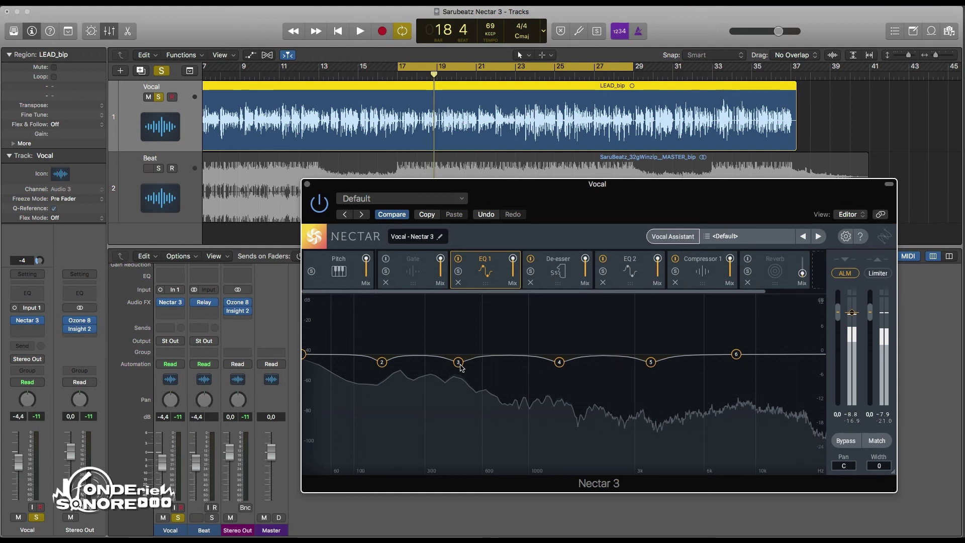
- Inspect the assistant's De-esser, EQ 2 and Compressor 1 settings
{"action": "left_click", "coordinate": [553, 286]}
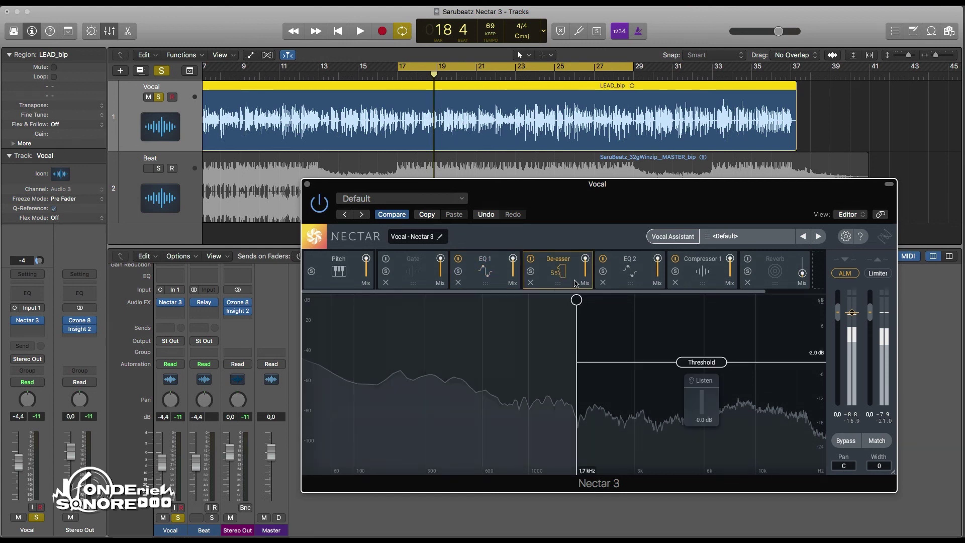
{"action": "left_click", "coordinate": [624, 274]}
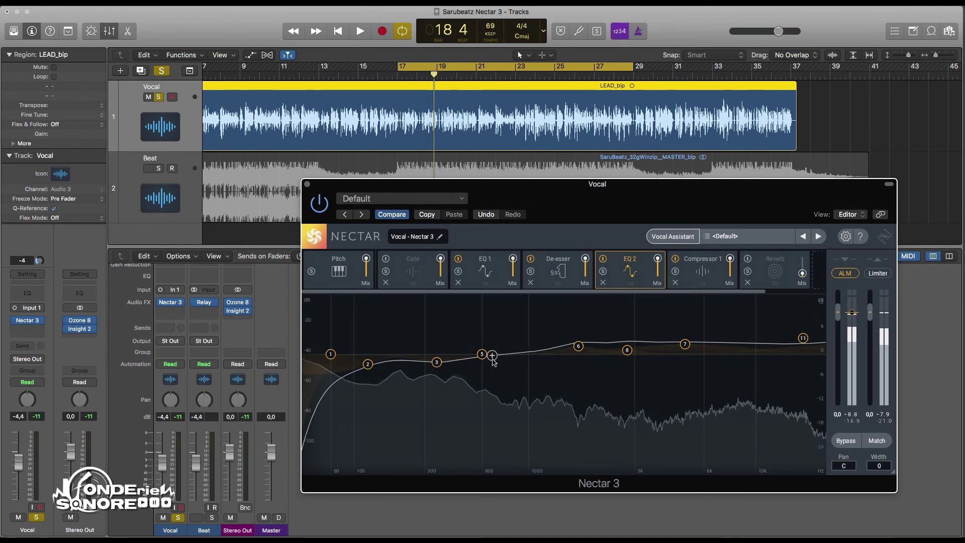
{"action": "left_click", "coordinate": [702, 277]}
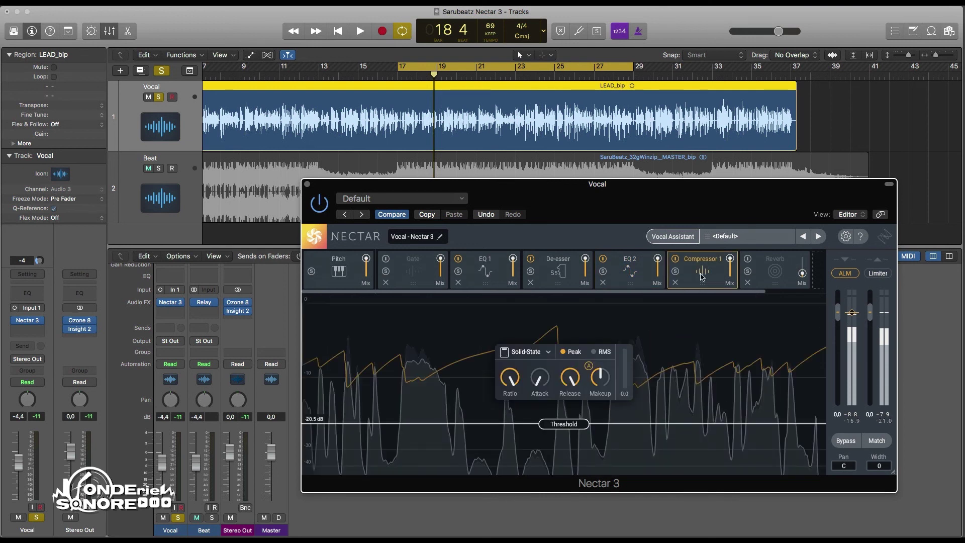
- Mute the Stereo Out, play the vocal and set Compressor 1's threshold to about -15.7 dB
{"action": "left_click", "coordinate": [231, 518]}
{"action": "key", "text": "space"}
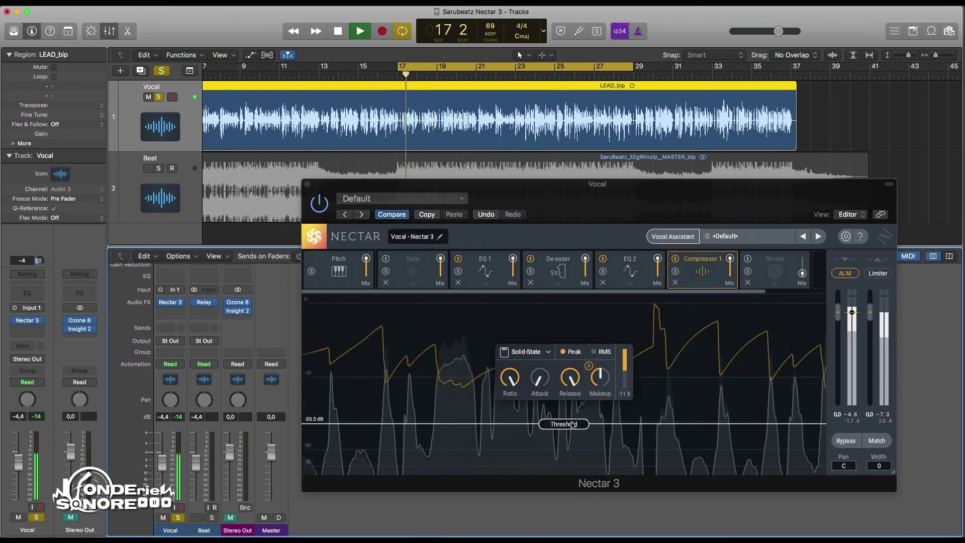
{"action": "left_click_drag", "start_coordinate": [572, 424], "coordinate": [571, 302]}
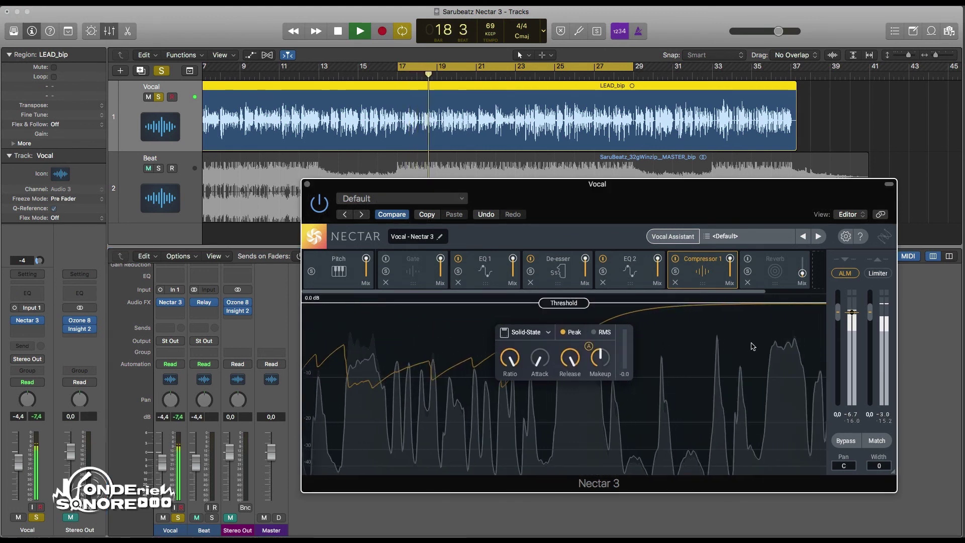
{"action": "left_click_drag", "start_coordinate": [572, 305], "coordinate": [572, 393]}
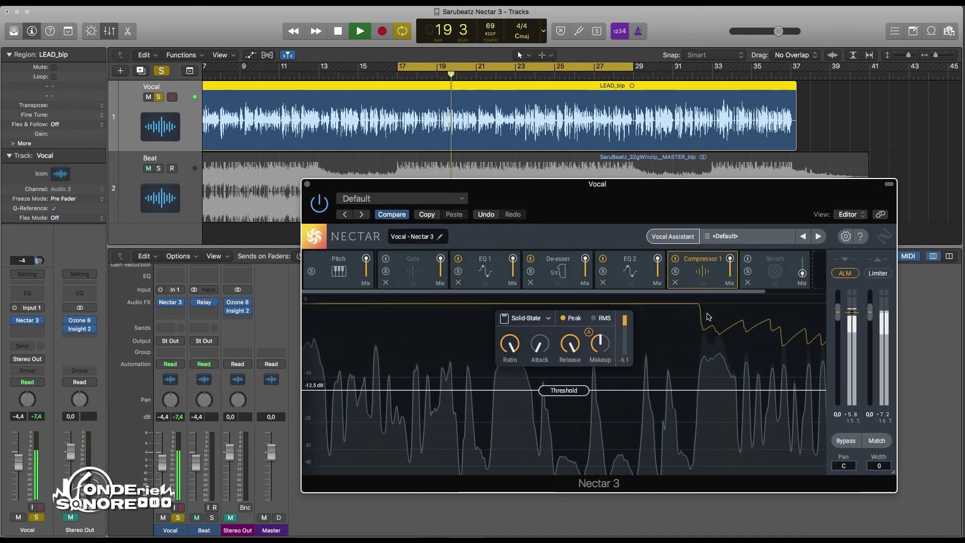
{"action": "left_click_drag", "start_coordinate": [582, 392], "coordinate": [580, 406]}
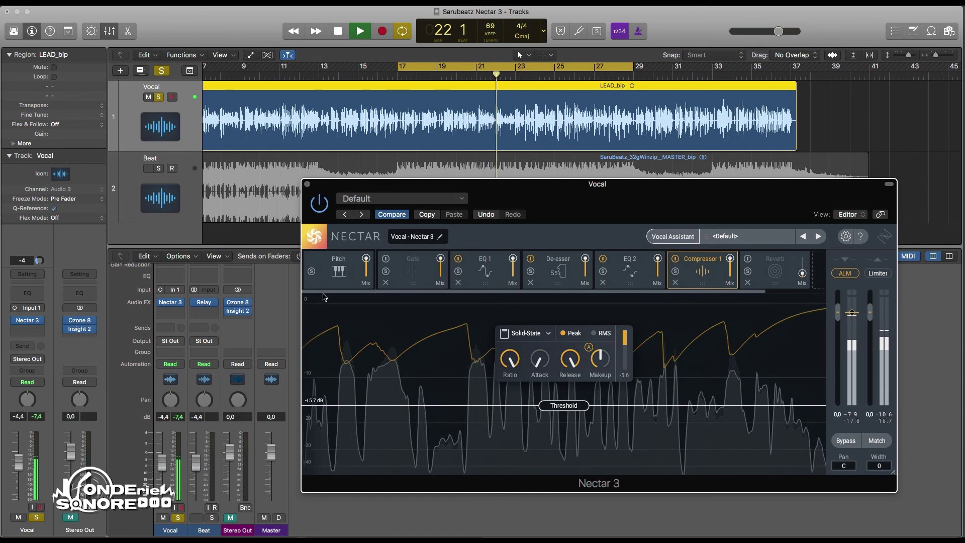
- Enable pitch Correction with the Speed at 0.00 ms and unmute the Stereo Out to hear it
{"action": "left_click", "coordinate": [338, 269]}
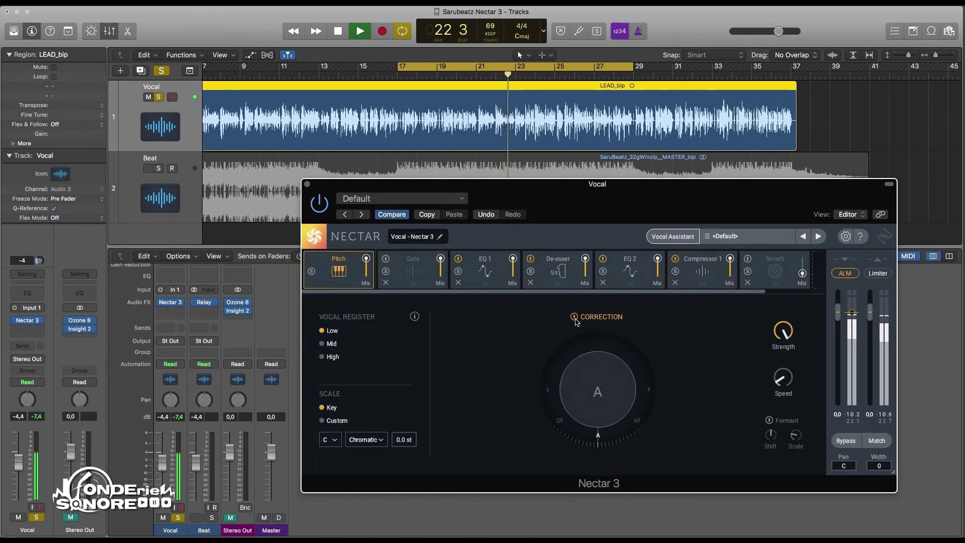
{"action": "left_click_drag", "start_coordinate": [782, 377], "coordinate": [766, 384]}
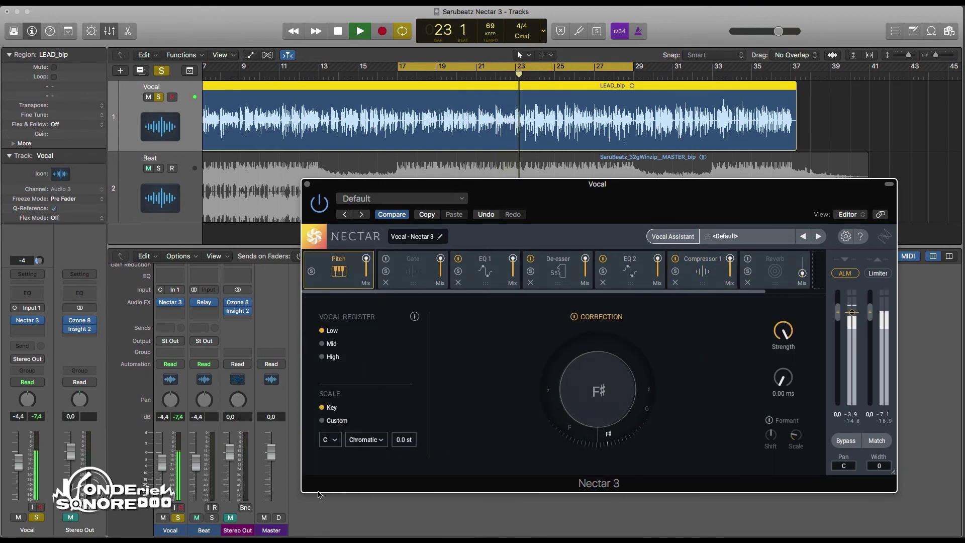
{"action": "left_click", "coordinate": [231, 518]}
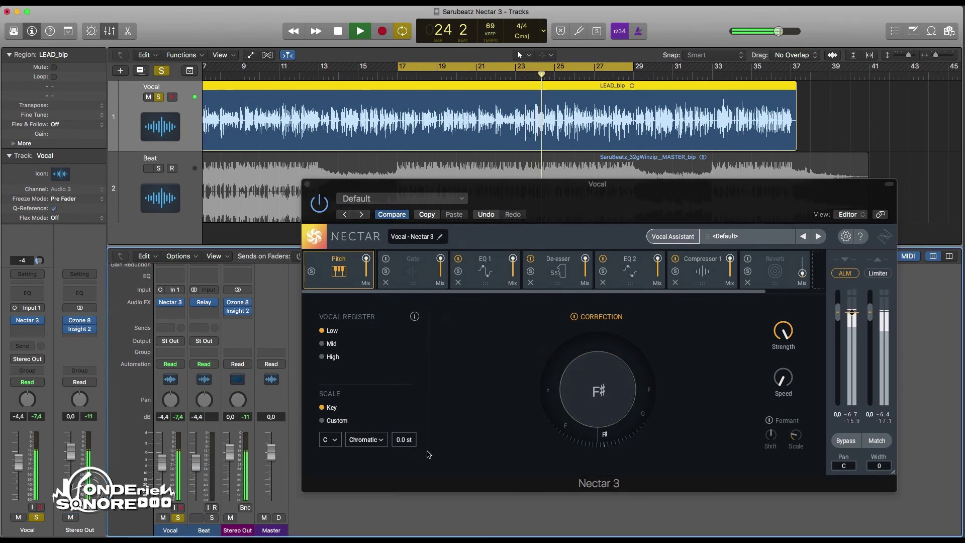
- Try a Formant Shift of -9.12 st, transpose the pitch by -12.0 st and set the Formant Shift to 6.05 st
{"action": "left_click_drag", "start_coordinate": [769, 435], "coordinate": [770, 483]}
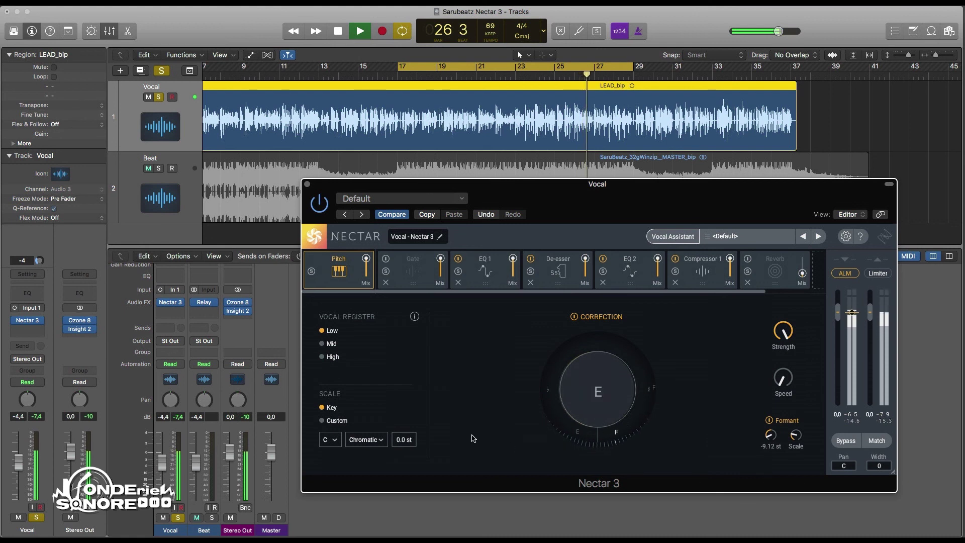
{"action": "left_click_drag", "start_coordinate": [408, 440], "coordinate": [407, 450]}
{"action": "left_click_drag", "start_coordinate": [775, 435], "coordinate": [794, 354]}
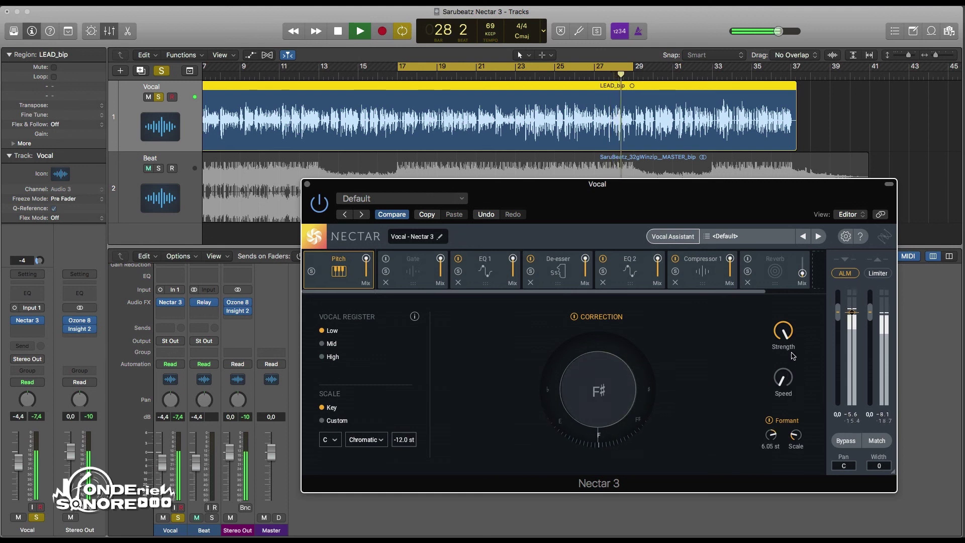
- Turn off pitch Correction and Formant and stop playback
{"action": "left_click", "coordinate": [574, 316]}
{"action": "key", "text": "space"}
{"action": "left_click", "coordinate": [770, 421]}
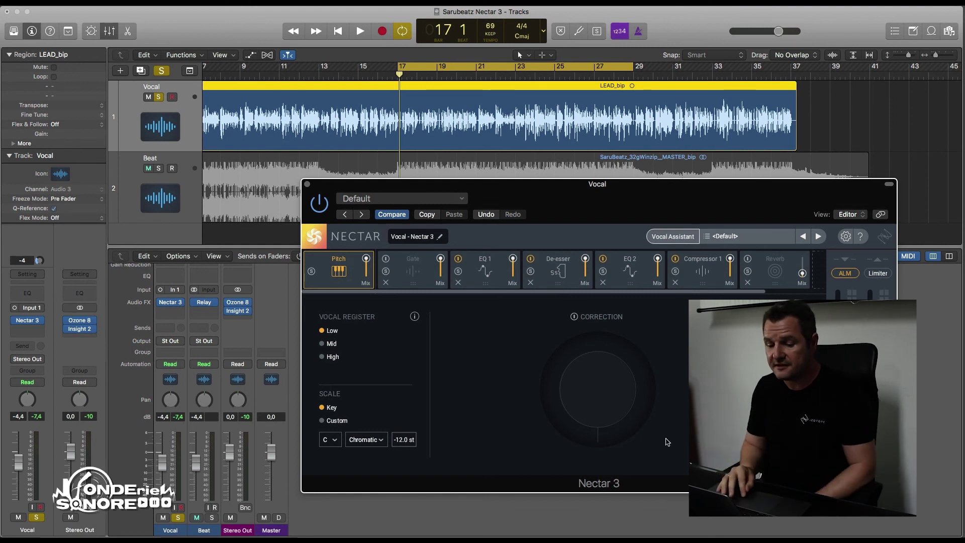
- Audition the Beat soloed instead of the Vocal, unsolo it and raise the Vocal fader to -4.0 dB before stopping playback
{"action": "left_click", "coordinate": [180, 518]}
{"action": "left_click", "coordinate": [212, 518]}
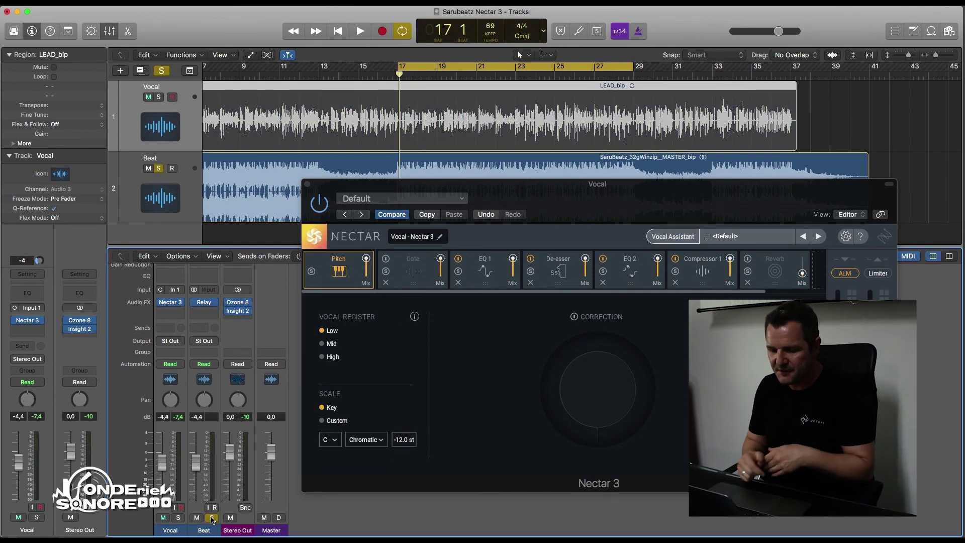
{"action": "key", "text": "space"}
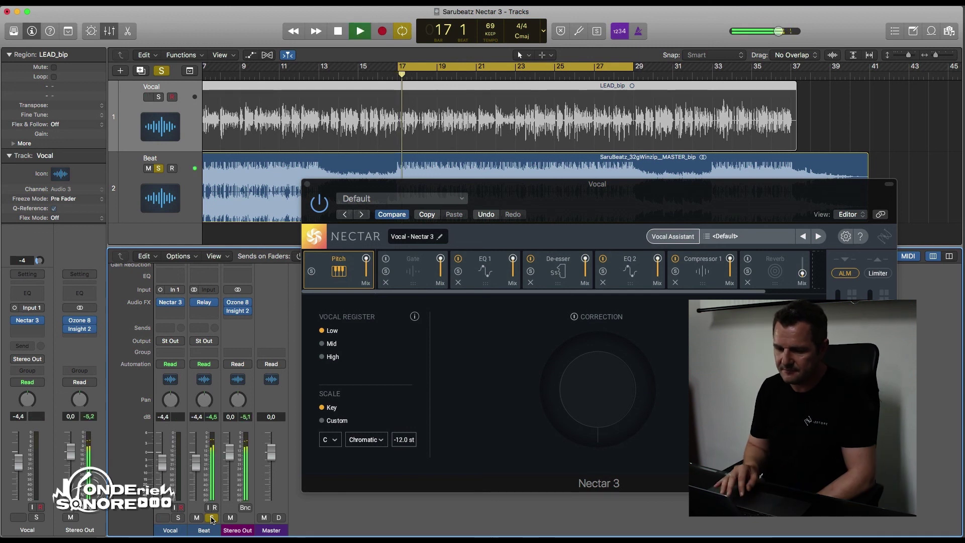
{"action": "left_click", "coordinate": [211, 518]}
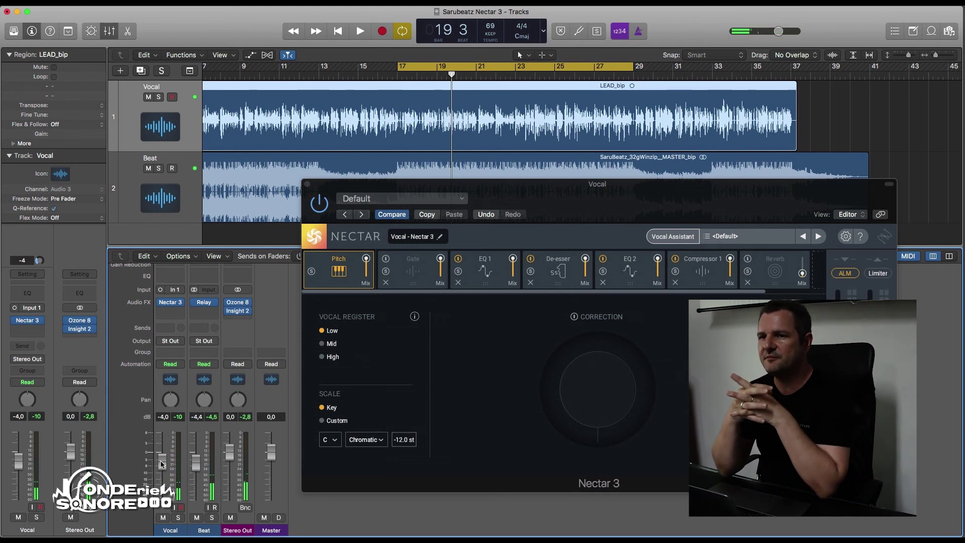
{"action": "key", "text": "space"}
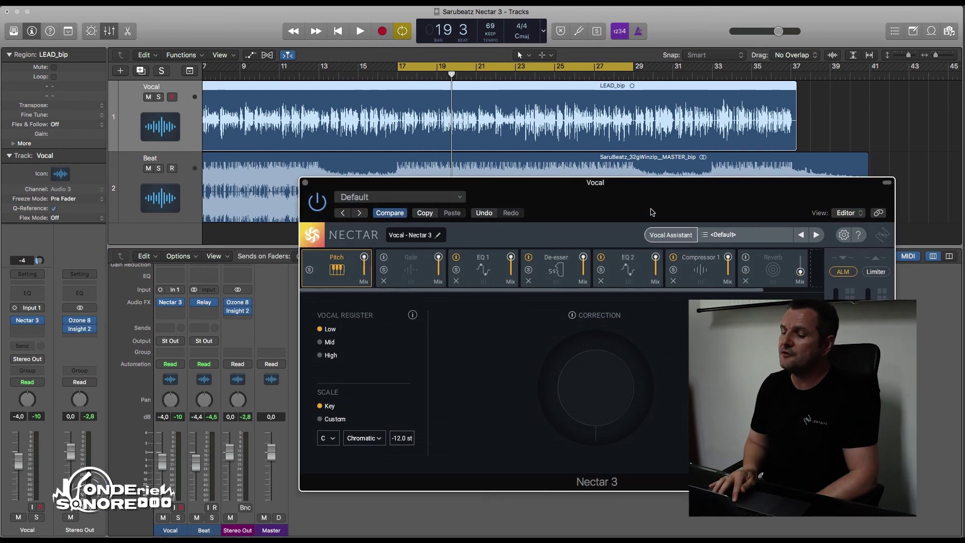
- Move the Nectar window clear of the mixer and start the Vocal Assistant in Unmask mode
{"action": "left_click_drag", "start_coordinate": [659, 217], "coordinate": [593, 149]}
{"action": "left_click", "coordinate": [603, 168]}
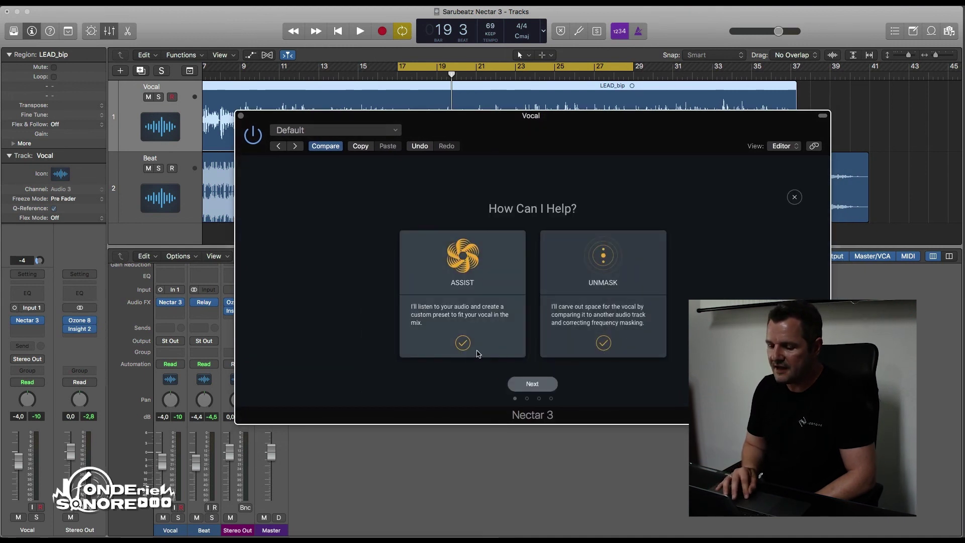
{"action": "left_click", "coordinate": [529, 384]}
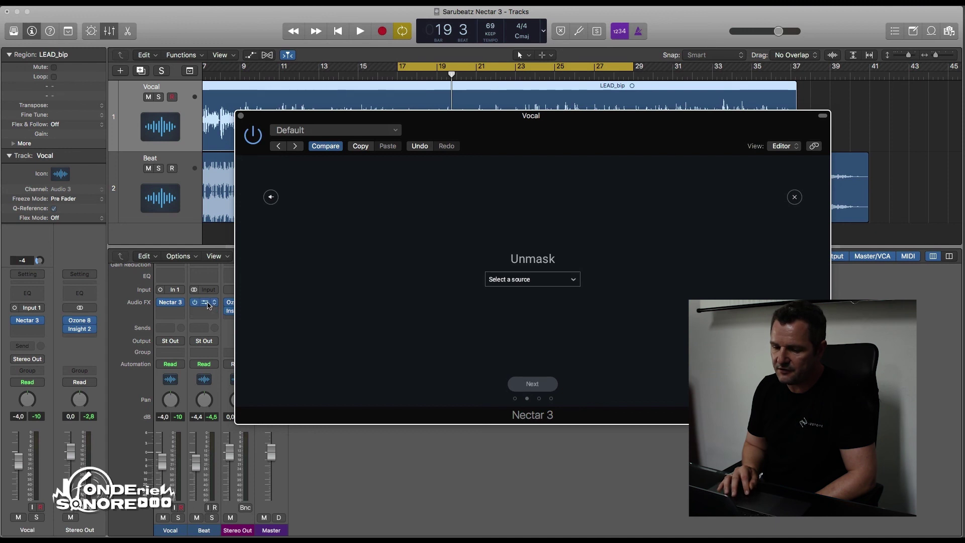
- Open the Relay plug-in on the Beat channel, select Beat - Relay as the Unmask source and proceed to the analysis
{"action": "left_click", "coordinate": [205, 302]}
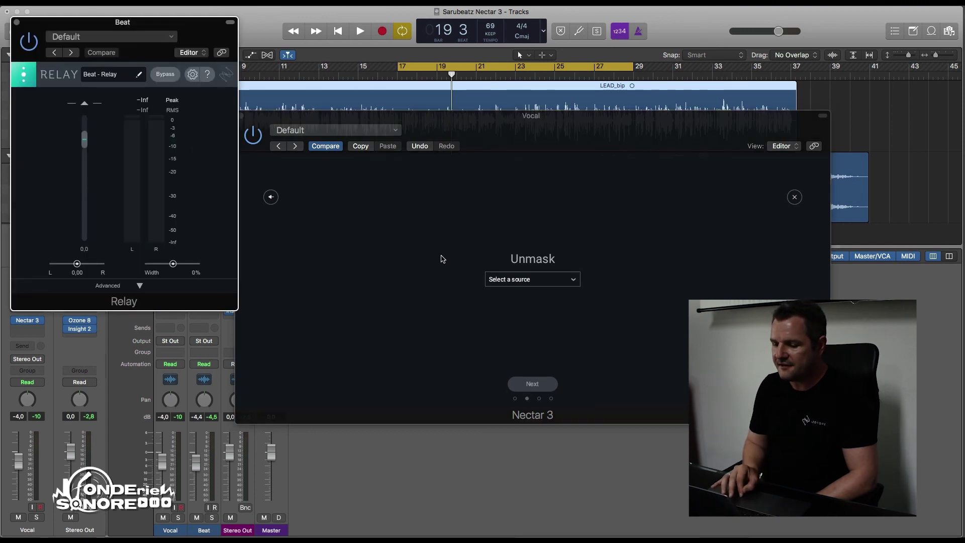
{"action": "left_click", "coordinate": [492, 280]}
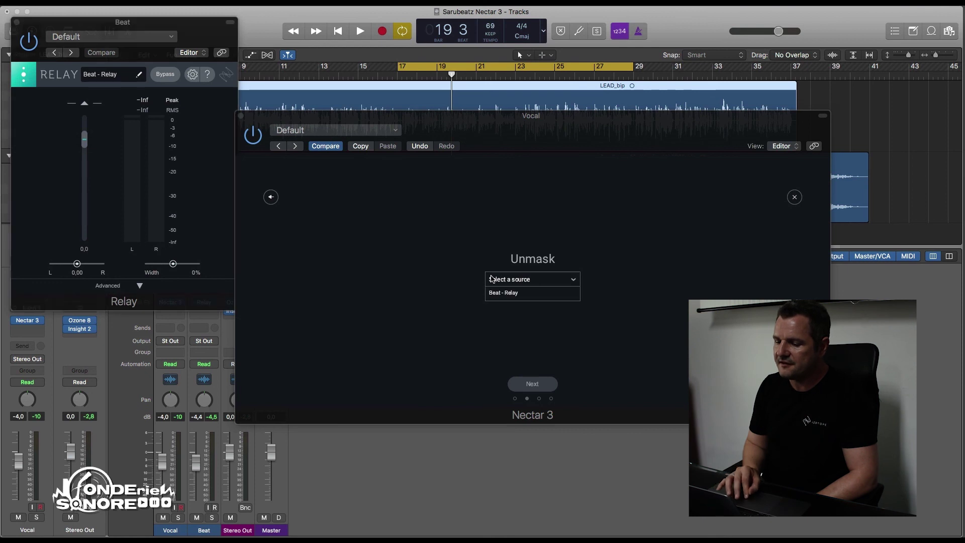
{"action": "left_click", "coordinate": [525, 297]}
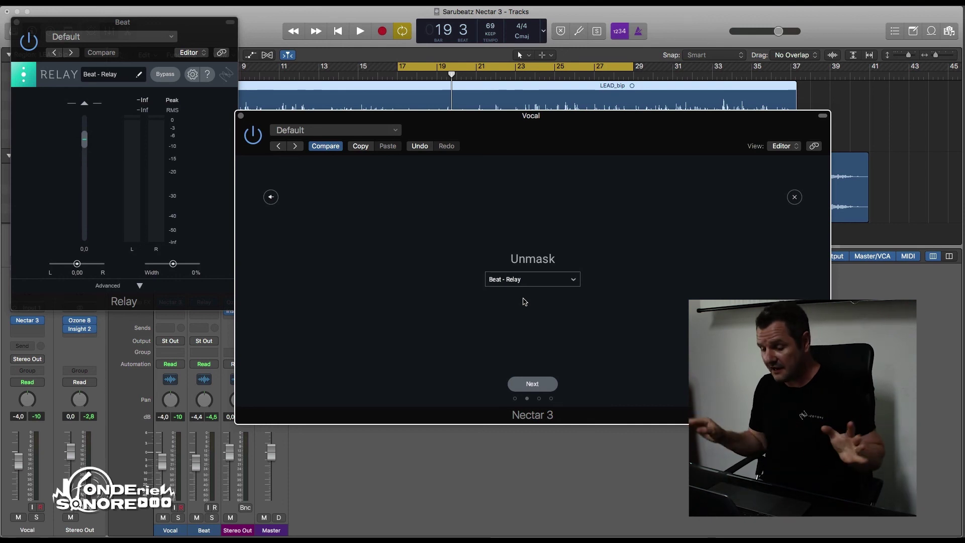
{"action": "left_click", "coordinate": [538, 384]}
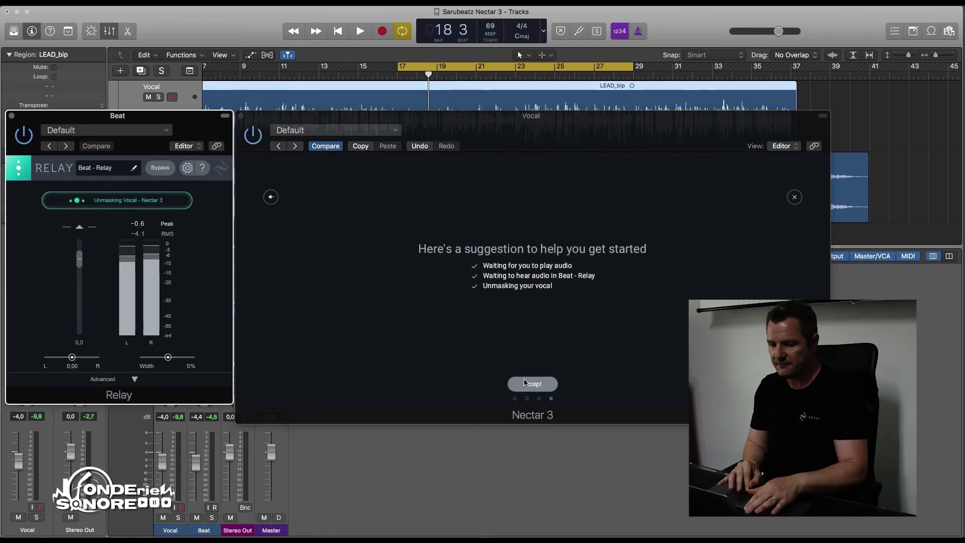
- Accept the assistant's vocal unmasking suggestion in Nectar 3 and start playback
{"action": "left_click", "coordinate": [525, 384]}
{"action": "key", "text": "space"}
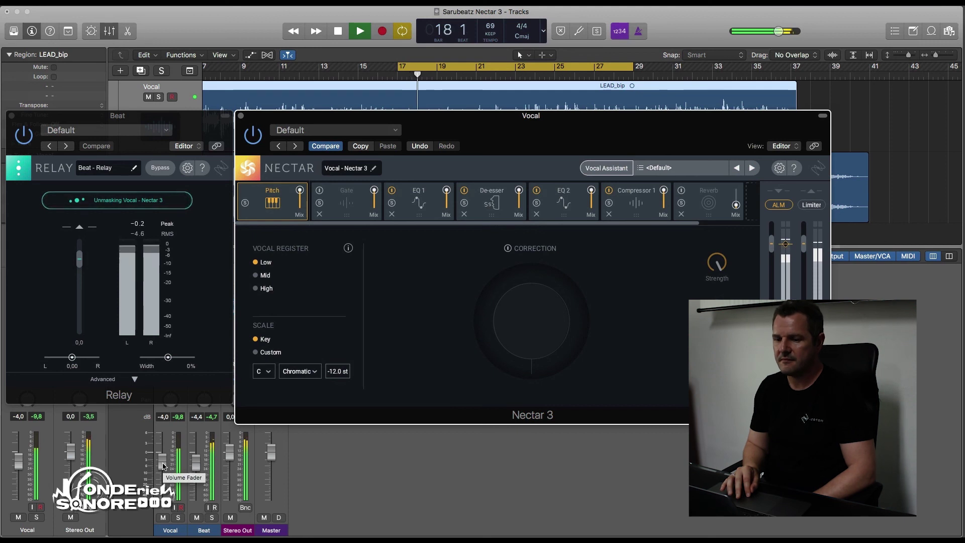
- Move the cycle range to about bars 22–28 and raise the Vocal channel's volume to -2.5 dB during playback
{"action": "left_click", "coordinate": [495, 69]}
{"action": "left_click_drag", "start_coordinate": [495, 69], "coordinate": [613, 69]}
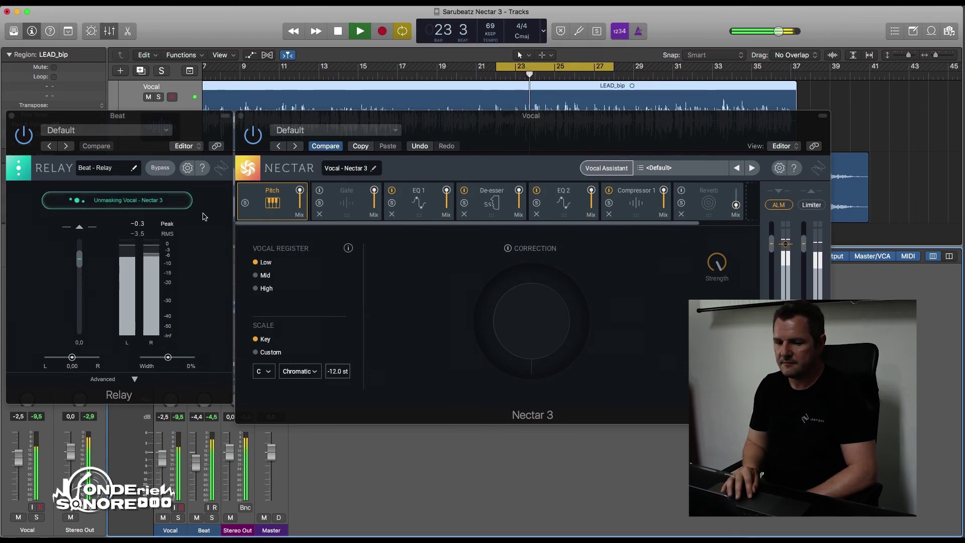
{"action": "key", "text": "space"}
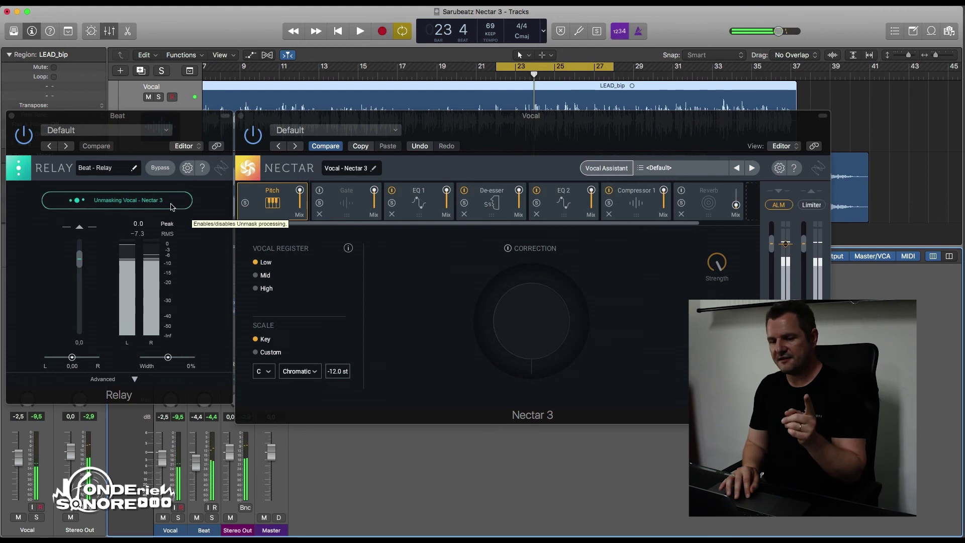
- Compare the mix with the Beat track's Relay unmasking switched off and on during cycled playback
{"action": "left_click", "coordinate": [171, 203]}
{"action": "key", "text": "space"}
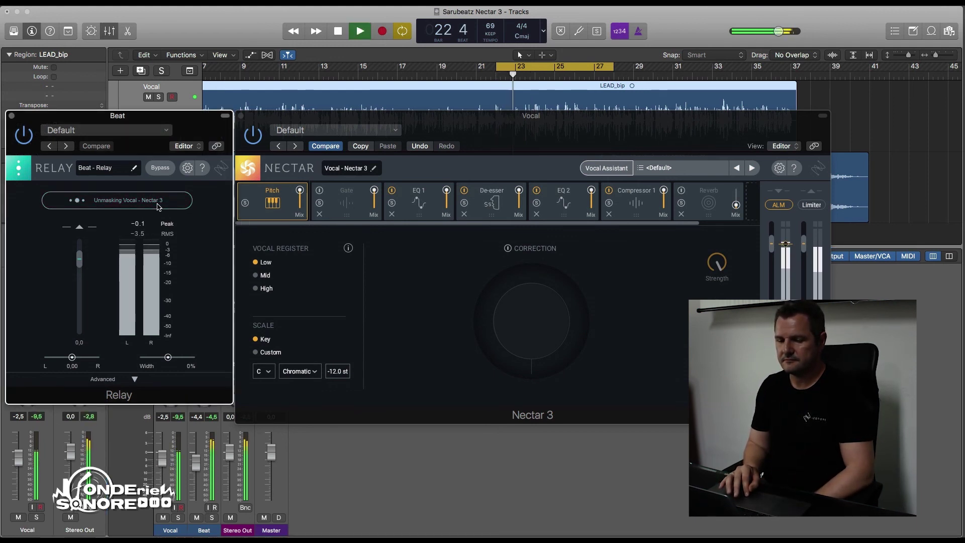
{"action": "left_click", "coordinate": [160, 205]}
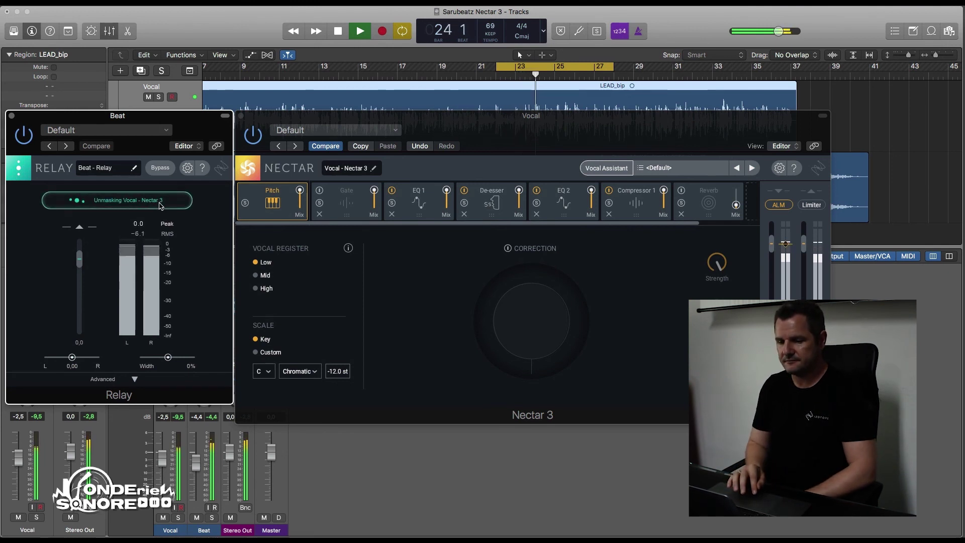
{"action": "left_click", "coordinate": [161, 205]}
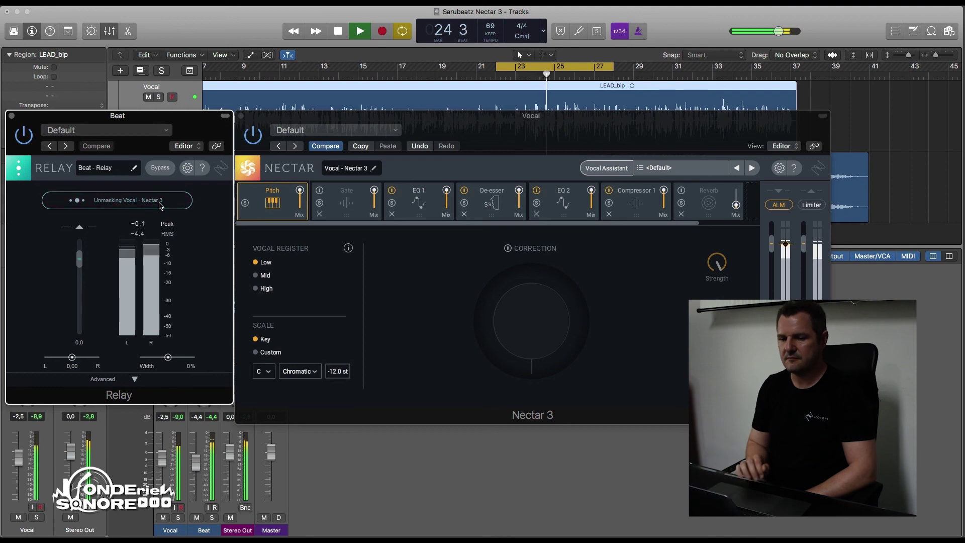
{"action": "left_click", "coordinate": [161, 205]}
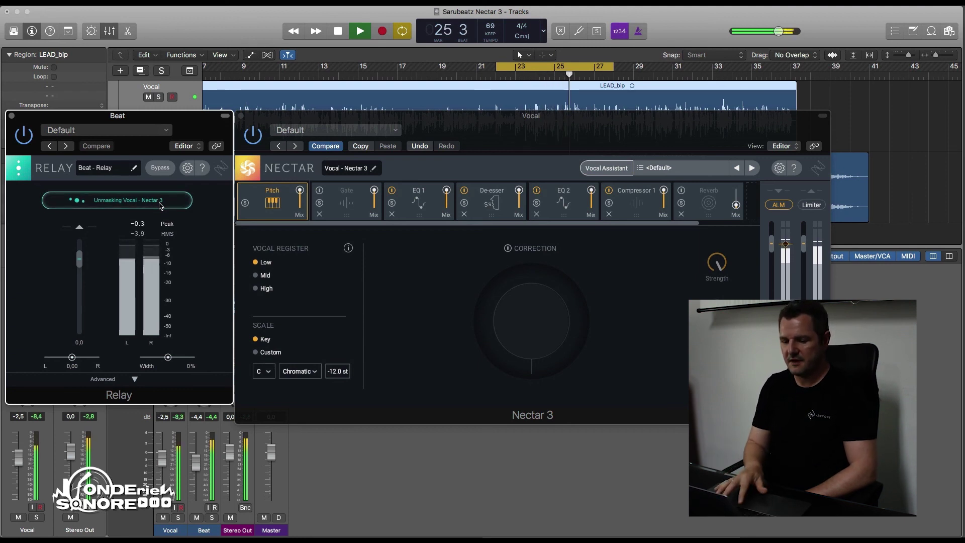
{"action": "key", "text": "space"}
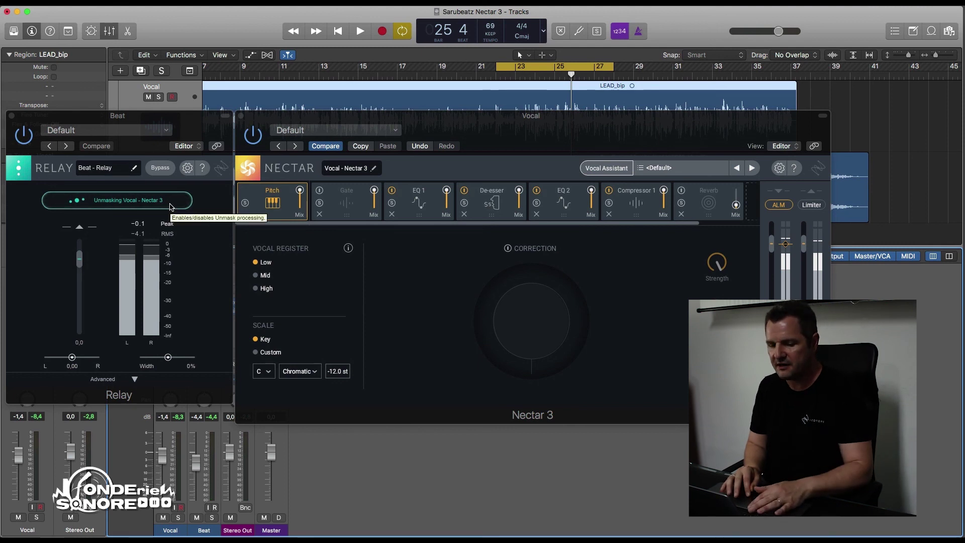
{"action": "left_click", "coordinate": [171, 206]}
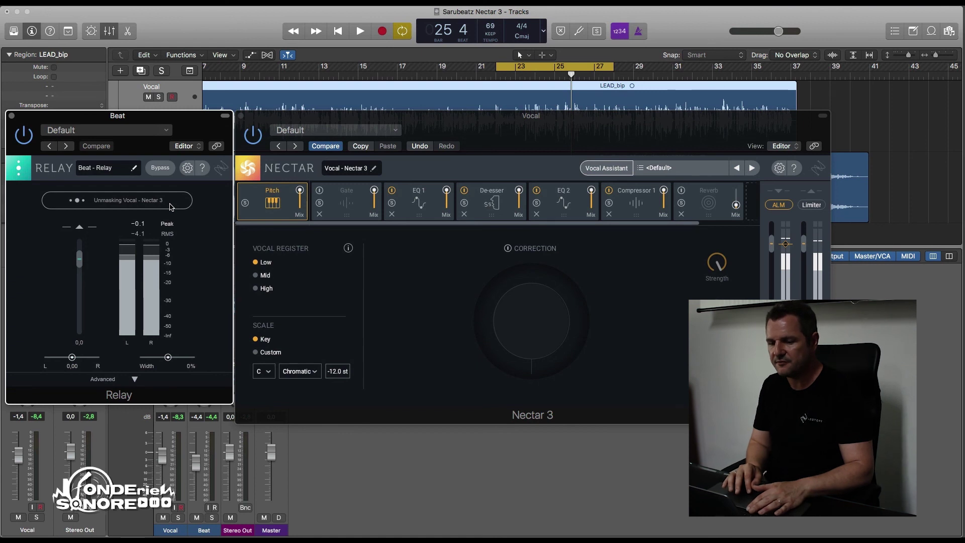
{"action": "key", "text": "space"}
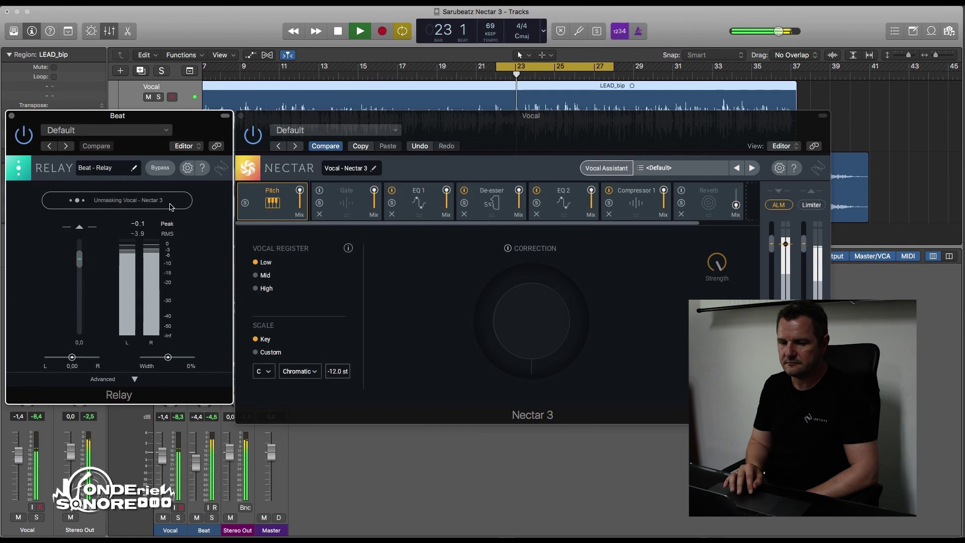
{"action": "left_click", "coordinate": [171, 205]}
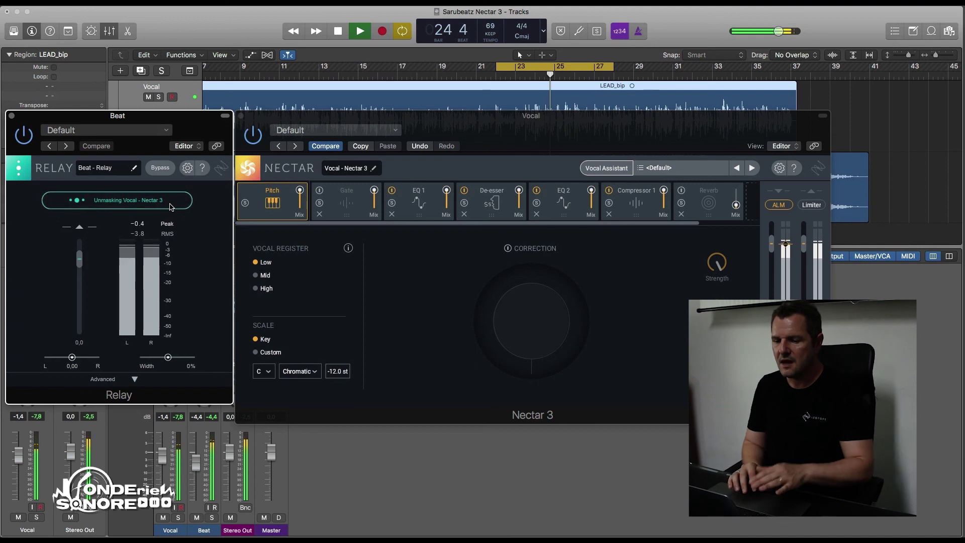
{"action": "key", "text": "space"}
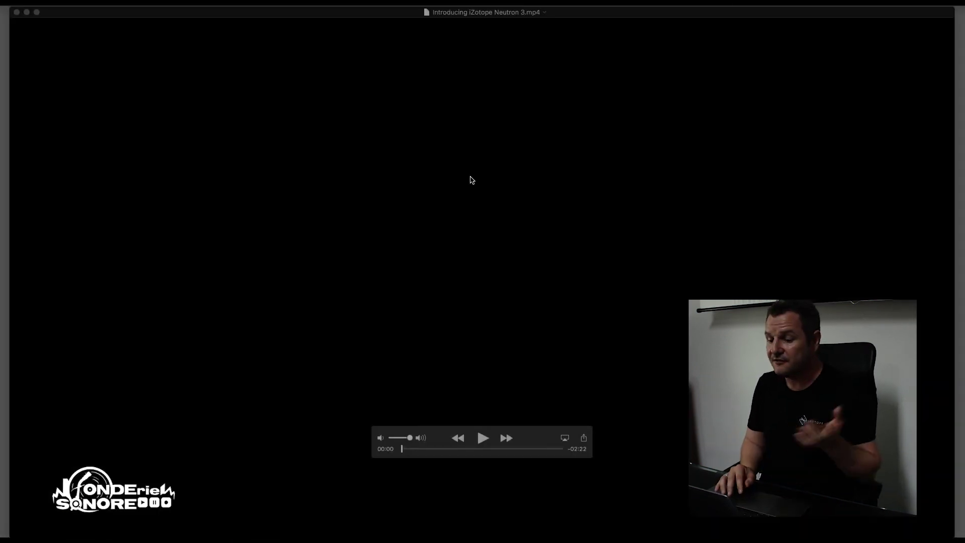
- Switch to QuickTime Player and play the video Introducing iZotope Neutron 3.mp4
{"action": "left_click", "coordinate": [472, 180]}
{"action": "key", "text": "space"}
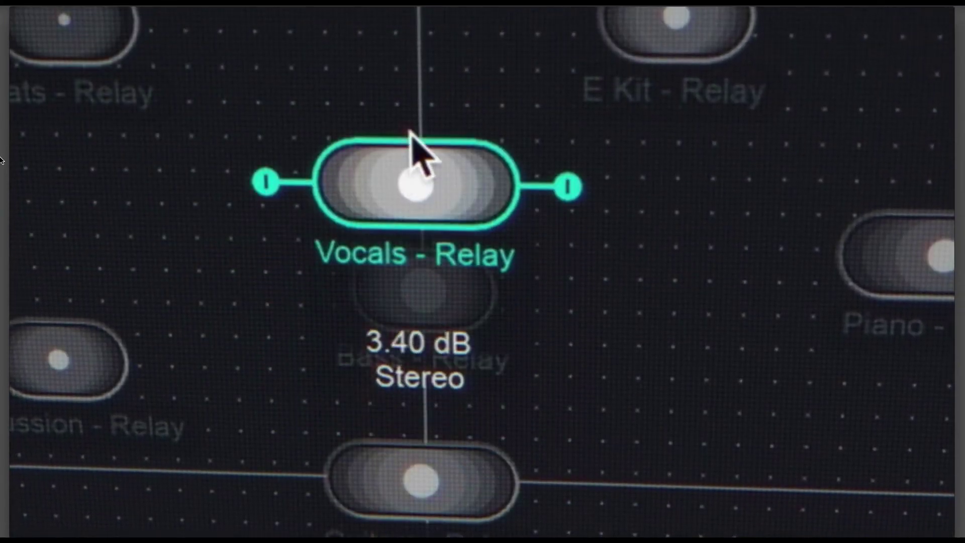
{"action": "left_click_drag", "start_coordinate": [413, 135], "coordinate": [440, 76]}
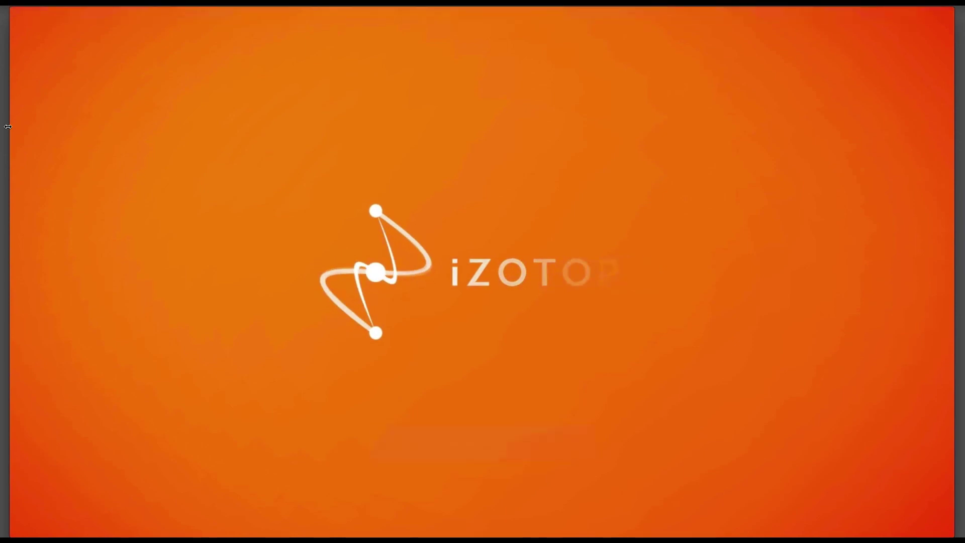
- Switch to Logic Pro X, open the recent project Soft Pyramids - Blank Offender N3 and close the video window
{"action": "key", "text": "super+Tab"}
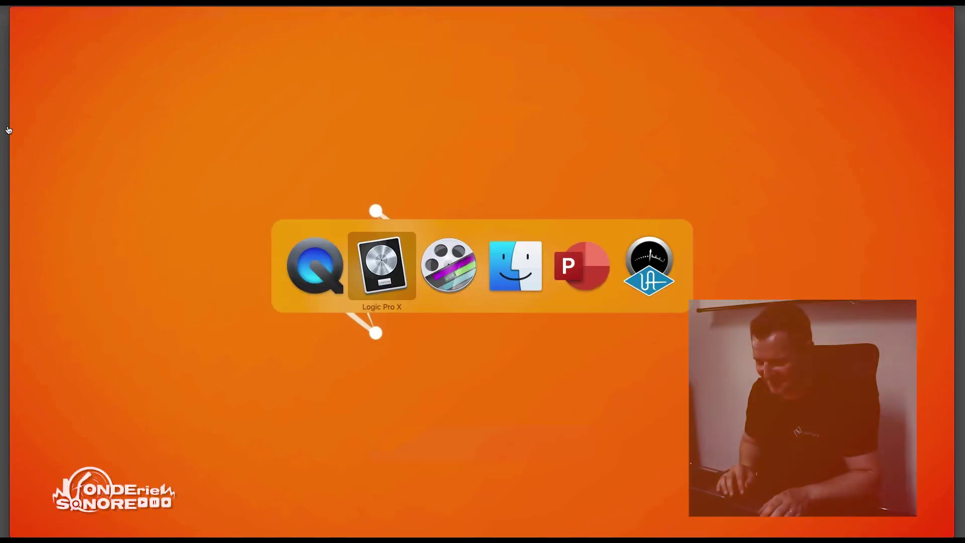
{"action": "left_click", "coordinate": [83, 3]}
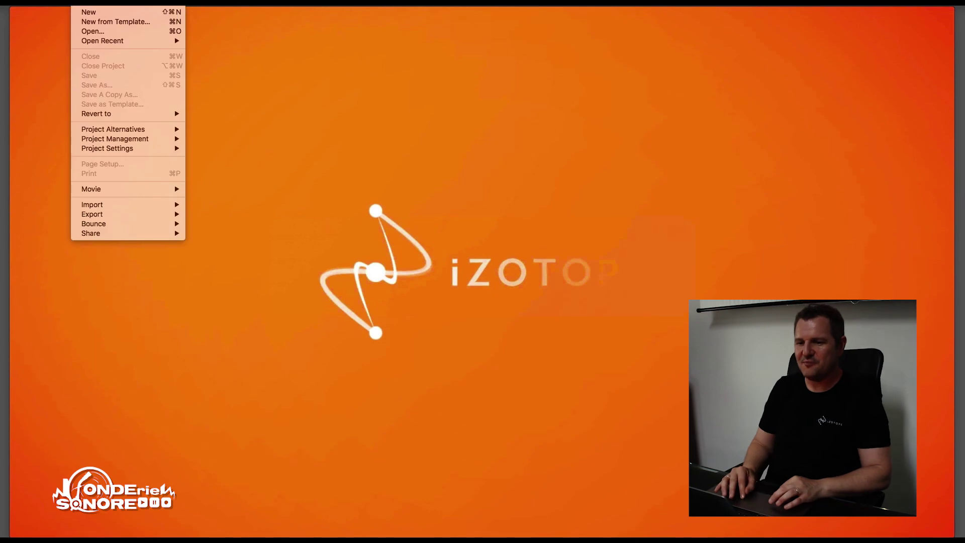
{"action": "mouse_move", "coordinate": [125, 42]}
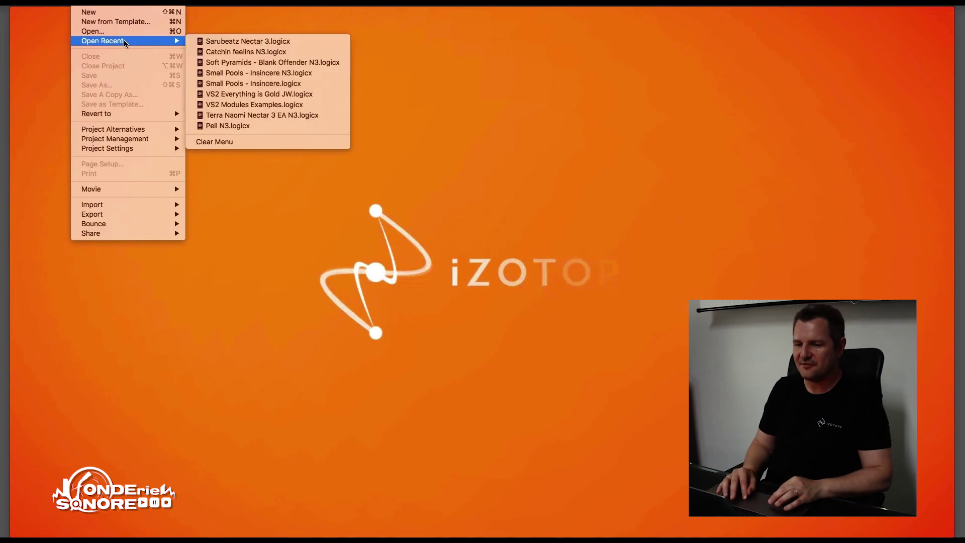
{"action": "left_click", "coordinate": [232, 62]}
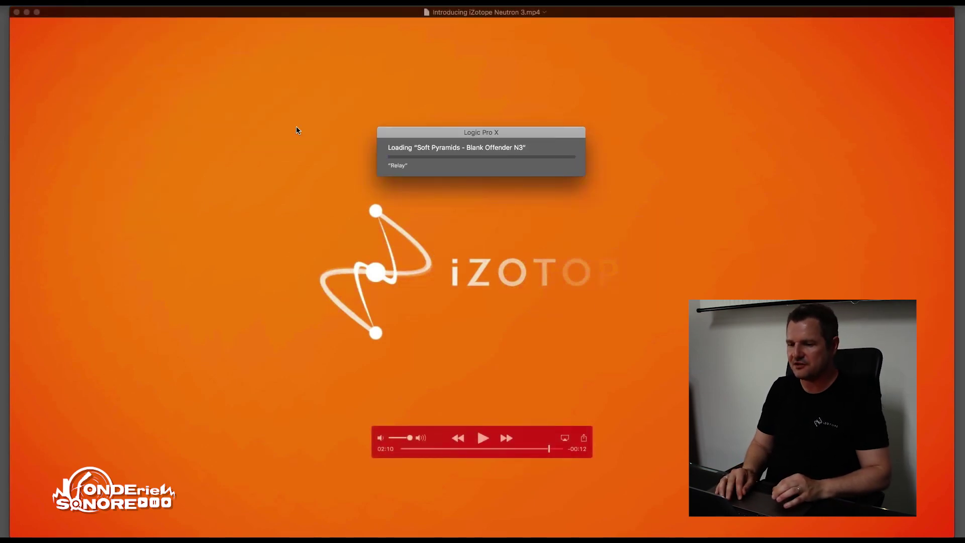
{"action": "left_click", "coordinate": [348, 13]}
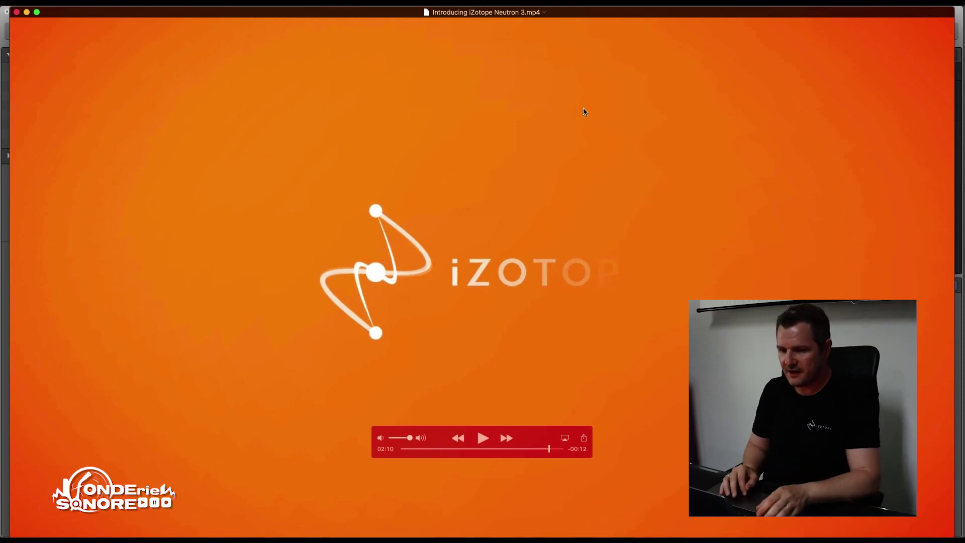
{"action": "left_click", "coordinate": [15, 12]}
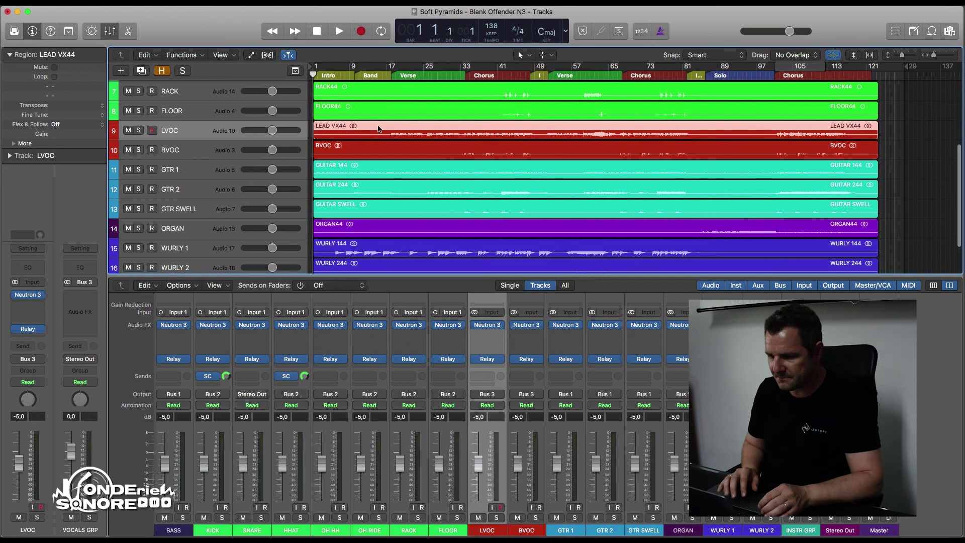
- Mark a cycle range over about bars 9–27, turn cycling off and play the song from the start
{"action": "scroll", "coordinate": [378, 129], "scroll_direction": "up", "scroll_amount": 5}
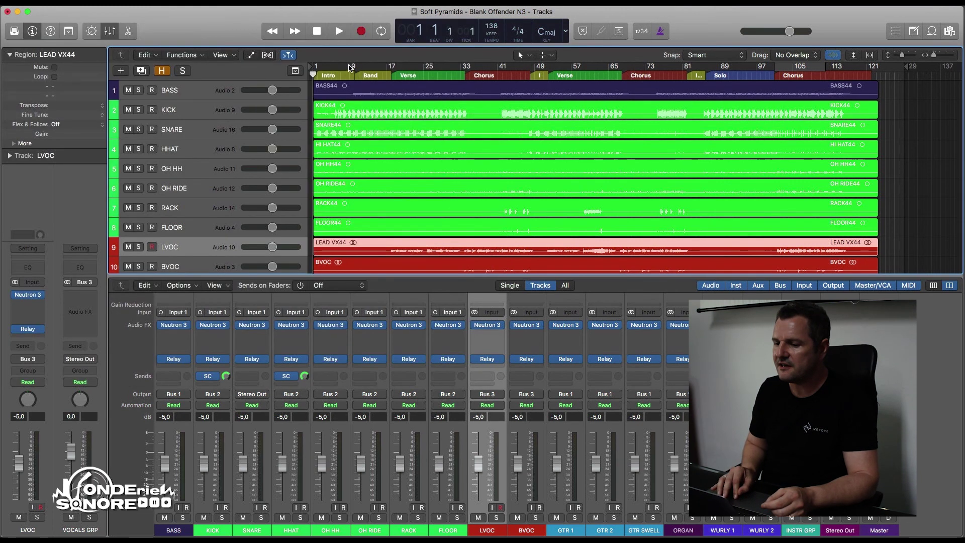
{"action": "left_click_drag", "start_coordinate": [351, 67], "coordinate": [435, 66]}
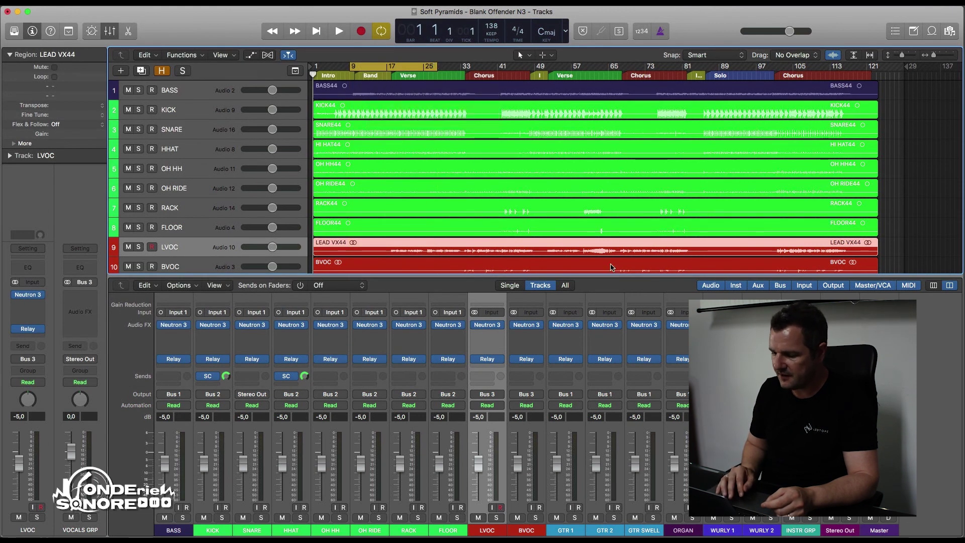
{"action": "key", "text": "c"}
{"action": "key", "text": "space"}
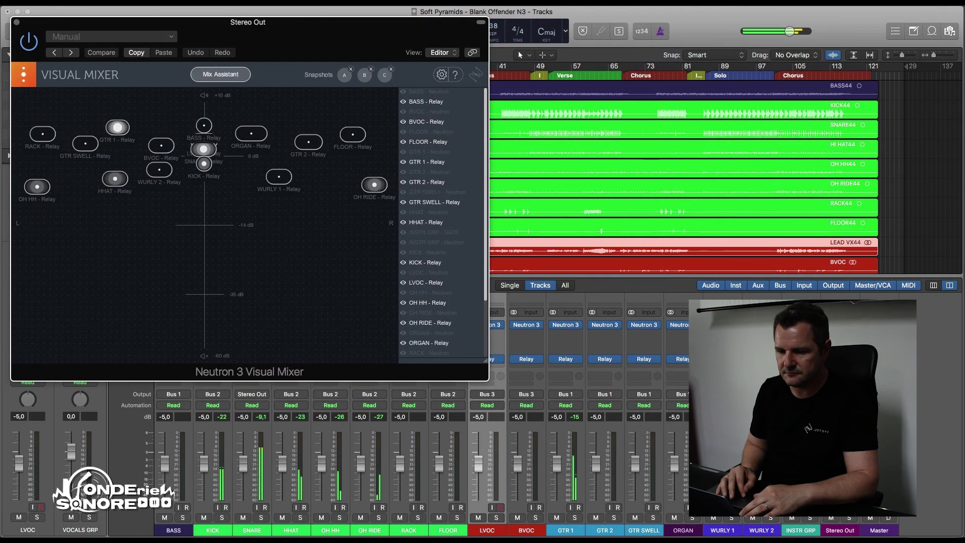
- Try snapshots C and A in the Visual Mixer on the stereo output and close the plug-in window
{"action": "left_click_drag", "start_coordinate": [302, 22], "coordinate": [488, 91]}
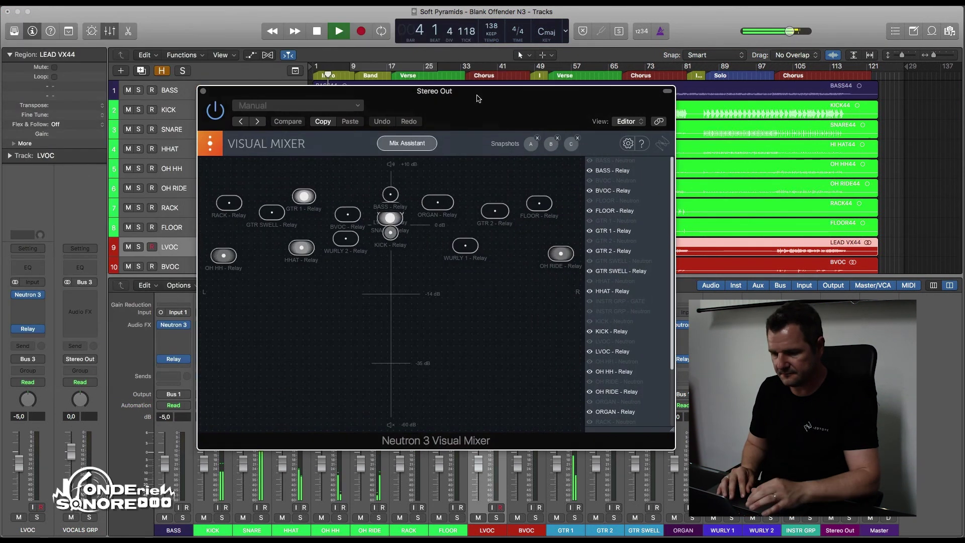
{"action": "left_click", "coordinate": [571, 145]}
{"action": "left_click", "coordinate": [531, 146]}
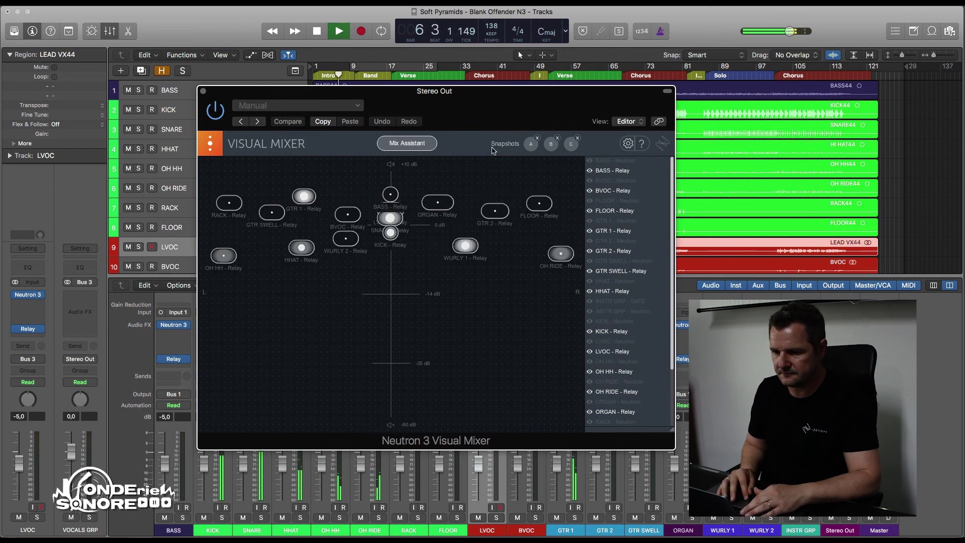
{"action": "left_click", "coordinate": [204, 92]}
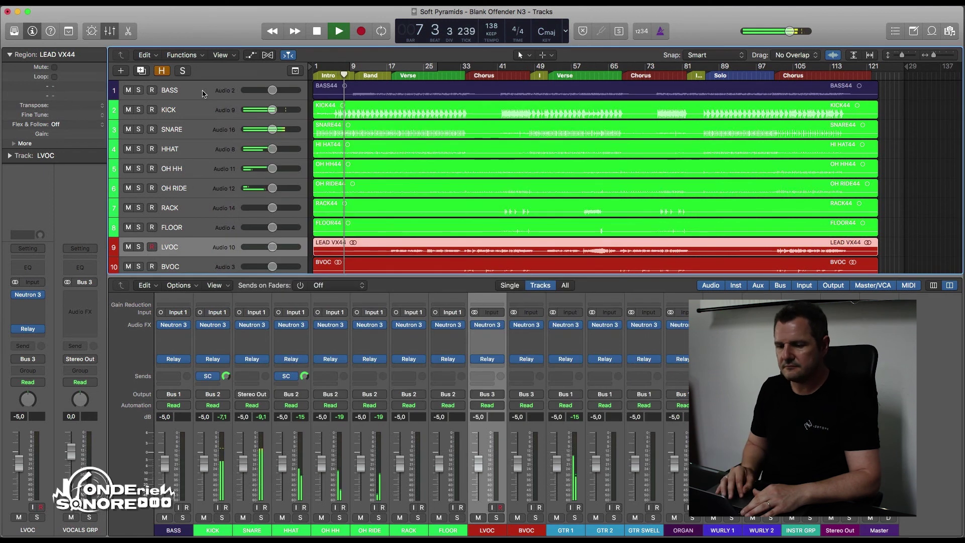
- Cycle about bars 20–31 and try other level and pan positions for GTR 1 and GTR 2 in the Visual Mixer
{"action": "left_click_drag", "start_coordinate": [397, 66], "coordinate": [452, 66]}
{"action": "left_click", "coordinate": [840, 325]}
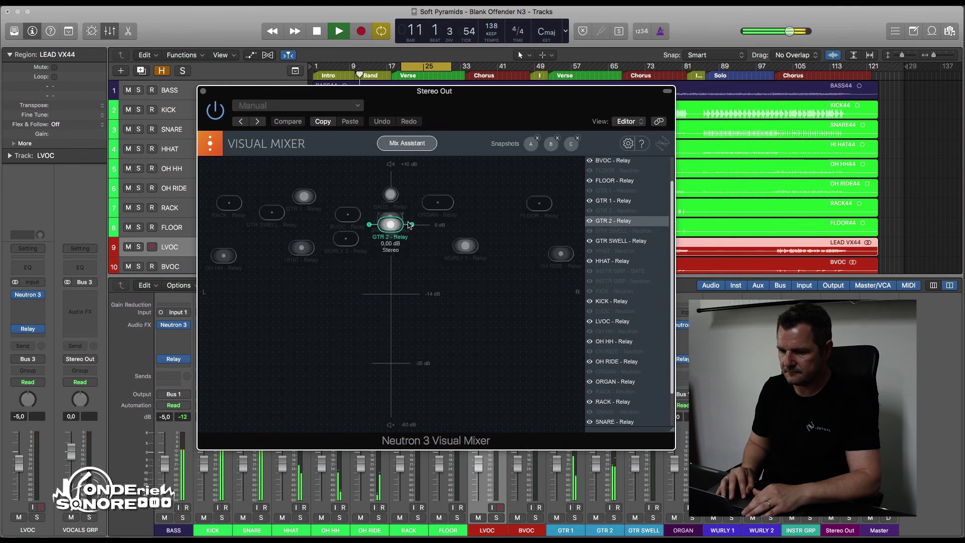
{"action": "left_click", "coordinate": [307, 204]}
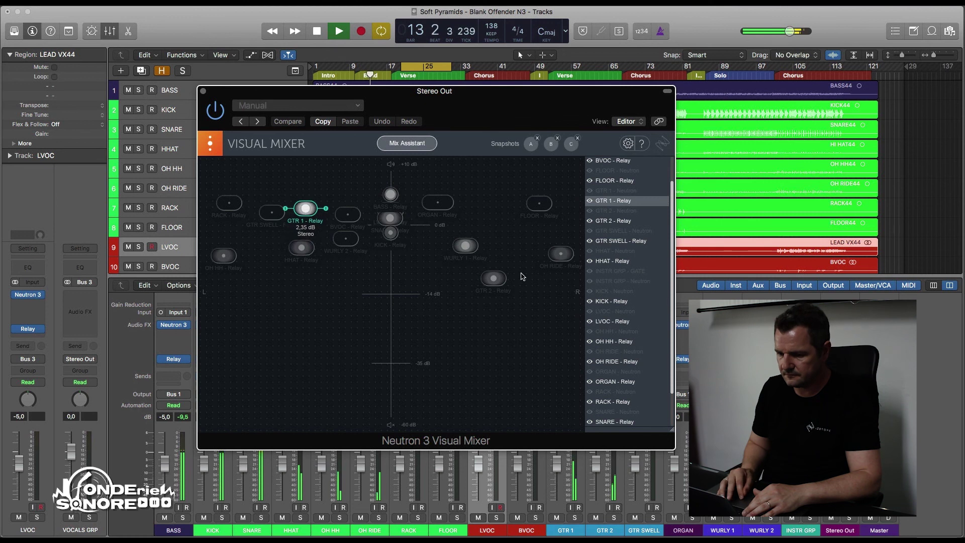
{"action": "key", "text": "space"}
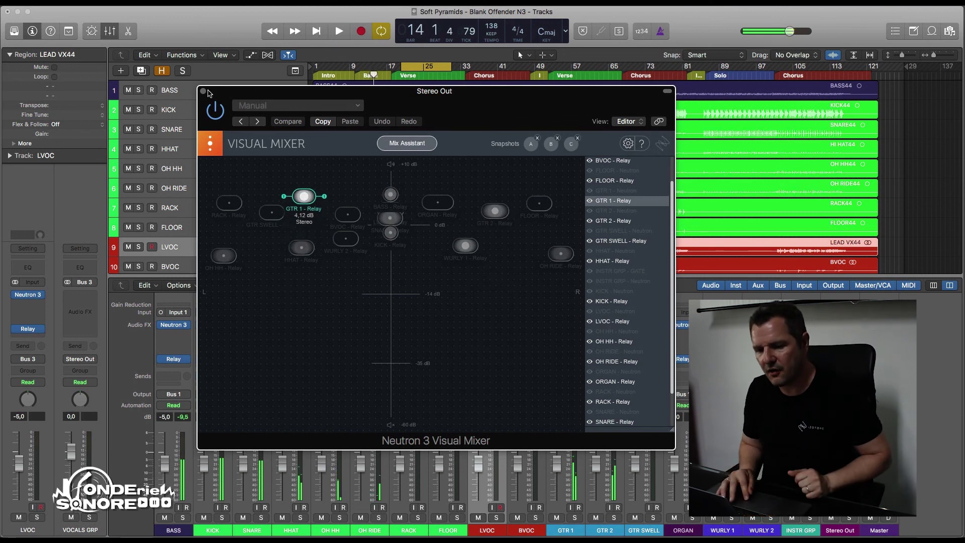
{"action": "left_click", "coordinate": [203, 91]}
- Solo the SNARE track and open its Neutron 3 plug-in to view the modules available for its chain
{"action": "key", "text": "s"}
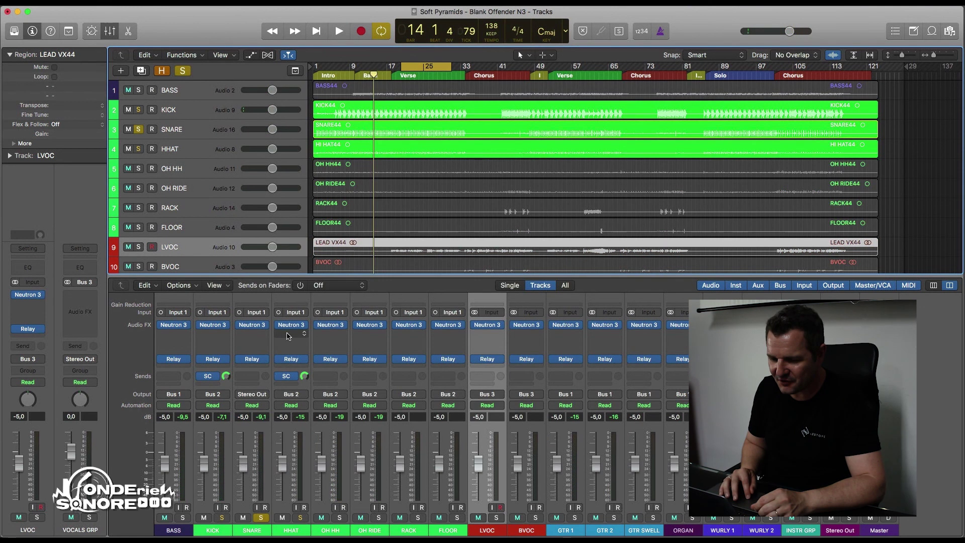
{"action": "left_click", "coordinate": [254, 330]}
{"action": "left_click_drag", "start_coordinate": [329, 27], "coordinate": [597, 62]}
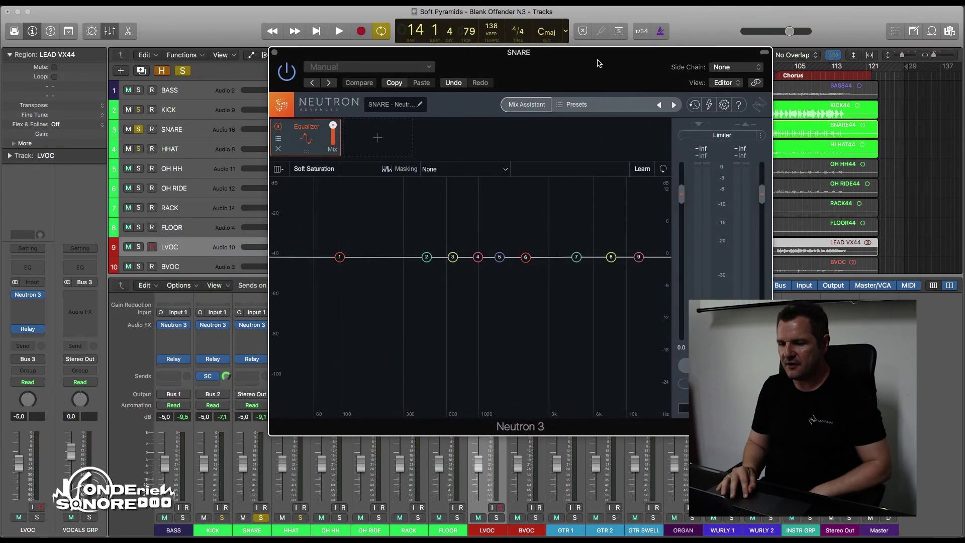
{"action": "left_click", "coordinate": [380, 156]}
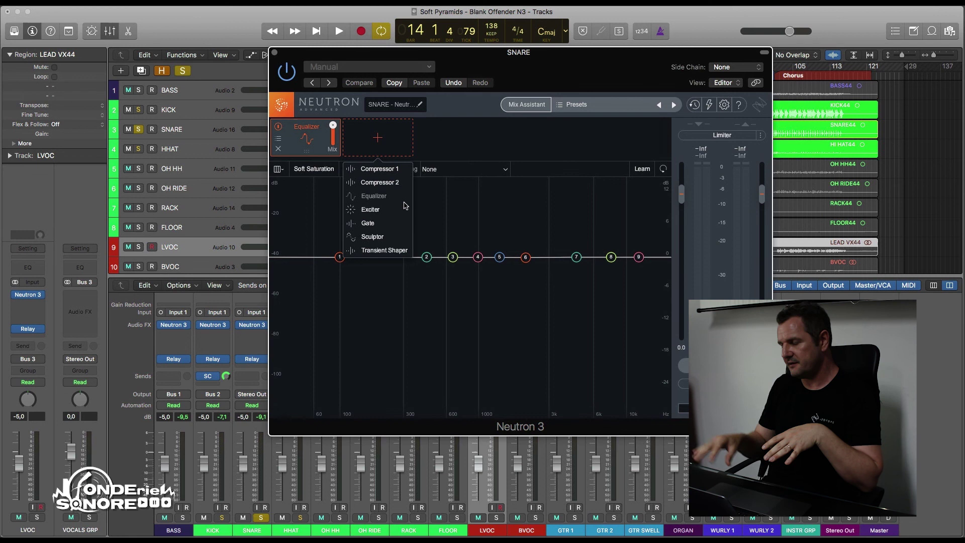
{"action": "left_click", "coordinate": [498, 141]}
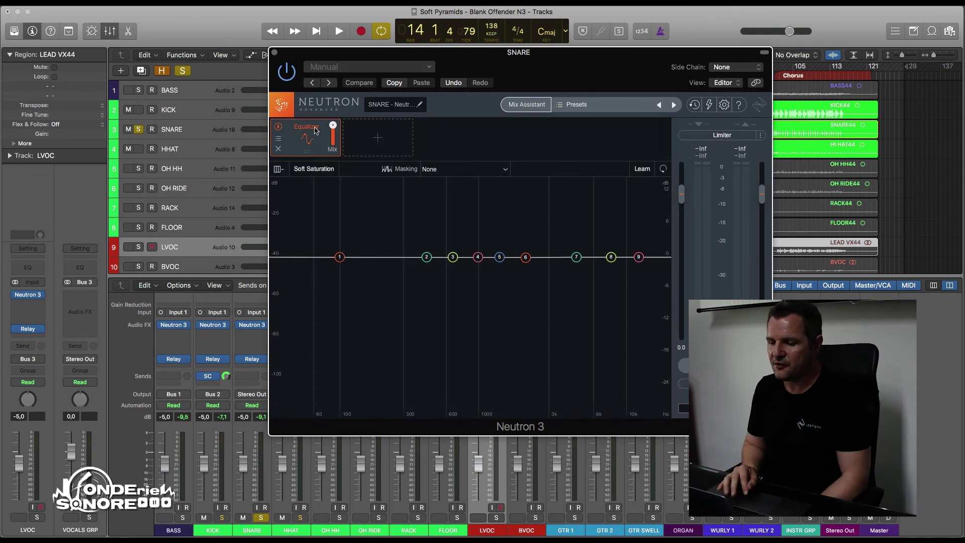
- Examine the filter shapes offered for EQ band 1 and close the band's settings
{"action": "left_click_drag", "start_coordinate": [489, 79], "coordinate": [508, 154]}
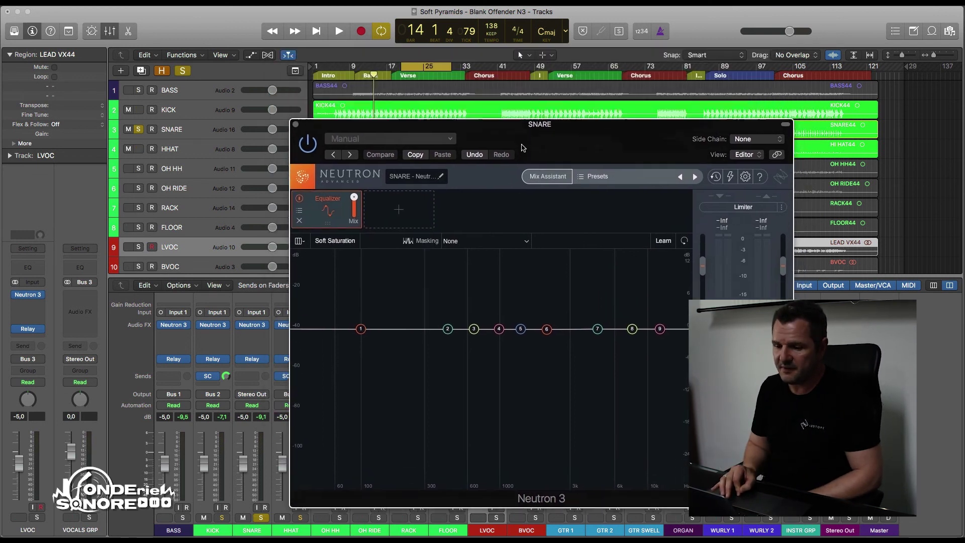
{"action": "left_click", "coordinate": [359, 331]}
{"action": "left_click", "coordinate": [354, 283]}
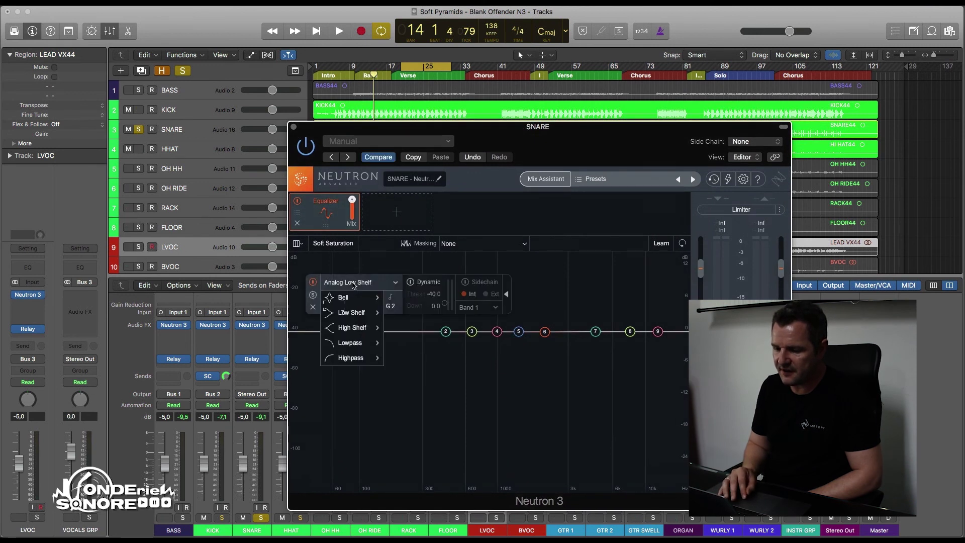
{"action": "mouse_move", "coordinate": [359, 298]}
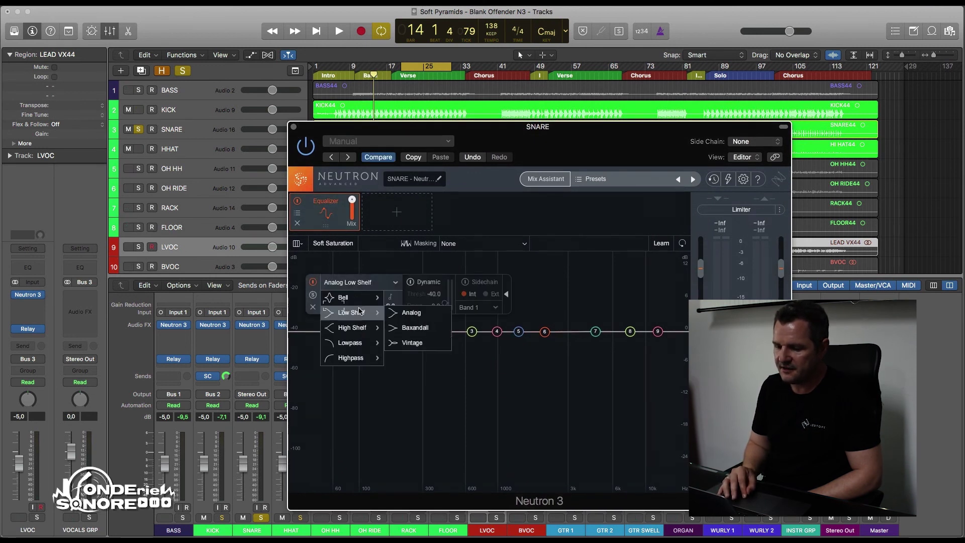
{"action": "mouse_move", "coordinate": [361, 326]}
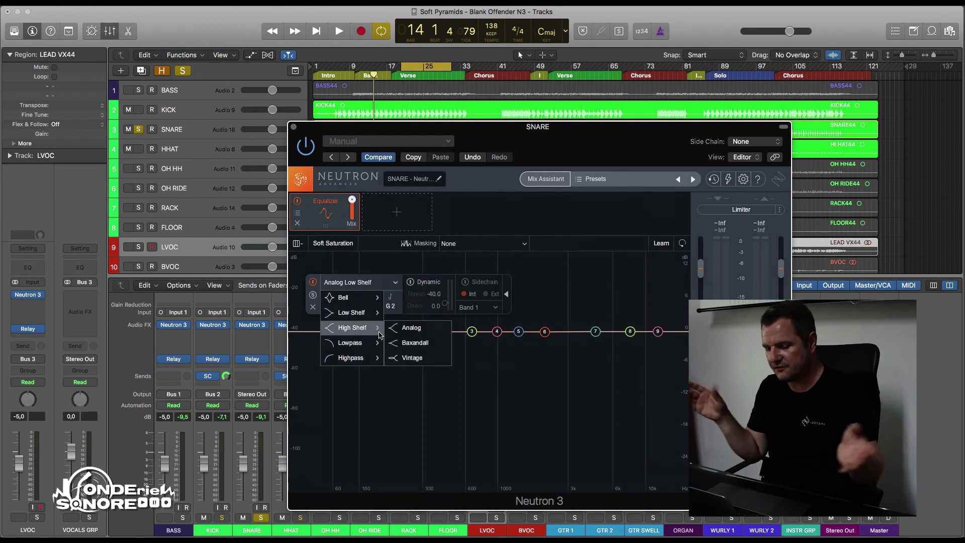
{"action": "left_click", "coordinate": [423, 292]}
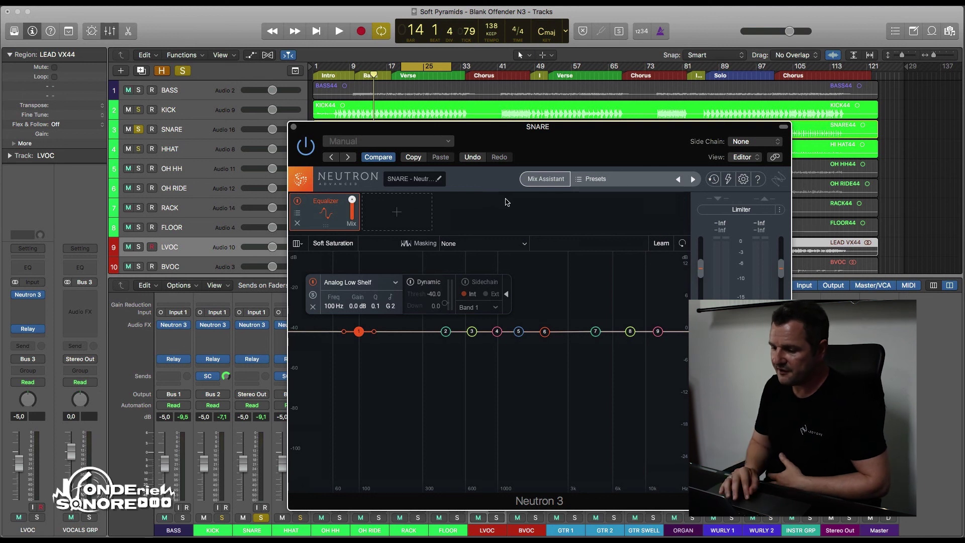
{"action": "left_click", "coordinate": [598, 261]}
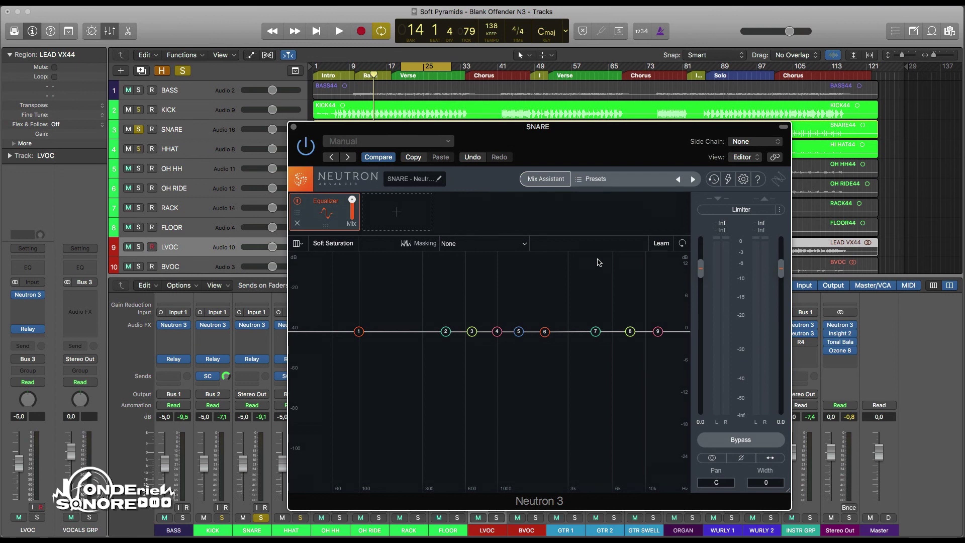
- Play the snare, let Learn place the equalizer bands and audition band 2
{"action": "key", "text": "space"}
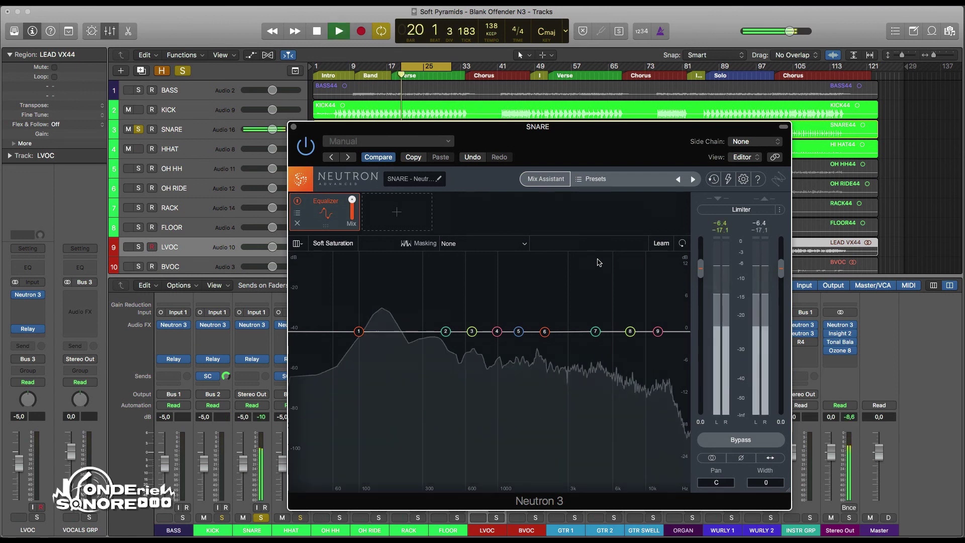
{"action": "left_click", "coordinate": [660, 244]}
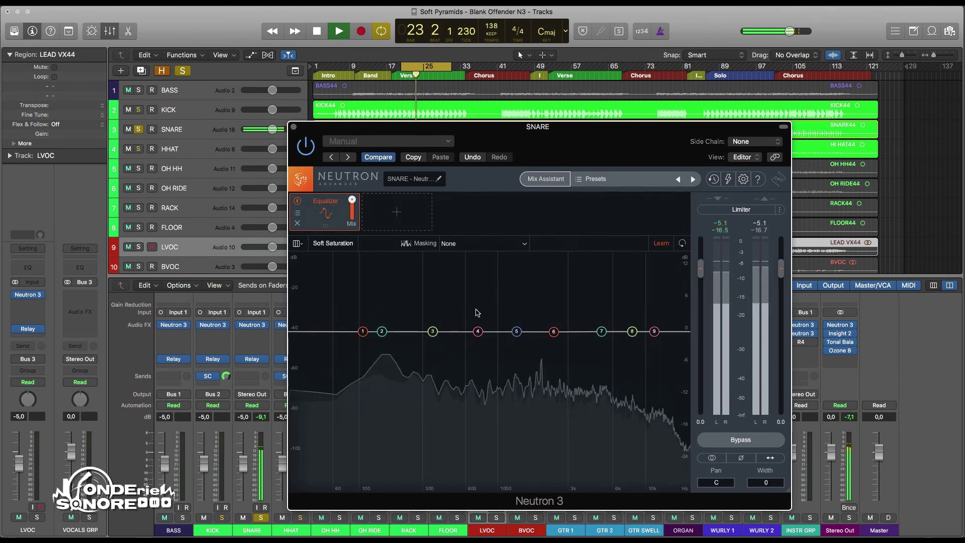
{"action": "left_click", "coordinate": [382, 332]}
{"action": "left_click_drag", "start_coordinate": [384, 335], "coordinate": [384, 335]}
{"action": "key", "text": "space"}
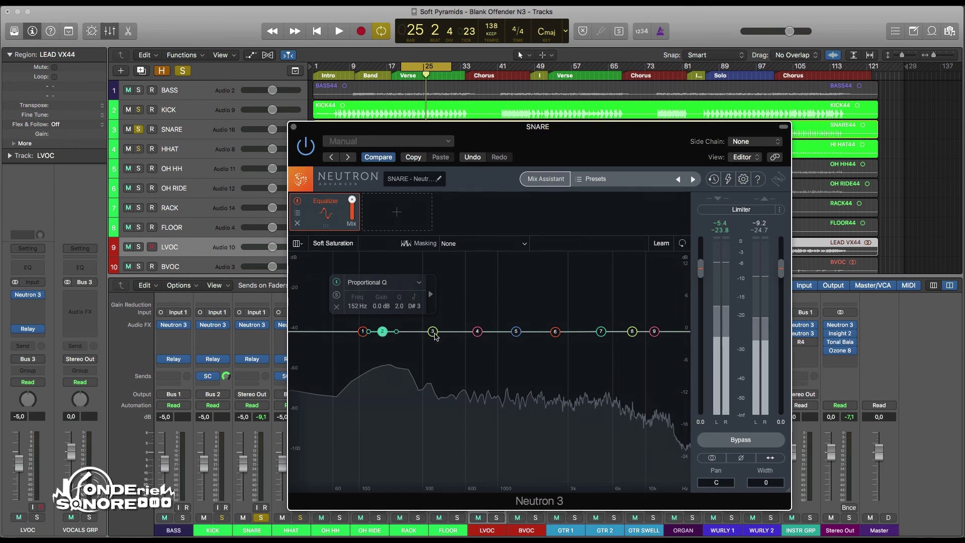
- Play the snare again and audition EQ bands 3 to 7
{"action": "key", "text": "space"}
{"action": "left_click_drag", "start_coordinate": [433, 333], "coordinate": [477, 336]}
{"action": "left_click", "coordinate": [556, 332]}
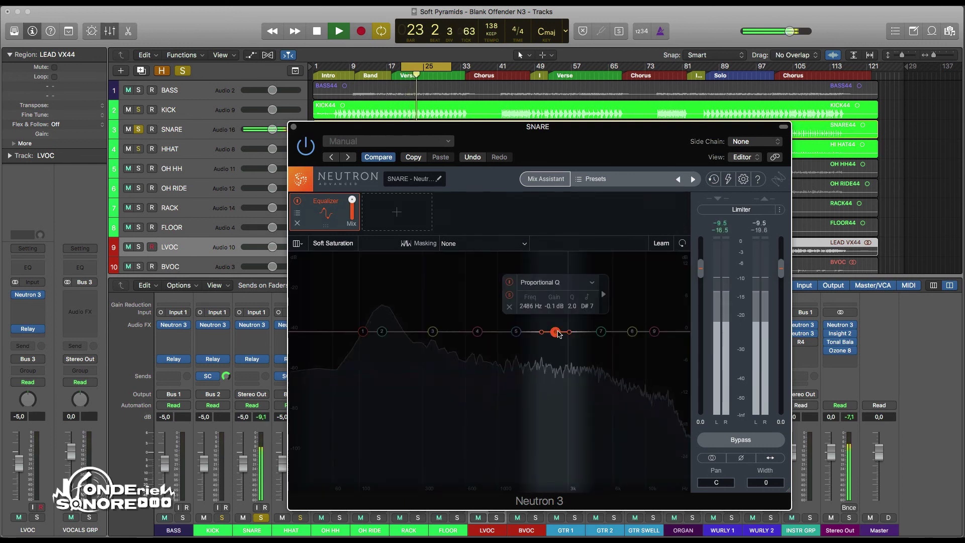
{"action": "left_click", "coordinate": [517, 331]}
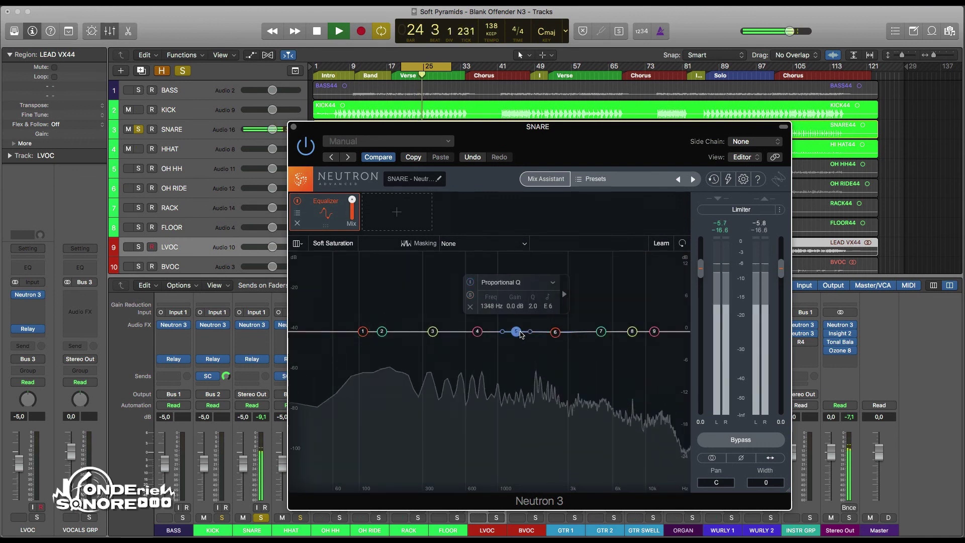
{"action": "left_click", "coordinate": [602, 332]}
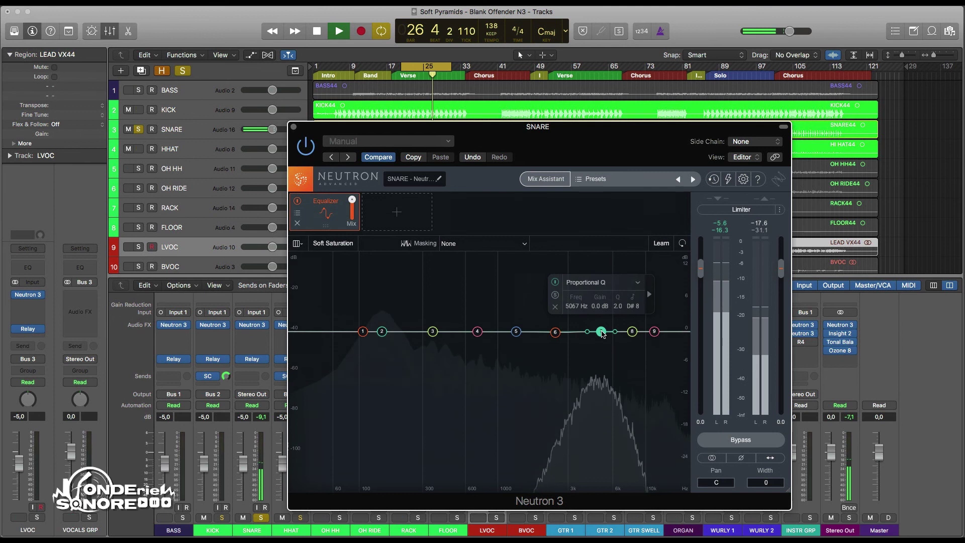
- Boost EQ band 7 at 5067 Hz, widen its Q to 0.7 and moderate the gain
{"action": "left_click_drag", "start_coordinate": [602, 332], "coordinate": [602, 286]}
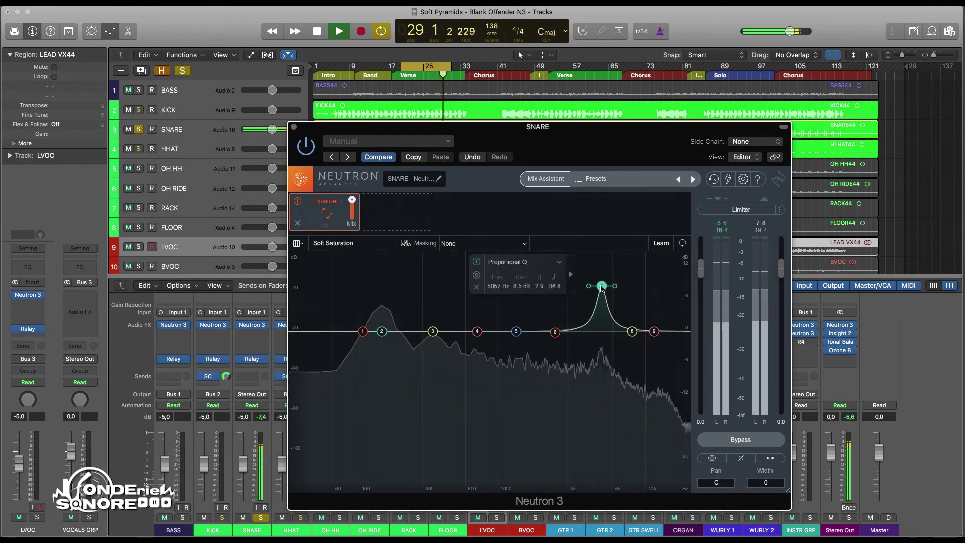
{"action": "scroll", "coordinate": [602, 287], "scroll_direction": "down", "scroll_amount": 4}
{"action": "scroll", "coordinate": [602, 286], "scroll_direction": "down", "scroll_amount": 3}
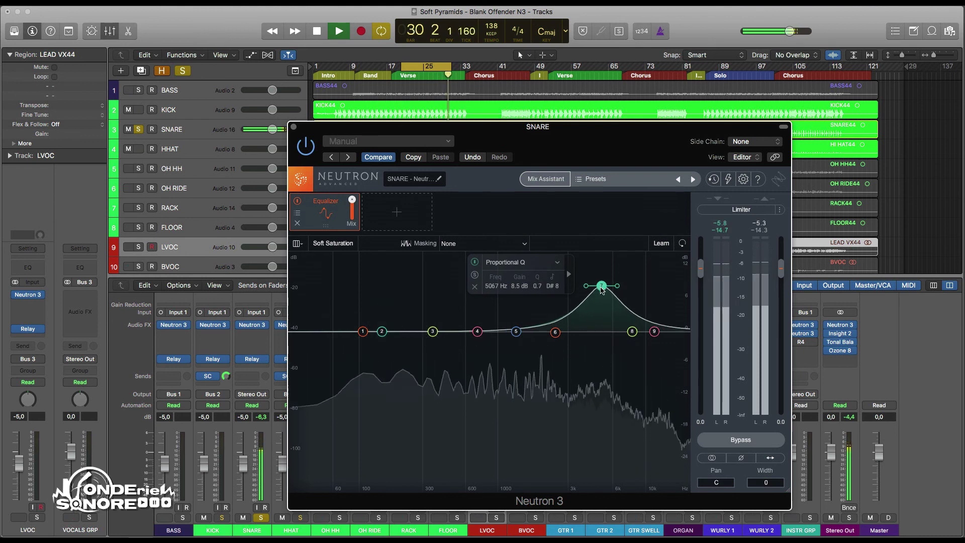
{"action": "left_click_drag", "start_coordinate": [601, 285], "coordinate": [602, 305]}
- Cut EQ band 3 at 358 Hz by about 6 dB and boost band 2 at 152 Hz by 3.5 dB
{"action": "left_click_drag", "start_coordinate": [433, 331], "coordinate": [432, 363]}
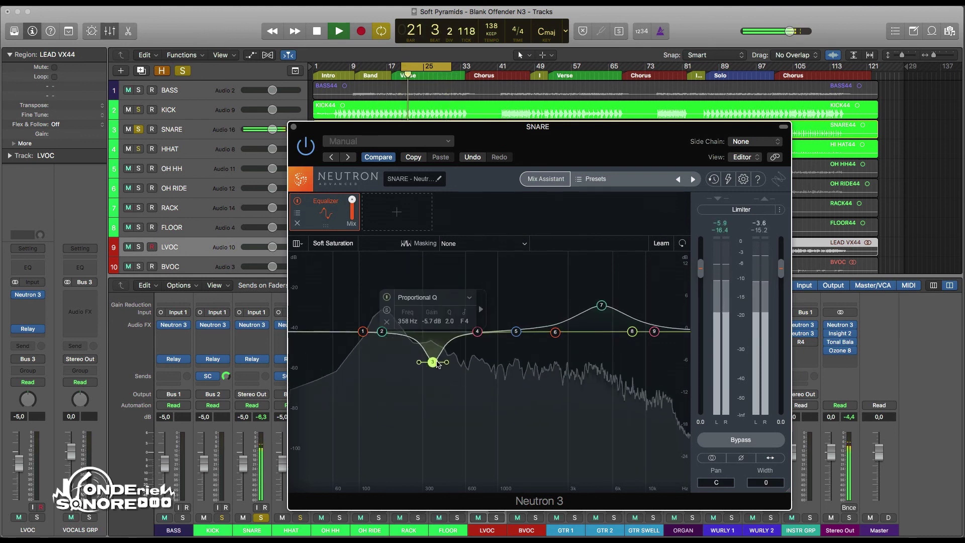
{"action": "left_click_drag", "start_coordinate": [384, 336], "coordinate": [386, 316]}
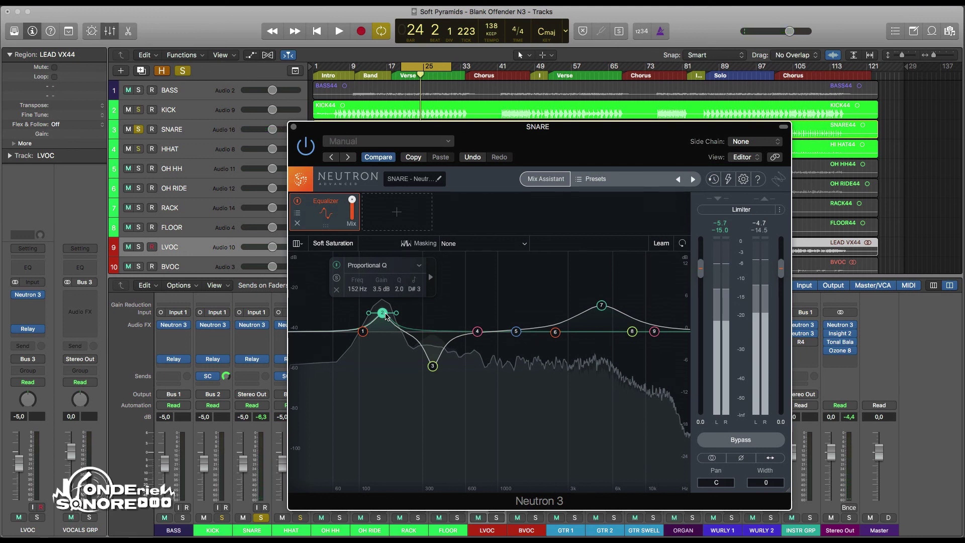
- Make bands 2, 3 and 7 dynamic and set band 2 to 8.8 dB at 155 Hz with a threshold of -27.6 during playback
{"action": "left_click", "coordinate": [486, 380]}
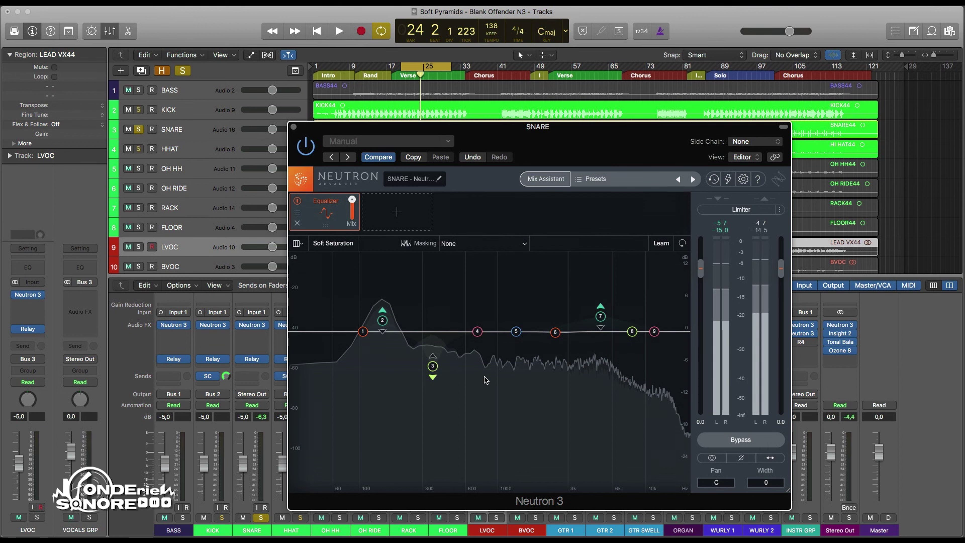
{"action": "key", "text": "space"}
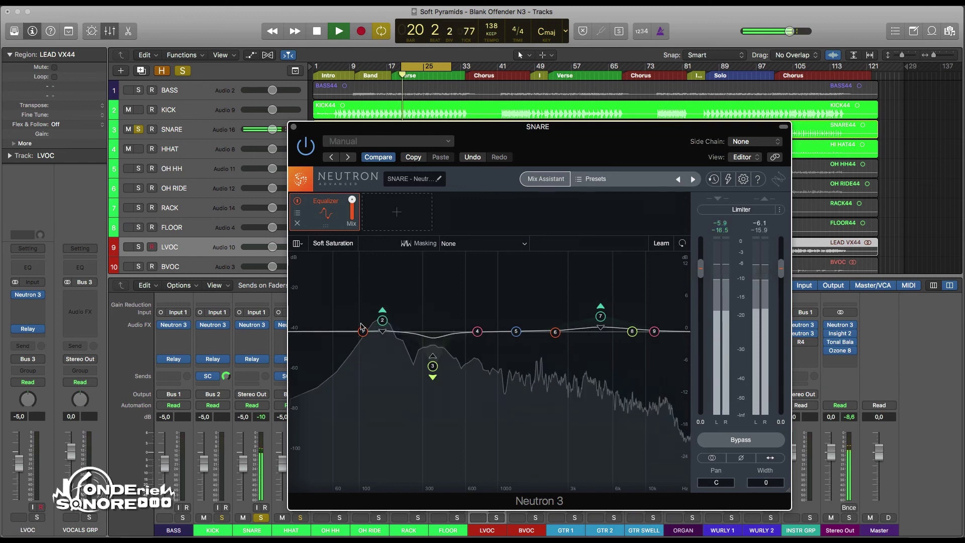
{"action": "left_click_drag", "start_coordinate": [383, 320], "coordinate": [383, 287]}
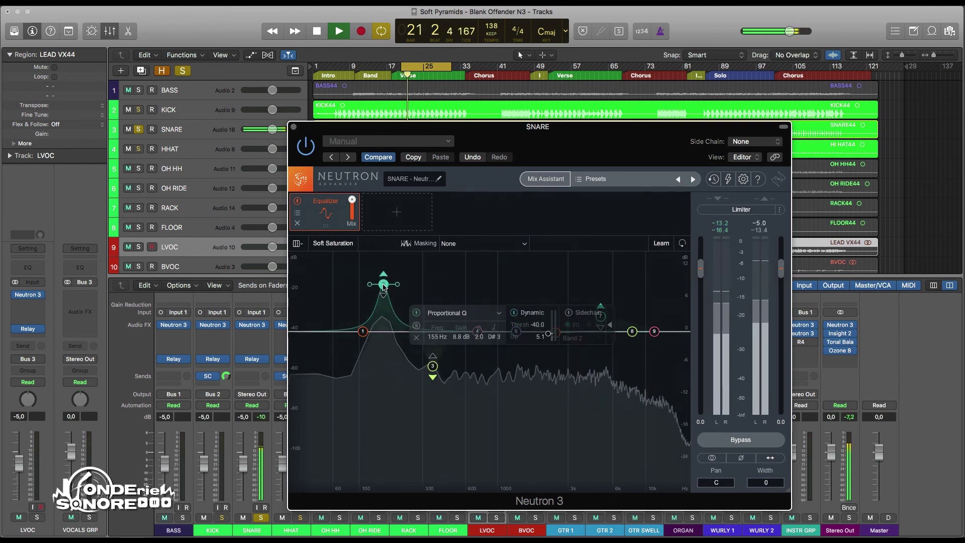
{"action": "left_click_drag", "start_coordinate": [549, 338], "coordinate": [549, 331]}
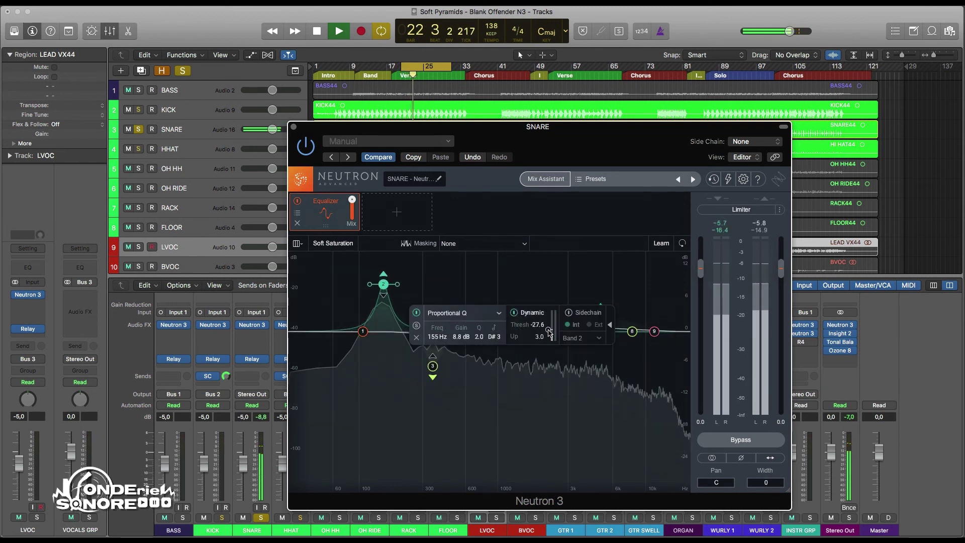
{"action": "key", "text": "space"}
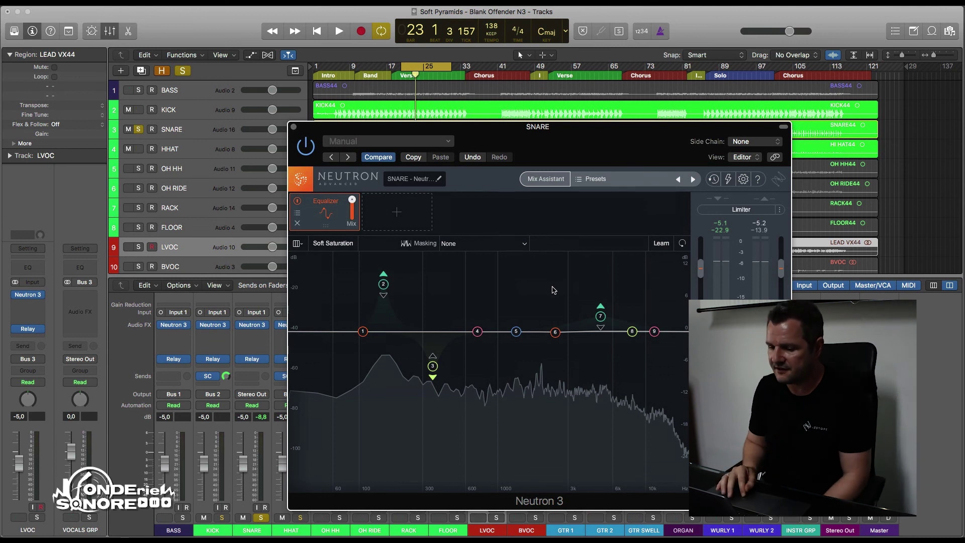
- Try Soft Saturation and compare the Linear and logarithmic frequency scales while the snare plays
{"action": "left_click", "coordinate": [335, 244]}
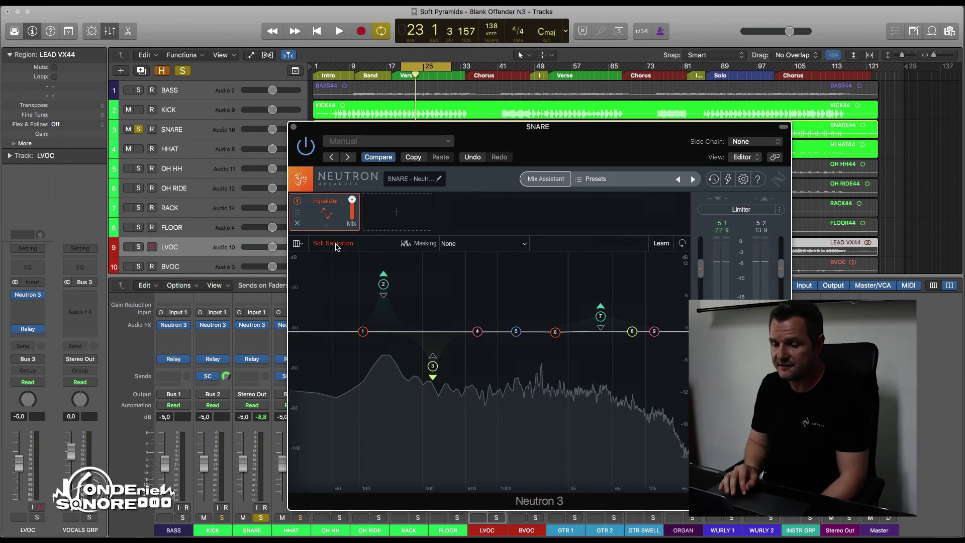
{"action": "left_click", "coordinate": [305, 244]}
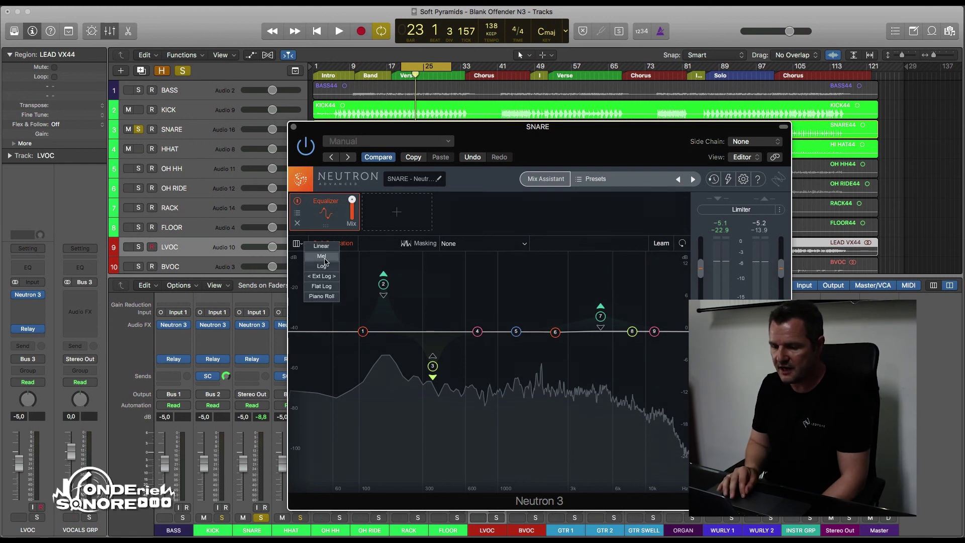
{"action": "left_click", "coordinate": [326, 247]}
{"action": "key", "text": "space"}
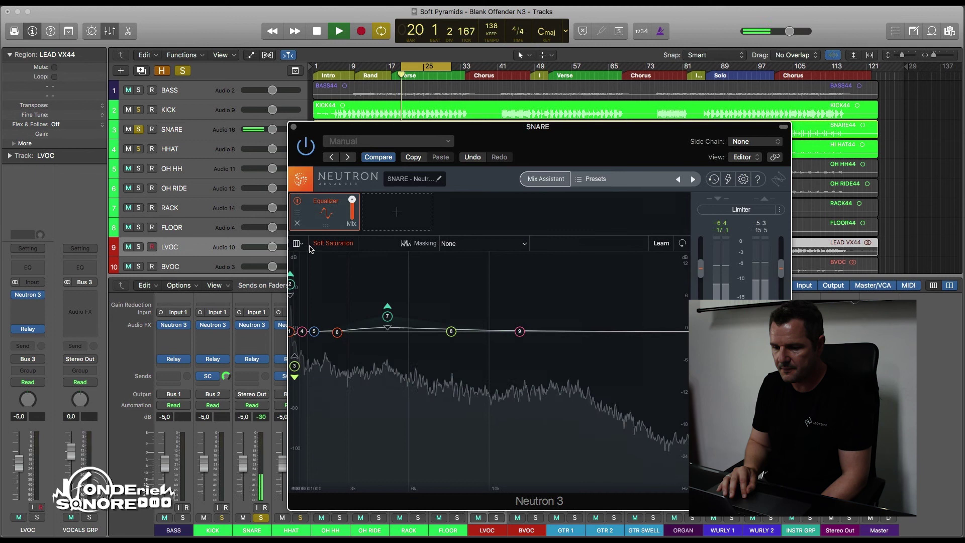
{"action": "left_click", "coordinate": [306, 244]}
{"action": "left_click", "coordinate": [315, 284]}
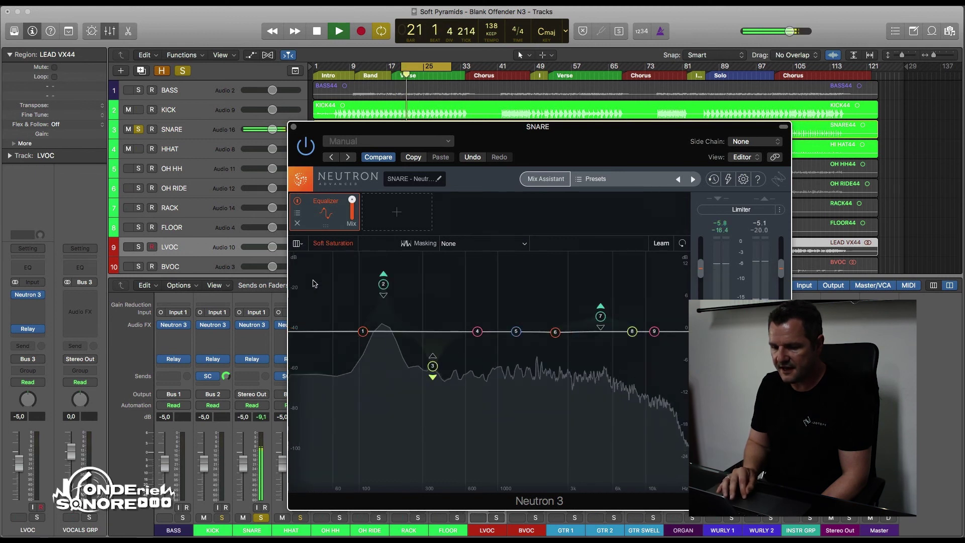
{"action": "left_click", "coordinate": [305, 244]}
{"action": "left_click", "coordinate": [316, 273]}
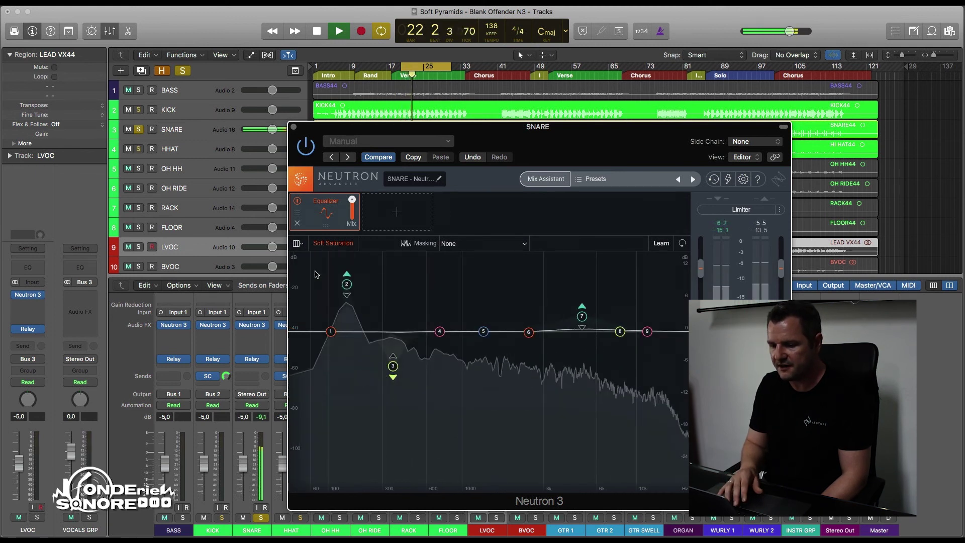
{"action": "key", "text": "space"}
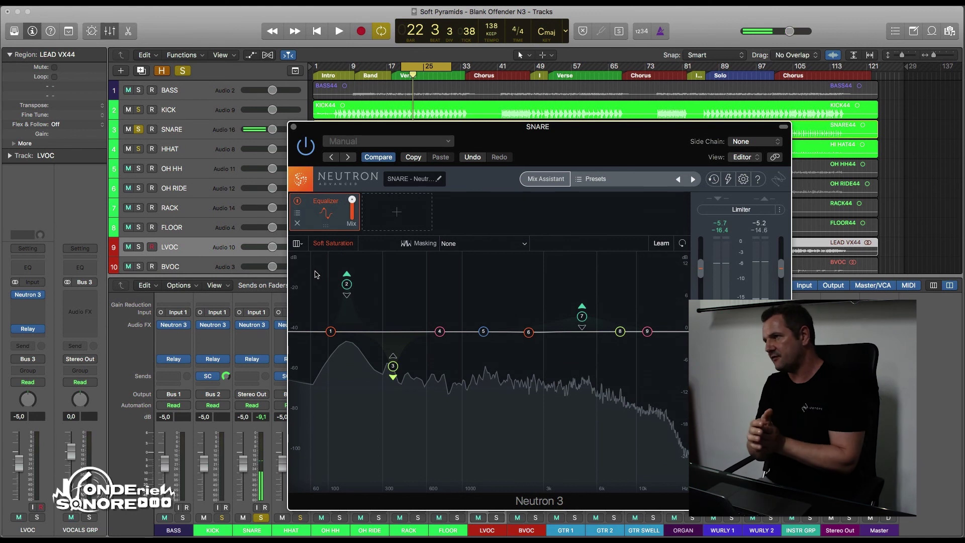
{"action": "left_click", "coordinate": [340, 246]}
- Close the SNARE plug-in window, clear all solos and hide the mixer to see the full track list
{"action": "left_click", "coordinate": [294, 128]}
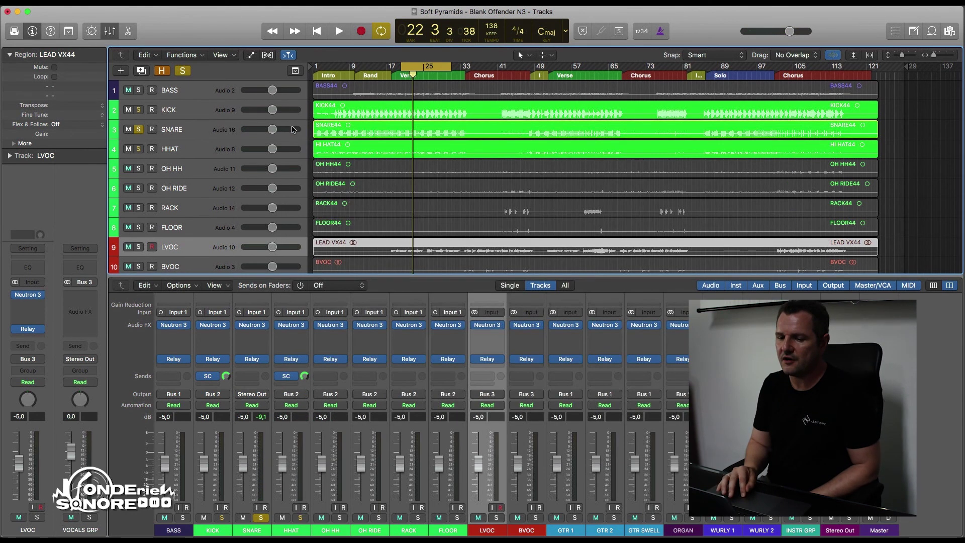
{"action": "left_click", "coordinate": [143, 130], "text": "alt"}
{"action": "scroll", "coordinate": [331, 161], "scroll_direction": "down", "scroll_amount": 5}
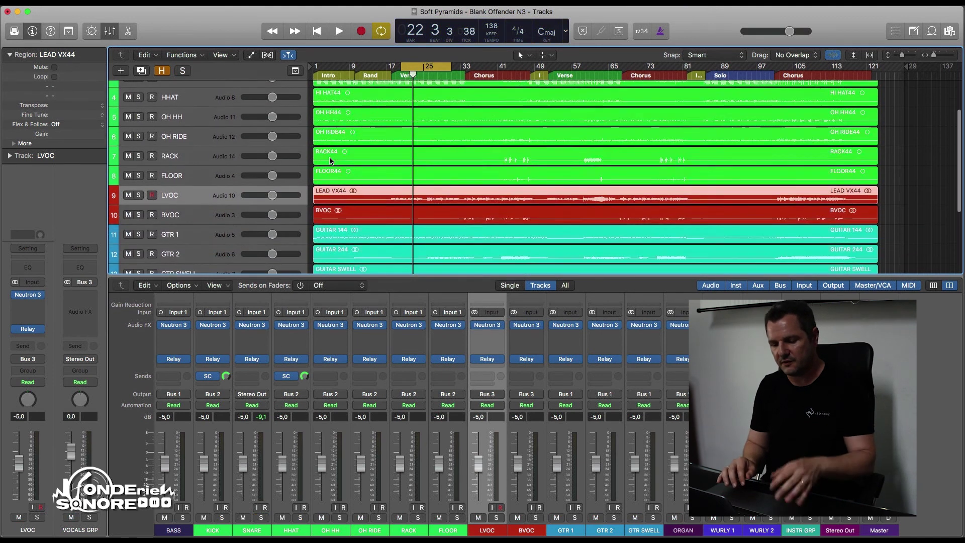
{"action": "key", "text": "x"}
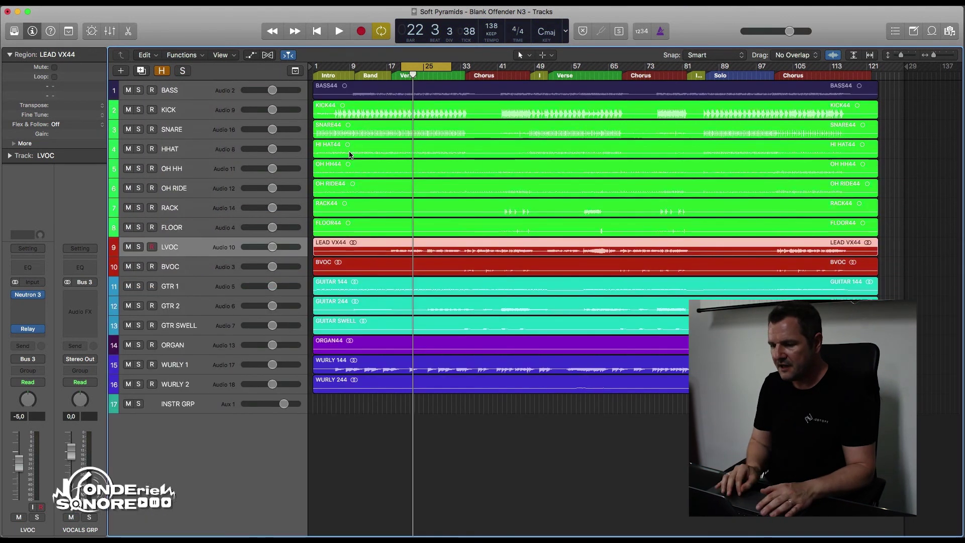
- Cycle the final Chorus from about bar 101 and play the LVOC track in solo
{"action": "left_click_drag", "start_coordinate": [778, 66], "coordinate": [830, 67]}
{"action": "left_click", "coordinate": [138, 247]}
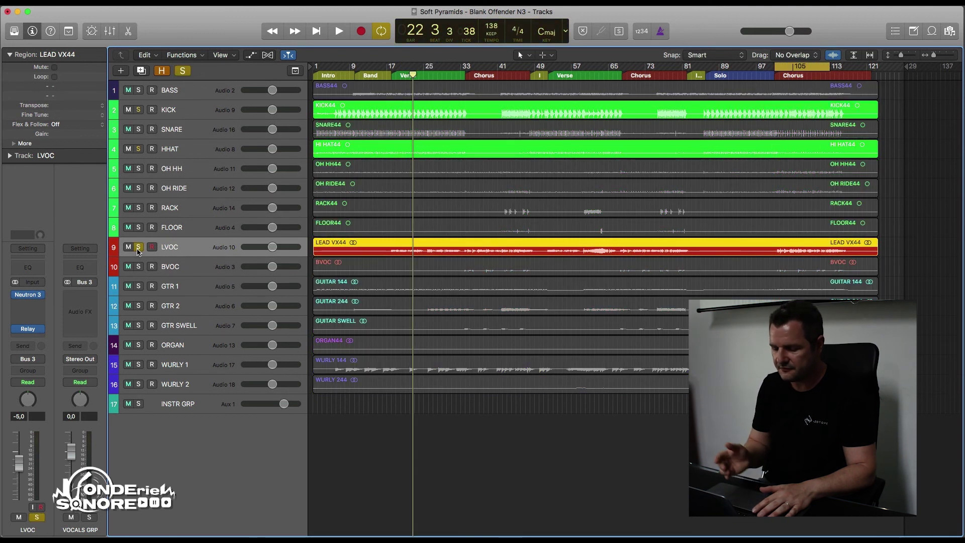
{"action": "key", "text": "space"}
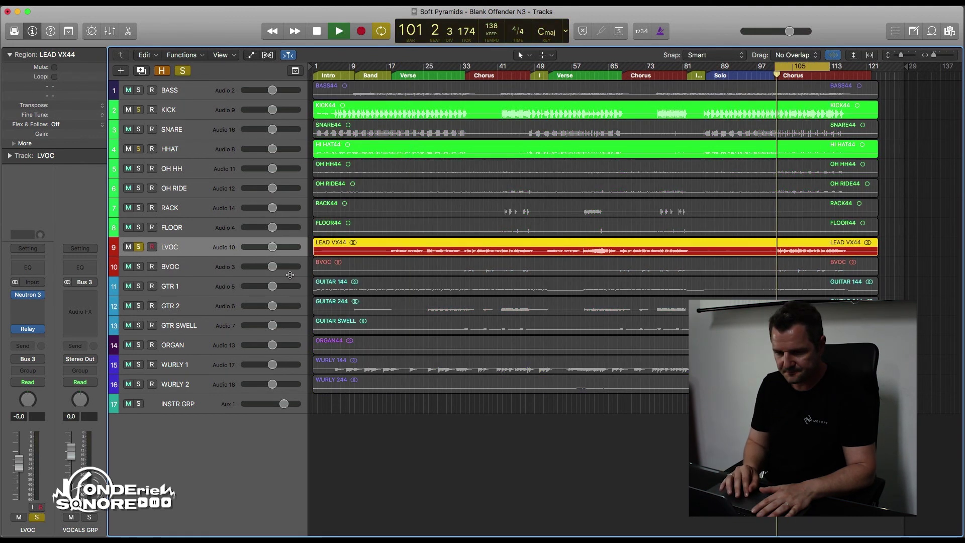
{"action": "key", "text": "space"}
- Play INSTR GRP in solo without the lead vocal, stop, and solo LVOC alongside it
{"action": "left_click", "coordinate": [138, 404]}
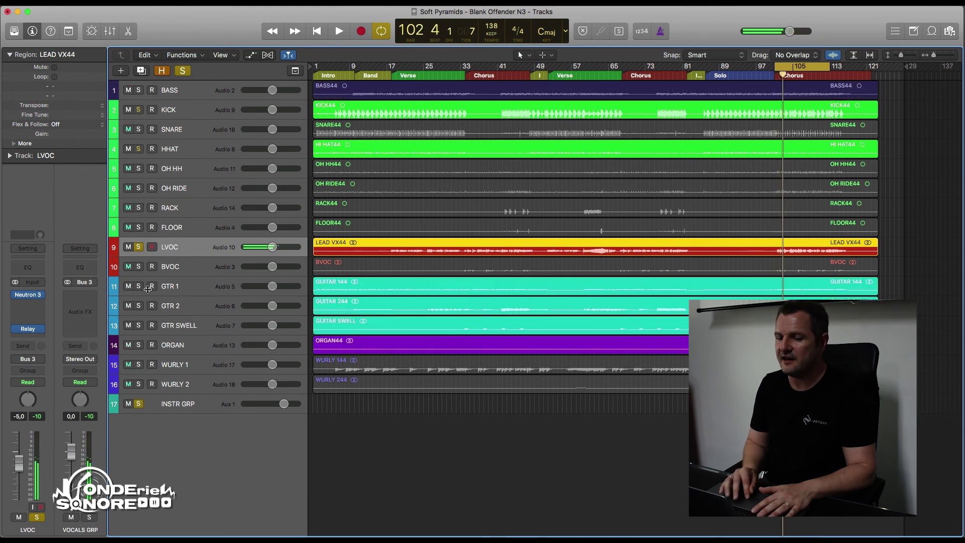
{"action": "left_click", "coordinate": [139, 247]}
{"action": "key", "text": "space"}
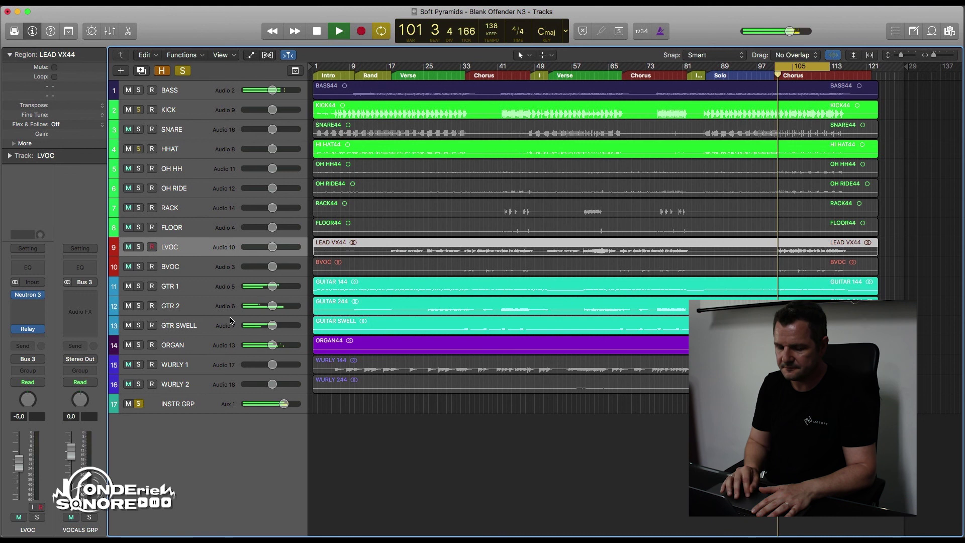
{"action": "key", "text": "space"}
{"action": "left_click", "coordinate": [139, 247]}
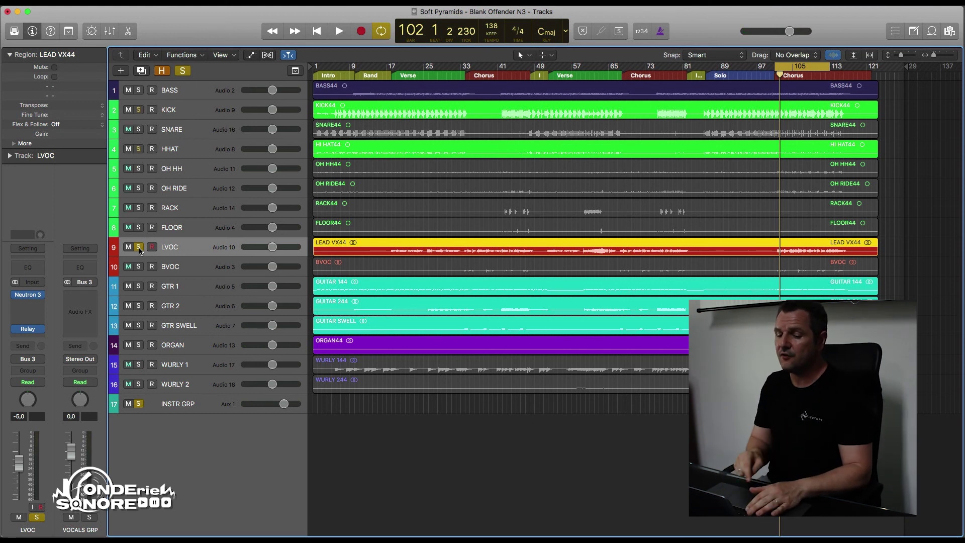
- Play LVOC together with INSTR GRP, open LVOC's Neutron 3 and set its equalizer's masking source to None
{"action": "key", "text": "space"}
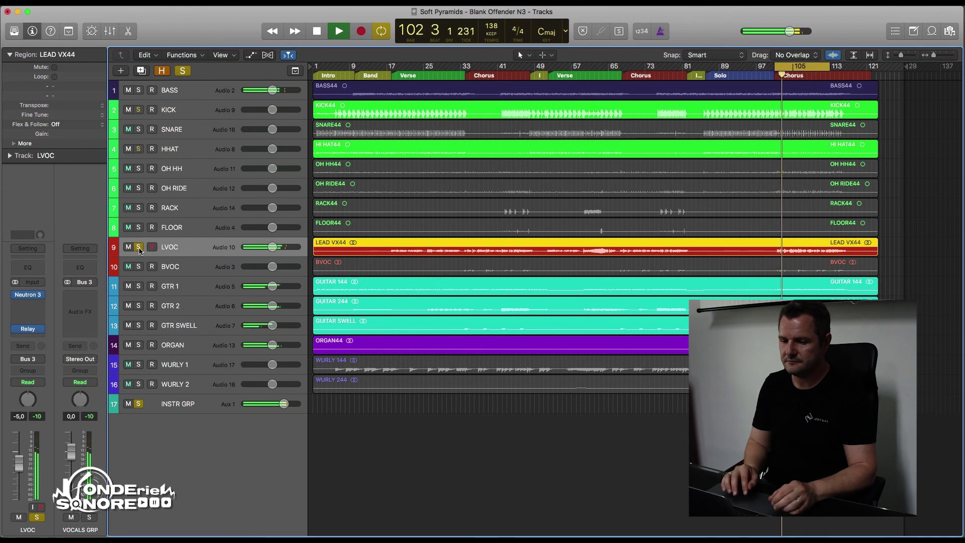
{"action": "left_click", "coordinate": [28, 295]}
{"action": "key", "text": "space"}
{"action": "left_click_drag", "start_coordinate": [416, 110], "coordinate": [736, 110]}
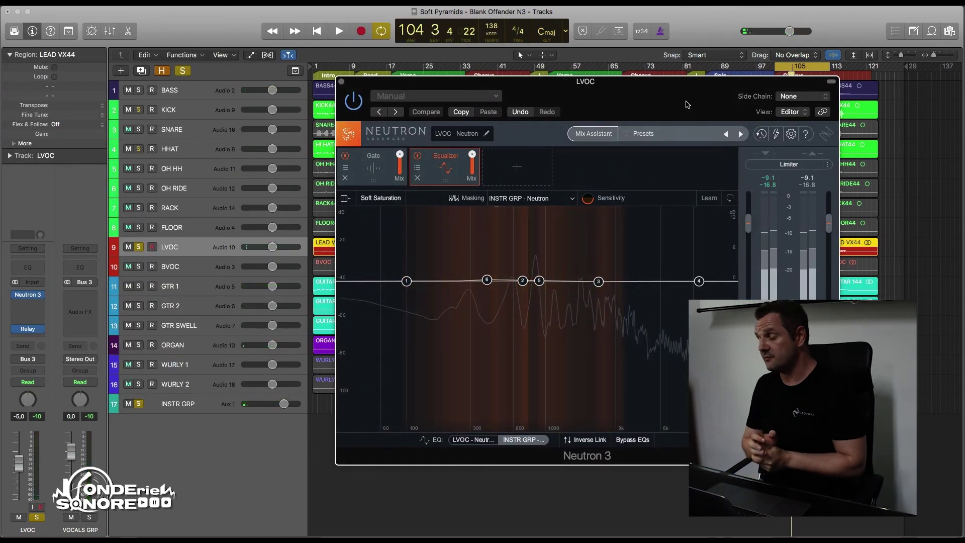
{"action": "left_click", "coordinate": [503, 200]}
{"action": "left_click", "coordinate": [507, 220]}
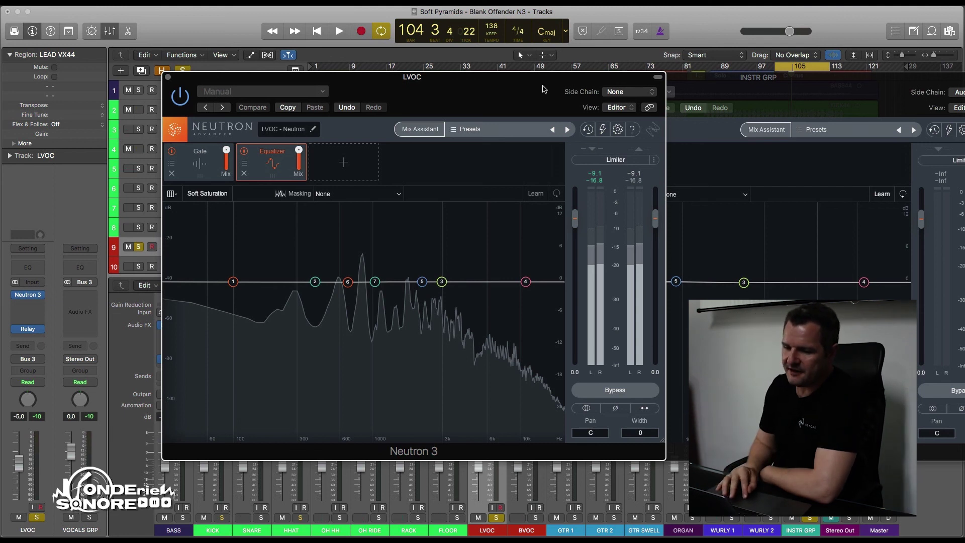
- Choose INSTR GRP - Neutron as the masking source for LVOC's Neutron 3 equalizer
{"action": "left_click", "coordinate": [365, 196]}
{"action": "scroll", "coordinate": [364, 256], "scroll_direction": "down", "scroll_amount": 3}
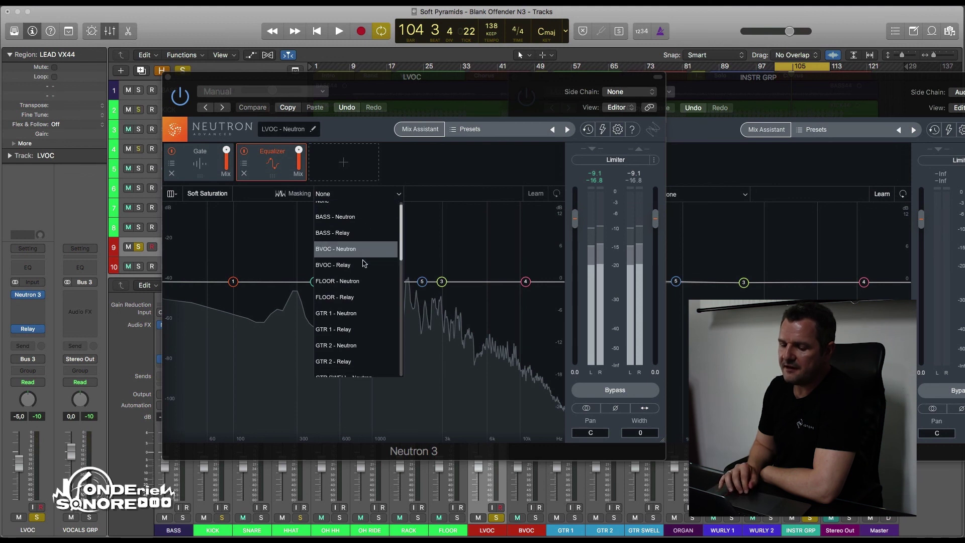
{"action": "scroll", "coordinate": [365, 264], "scroll_direction": "down", "scroll_amount": 5}
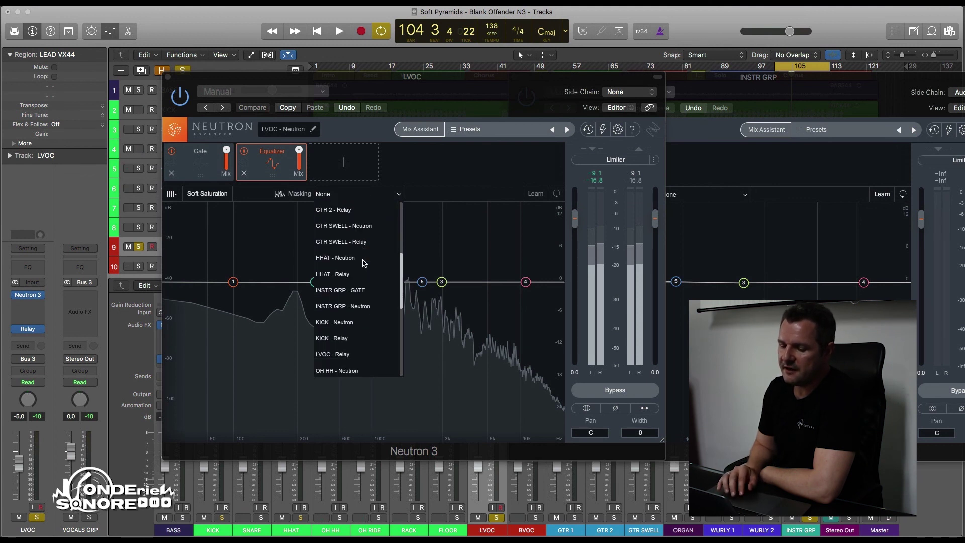
{"action": "scroll", "coordinate": [364, 263], "scroll_direction": "down", "scroll_amount": 3}
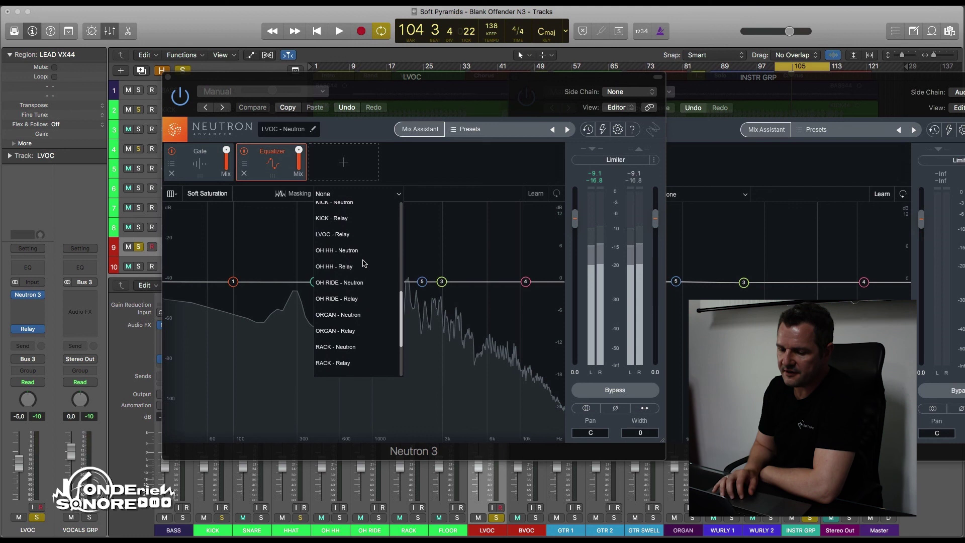
{"action": "scroll", "coordinate": [365, 263], "scroll_direction": "up", "scroll_amount": 1}
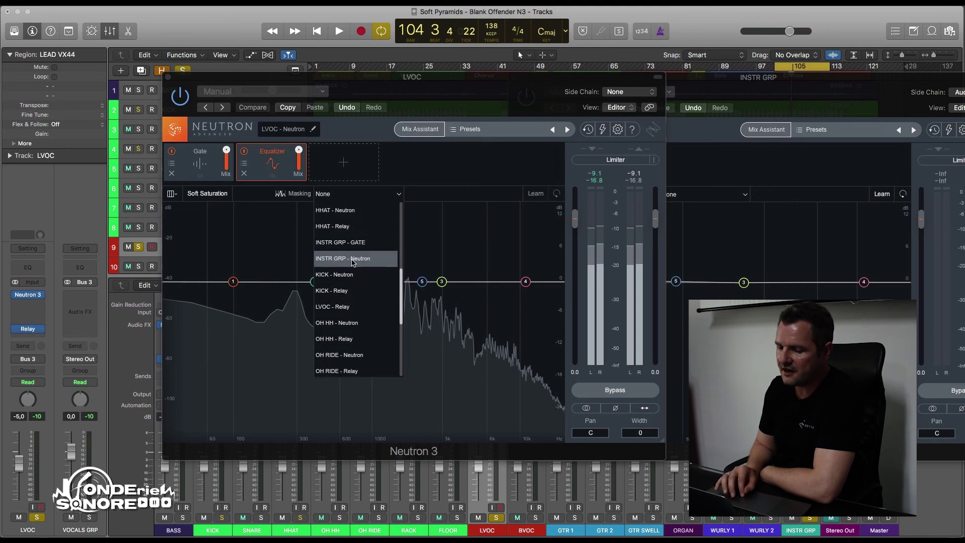
{"action": "left_click", "coordinate": [353, 260]}
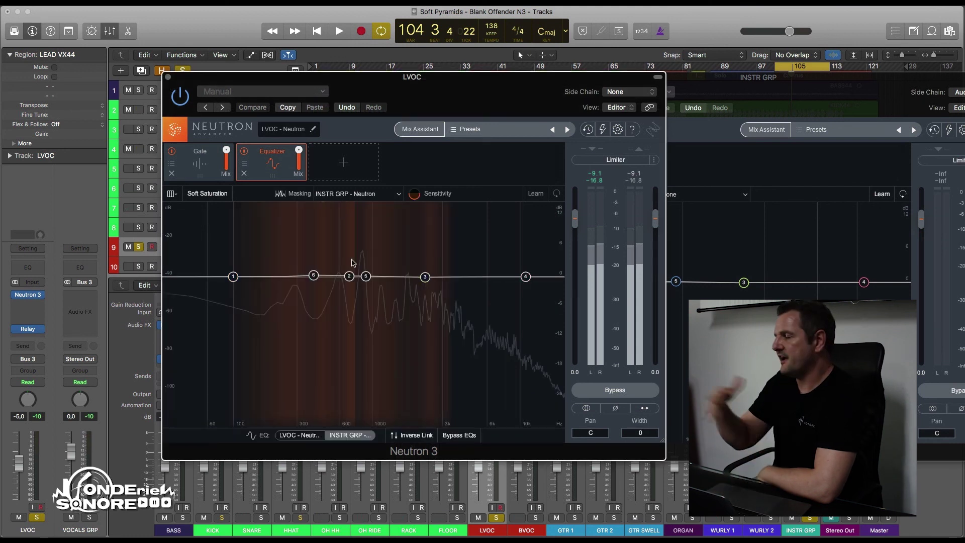
- During playback, cut INSTR GRP from LVOC's masking view by about 1.9, 3.7, 2.7 and 4.3 dB at 405, 777, 1009 and 2359 Hz
{"action": "key", "text": "space"}
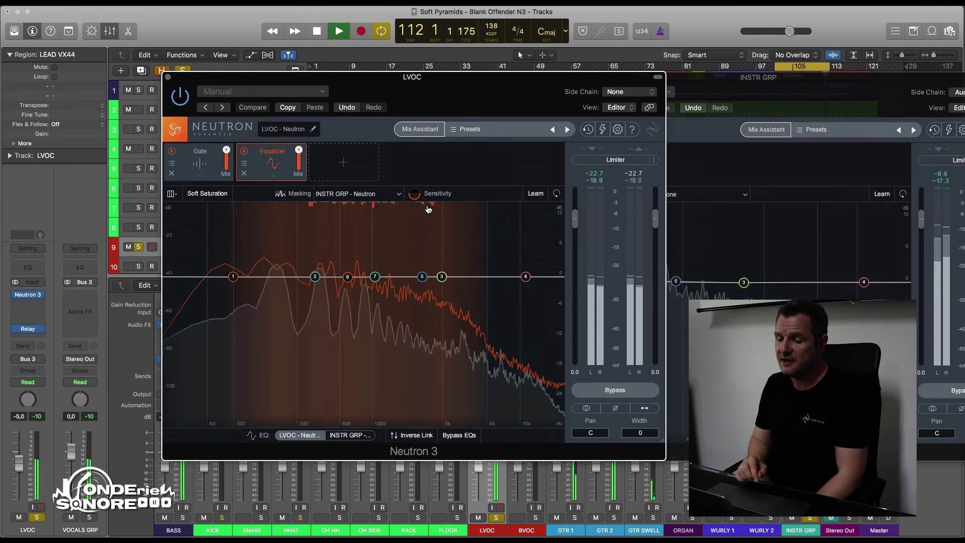
{"action": "key", "text": "alt+comma"}
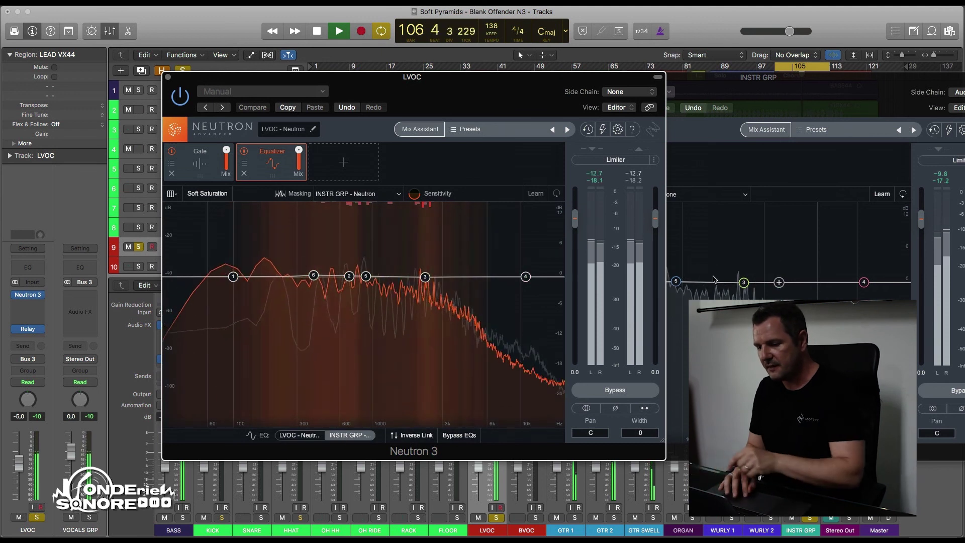
{"action": "left_click_drag", "start_coordinate": [425, 276], "coordinate": [425, 290]}
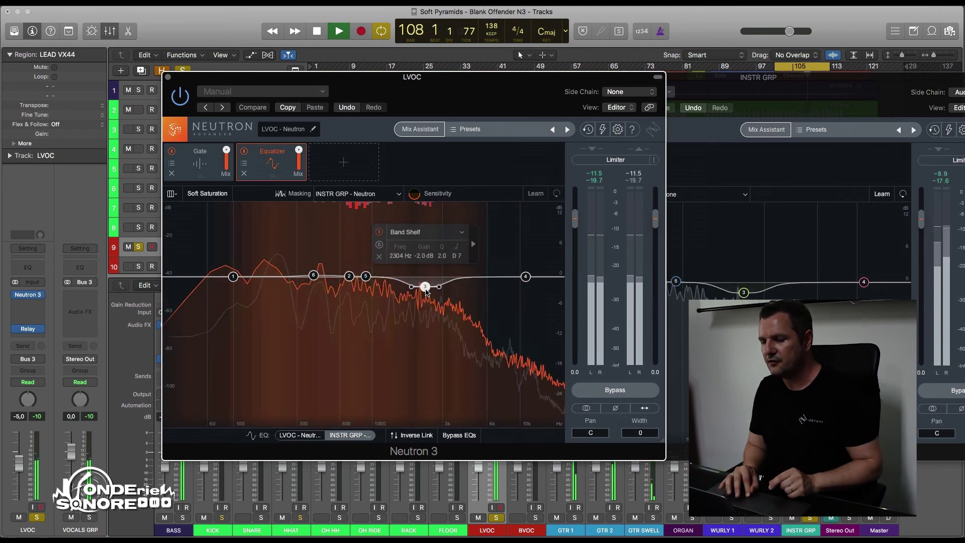
{"action": "left_click", "coordinate": [674, 100]}
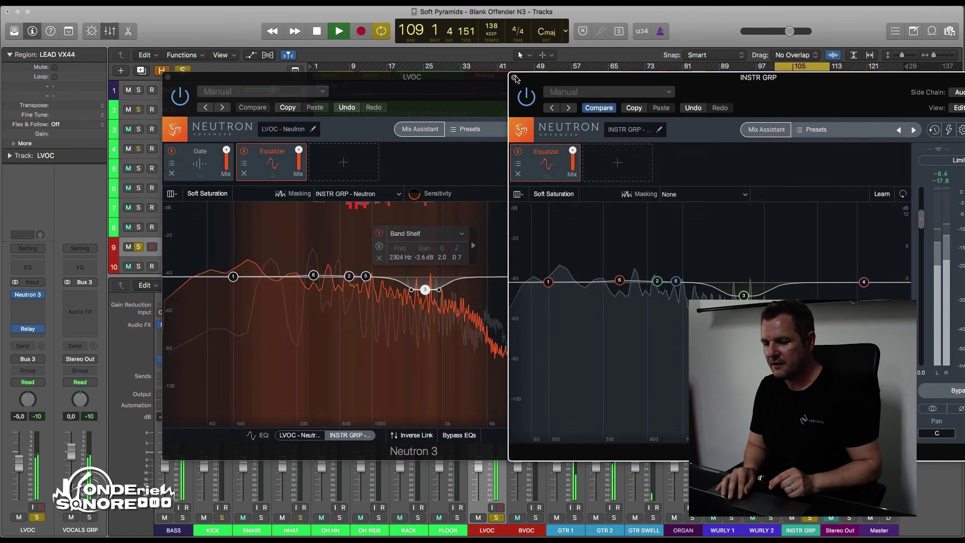
{"action": "left_click", "coordinate": [425, 290]}
{"action": "mouse_move", "coordinate": [424, 293]}
{"action": "left_mouse_down"}
{"action": "mouse_move", "coordinate": [424, 284]}
{"action": "mouse_move", "coordinate": [415, 299]}
{"action": "left_mouse_up"}
{"action": "left_click_drag", "start_coordinate": [366, 276], "coordinate": [374, 294]}
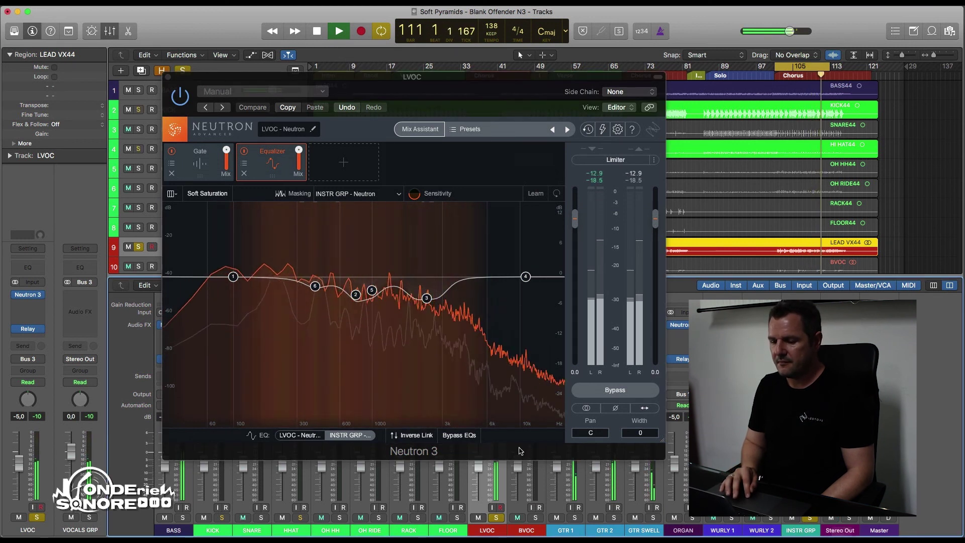
- Compare the mix with both Neutron equalizers bypassed and active during playback
{"action": "left_click", "coordinate": [472, 439]}
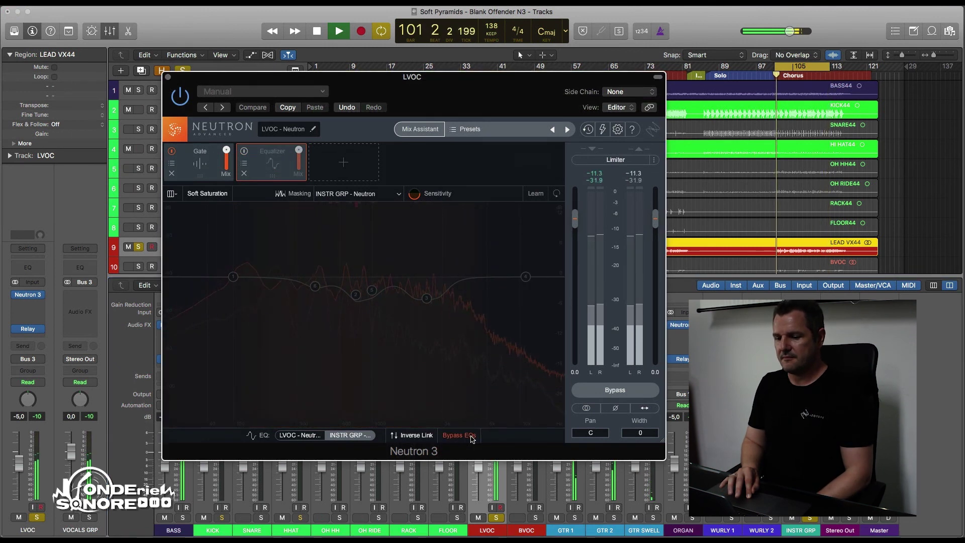
{"action": "left_click", "coordinate": [473, 437]}
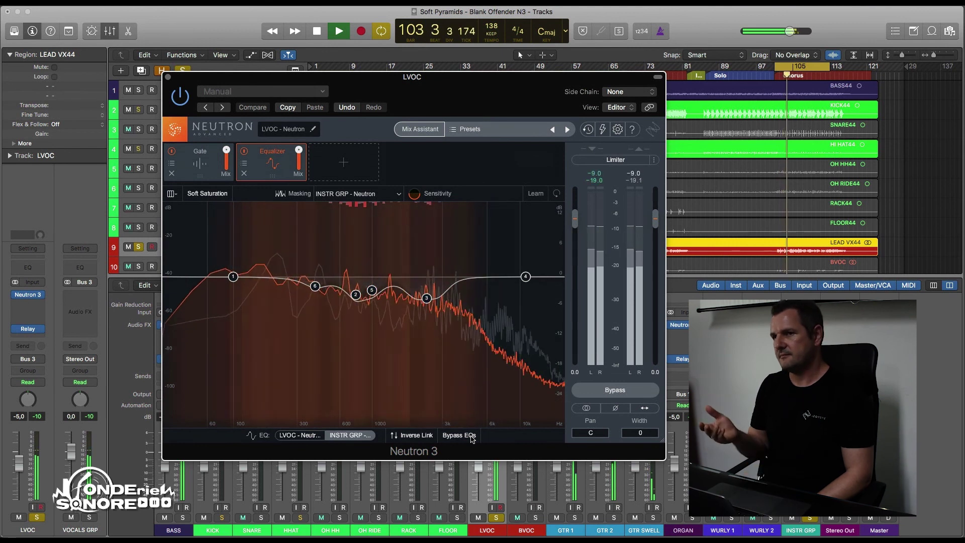
{"action": "left_click", "coordinate": [473, 437]}
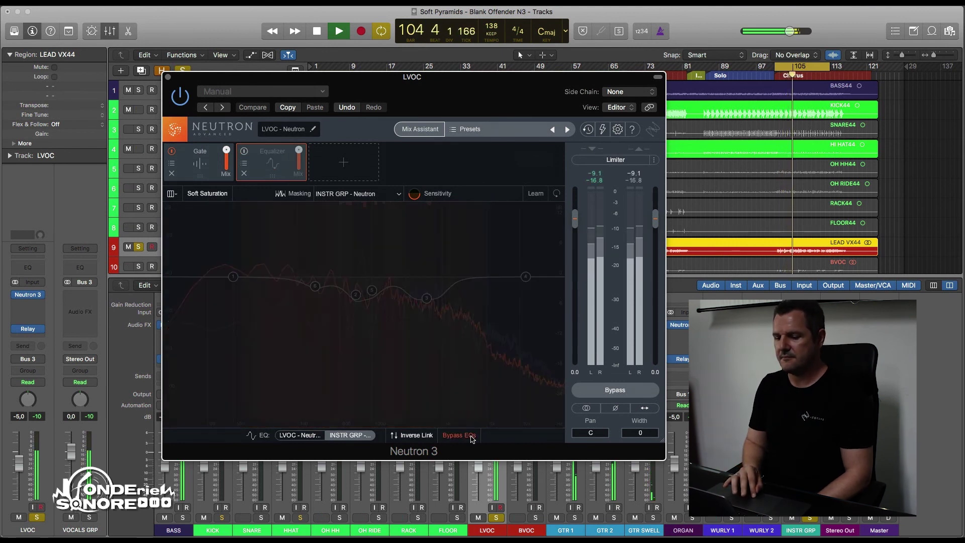
{"action": "left_click", "coordinate": [473, 437]}
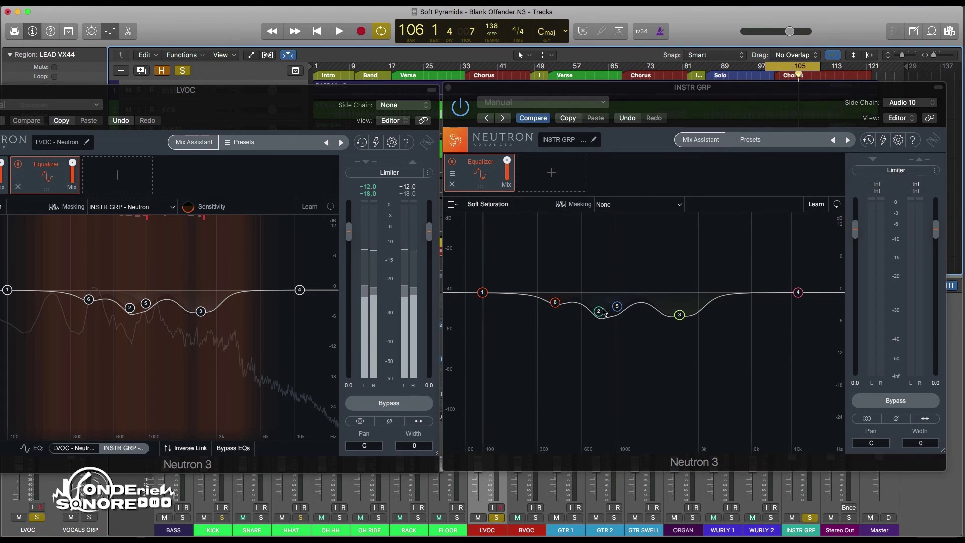
- Turn on Dynamic mode for equalizer bands 2, 5 and 3 in INSTR GRP's Neutron 3
{"action": "left_click", "coordinate": [599, 312]}
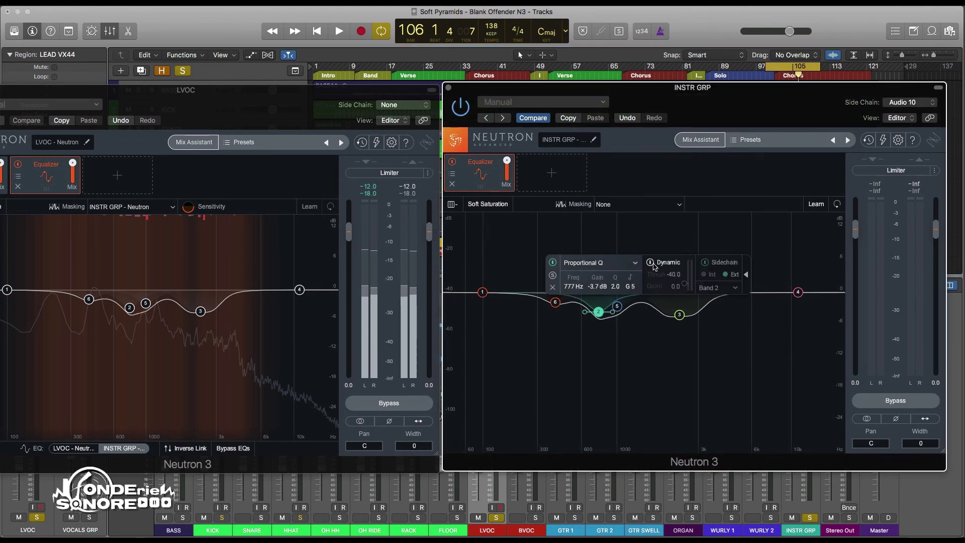
{"action": "left_click", "coordinate": [651, 263]}
{"action": "left_click", "coordinate": [618, 306]}
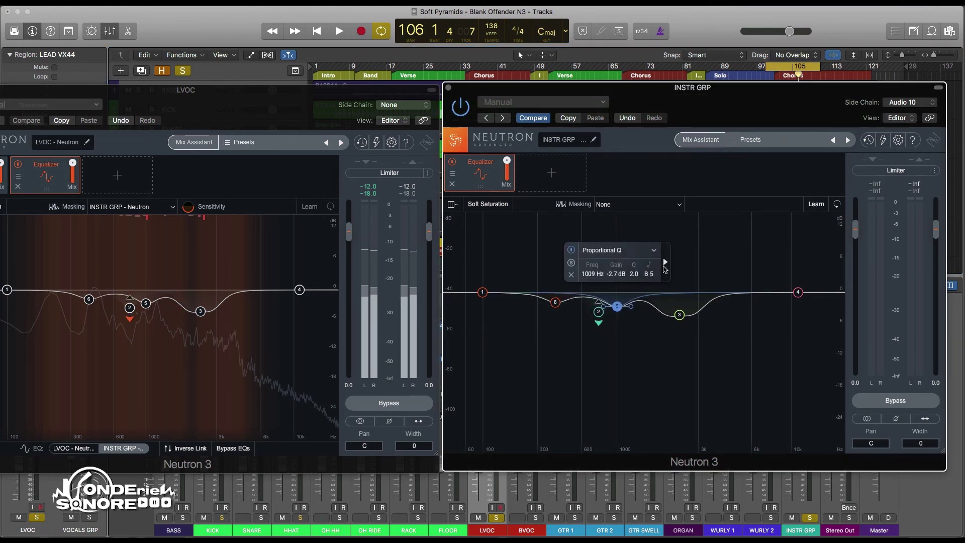
{"action": "left_click", "coordinate": [669, 257]}
{"action": "left_click", "coordinate": [680, 316]}
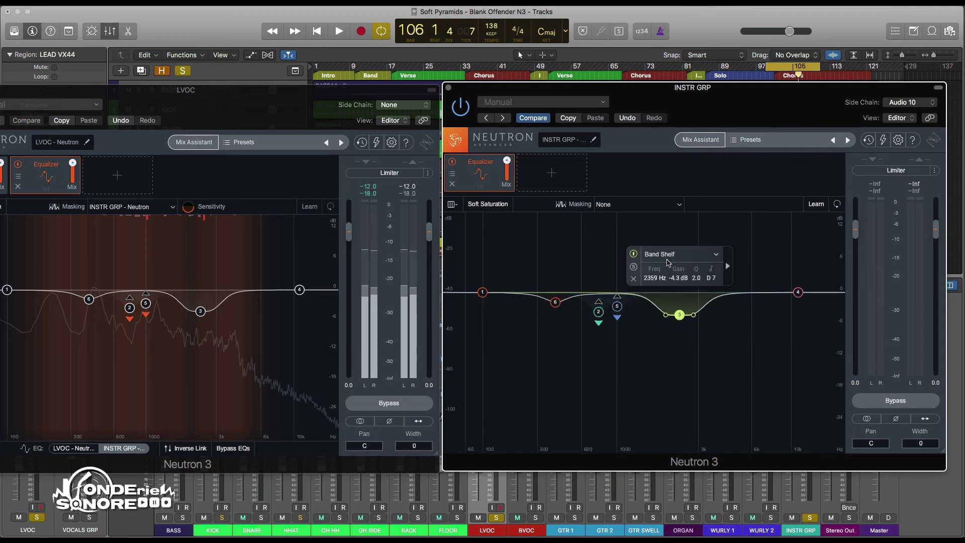
{"action": "left_click", "coordinate": [729, 264]}
{"action": "left_click", "coordinate": [731, 265]}
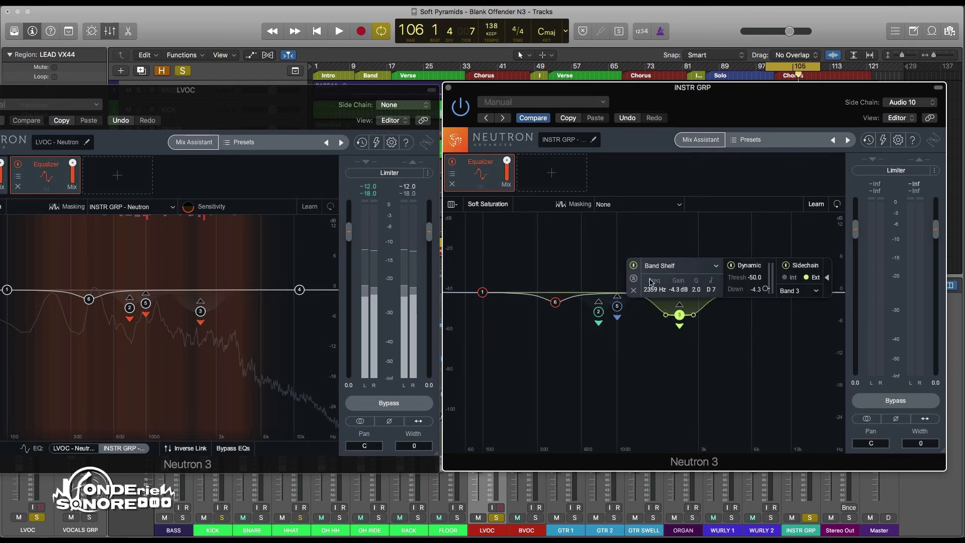
- Make INSTR GRP's equalizer band 6 dynamic and choose Band 6 for its external sidechain
{"action": "left_click", "coordinate": [555, 303]}
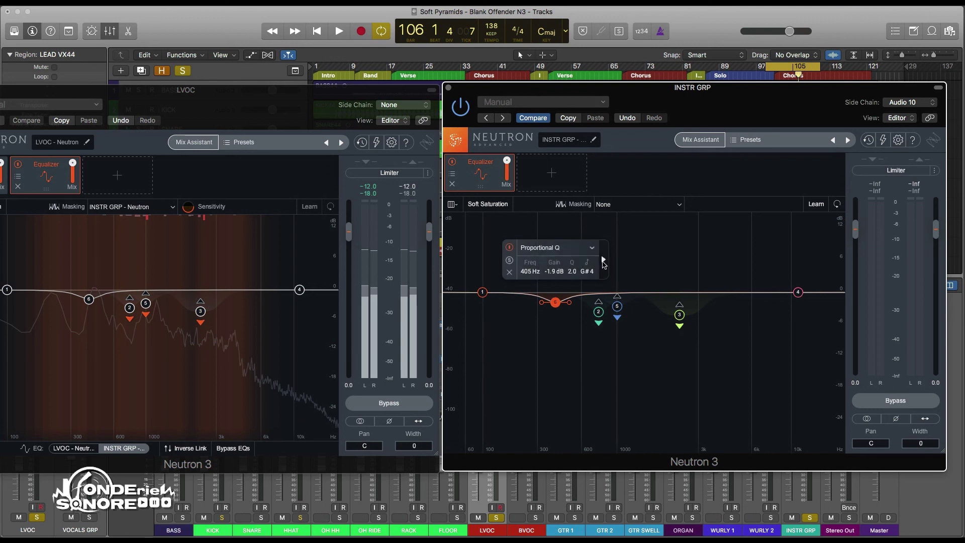
{"action": "left_click", "coordinate": [604, 261]}
{"action": "left_click", "coordinate": [607, 252]}
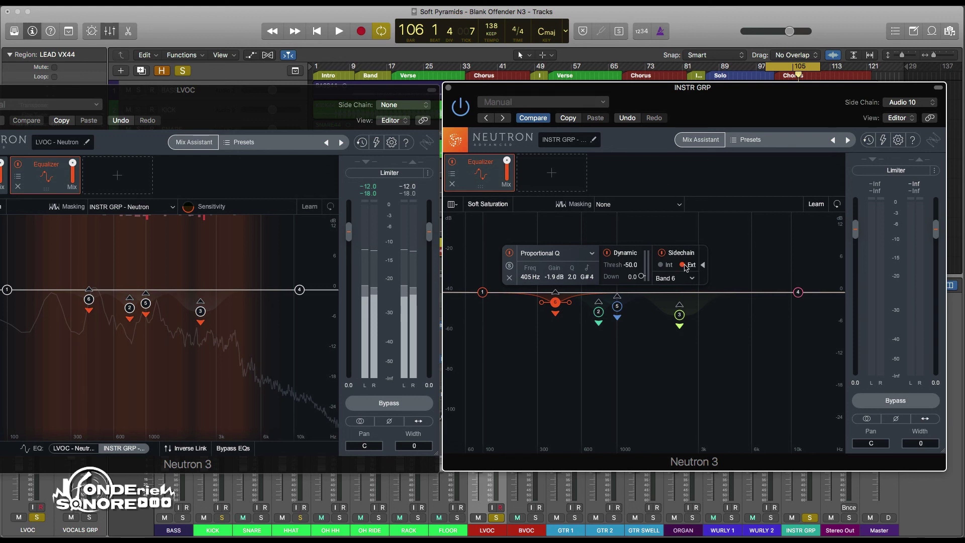
{"action": "left_click", "coordinate": [683, 279]}
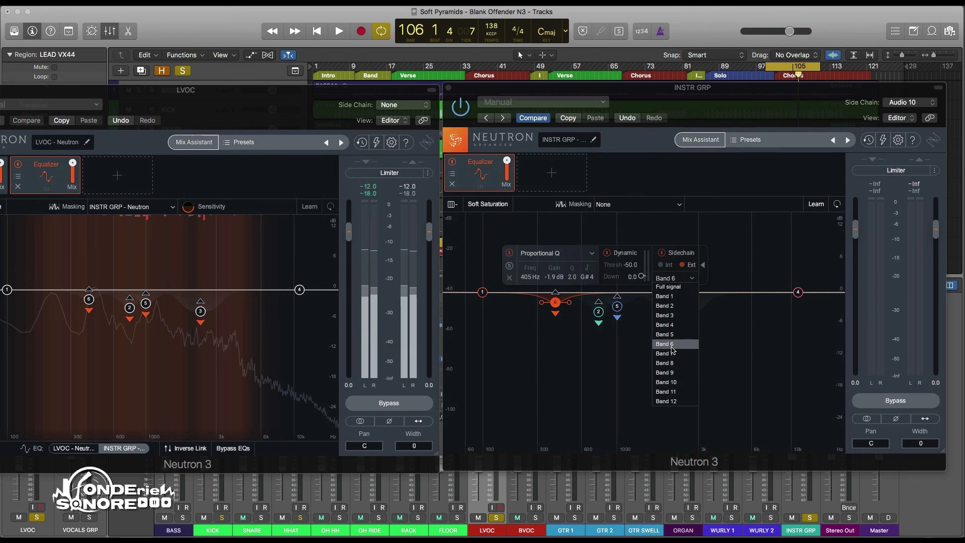
{"action": "left_click", "coordinate": [673, 349]}
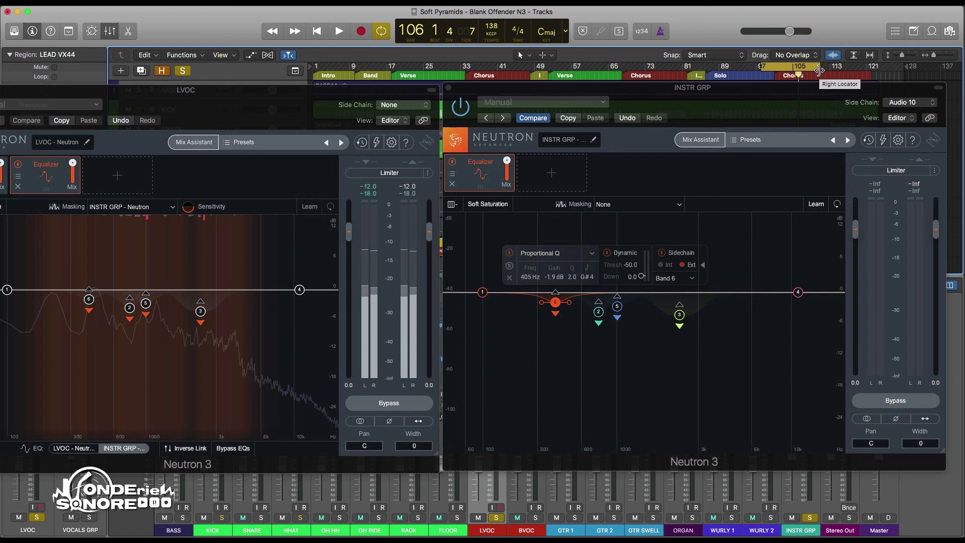
- Audition INSTR GRP's dynamic cuts with LVOC's own EQ curve displayed, comparing bypassed and active equalizers, and stop playback
{"action": "key", "text": "space"}
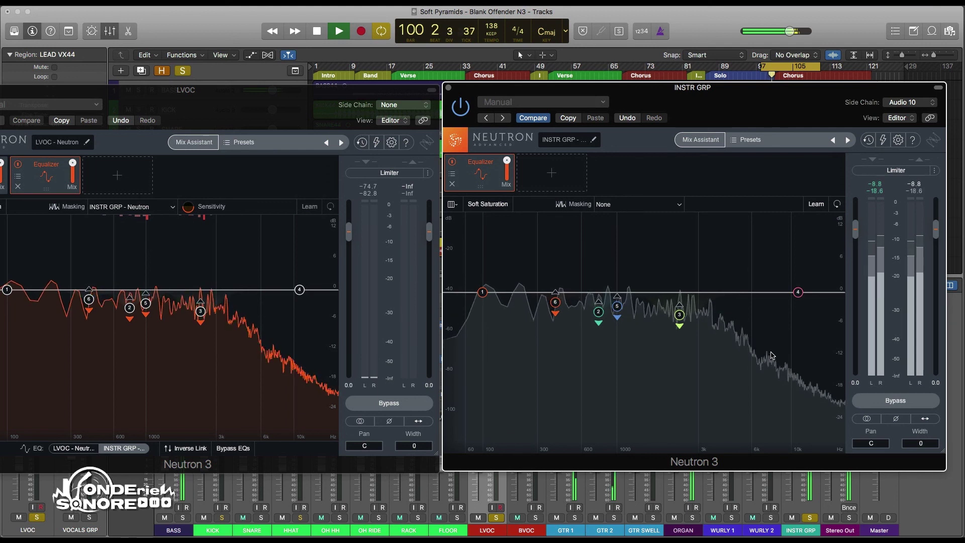
{"action": "left_click", "coordinate": [83, 449]}
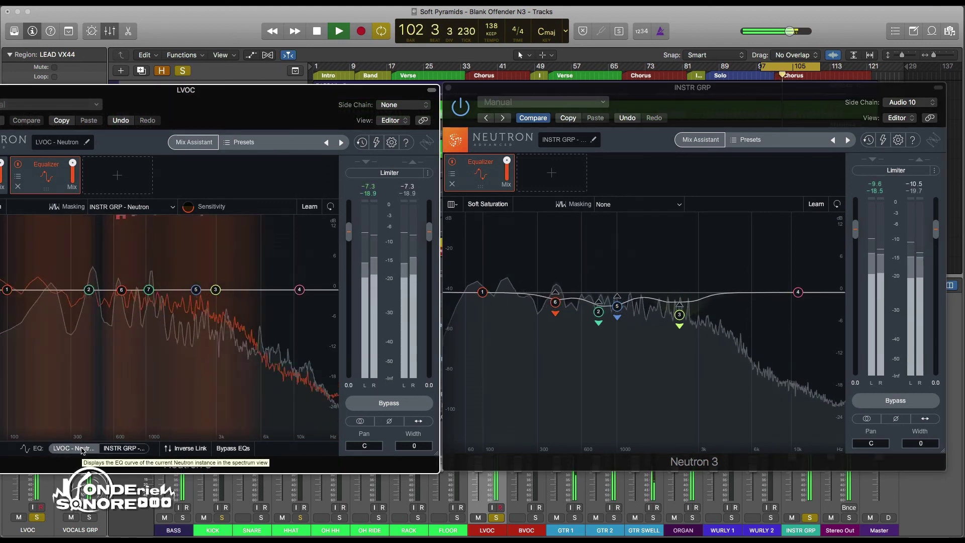
{"action": "left_click", "coordinate": [224, 450]}
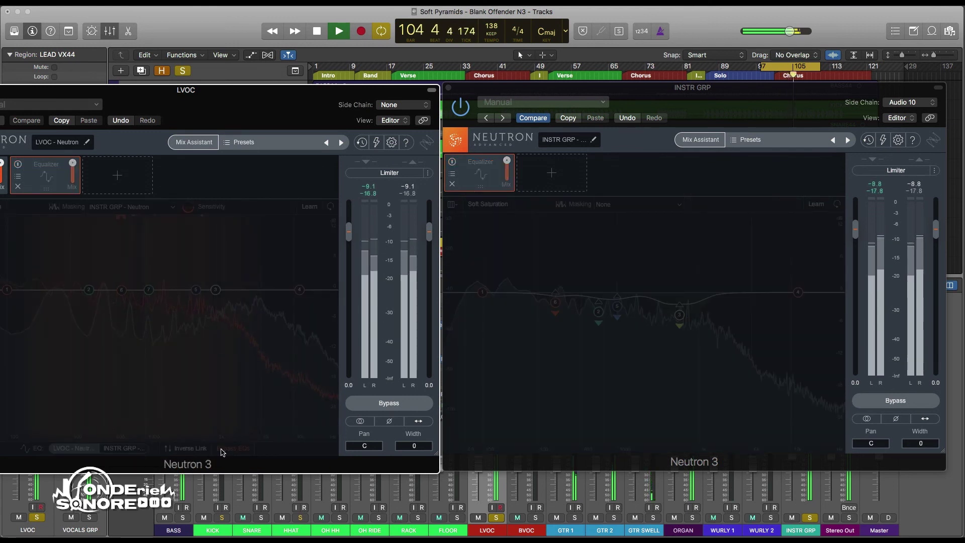
{"action": "left_click", "coordinate": [223, 450]}
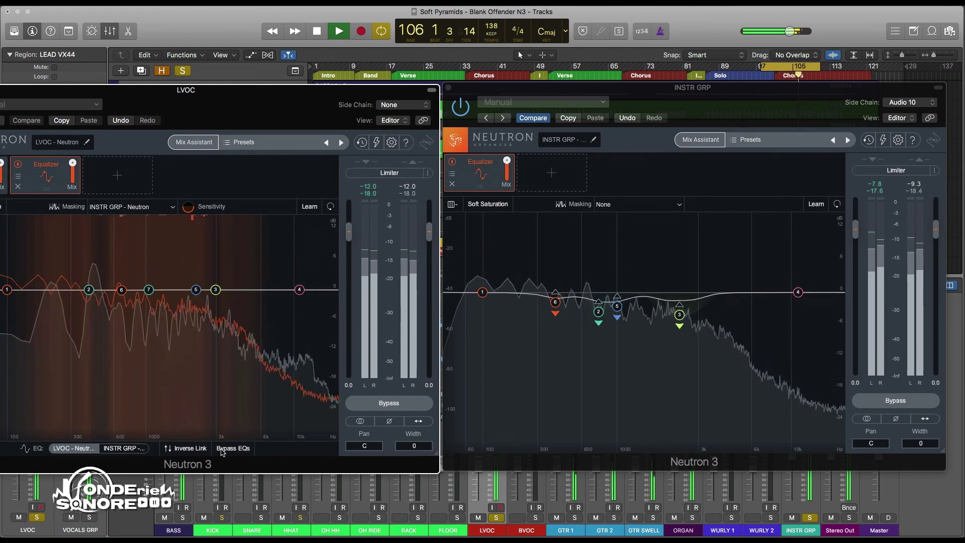
{"action": "key", "text": "space"}
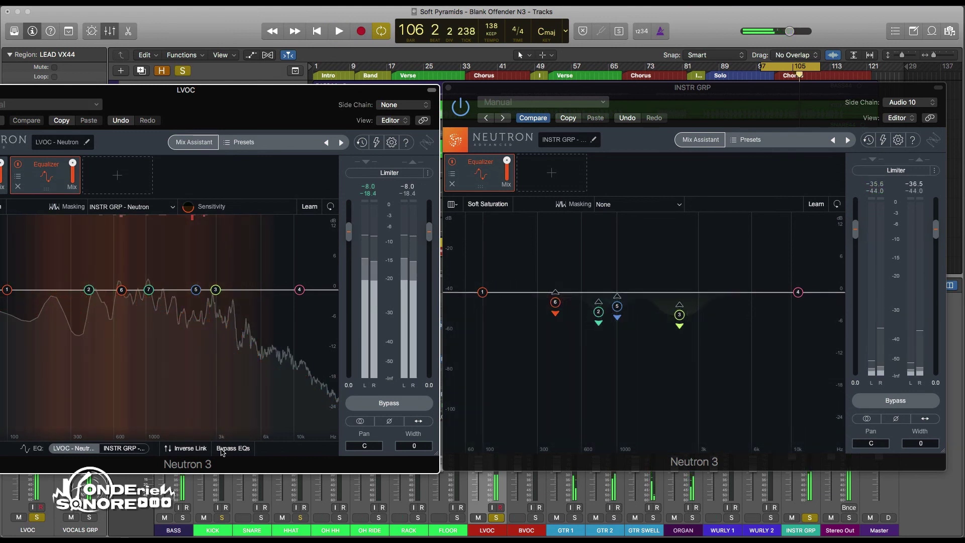
- Bring LVOC's plug-in window fully into view and turn off Dynamic mode on INSTR GRP's equalizer bands 3, 5, 2 and 6
{"action": "left_click_drag", "start_coordinate": [251, 114], "coordinate": [356, 111]}
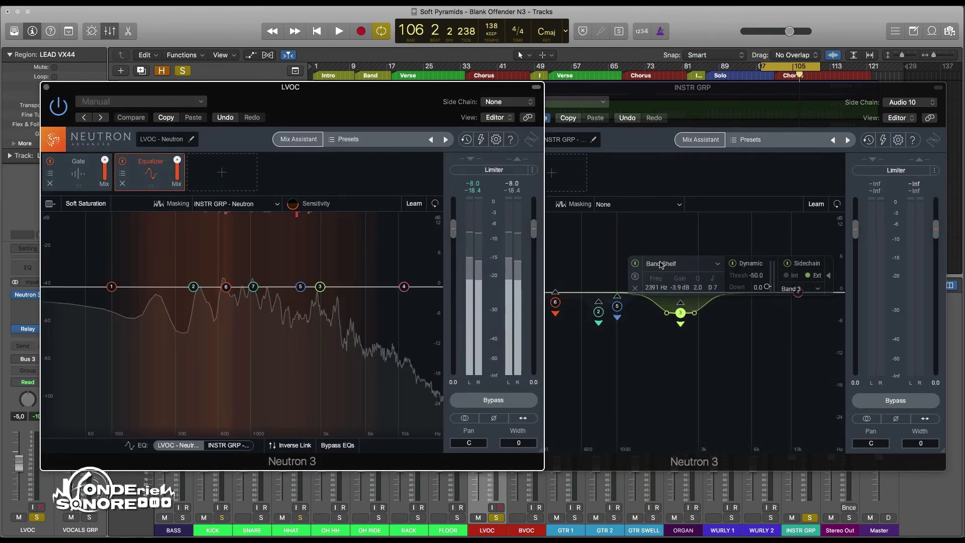
{"action": "left_click", "coordinate": [732, 263]}
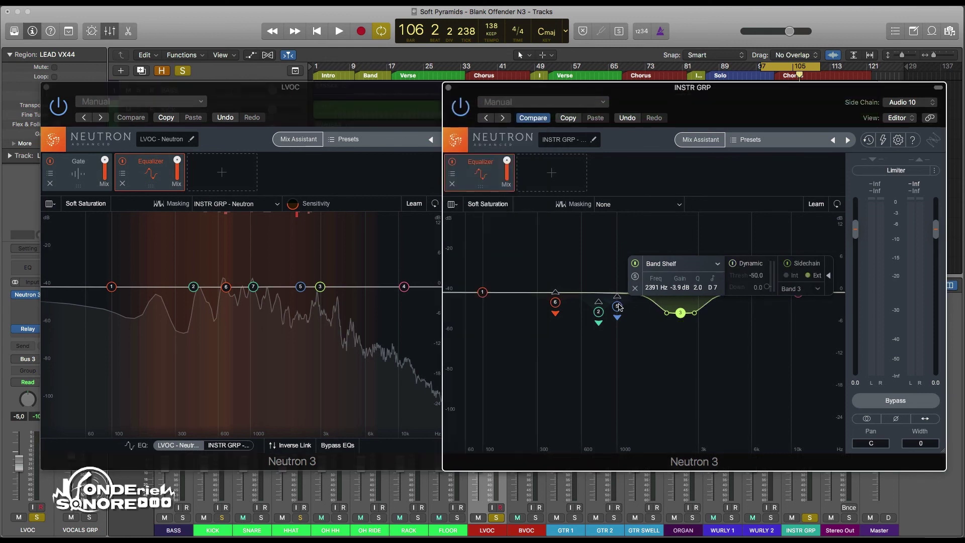
{"action": "left_click", "coordinate": [598, 313]}
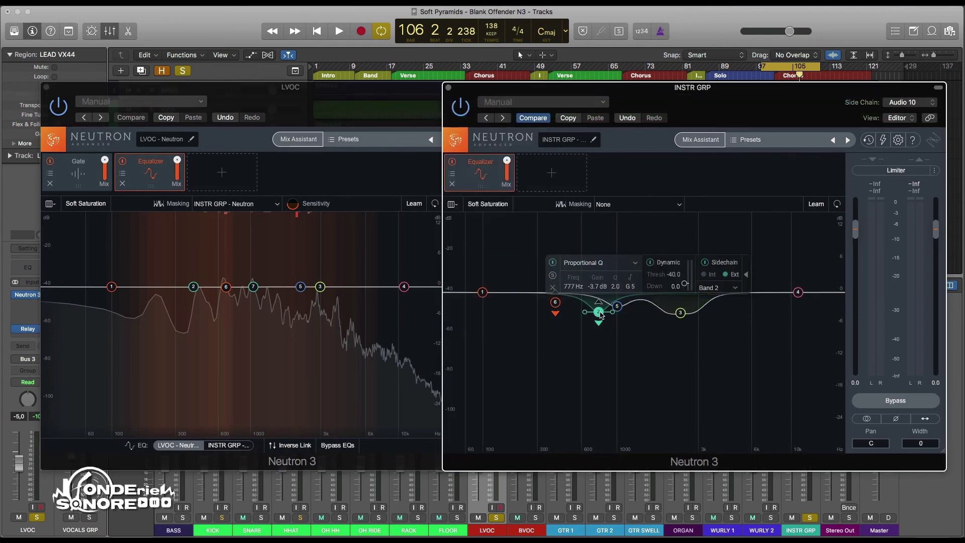
{"action": "left_click", "coordinate": [650, 263]}
{"action": "left_click", "coordinate": [556, 305]}
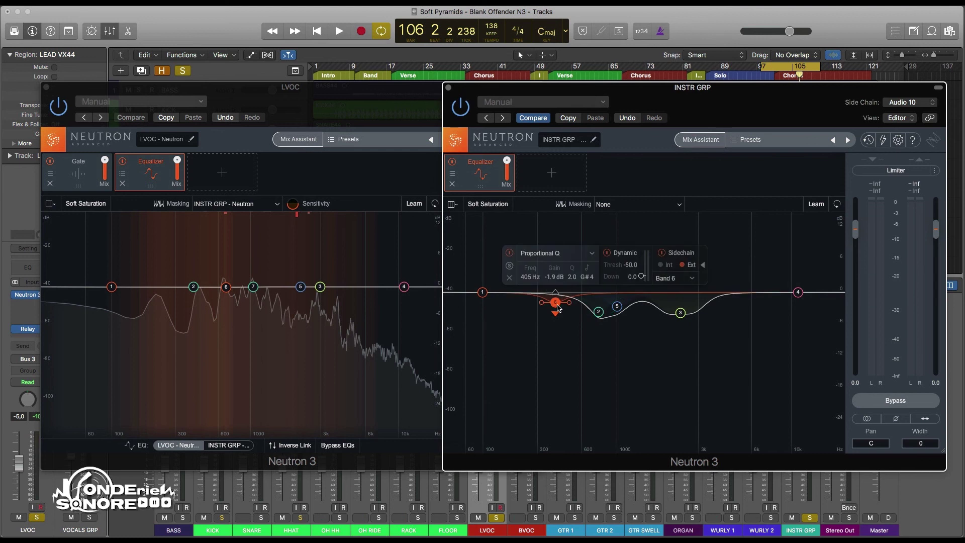
{"action": "left_click", "coordinate": [609, 253]}
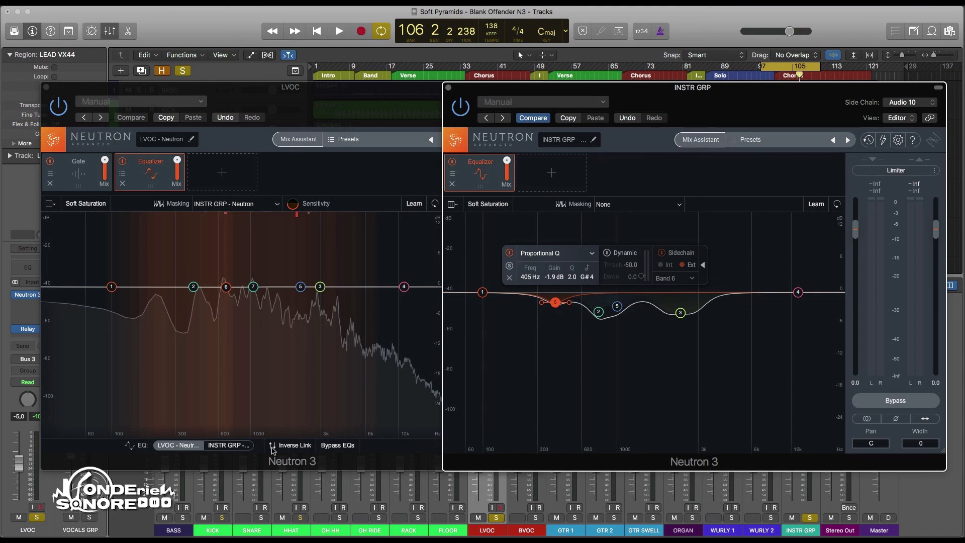
- Display INSTR GRP's EQ curve in LVOC's Neutron 3 and bring its bands 2, 5, 3 and 6 back to about 0 dB
{"action": "left_click", "coordinate": [240, 447]}
{"action": "left_click_drag", "start_coordinate": [235, 304], "coordinate": [250, 289]}
{"action": "left_click", "coordinate": [250, 300]}
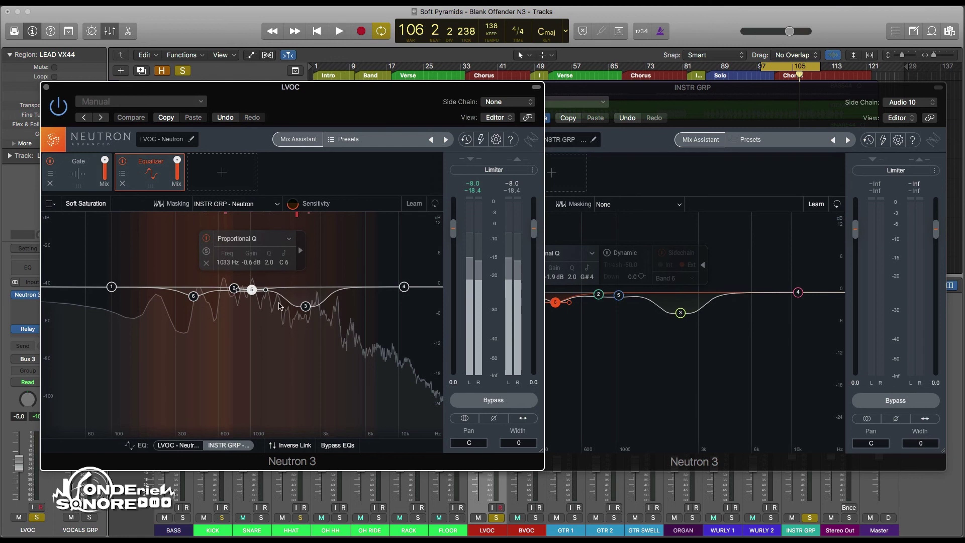
{"action": "left_click_drag", "start_coordinate": [302, 309], "coordinate": [304, 287]}
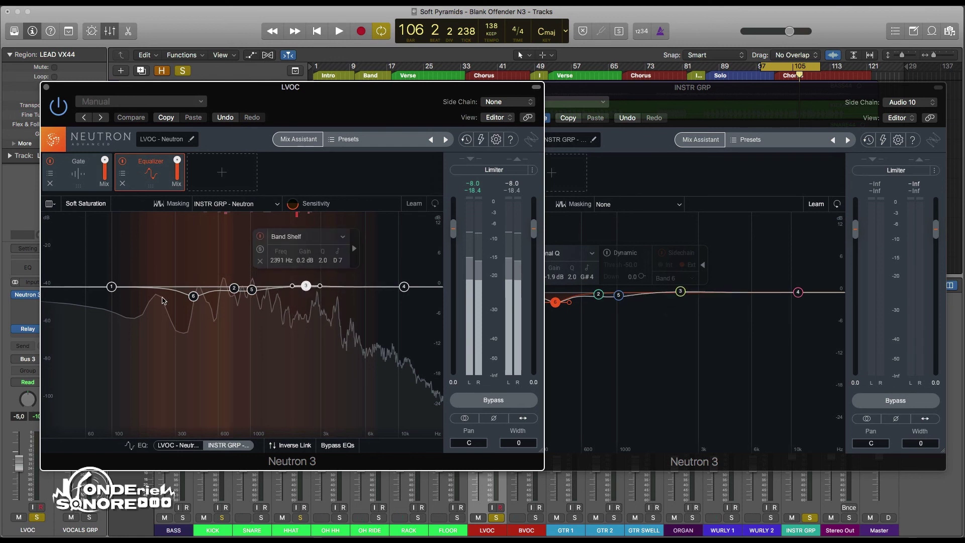
{"action": "left_click_drag", "start_coordinate": [193, 296], "coordinate": [194, 288]}
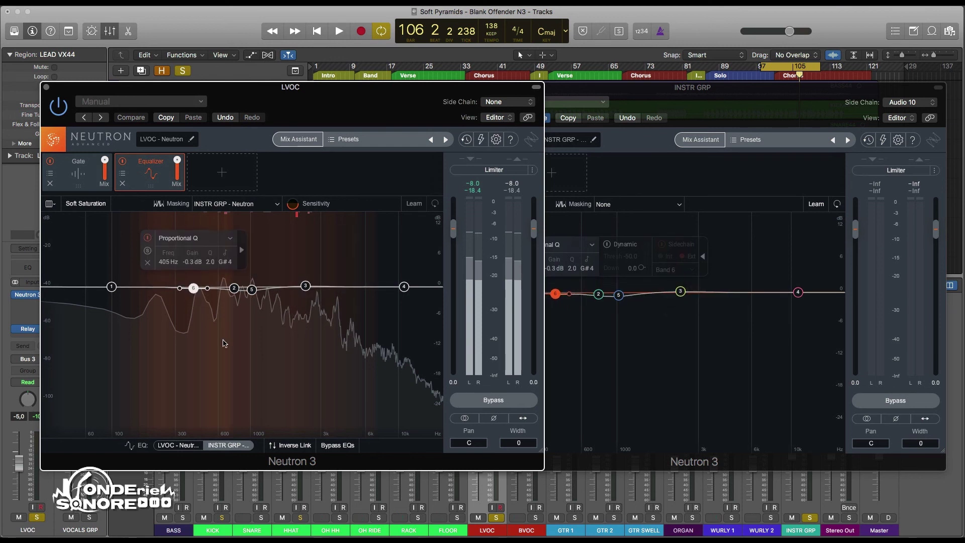
- Enable Inverse Link and cut INSTR GRP's bands 3, 5, 2 and 6, with band 6 at -1.8 dB and 405 Hz
{"action": "left_click", "coordinate": [283, 445]}
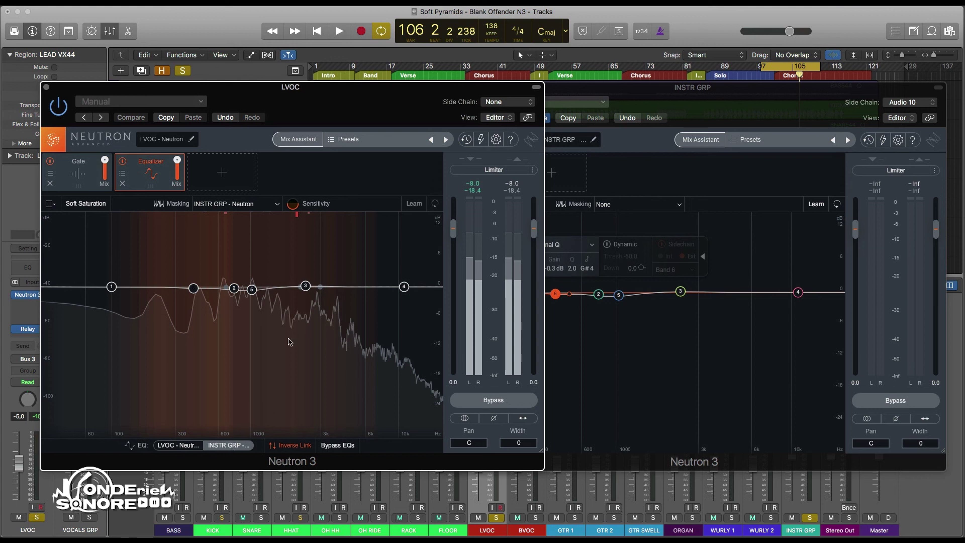
{"action": "left_click_drag", "start_coordinate": [304, 289], "coordinate": [307, 301]}
{"action": "left_click_drag", "start_coordinate": [251, 290], "coordinate": [193, 295]}
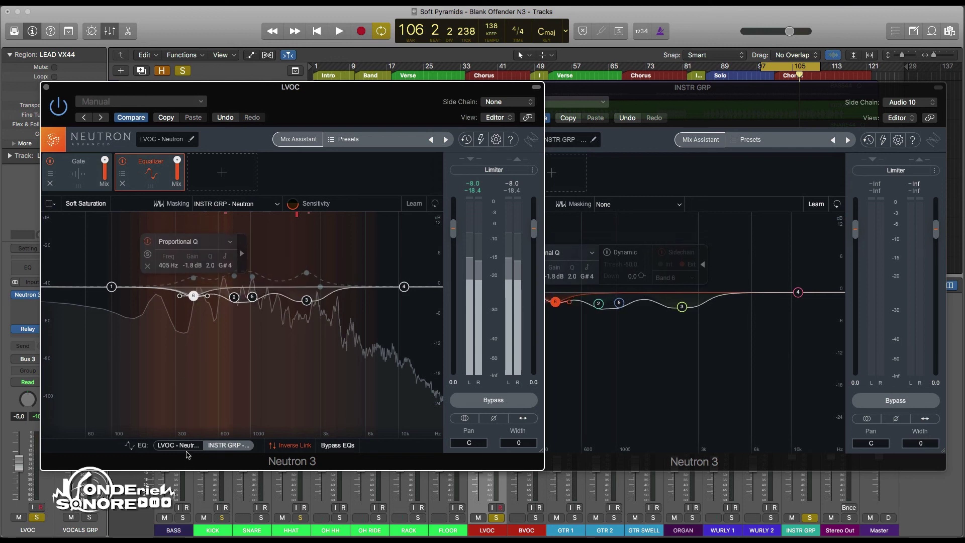
- Start playback, shift the cycle range slightly later, and set INSTR GRP's band 3 to about -2.2 dB at 2428 Hz
{"action": "key", "text": "space"}
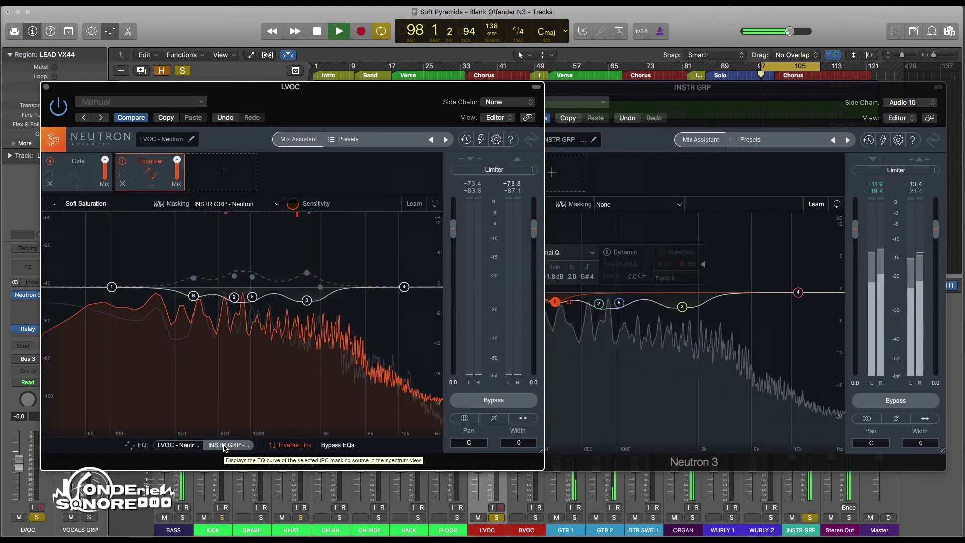
{"action": "left_click_drag", "start_coordinate": [779, 70], "coordinate": [794, 70]}
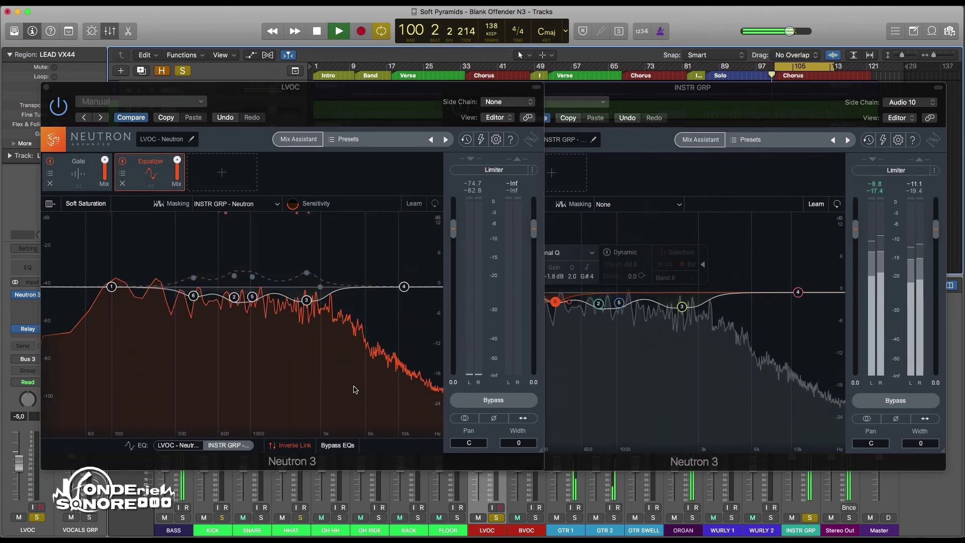
{"action": "left_click", "coordinate": [306, 300]}
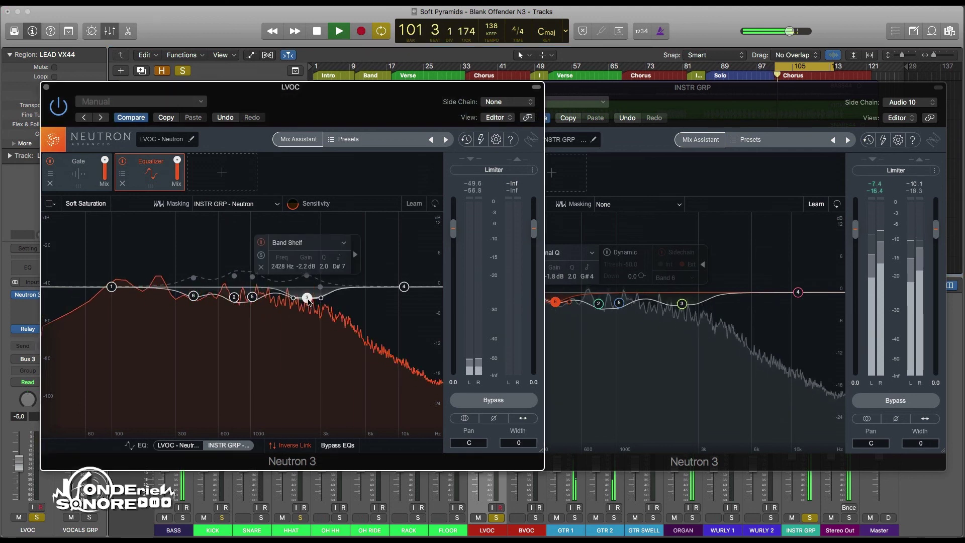
{"action": "left_click_drag", "start_coordinate": [308, 301], "coordinate": [308, 303]}
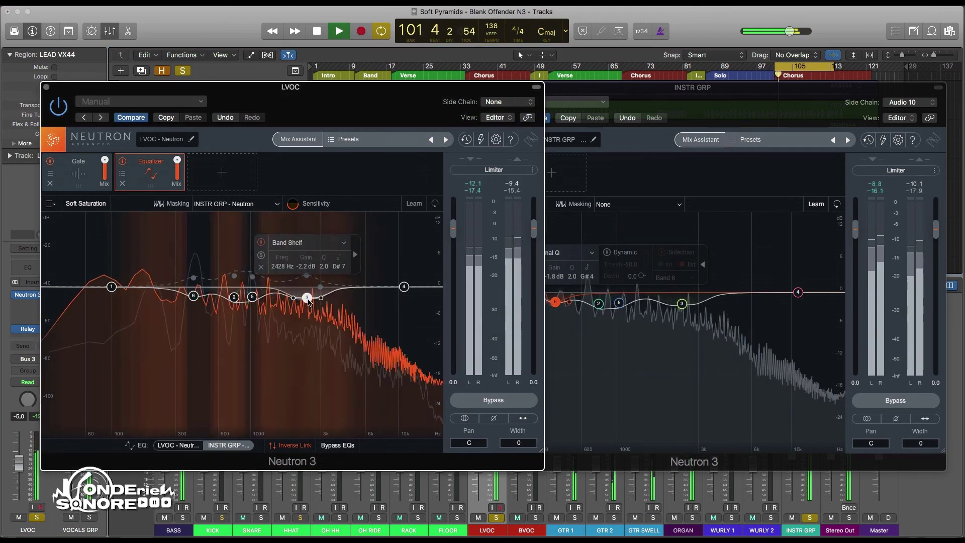
- Set INSTR GRP's band 5 to -1.9 dB and band 2 to -2.8 dB at 711 Hz, and compare with both EQs bypassed
{"action": "left_click", "coordinate": [253, 296]}
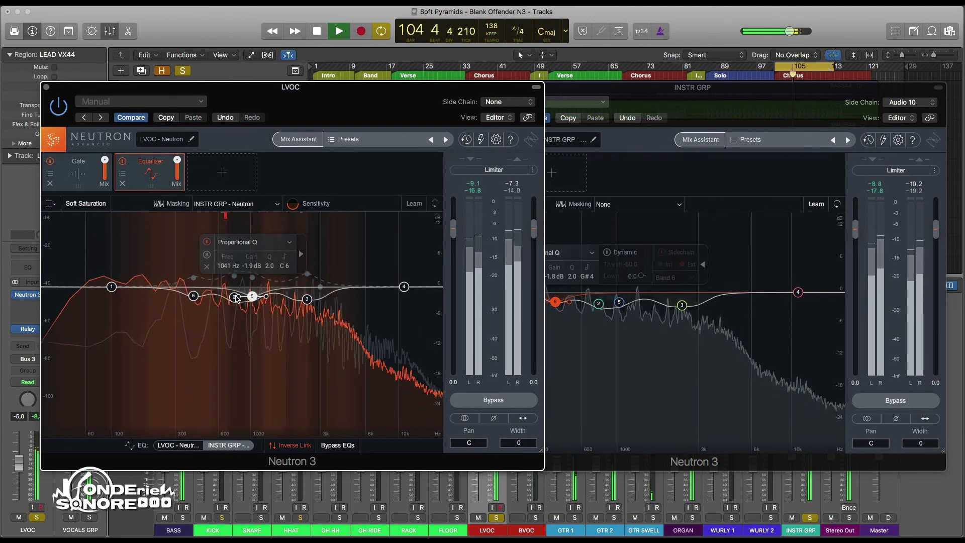
{"action": "left_click_drag", "start_coordinate": [253, 296], "coordinate": [228, 302]}
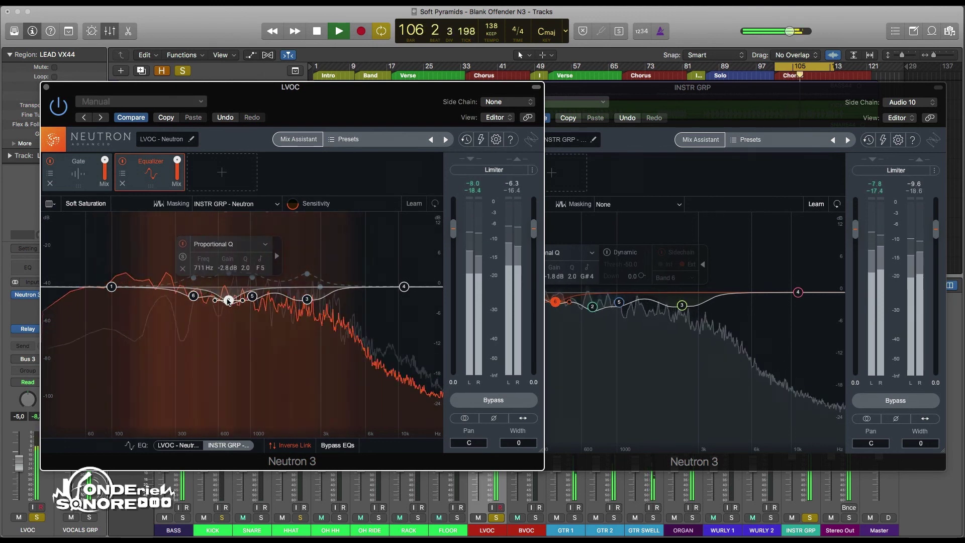
{"action": "left_click", "coordinate": [336, 445]}
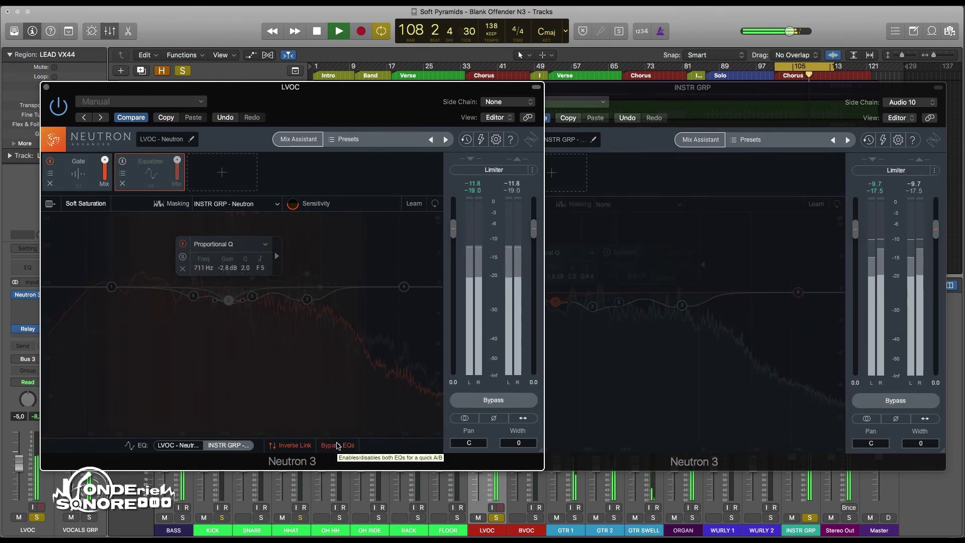
{"action": "left_click", "coordinate": [337, 445]}
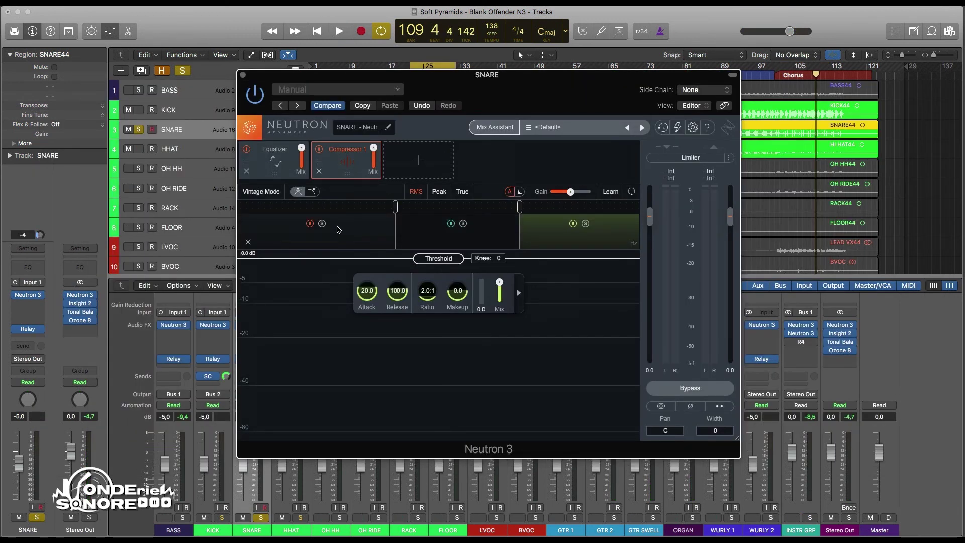
- Reduce SNARE's Compressor 1 to a single band and play the snare with the Equalizer module displayed
{"action": "left_click", "coordinate": [248, 242]}
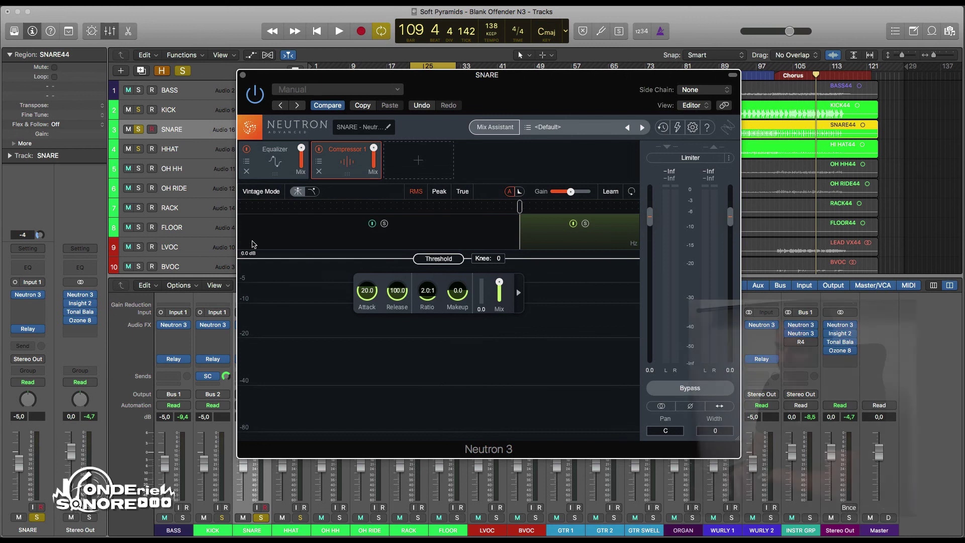
{"action": "left_click", "coordinate": [528, 243]}
{"action": "left_click", "coordinate": [285, 159]}
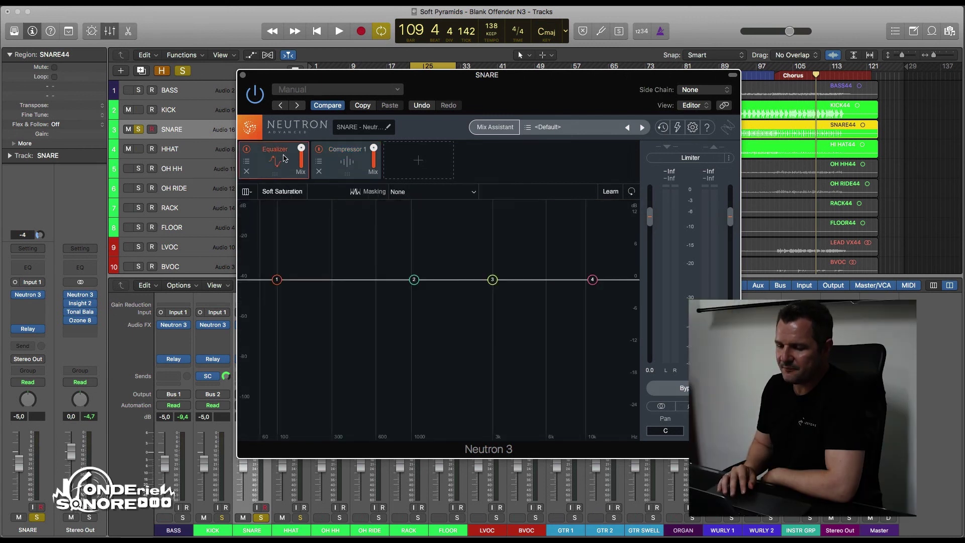
{"action": "key", "text": "space"}
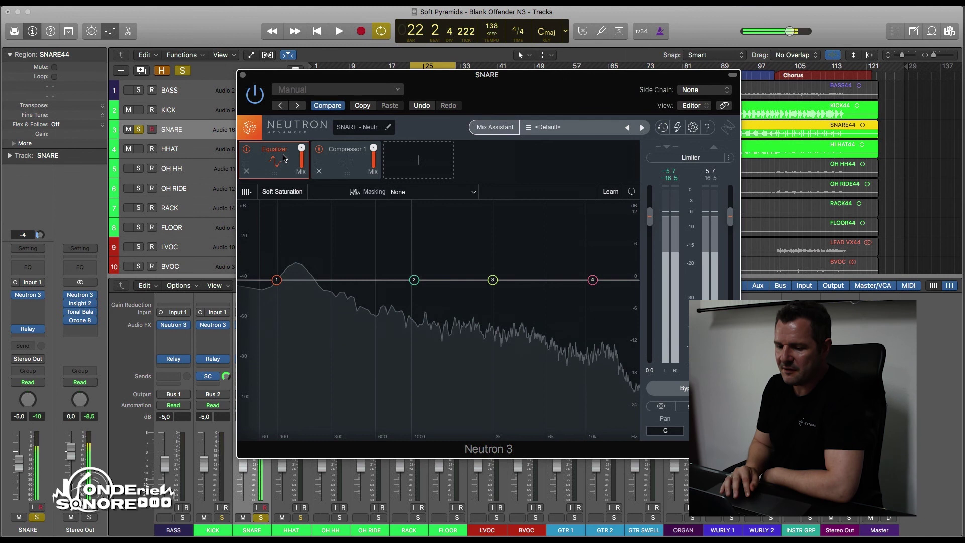
- Lower SNARE's Compressor 1 threshold to -20.2 dB and briefly play the snare through it
{"action": "left_click", "coordinate": [364, 164]}
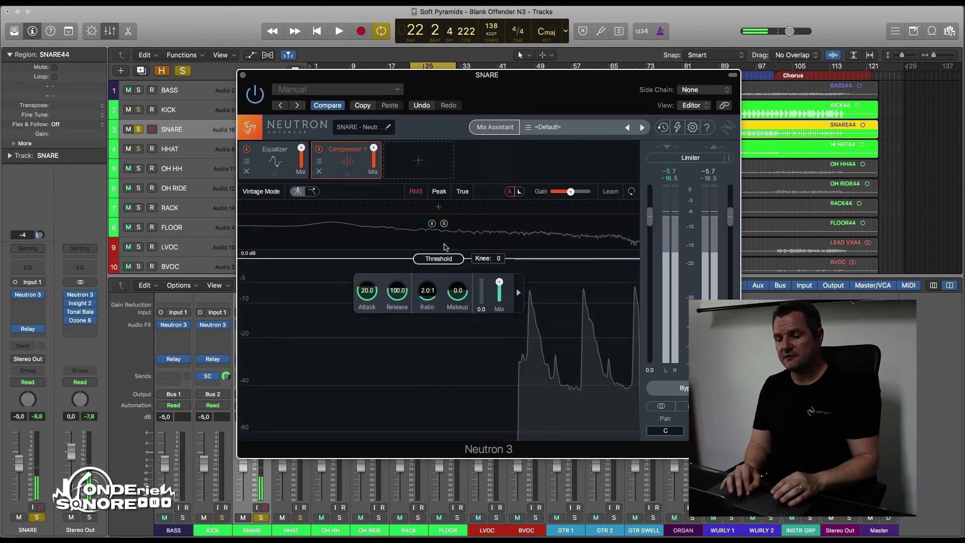
{"action": "left_click_drag", "start_coordinate": [441, 260], "coordinate": [443, 339]}
{"action": "key", "text": "space"}
{"action": "key", "text": "space"}
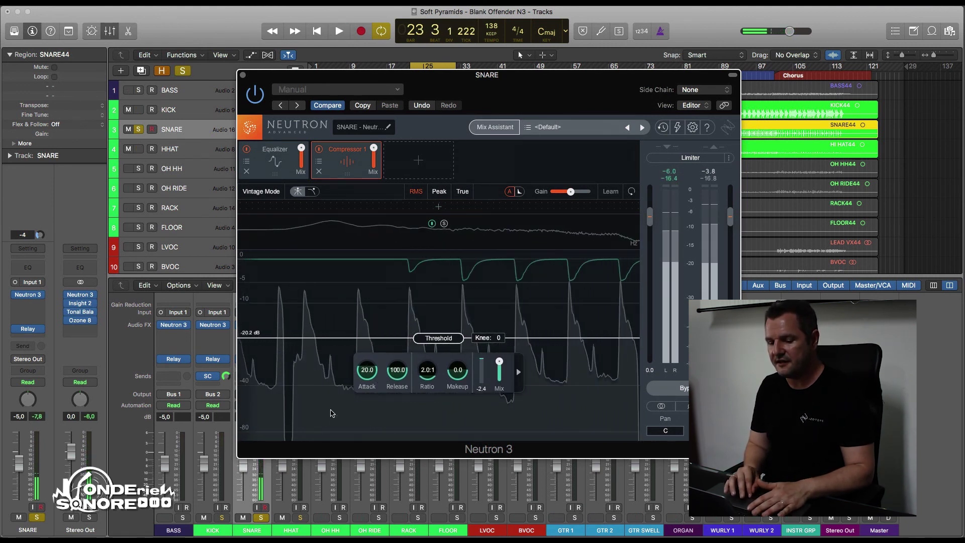
- Mute Stereo Out and set Compressor 1 to attack 0.1, release 2158, ratio 6.4:1 and knee 48 during playback
{"action": "left_click", "coordinate": [71, 518]}
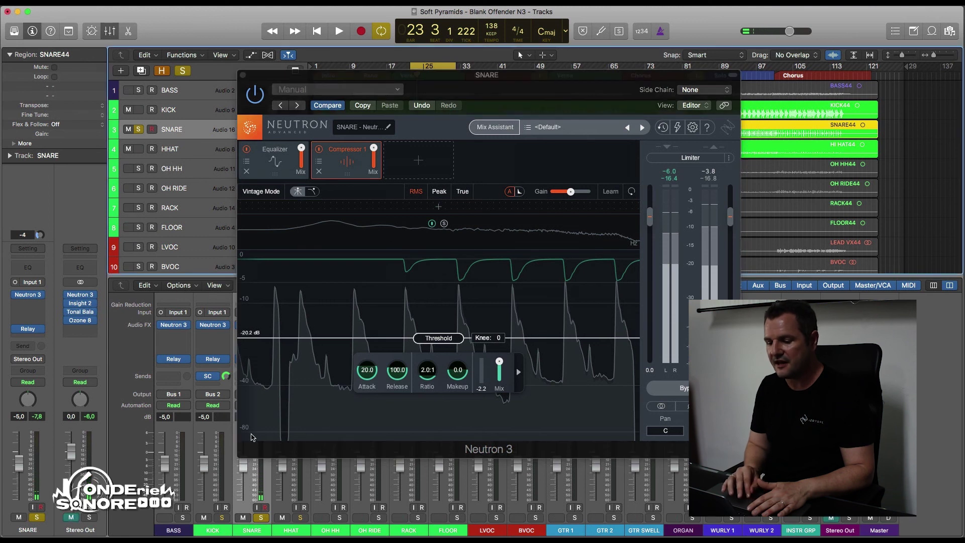
{"action": "left_click", "coordinate": [367, 373]}
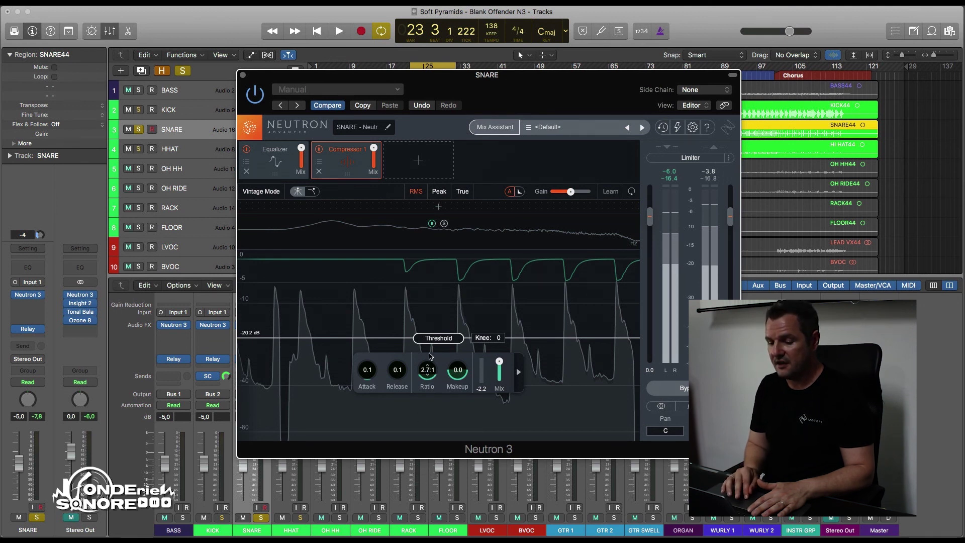
{"action": "key", "text": "space"}
{"action": "left_click_drag", "start_coordinate": [429, 356], "coordinate": [607, 289]}
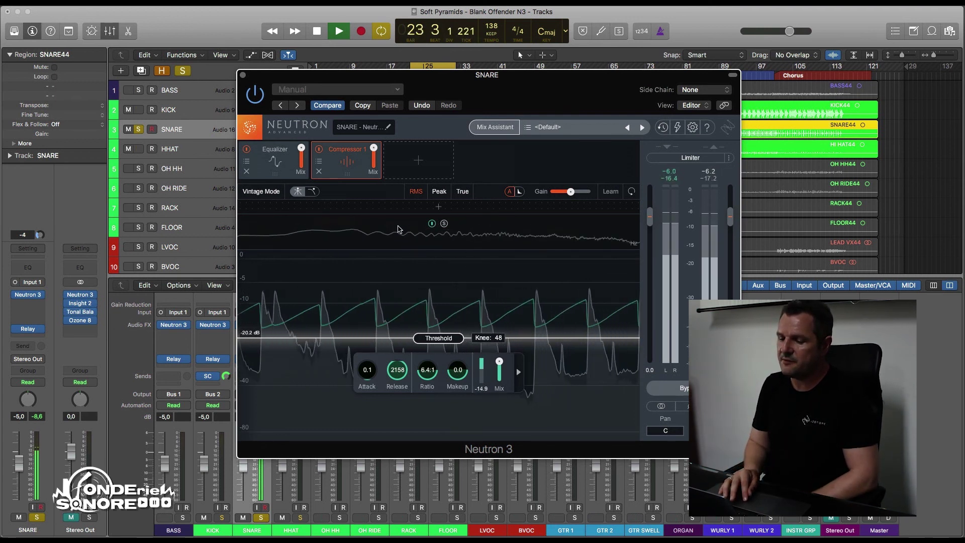
- Split SNARE's Compressor 1 into three frequency bands and select each band in turn to show its own settings
{"action": "left_click", "coordinate": [380, 208]}
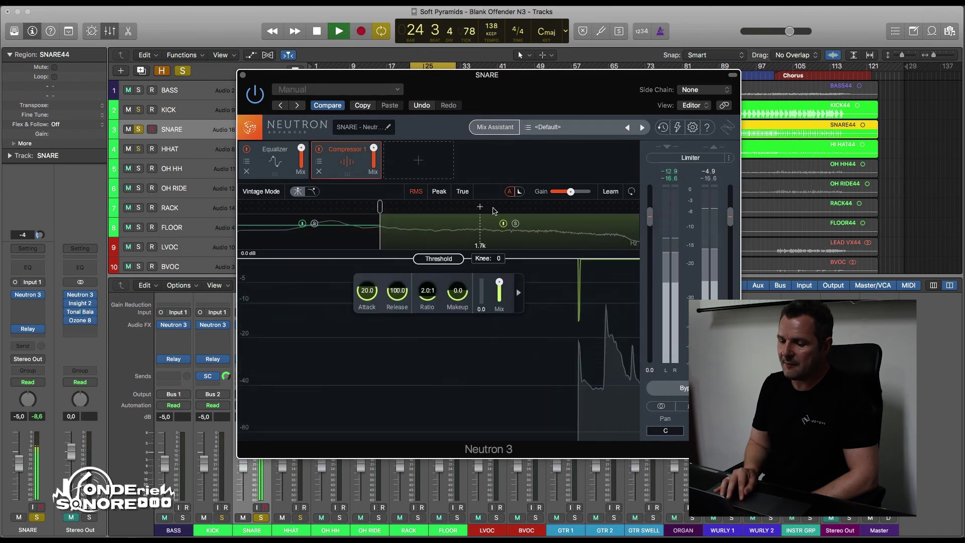
{"action": "left_click", "coordinate": [524, 207]}
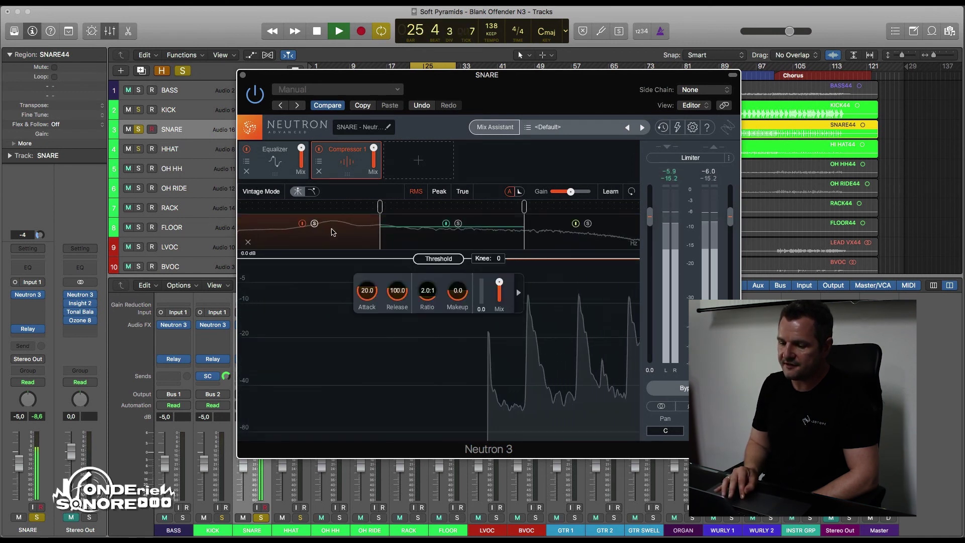
{"action": "left_click", "coordinate": [397, 237]}
{"action": "left_click", "coordinate": [579, 237]}
{"action": "left_click", "coordinate": [467, 240]}
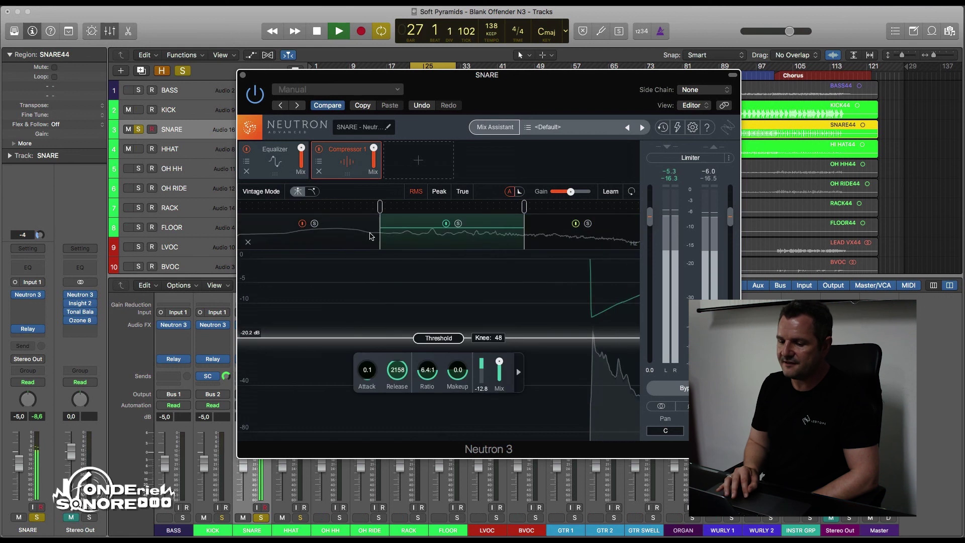
{"action": "left_click", "coordinate": [371, 237]}
- Have Learn place Compressor 1's crossover points and move the upper crossover to a lower frequency
{"action": "left_click", "coordinate": [610, 192]}
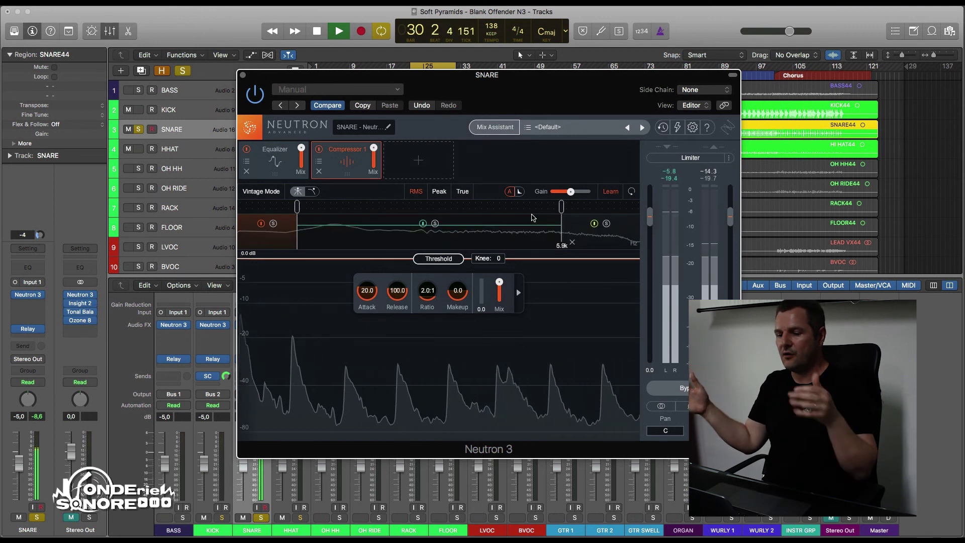
{"action": "left_click_drag", "start_coordinate": [561, 228], "coordinate": [528, 230]}
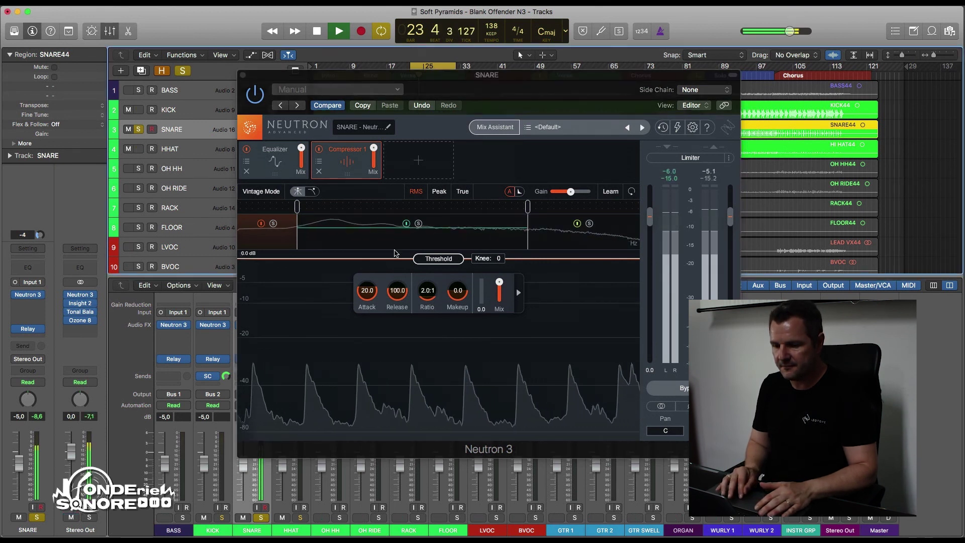
- Solo Compressor 1's middle and high bands in turn to hear them separately, and stop playback
{"action": "left_click", "coordinate": [418, 224]}
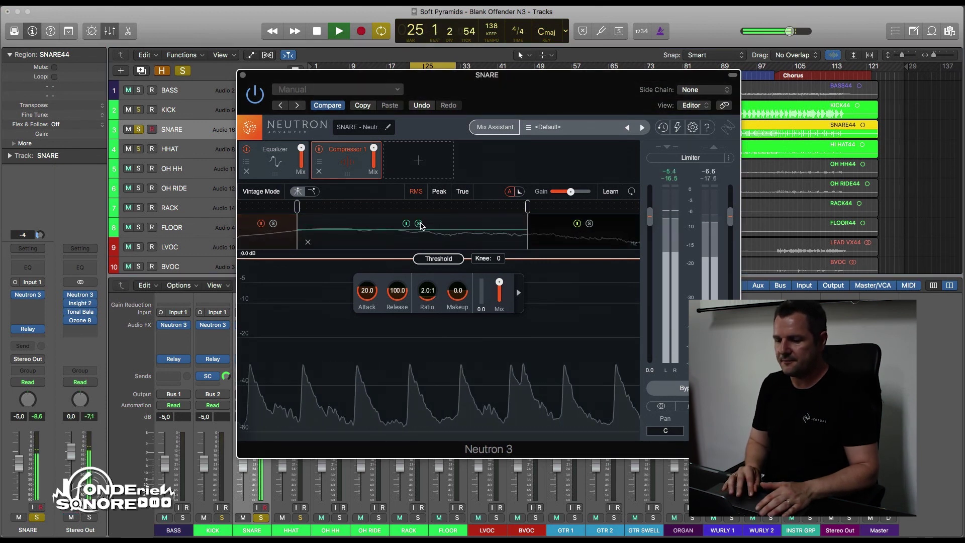
{"action": "left_click", "coordinate": [589, 224]}
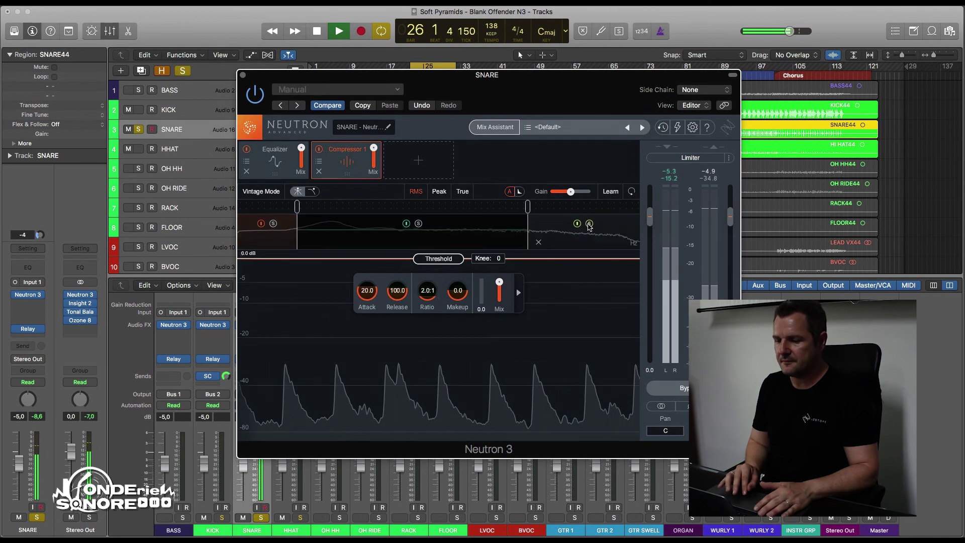
{"action": "key", "text": "space"}
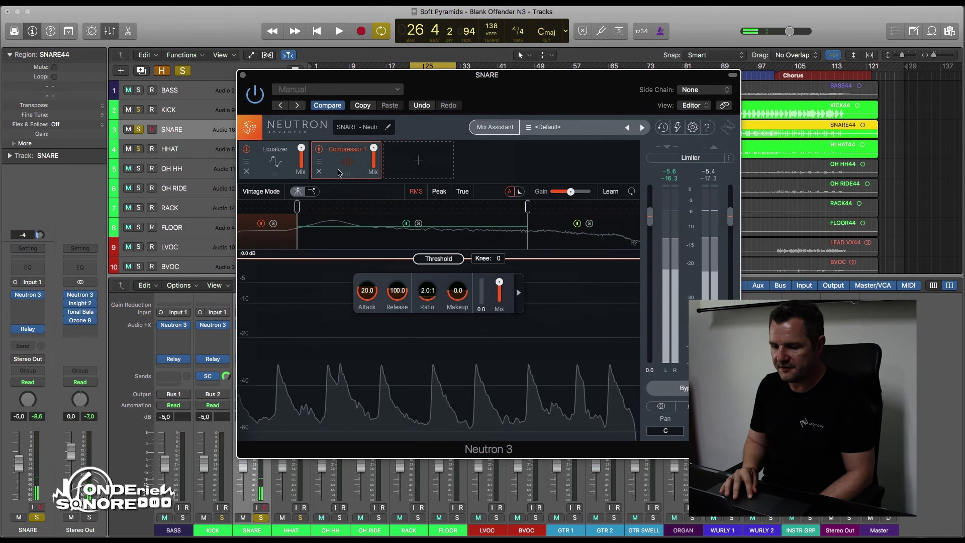
- Replace Compressor 1 with a Transient Shaper module in SNARE's Neutron 3
{"action": "left_click", "coordinate": [319, 171]}
{"action": "left_click", "coordinate": [346, 162]}
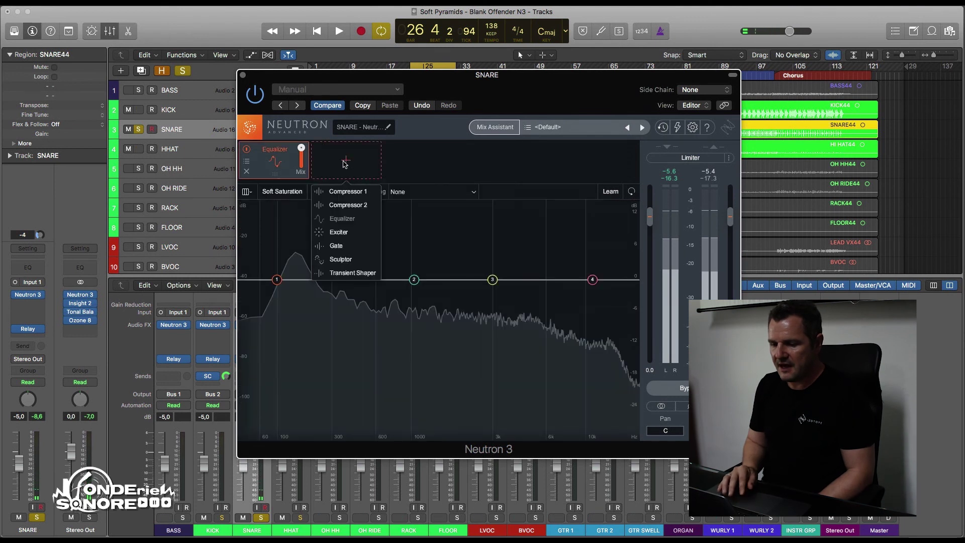
{"action": "left_click", "coordinate": [346, 272]}
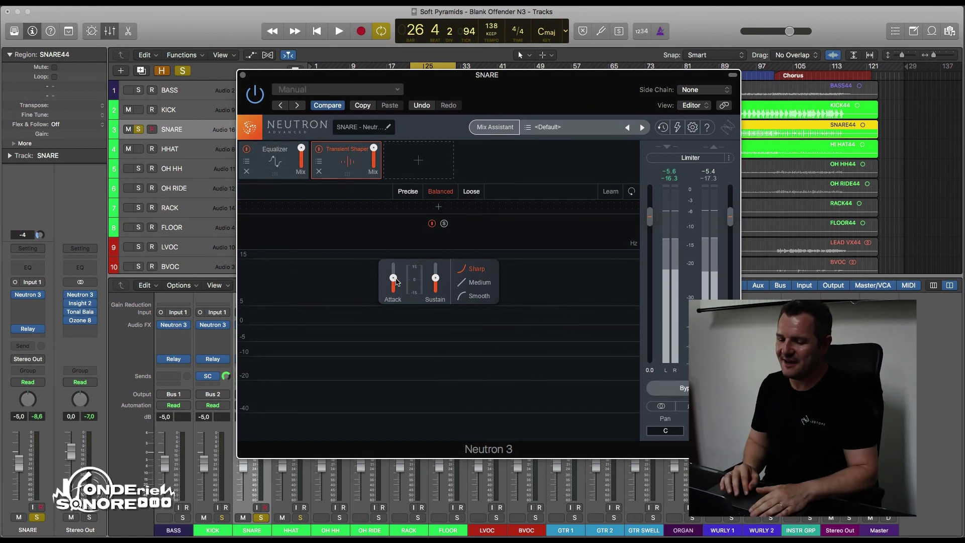
- Play the snare while trying a higher Transient Shaper attack and lowering its sustain, and stop playback
{"action": "key", "text": "space"}
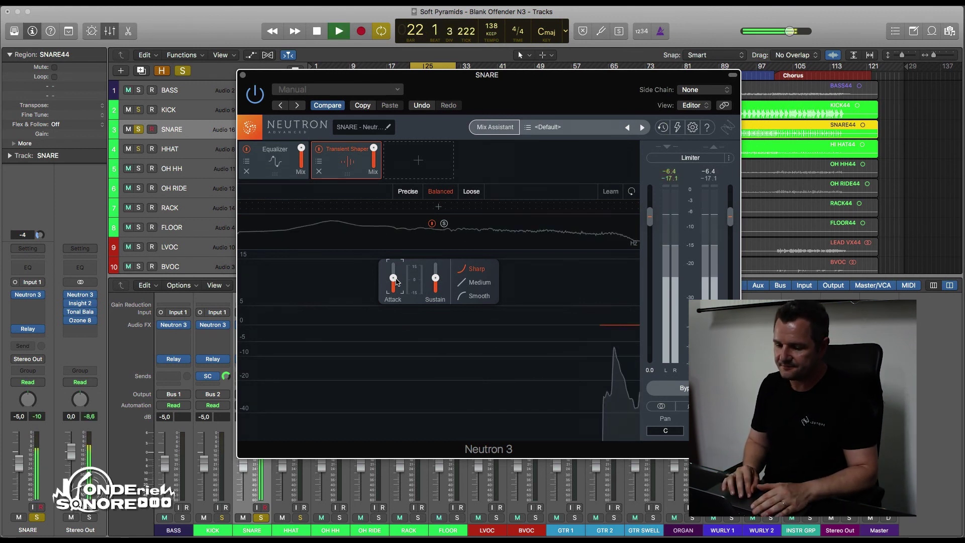
{"action": "left_click_drag", "start_coordinate": [436, 278], "coordinate": [439, 312]}
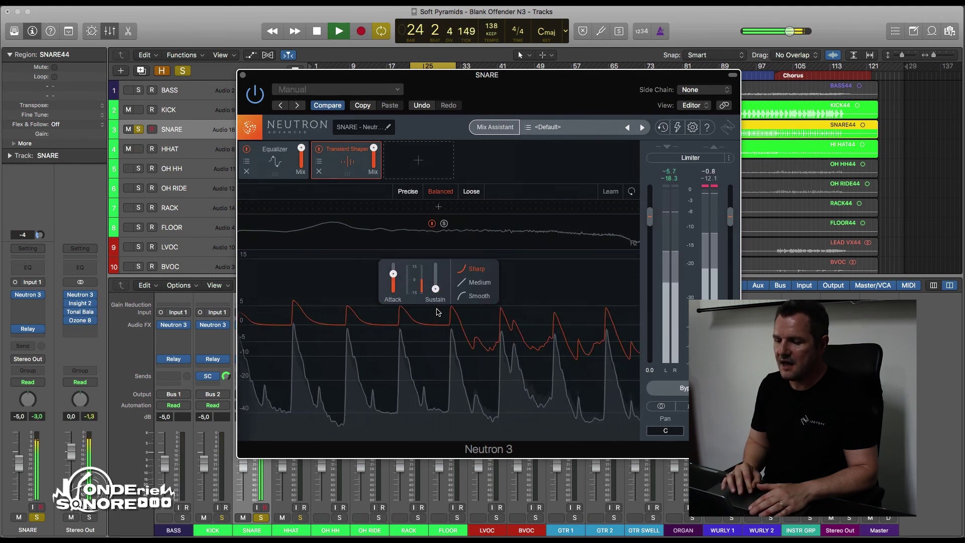
{"action": "key", "text": "space"}
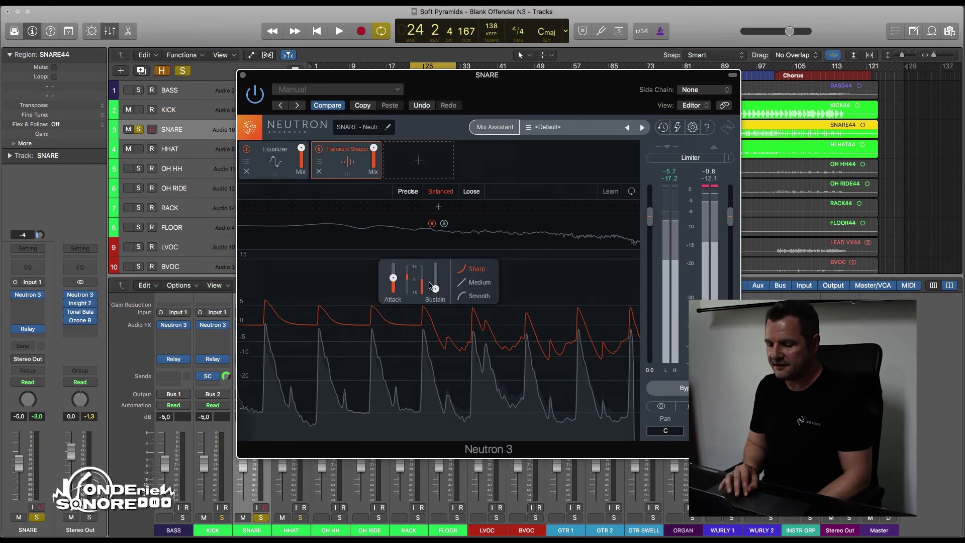
- Split SNARE's Transient Shaper into three bands and set the lower crossover to 352 Hz
{"action": "left_click", "coordinate": [362, 207]}
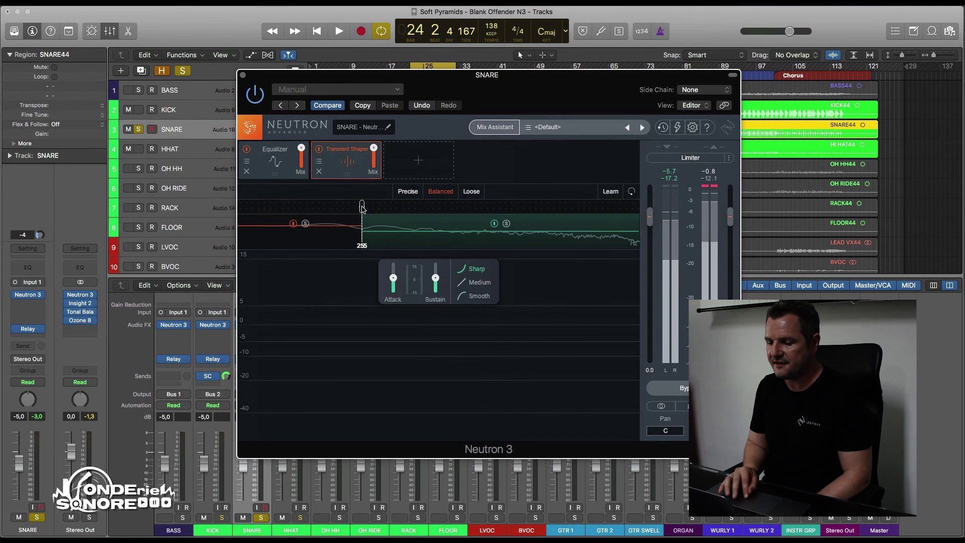
{"action": "left_click", "coordinate": [534, 207]}
{"action": "left_click_drag", "start_coordinate": [362, 206], "coordinate": [382, 206]}
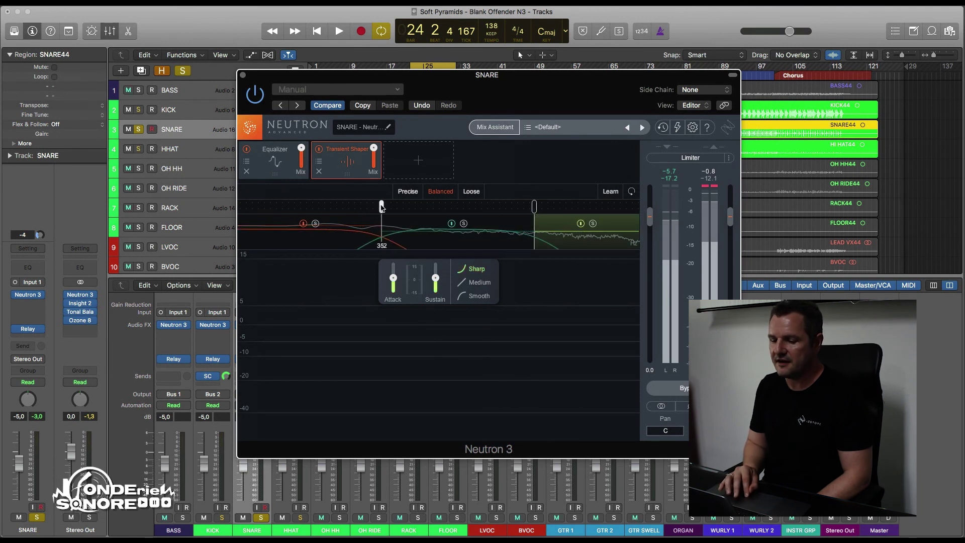
- Play the snare while raising the attack and lowering the sustain of the Transient Shaper's low band and high band
{"action": "left_click", "coordinate": [363, 234]}
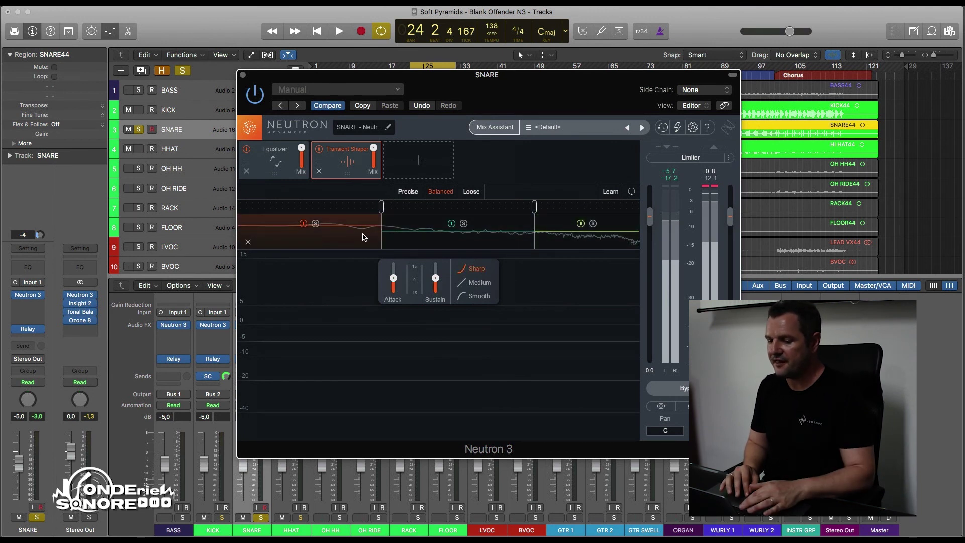
{"action": "key", "text": "space"}
{"action": "left_click_drag", "start_coordinate": [395, 280], "coordinate": [436, 296]}
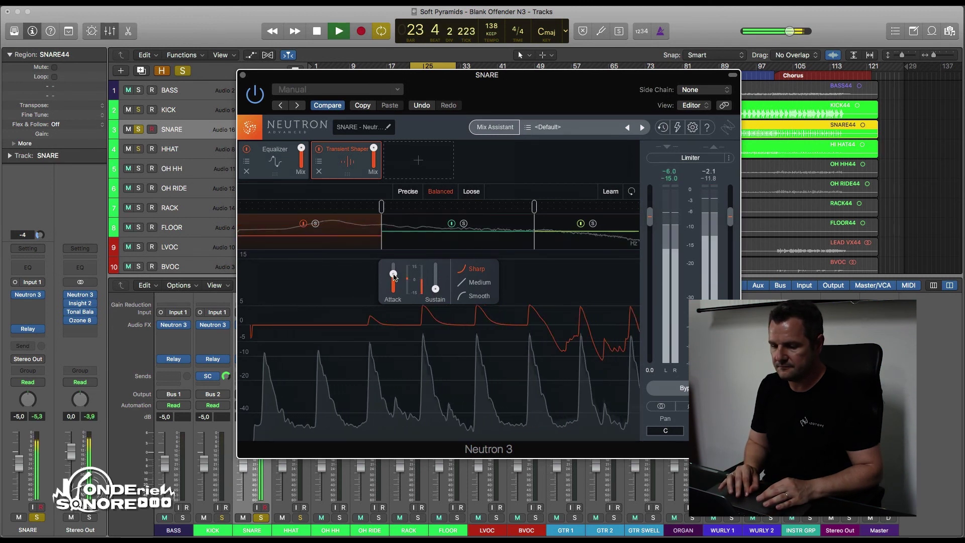
{"action": "left_click", "coordinate": [545, 236]}
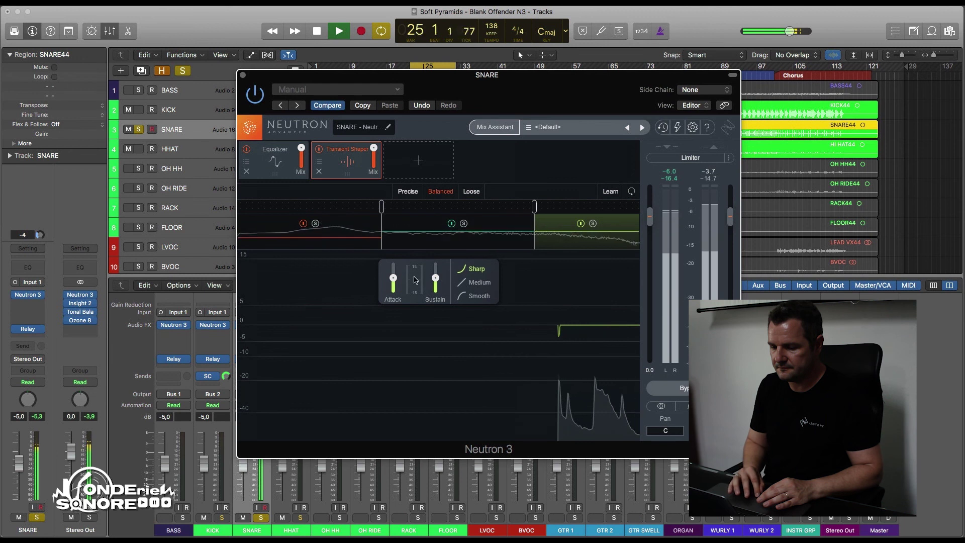
{"action": "left_click_drag", "start_coordinate": [393, 278], "coordinate": [437, 320]}
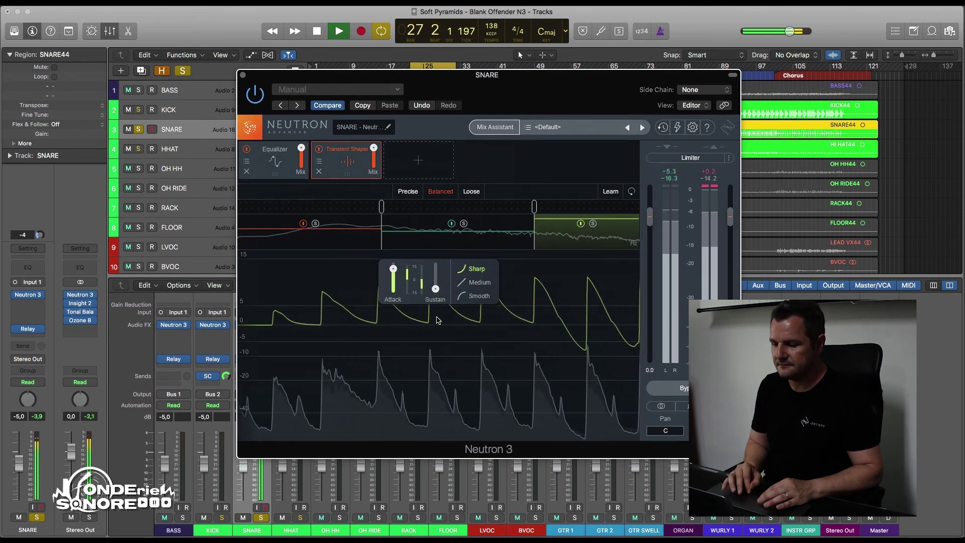
- Compare the snare with Neutron 3 bypassed and active, and try different Transient Shaper mix amounts during playback
{"action": "left_click", "coordinate": [685, 389]}
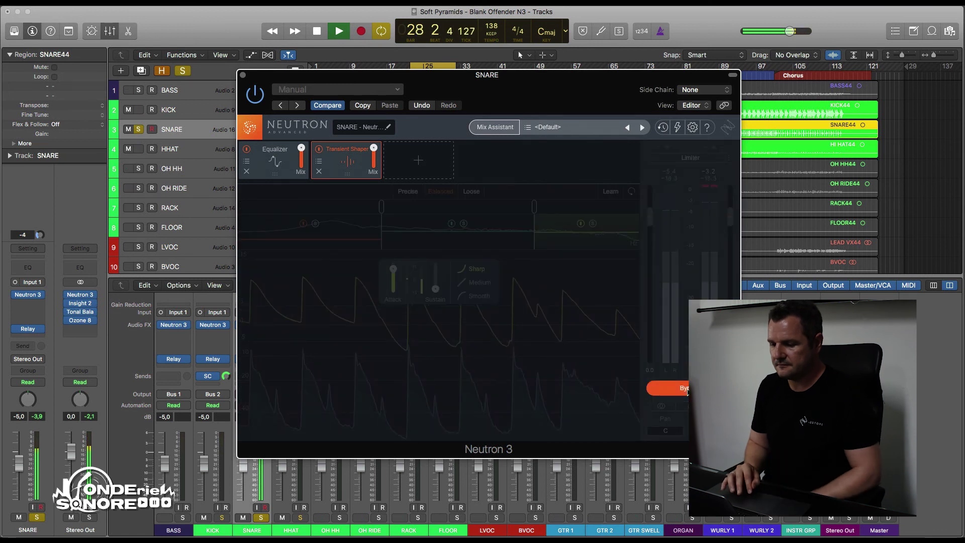
{"action": "left_click", "coordinate": [686, 389]}
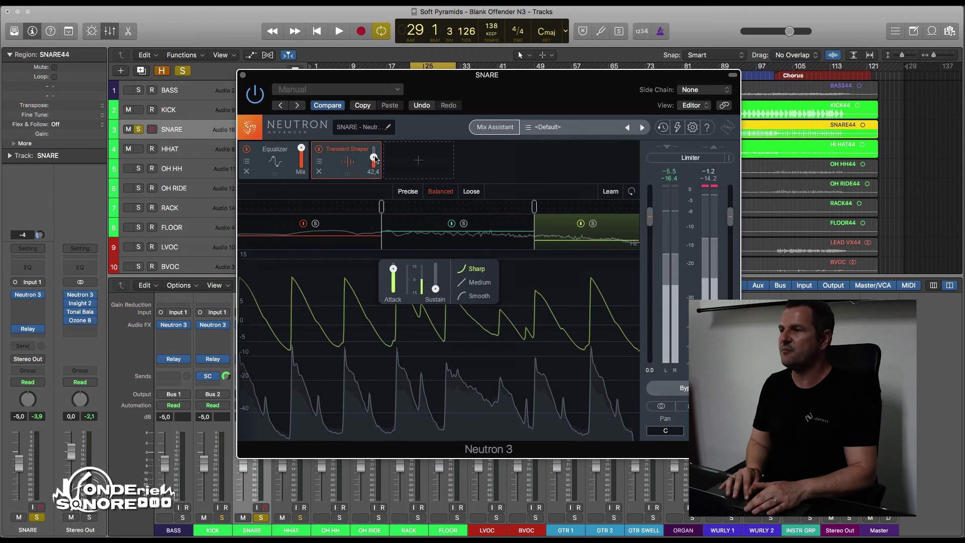
{"action": "key", "text": "space"}
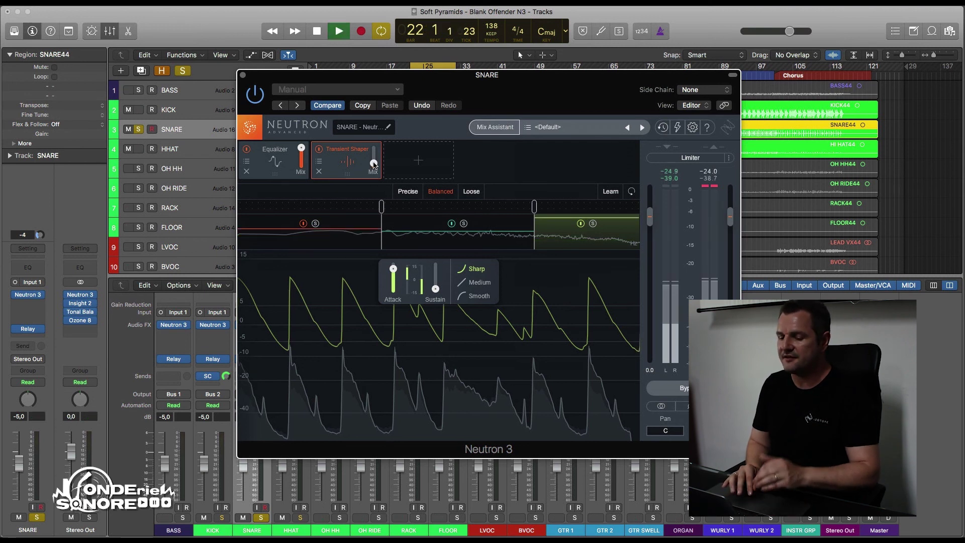
{"action": "left_click_drag", "start_coordinate": [373, 163], "coordinate": [374, 158]}
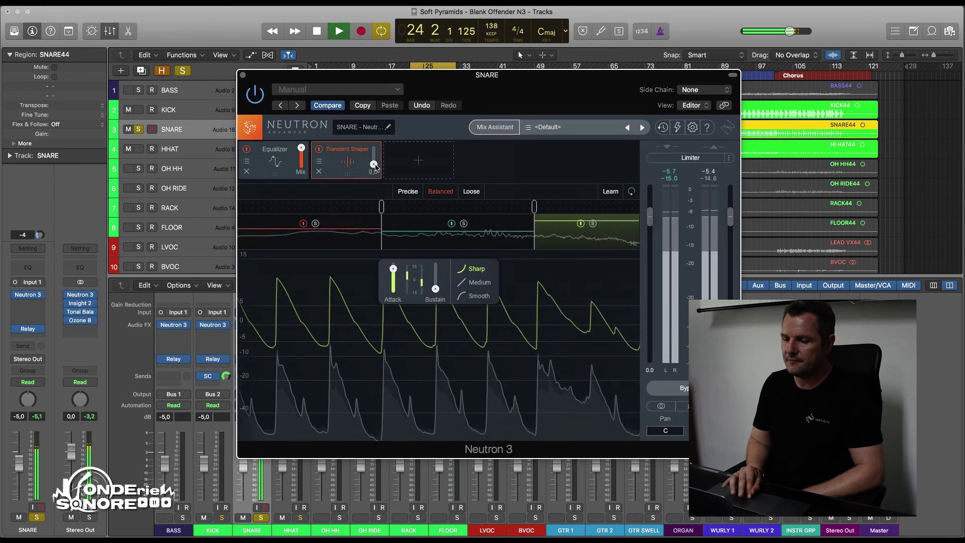
- Replace the Transient Shaper with a Gate module in SNARE's Neutron 3
{"action": "left_click", "coordinate": [319, 172]}
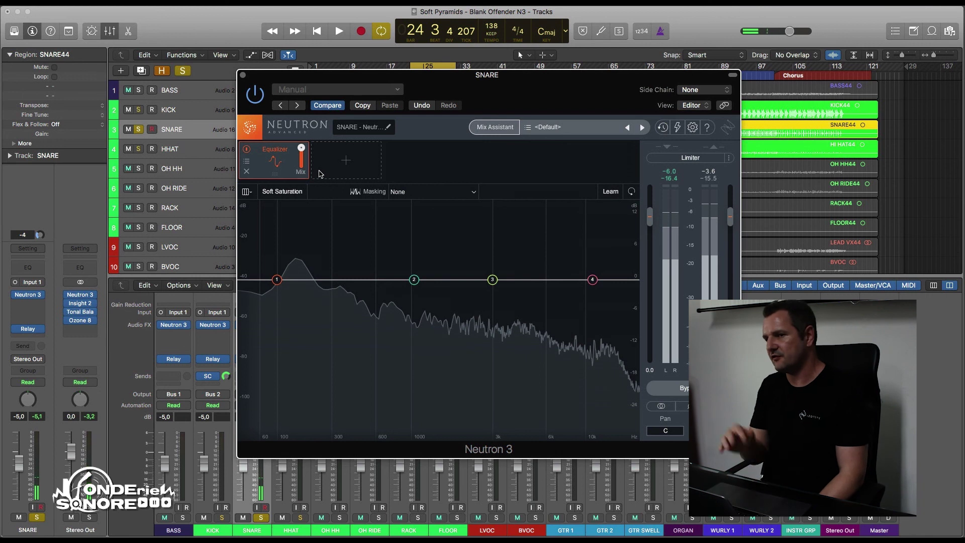
{"action": "left_click", "coordinate": [337, 176]}
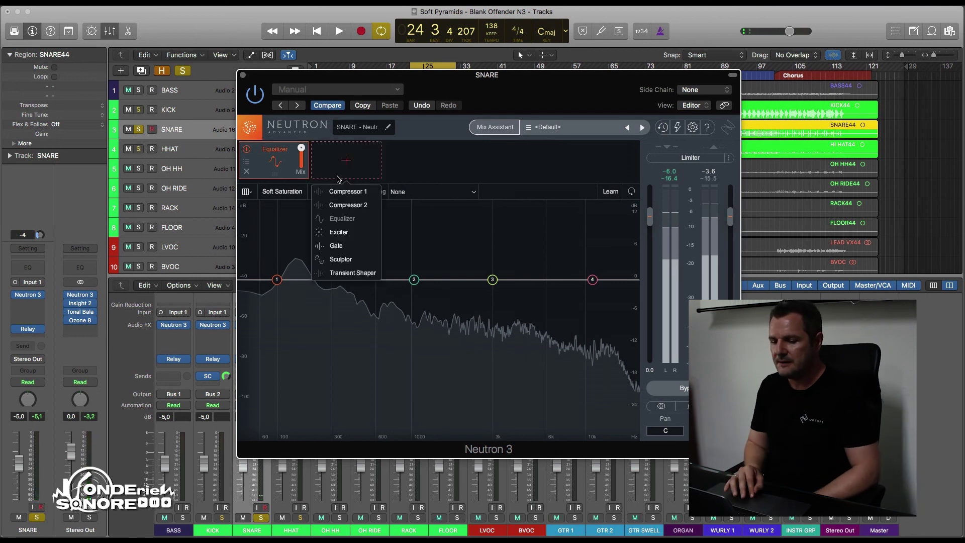
{"action": "left_click", "coordinate": [336, 246]}
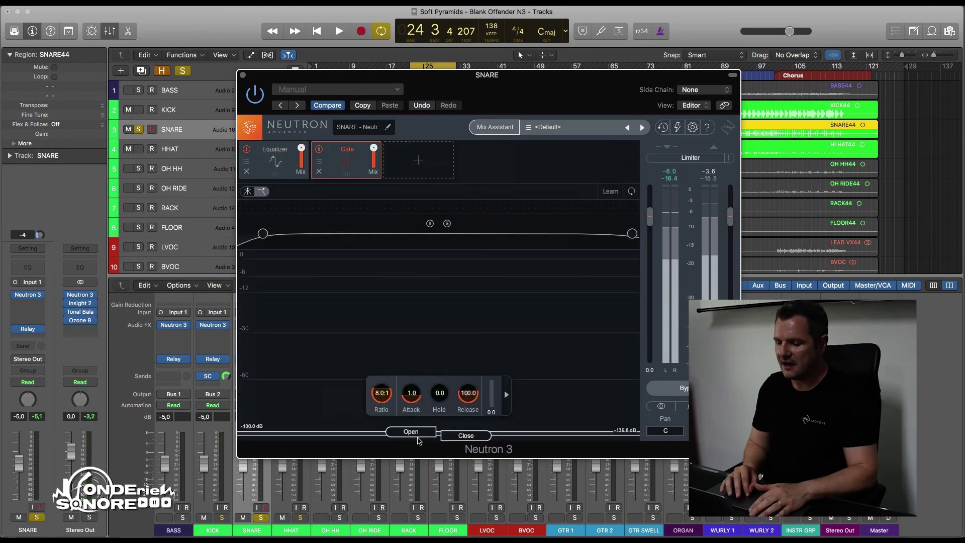
- Set the Gate's open threshold to -14.2 dB and close threshold to -24.0 dB during playback, and show its sidechain sources
{"action": "key", "text": "space"}
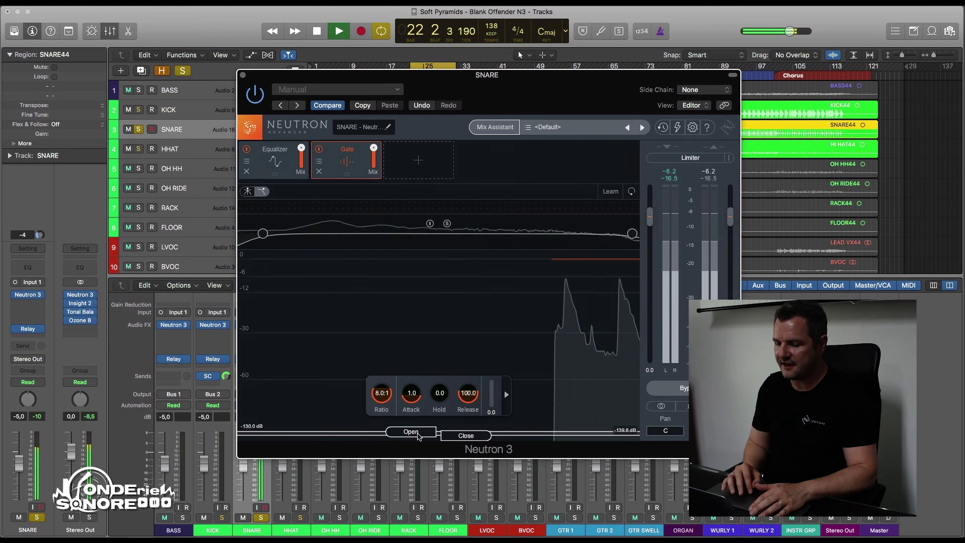
{"action": "left_click_drag", "start_coordinate": [418, 436], "coordinate": [423, 303]}
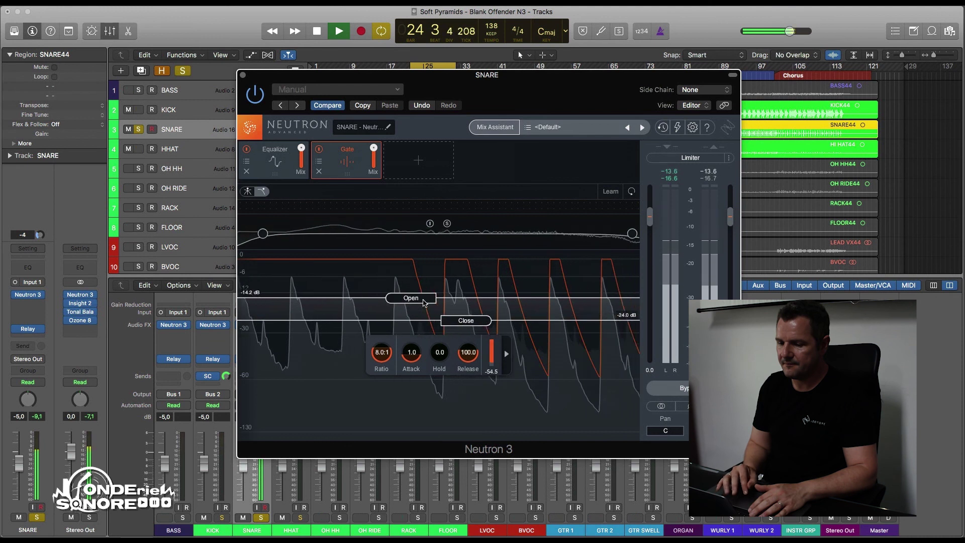
{"action": "key", "text": "space"}
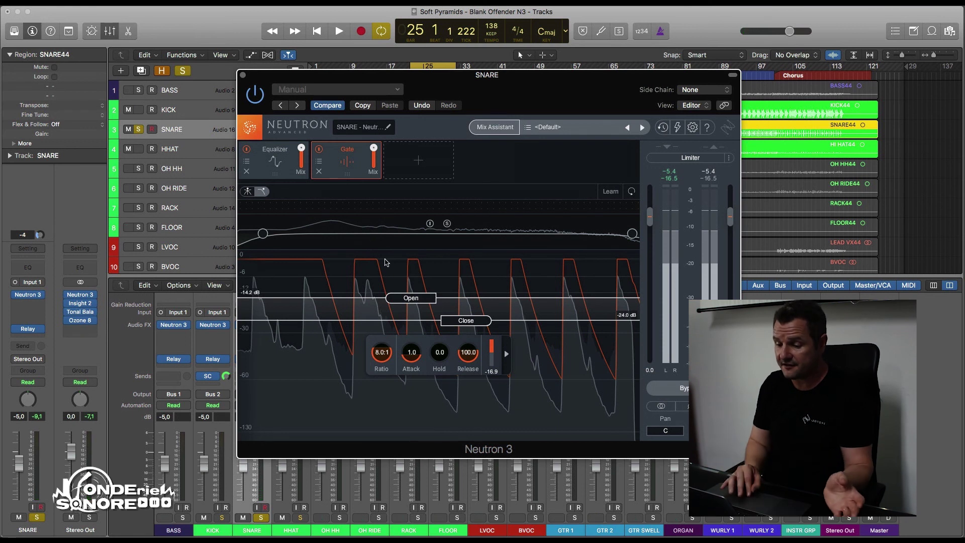
{"action": "left_click", "coordinate": [504, 353]}
{"action": "left_click", "coordinate": [522, 366]}
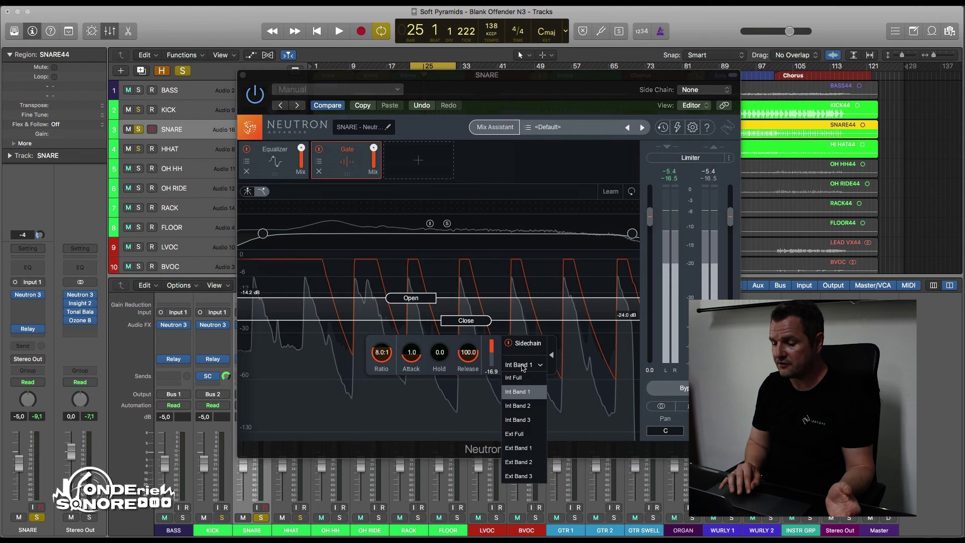
- Replace the Gate with an Exciter module in SNARE's Neutron 3
{"action": "left_click", "coordinate": [419, 166]}
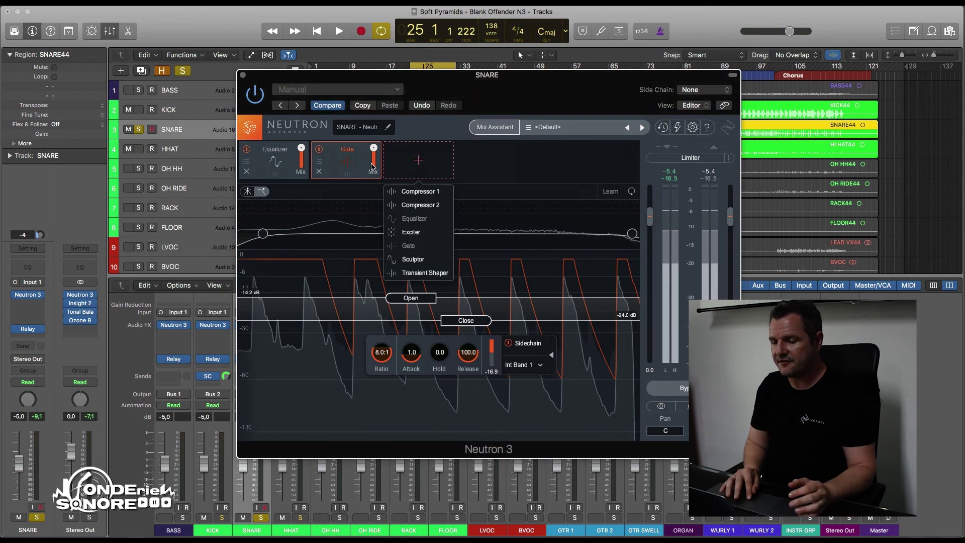
{"action": "left_click", "coordinate": [318, 171]}
{"action": "left_click", "coordinate": [333, 169]}
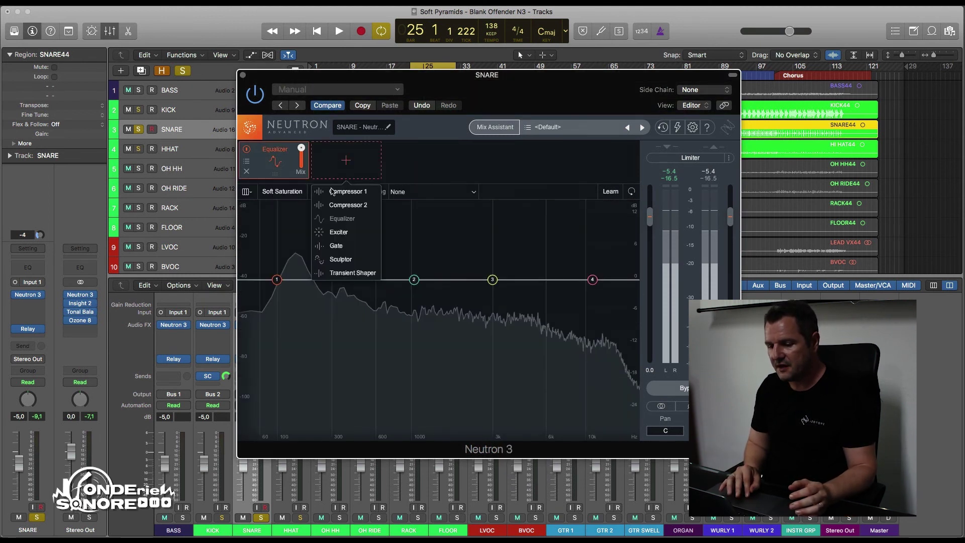
{"action": "left_click", "coordinate": [340, 233]}
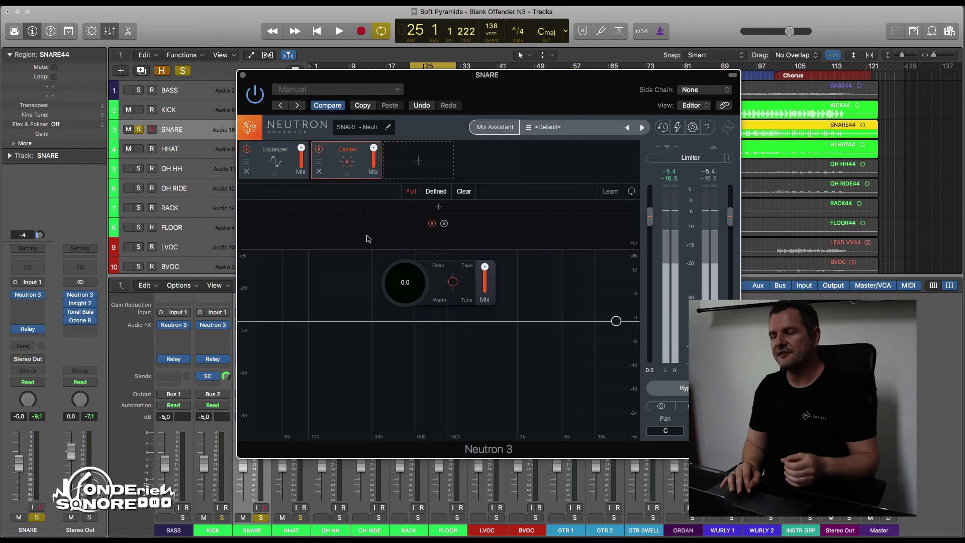
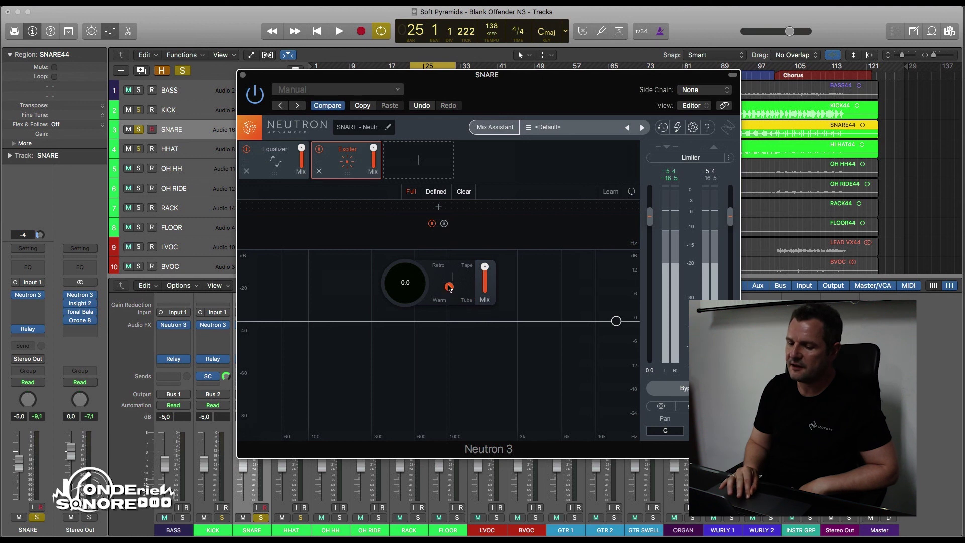
- Try different Retro, Tape, Warm and Tube blends in the Exciter, and split it into three bands with a raised lower crossover
{"action": "mouse_move", "coordinate": [436, 270]}
{"action": "left_mouse_down"}
{"action": "mouse_move", "coordinate": [472, 266]}
{"action": "mouse_move", "coordinate": [450, 282]}
{"action": "left_mouse_up"}
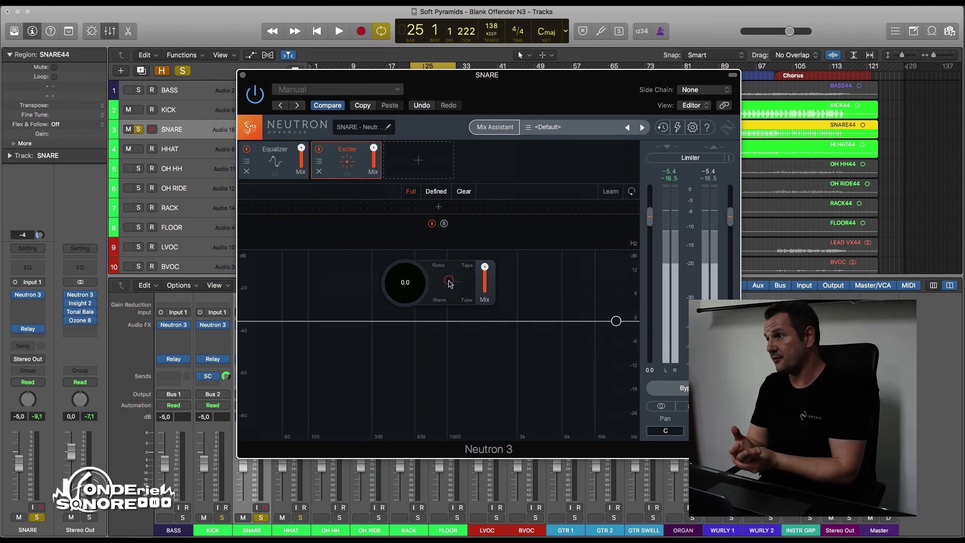
{"action": "left_click_drag", "start_coordinate": [449, 282], "coordinate": [441, 287]}
{"action": "left_click", "coordinate": [361, 207]}
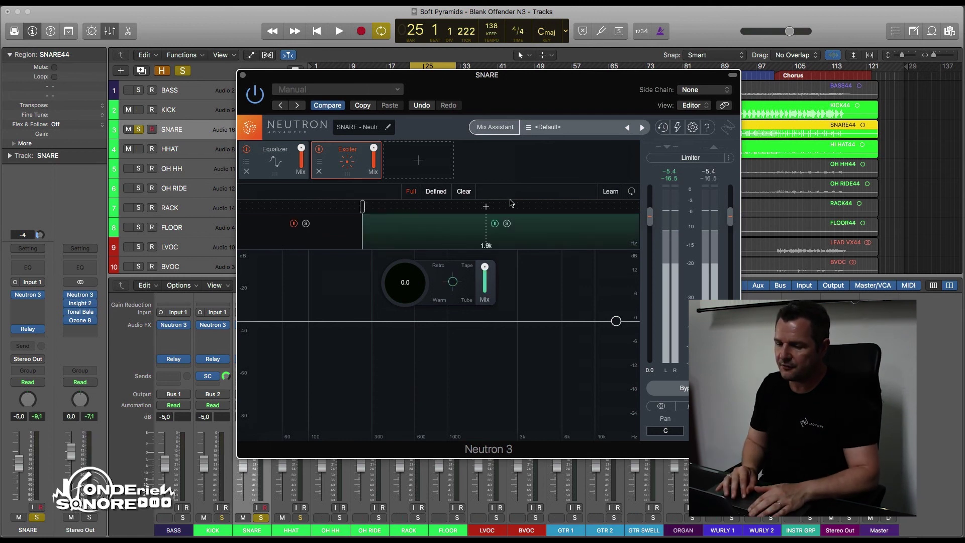
{"action": "left_click", "coordinate": [528, 206]}
{"action": "left_click_drag", "start_coordinate": [362, 206], "coordinate": [382, 209]}
- Play the snare and set the Exciter's low band to a drive of 11.2 with a Warm character
{"action": "left_click", "coordinate": [345, 241]}
{"action": "key", "text": "space"}
{"action": "left_click_drag", "start_coordinate": [441, 285], "coordinate": [529, 224]}
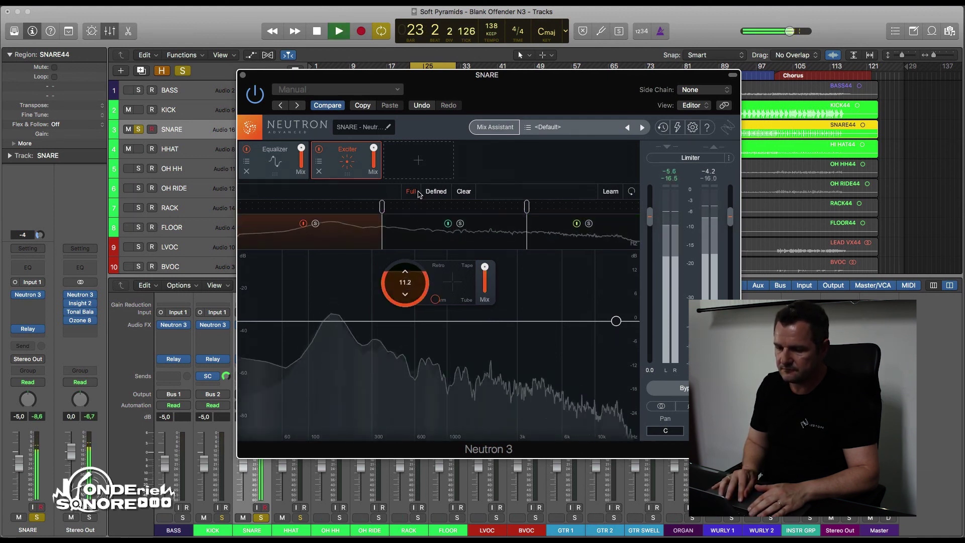
- Raise the drive of the Exciter's high band, and set the middle band to 4.4 with a Retro character
{"action": "left_click", "coordinate": [529, 224]}
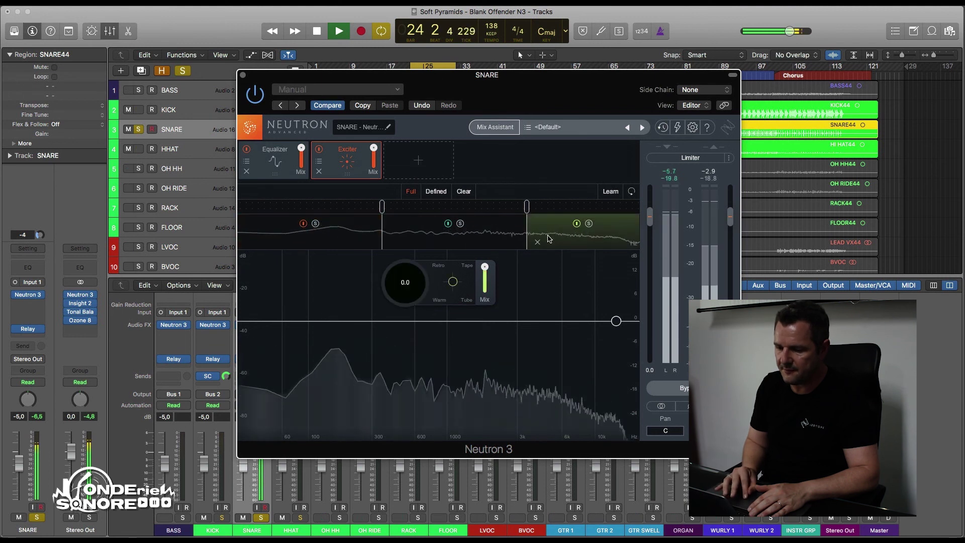
{"action": "left_click_drag", "start_coordinate": [423, 285], "coordinate": [427, 225]}
{"action": "left_click", "coordinate": [426, 238]}
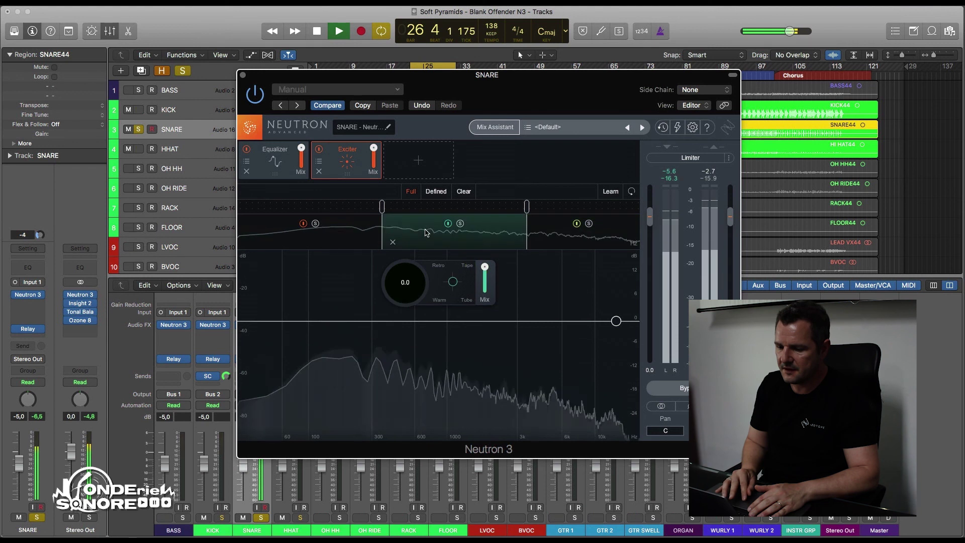
{"action": "left_click_drag", "start_coordinate": [424, 277], "coordinate": [423, 235]}
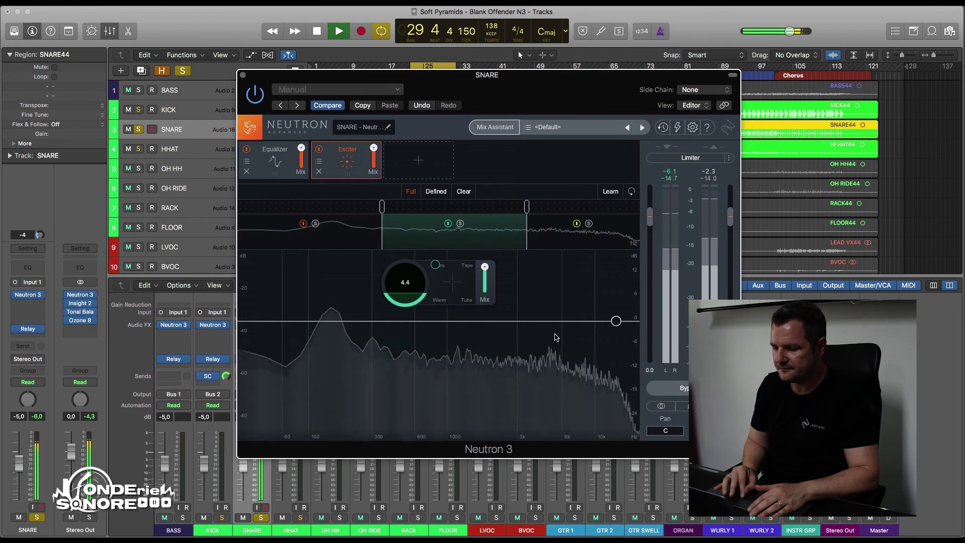
- Compare the excited snare with Neutron 3 bypassed and active, and stop playback
{"action": "left_click", "coordinate": [666, 389]}
{"action": "left_click", "coordinate": [667, 389]}
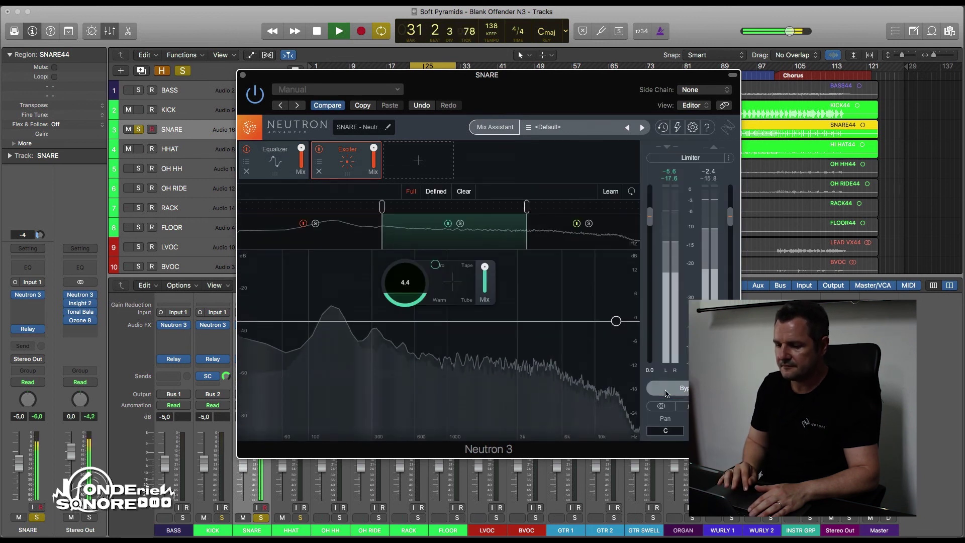
{"action": "key", "text": "space"}
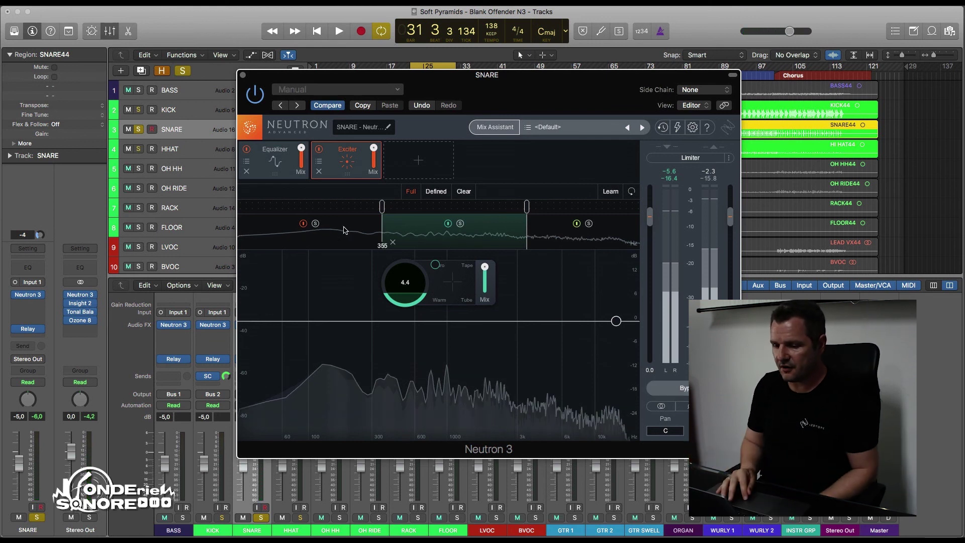
- Replace the Exciter with a Compressor 2 module followed by a Compressor 1 module
{"action": "left_click", "coordinate": [319, 172]}
{"action": "left_click", "coordinate": [378, 164]}
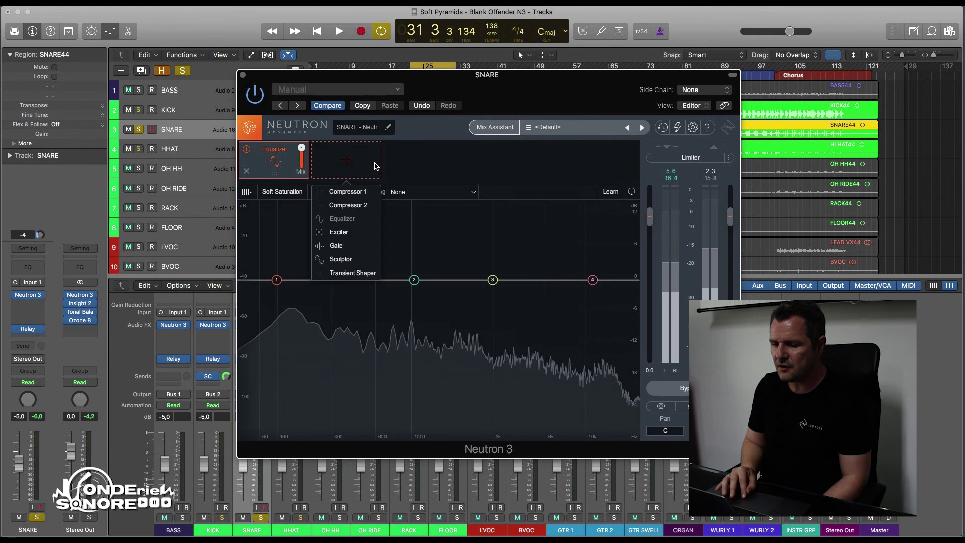
{"action": "left_click", "coordinate": [348, 204]}
{"action": "left_click", "coordinate": [413, 176]}
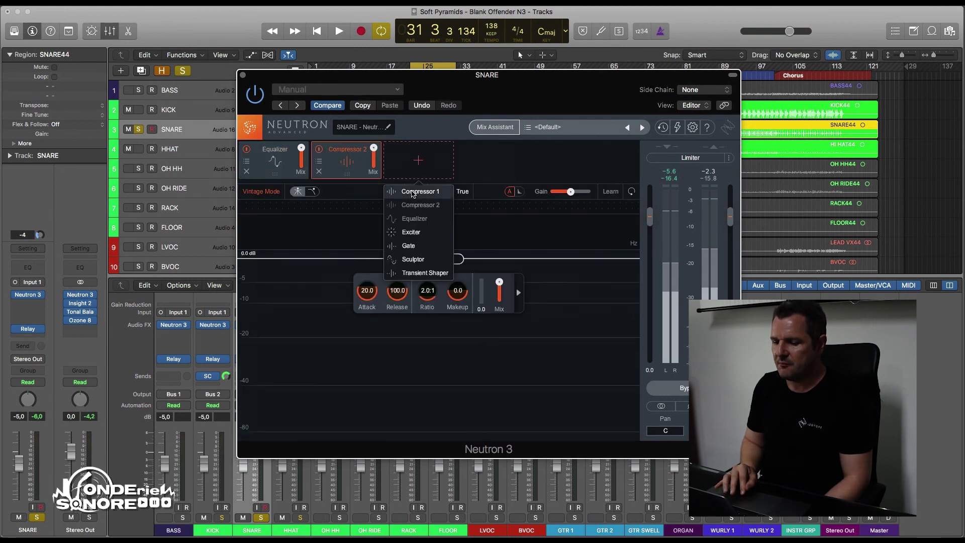
{"action": "left_click", "coordinate": [418, 192]}
{"action": "left_click", "coordinate": [400, 166]}
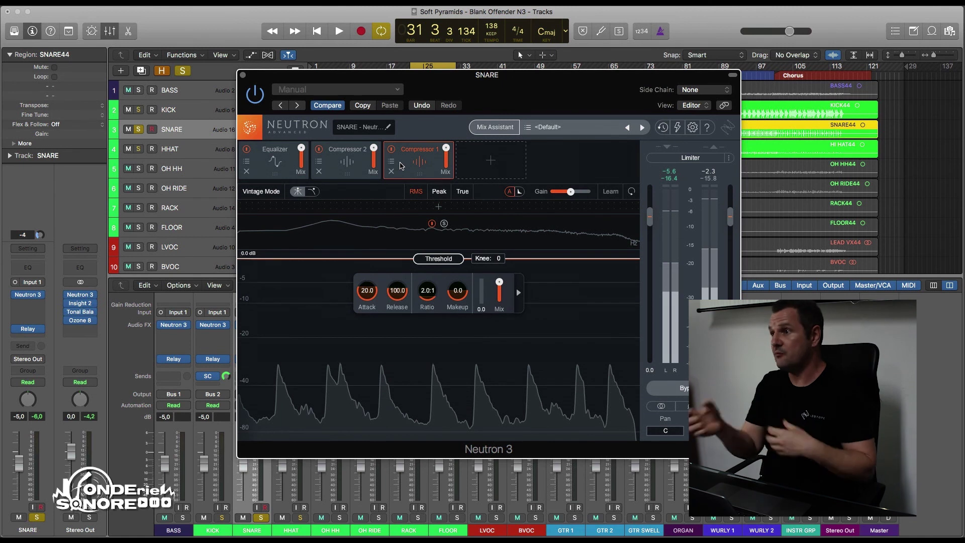
- Remove both compressors and the Equalizer from the snare's Neutron 3 chain, leaving a new Sculptor module as its only module
{"action": "left_click", "coordinate": [330, 174]}
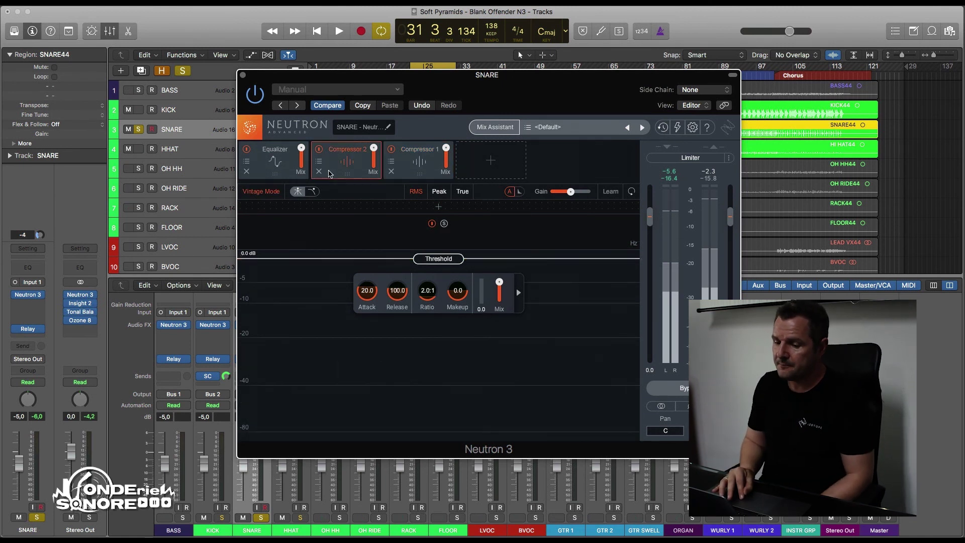
{"action": "left_click", "coordinate": [390, 172]}
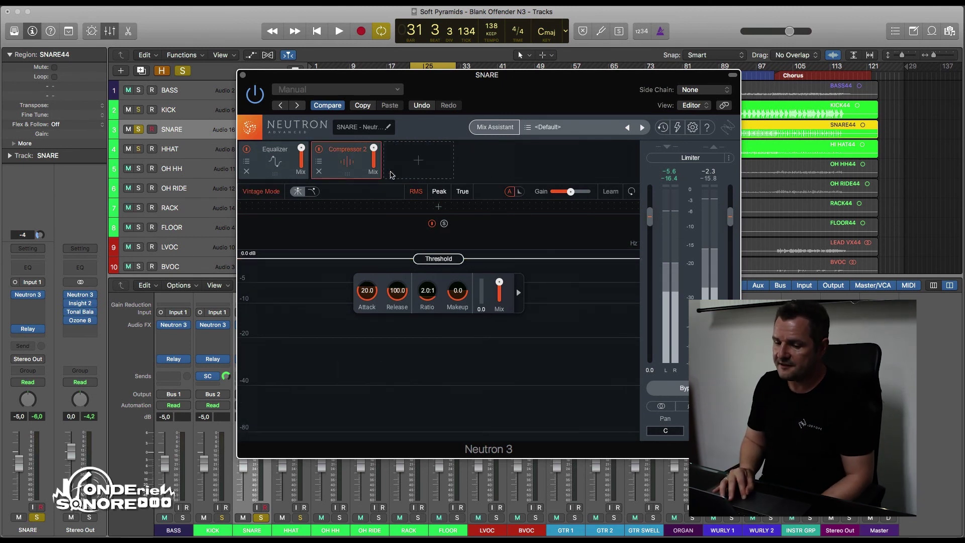
{"action": "left_click", "coordinate": [321, 173]}
{"action": "left_click", "coordinate": [354, 161]}
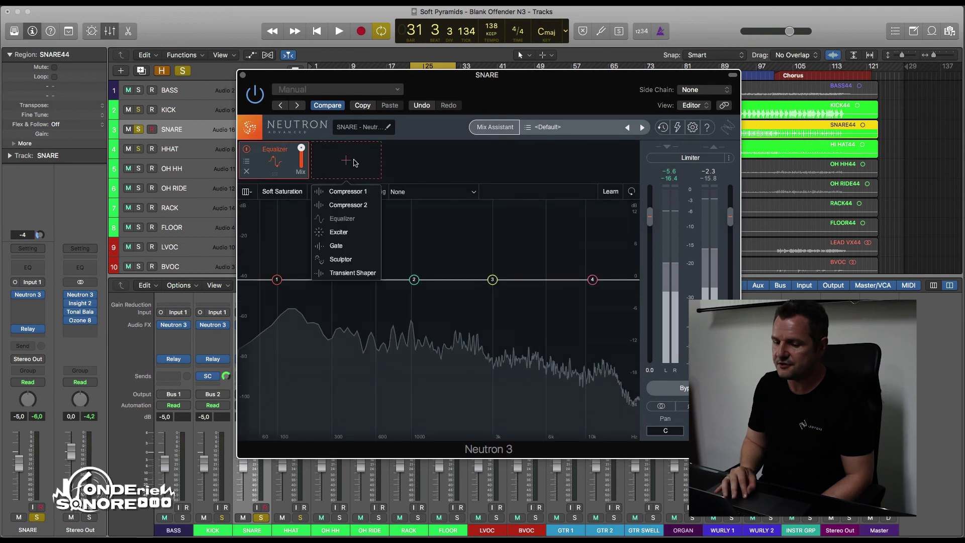
{"action": "left_click", "coordinate": [338, 260]}
{"action": "left_click_drag", "start_coordinate": [361, 157], "coordinate": [290, 159]}
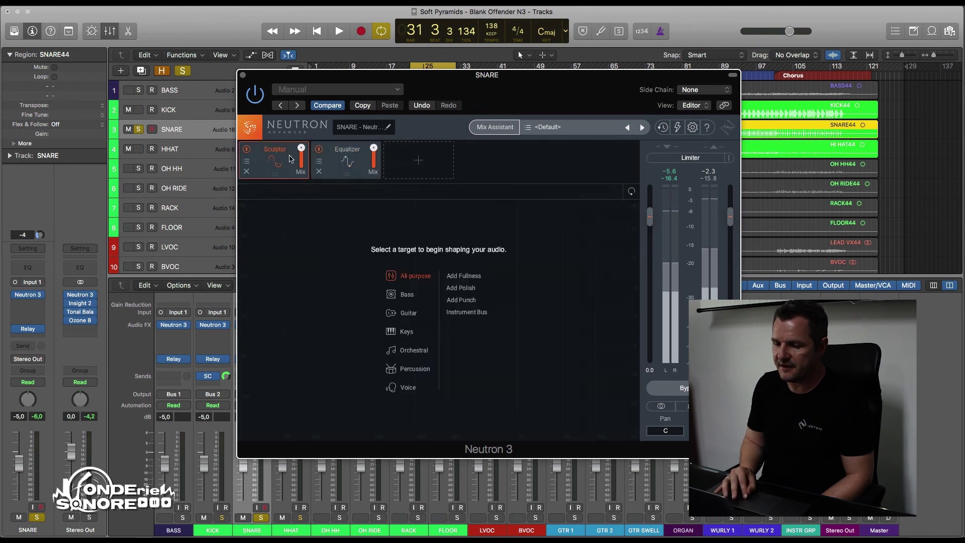
{"action": "left_click", "coordinate": [320, 172]}
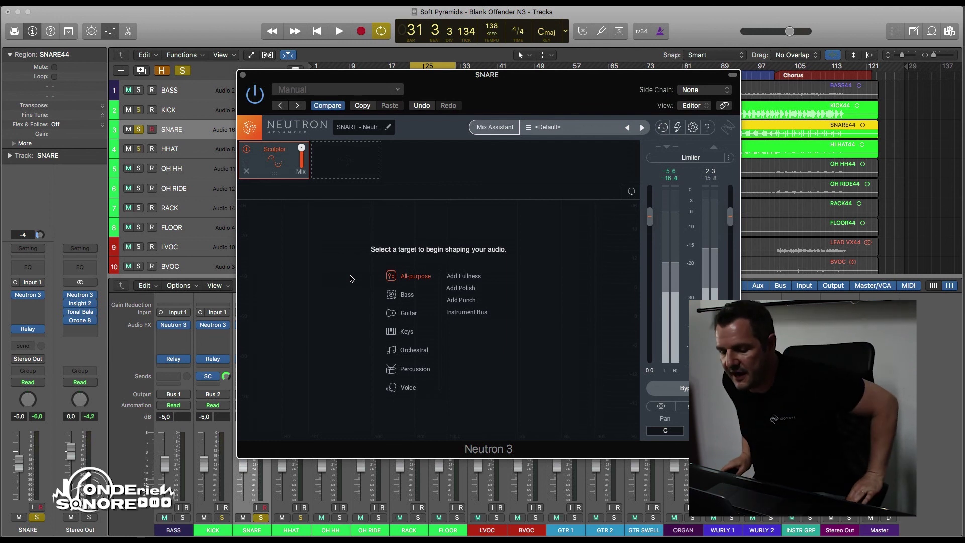
- Look through the Sculptor's instrument target categories and choose the Snare target from Percussion
{"action": "mouse_move", "coordinate": [404, 295]}
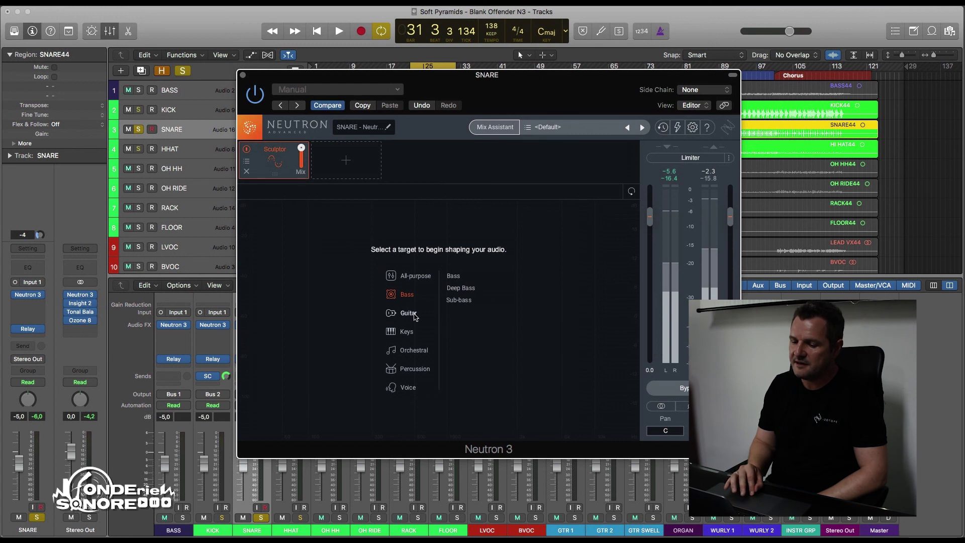
{"action": "mouse_move", "coordinate": [416, 317]}
{"action": "mouse_move", "coordinate": [406, 333]}
{"action": "mouse_move", "coordinate": [413, 351]}
{"action": "mouse_move", "coordinate": [411, 369]}
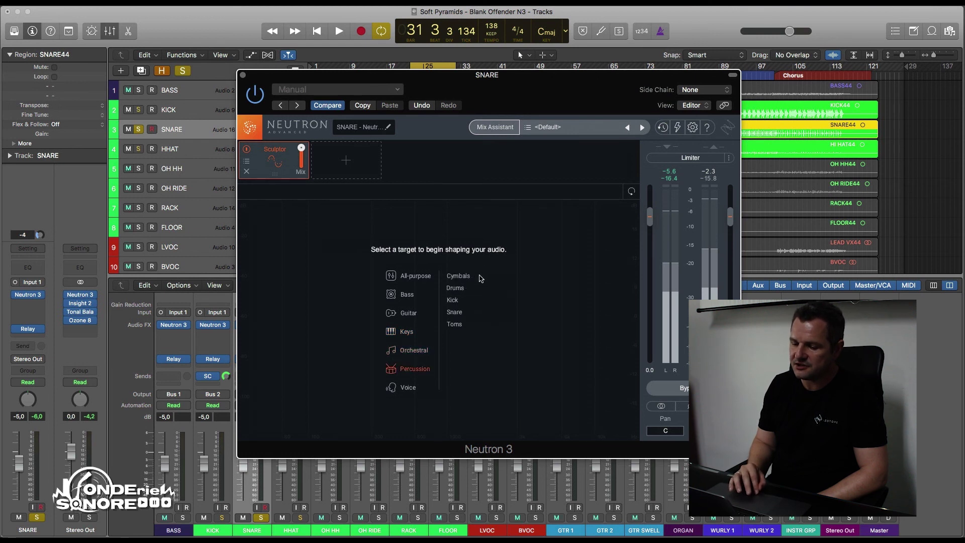
{"action": "mouse_move", "coordinate": [410, 394]}
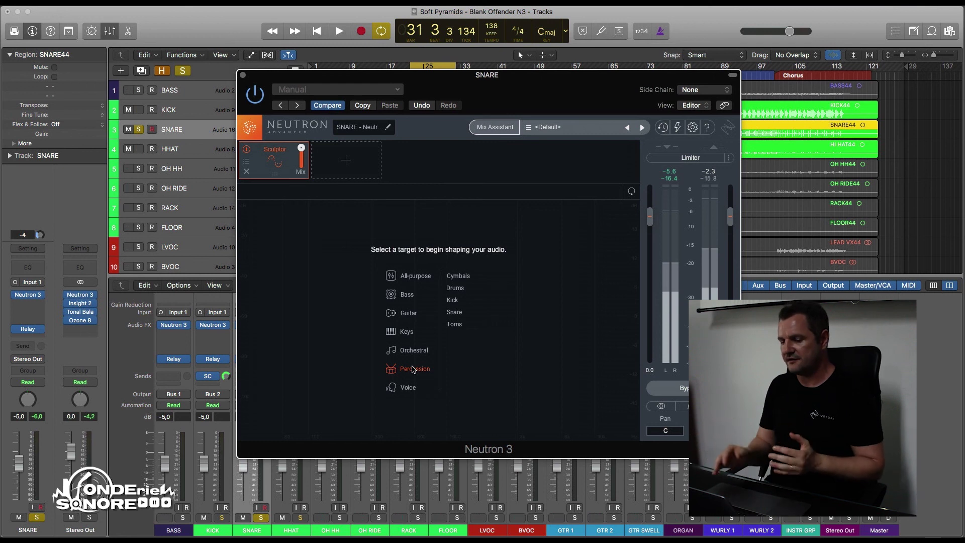
{"action": "left_click", "coordinate": [455, 312]}
- Play the snare and set the Sculptor's amount to 59.6 and its Tone to 18
{"action": "left_click_drag", "start_coordinate": [413, 247], "coordinate": [416, 336]}
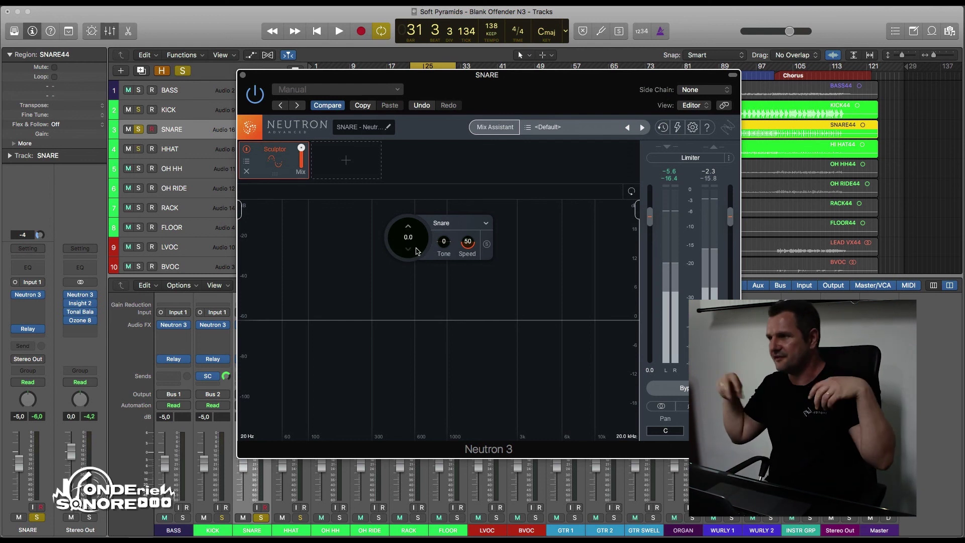
{"action": "key", "text": "space"}
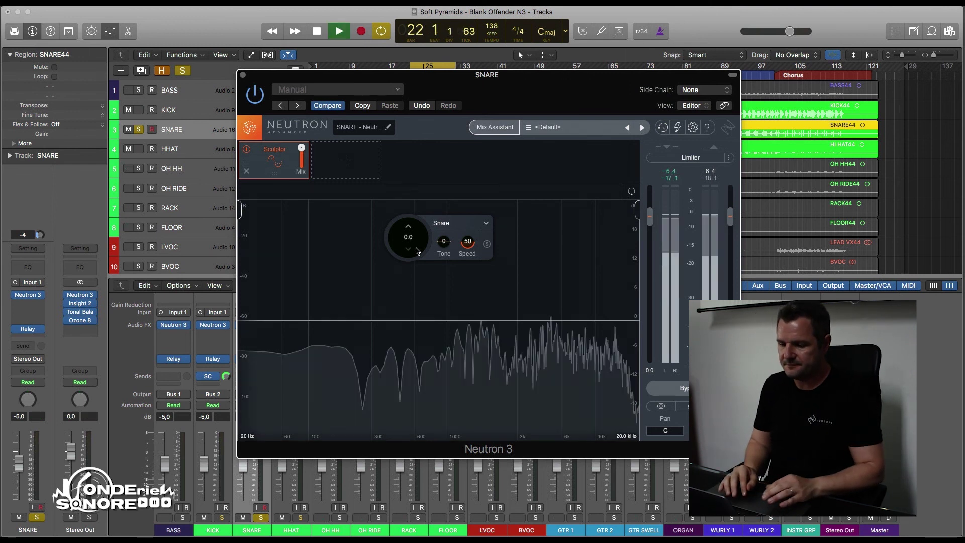
{"action": "left_click_drag", "start_coordinate": [416, 250], "coordinate": [424, 176]}
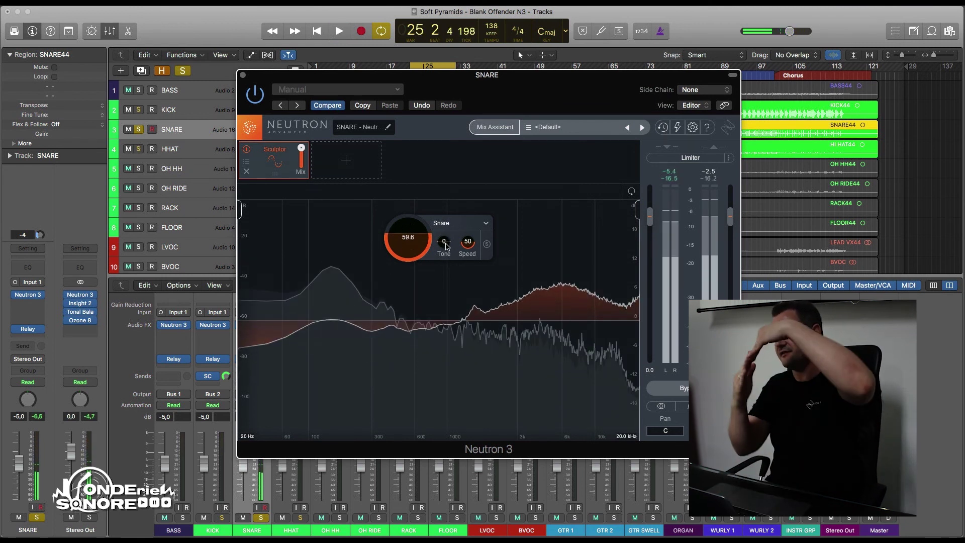
{"action": "mouse_move", "coordinate": [445, 242]}
{"action": "left_mouse_down"}
{"action": "mouse_move", "coordinate": [447, 263]}
{"action": "mouse_move", "coordinate": [455, 226]}
{"action": "left_mouse_up"}
- Compare the sculpted snare with Neutron 3 active and bypassed, stop playback, and reactivate the plug-in
{"action": "key", "text": "space"}
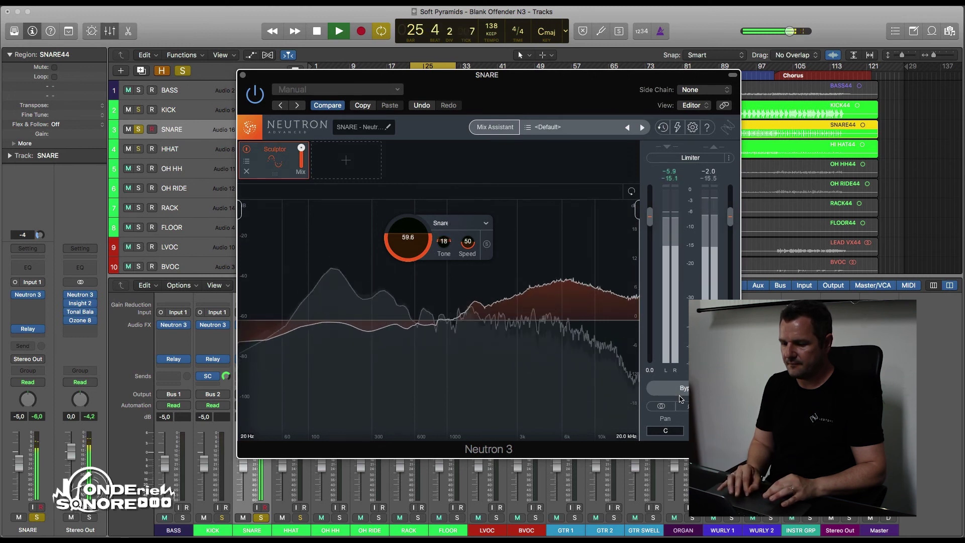
{"action": "left_click", "coordinate": [686, 394]}
{"action": "key", "text": "space"}
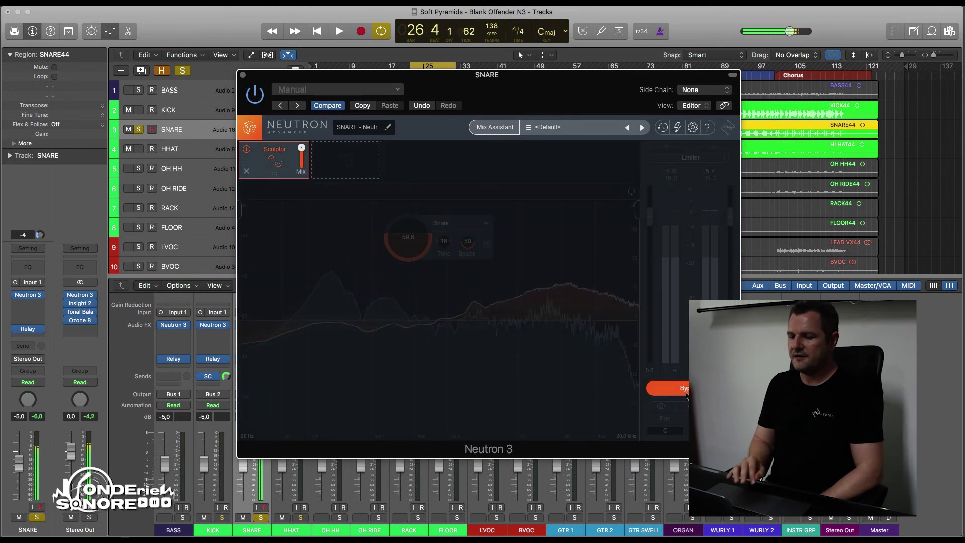
{"action": "left_click", "coordinate": [685, 394]}
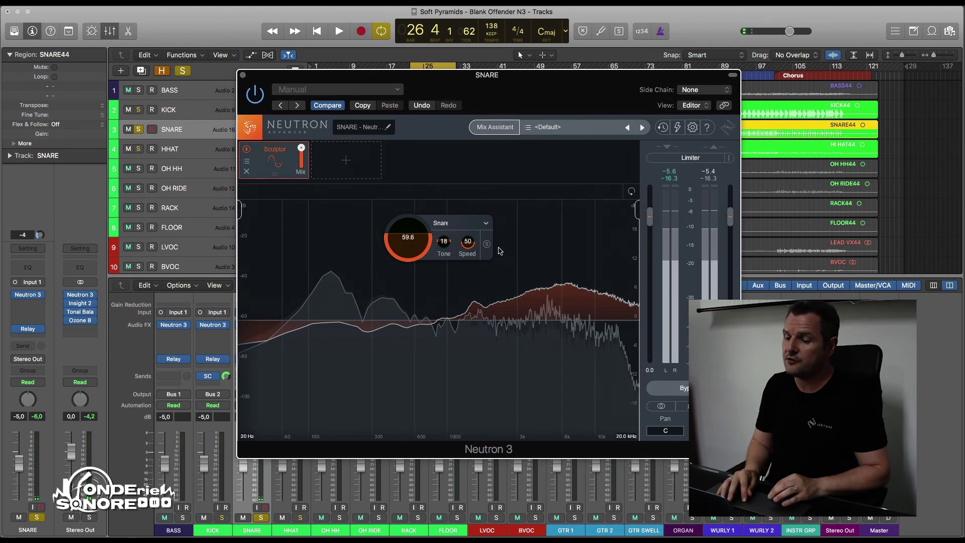
- Switch the Sculptor's target to the Distorted Electric guitar and raise its amount to 100
{"action": "left_click", "coordinate": [463, 223]}
{"action": "mouse_move", "coordinate": [446, 269]}
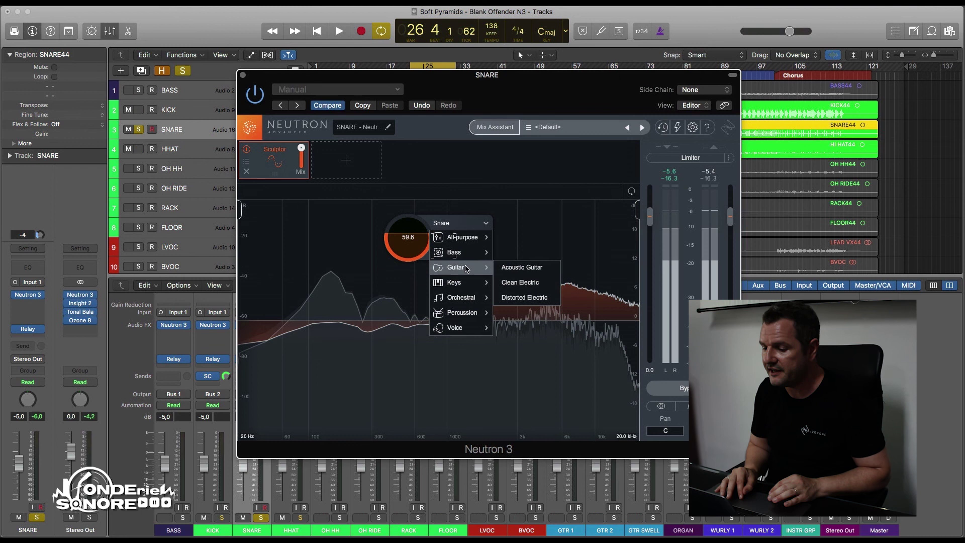
{"action": "left_click", "coordinate": [514, 297]}
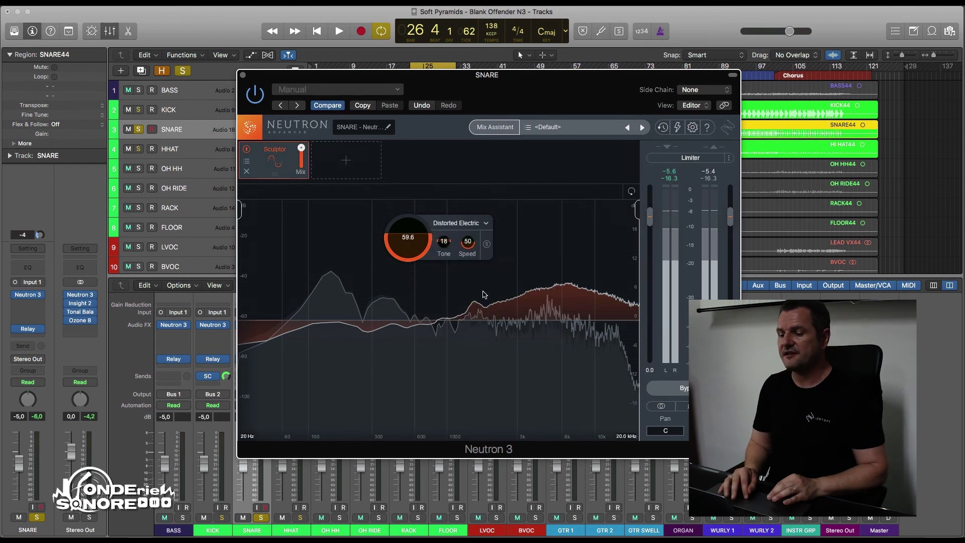
{"action": "left_click_drag", "start_coordinate": [409, 224], "coordinate": [412, 168]}
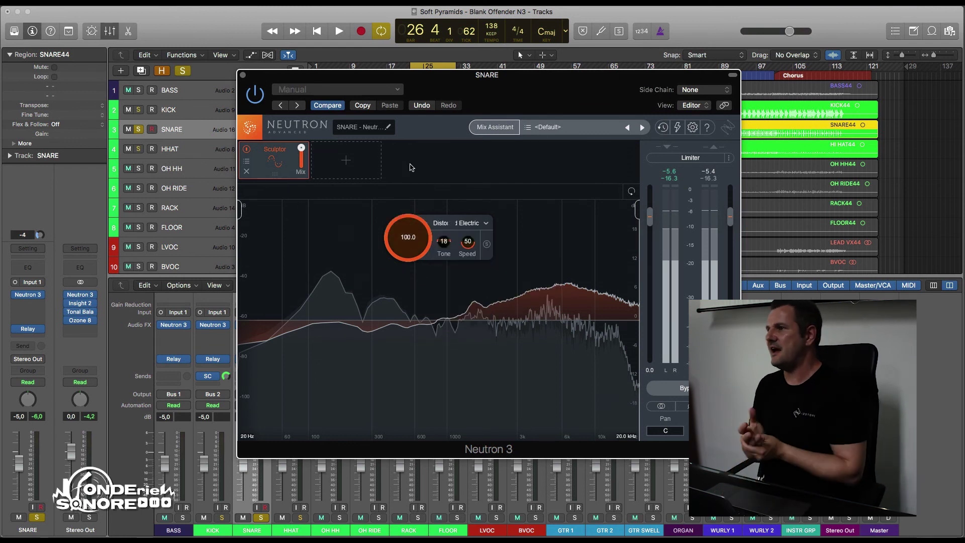
{"action": "left_click", "coordinate": [461, 223]}
{"action": "left_click", "coordinate": [461, 223]}
- Play the snare, lower the Sculptor's amount to 1.6 with the Tone at -31, and stop playback
{"action": "key", "text": "space"}
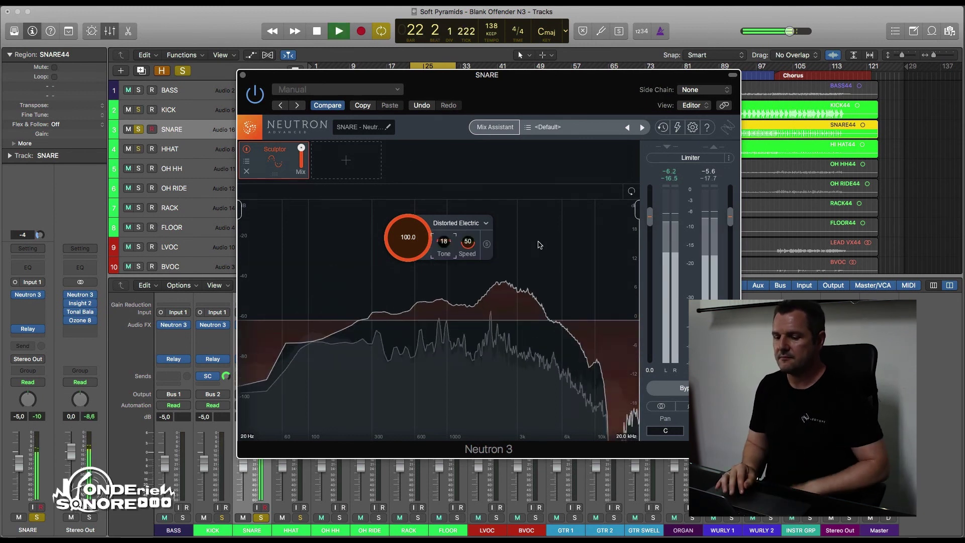
{"action": "mouse_move", "coordinate": [408, 237]}
{"action": "left_mouse_down"}
{"action": "mouse_move", "coordinate": [415, 330]}
{"action": "mouse_move", "coordinate": [409, 237]}
{"action": "mouse_move", "coordinate": [399, 362]}
{"action": "left_mouse_up"}
{"action": "key", "text": "space"}
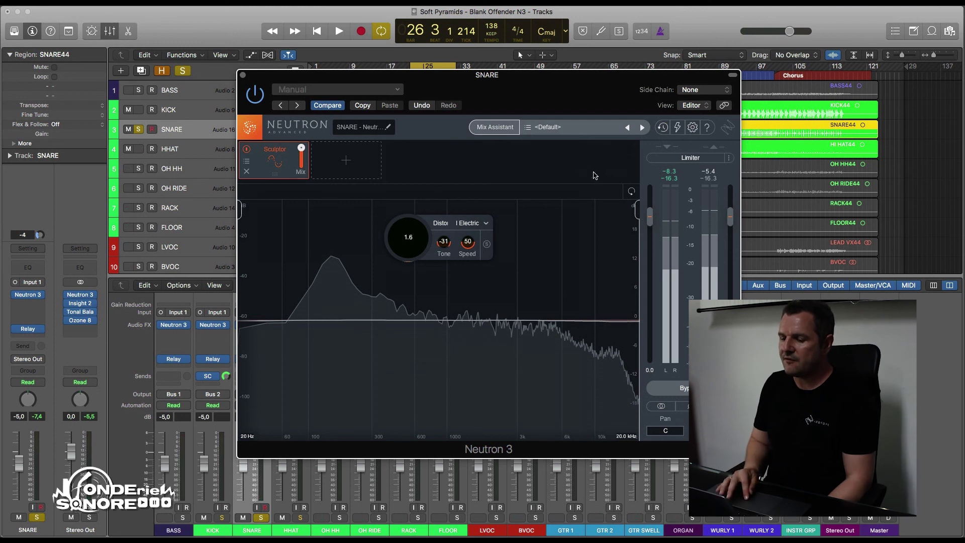
- Load the Get Crackin global preset from the Snare category of individual drums
{"action": "left_click", "coordinate": [550, 128]}
{"action": "left_click", "coordinate": [69, 267]}
{"action": "scroll", "coordinate": [129, 274], "scroll_direction": "down", "scroll_amount": 5}
{"action": "scroll", "coordinate": [130, 274], "scroll_direction": "down", "scroll_amount": 1}
{"action": "left_click", "coordinate": [105, 270]}
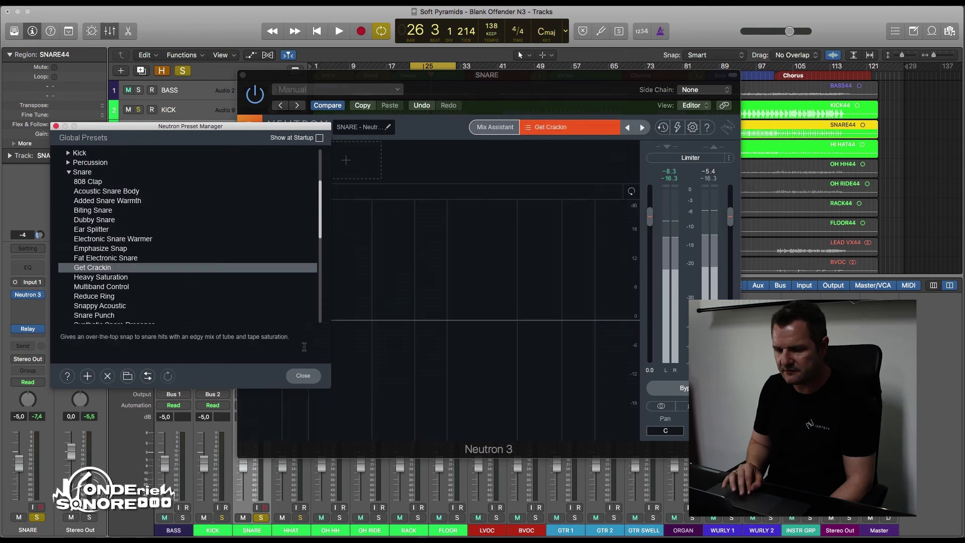
{"action": "left_click", "coordinate": [308, 381]}
- Play the snare with the loaded preset and examine its Compressor 1, Exciter, Transient Shaper and Equalizer modules
{"action": "key", "text": "space"}
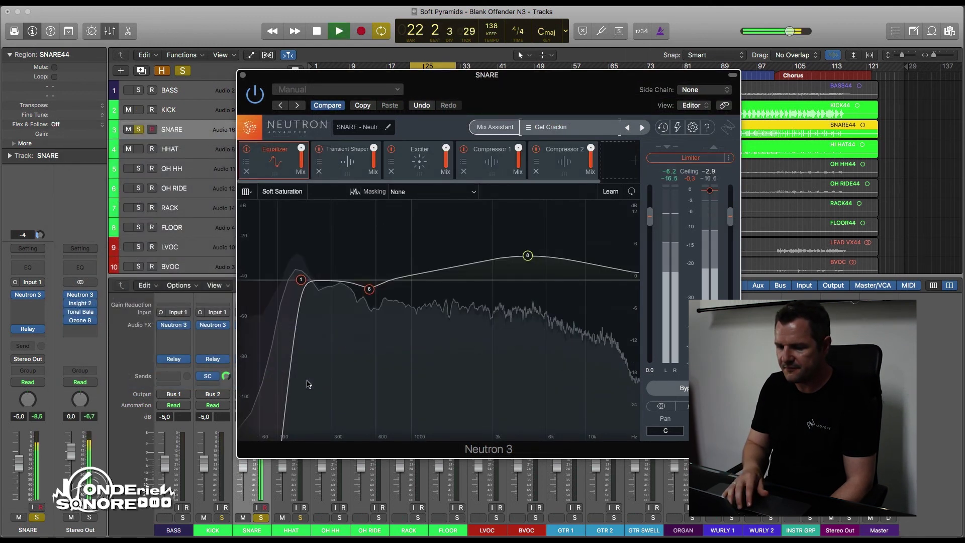
{"action": "key", "text": "space"}
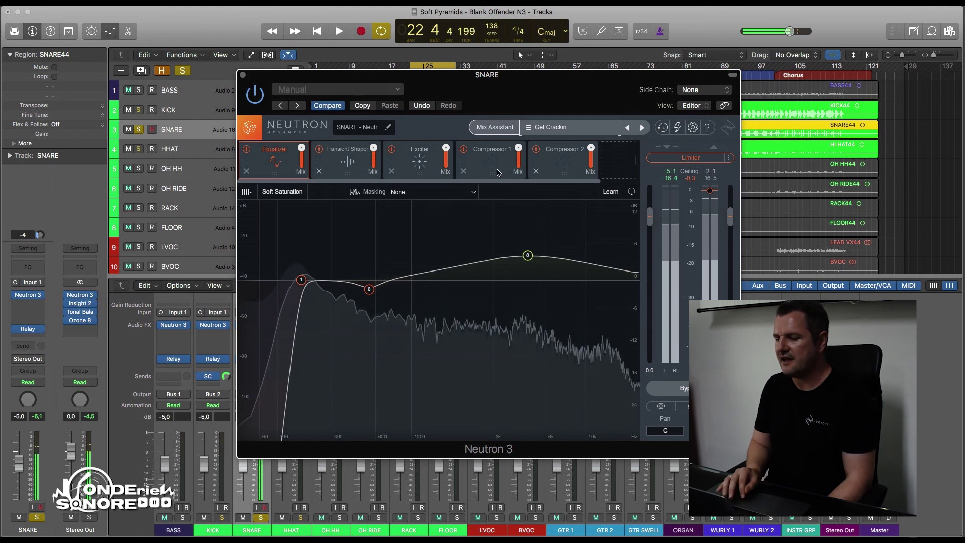
{"action": "left_click", "coordinate": [497, 172]}
{"action": "left_click", "coordinate": [423, 169]}
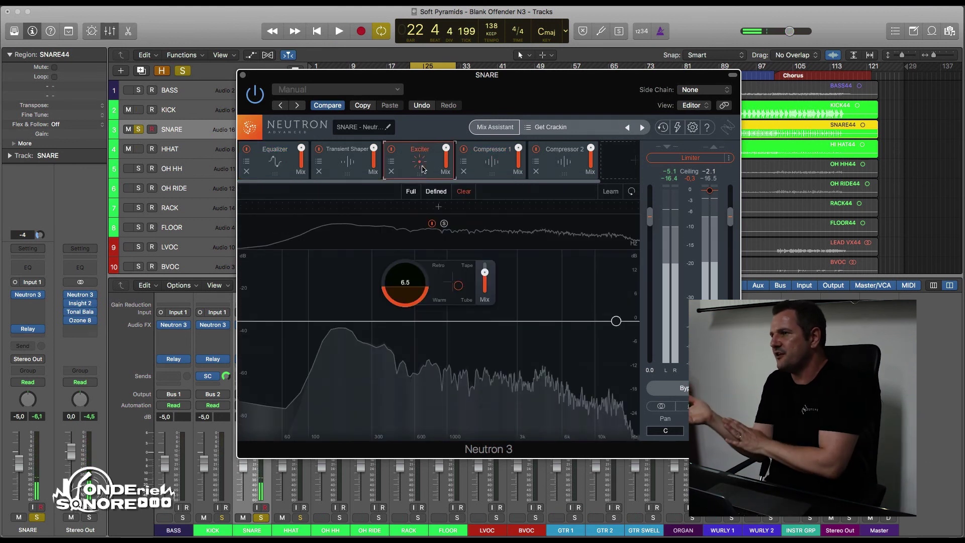
{"action": "left_click", "coordinate": [340, 159]}
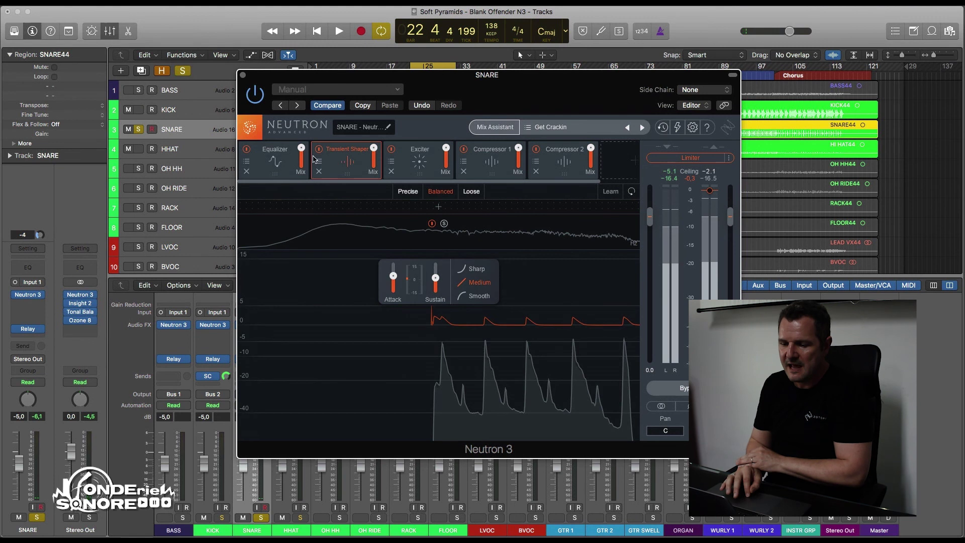
{"action": "left_click", "coordinate": [293, 171]}
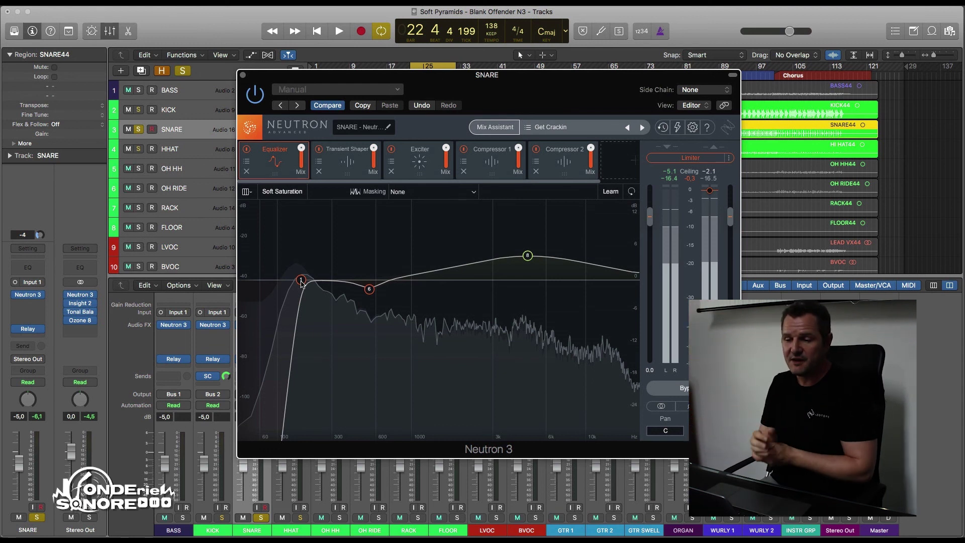
{"action": "left_click", "coordinate": [495, 127]}
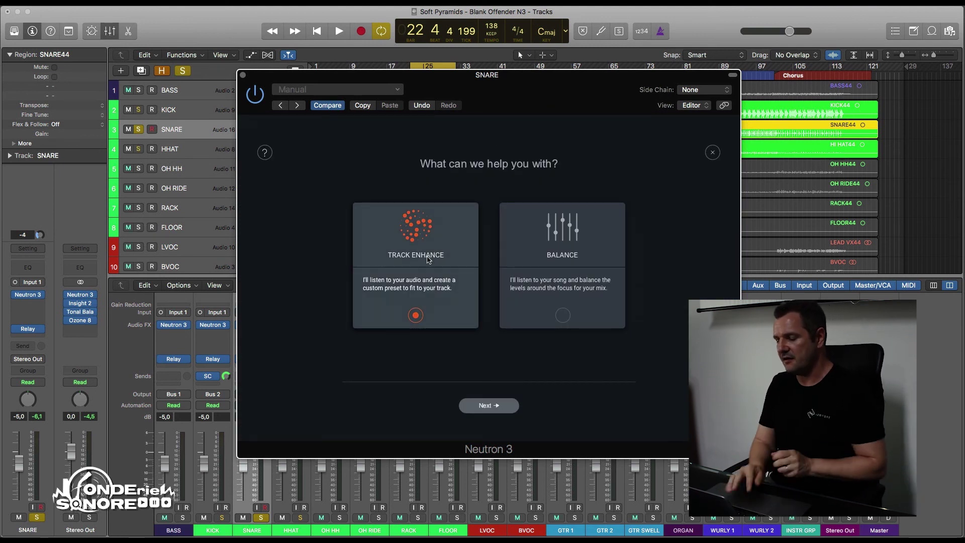
{"action": "left_click", "coordinate": [483, 405]}
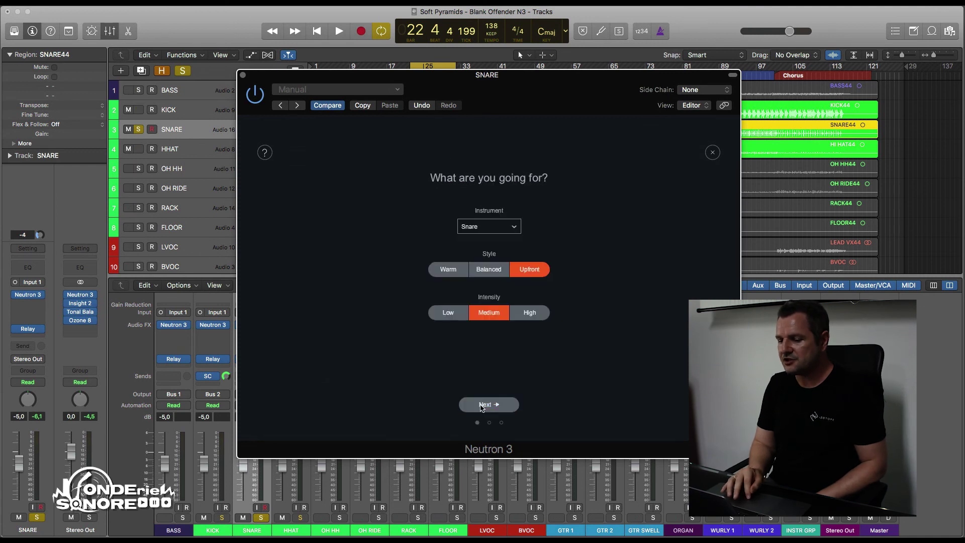
{"action": "left_click", "coordinate": [504, 230]}
{"action": "mouse_move", "coordinate": [497, 257]}
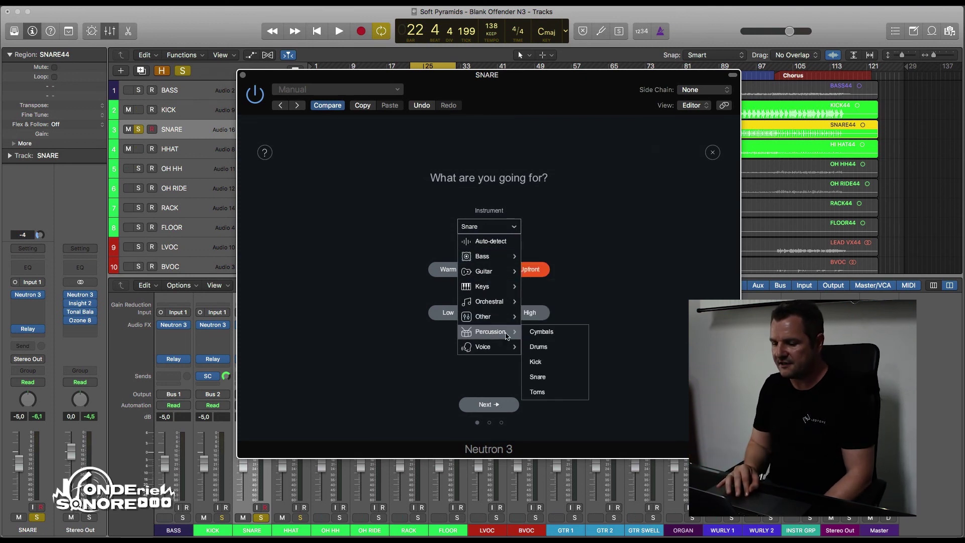
{"action": "left_click", "coordinate": [538, 362]}
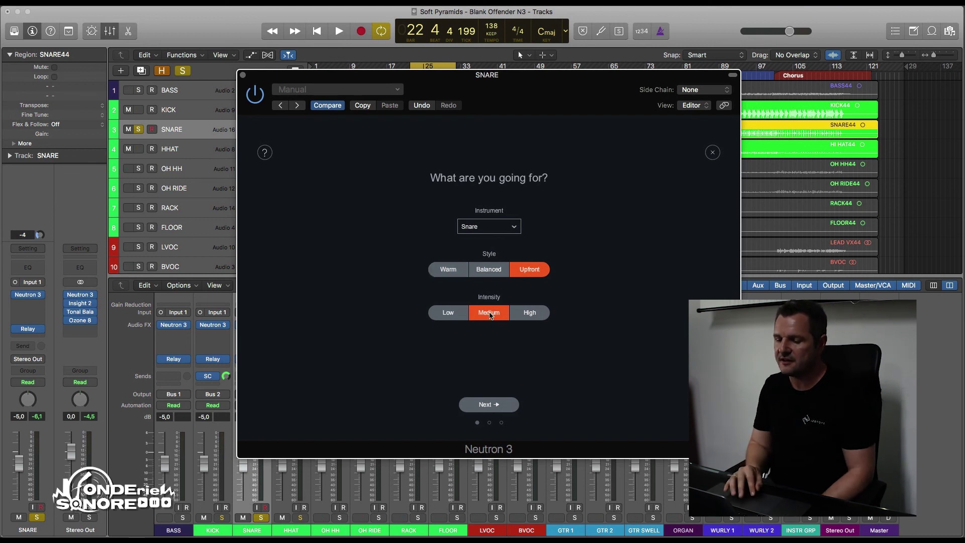
{"action": "left_click", "coordinate": [526, 314]}
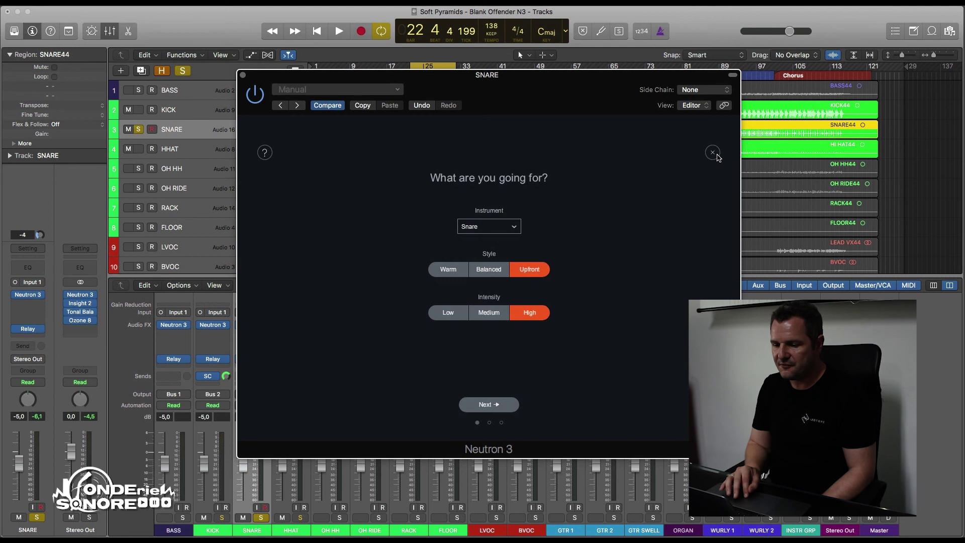
{"action": "left_click", "coordinate": [715, 154]}
- Reset Neutron 3 on the snare by loading the <Default> global preset
{"action": "left_click", "coordinate": [551, 126]}
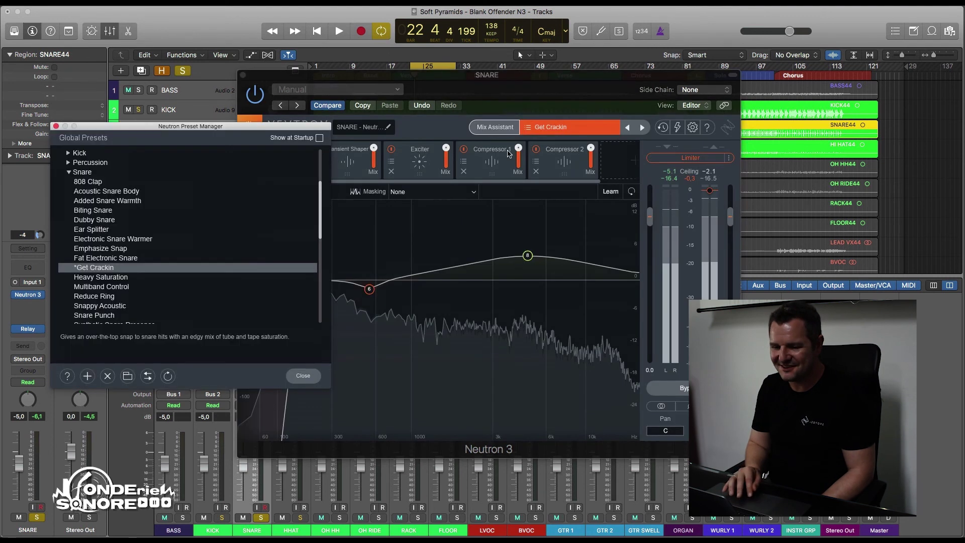
{"action": "scroll", "coordinate": [99, 165], "scroll_direction": "up", "scroll_amount": 5}
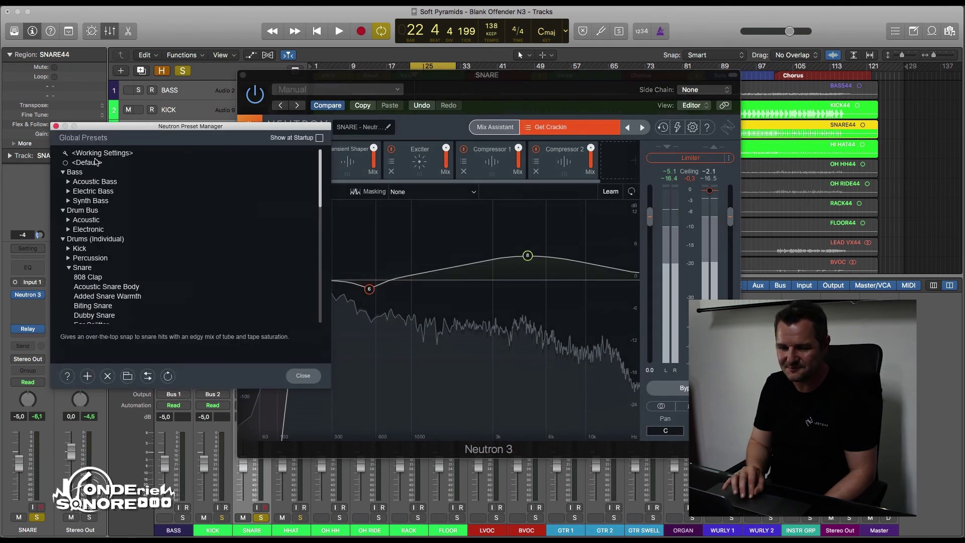
{"action": "left_click", "coordinate": [95, 162]}
{"action": "left_click", "coordinate": [306, 378]}
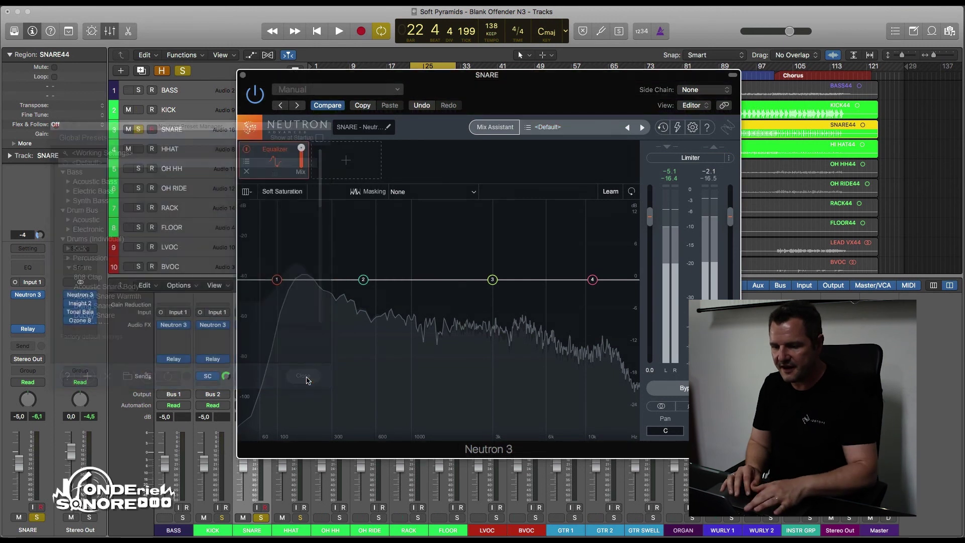
- Run the Mix Assistant's Track Enhance on the playing snare with Upfront style and High intensity, and accept its suggestion
{"action": "left_click", "coordinate": [500, 129]}
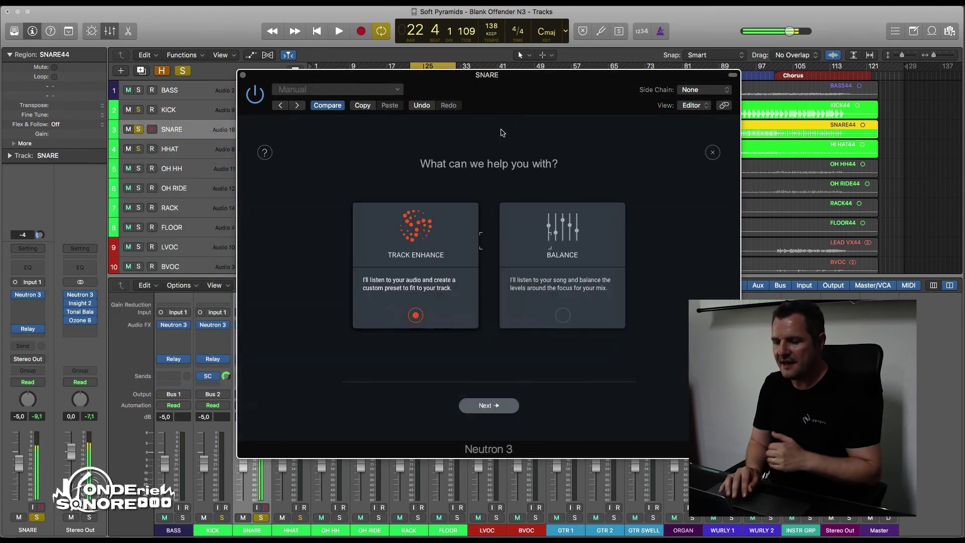
{"action": "left_click", "coordinate": [488, 406]}
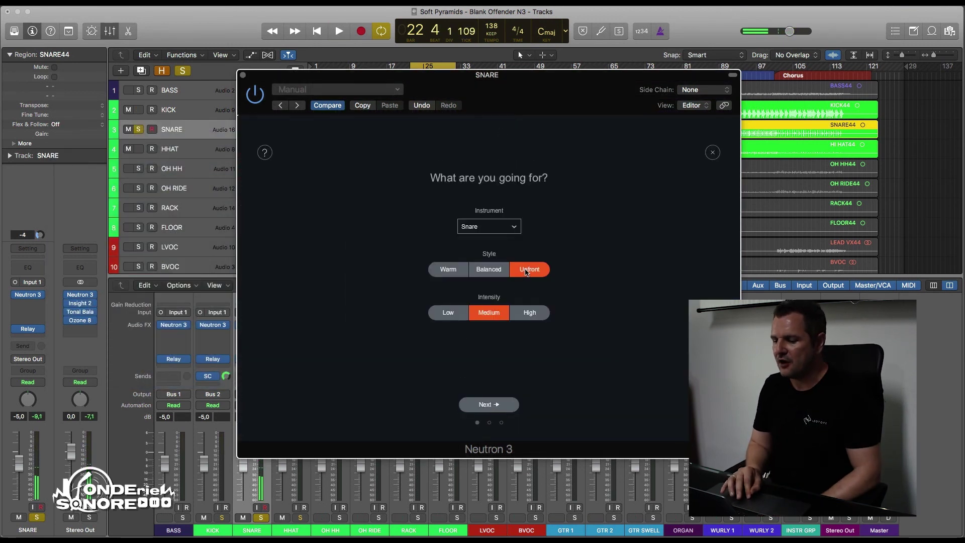
{"action": "left_click", "coordinate": [524, 314]}
{"action": "left_click", "coordinate": [493, 405]}
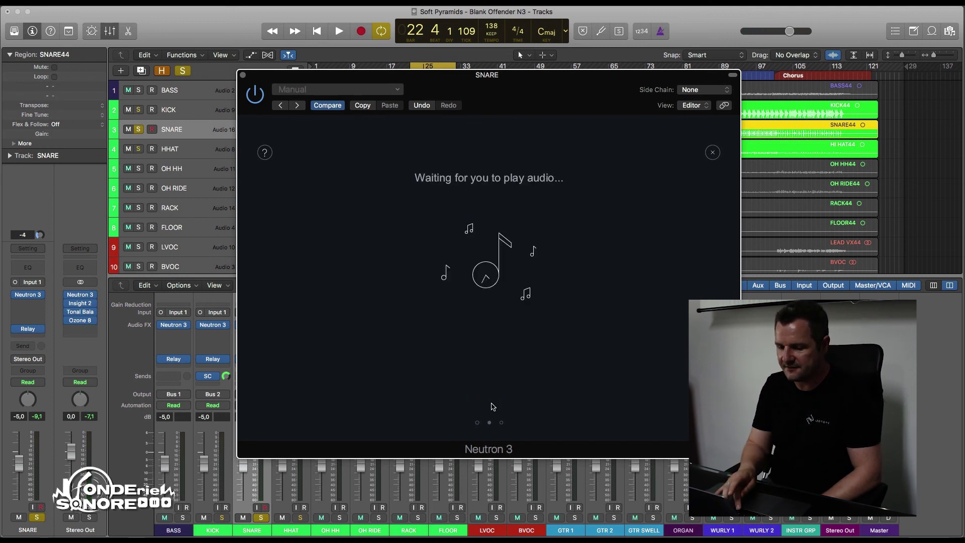
{"action": "key", "text": "space"}
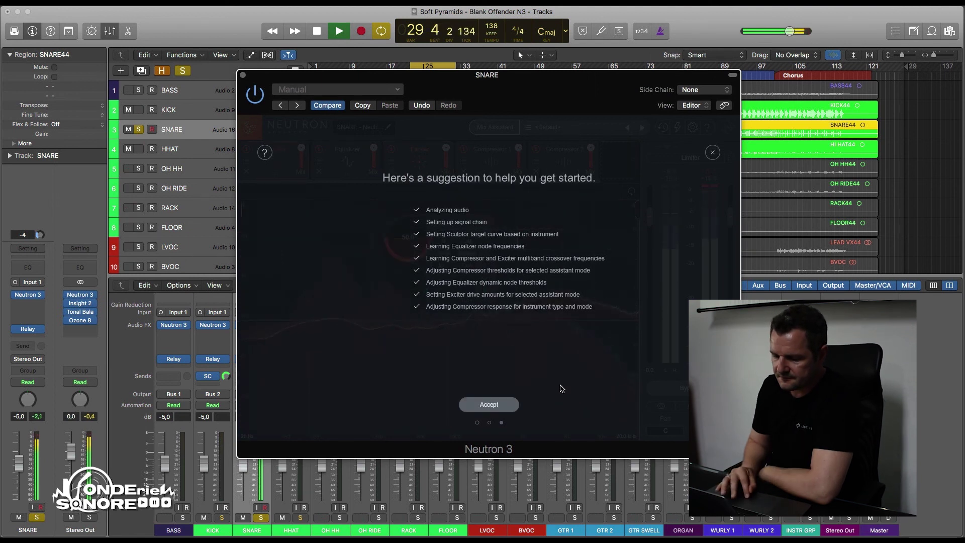
{"action": "left_click", "coordinate": [489, 404]}
- Examine the suggested Equalizer and Compressor 1 settings on the snare, stop playback, and check the global presets without loading one
{"action": "left_click", "coordinate": [359, 152]}
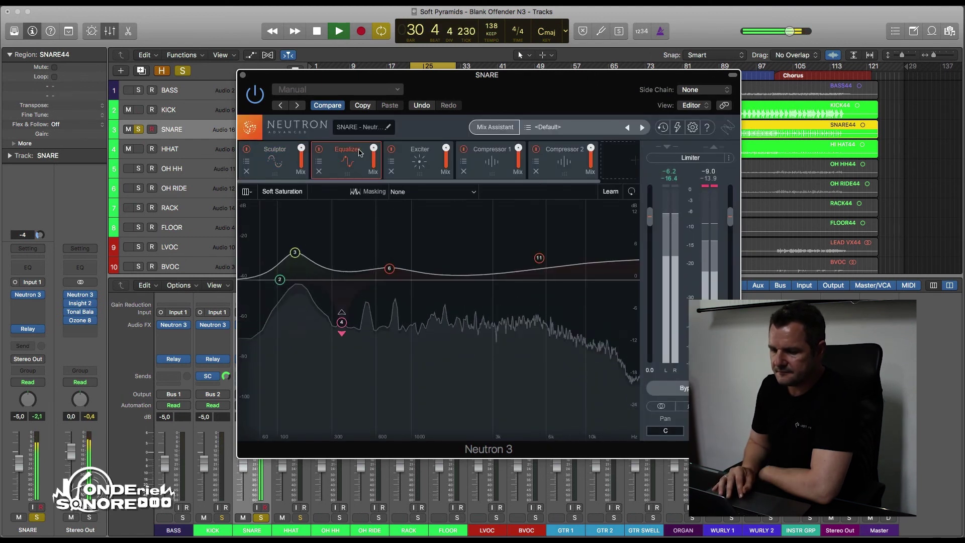
{"action": "left_click", "coordinate": [491, 150]}
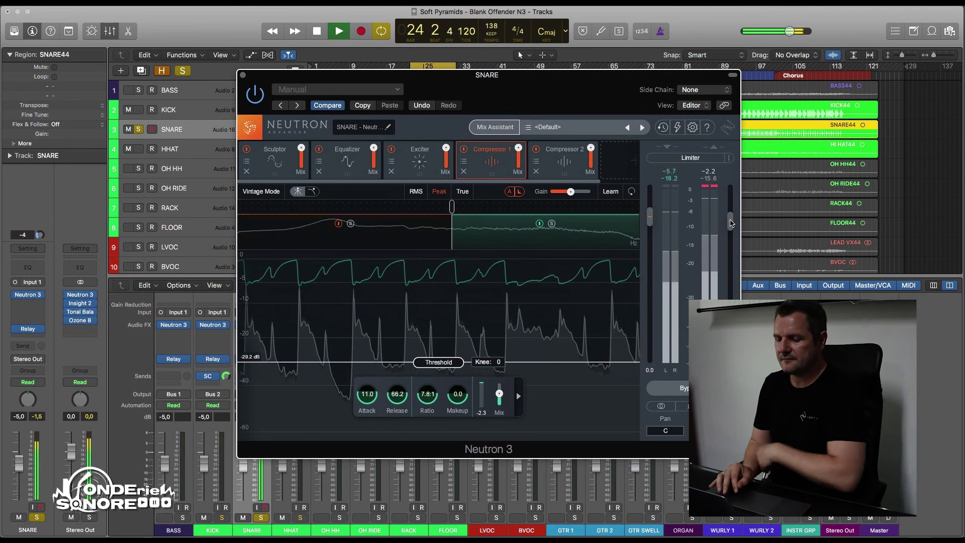
{"action": "key", "text": "space"}
{"action": "left_click", "coordinate": [348, 153]}
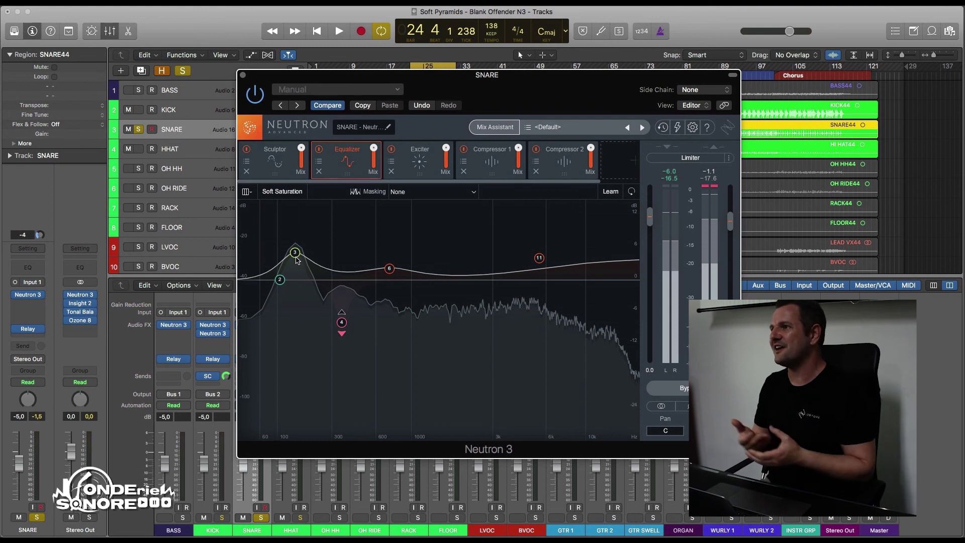
{"action": "left_click", "coordinate": [540, 129]}
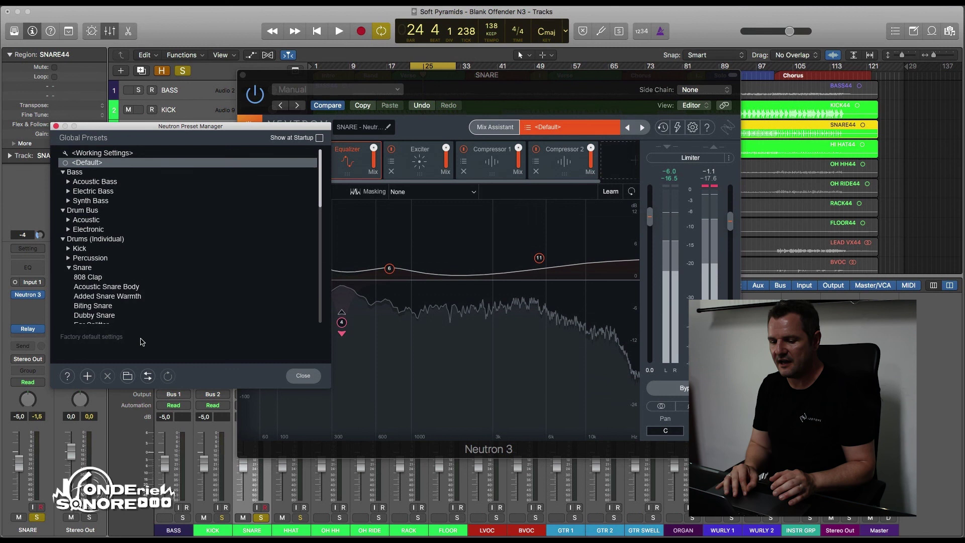
{"action": "left_click", "coordinate": [294, 378]}
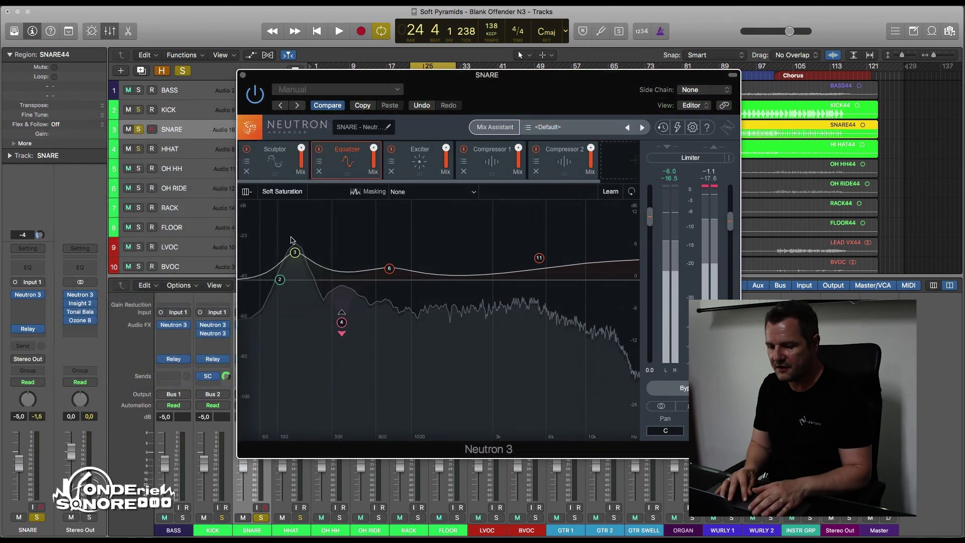
- Change the Equalizer's frequency scale, lower node 3's gain to 1.3 dB on the playing snare, and compare with the processing bypassed
{"action": "left_click", "coordinate": [251, 194]}
{"action": "left_click", "coordinate": [269, 230]}
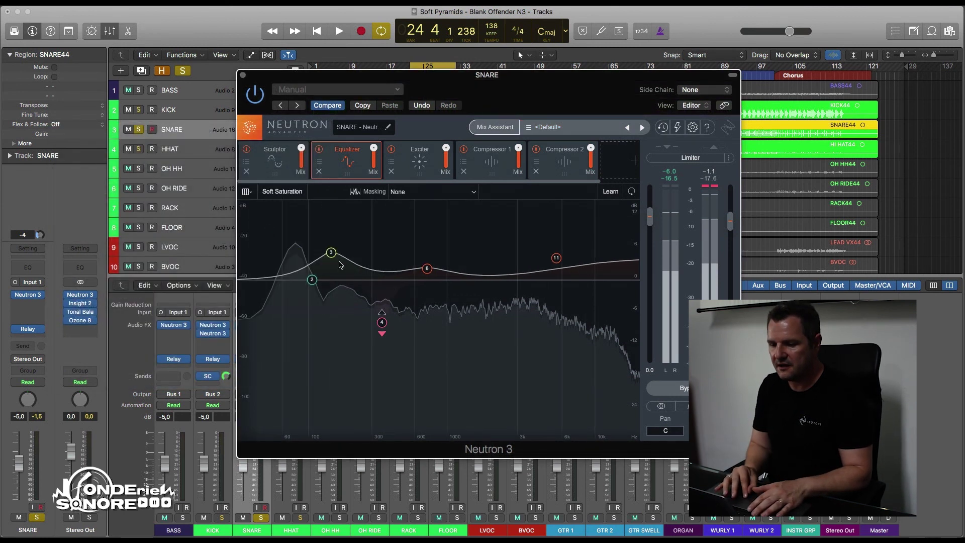
{"action": "key", "text": "space"}
{"action": "left_click_drag", "start_coordinate": [332, 254], "coordinate": [334, 274]}
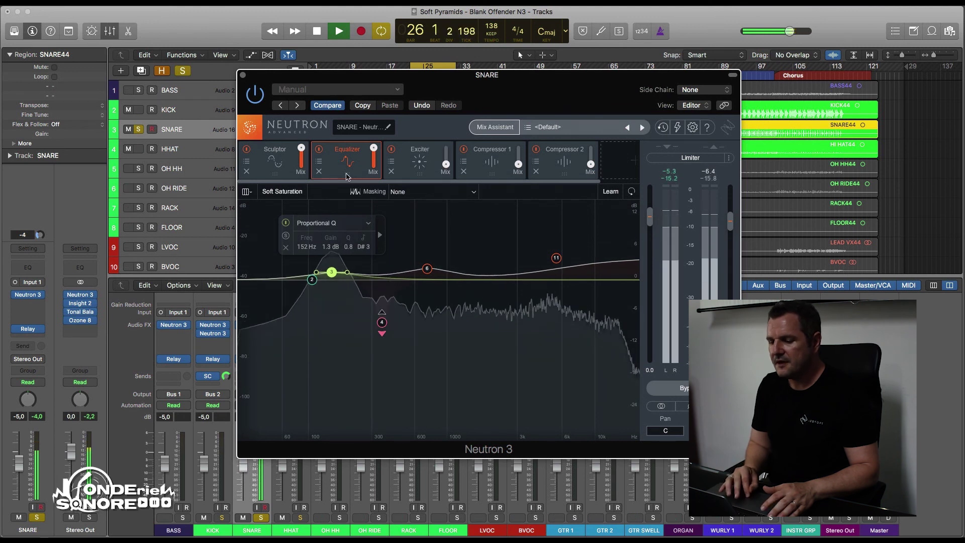
{"action": "left_click", "coordinate": [677, 390]}
{"action": "left_click", "coordinate": [678, 391]}
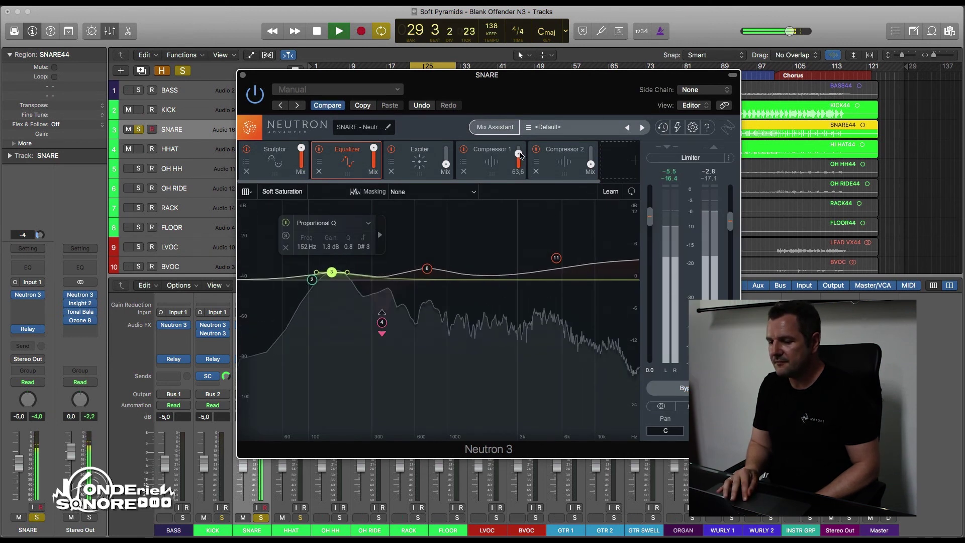
- Raise Compressor 1's mix on the snare to 81.8, check Compressor 2, and stop playback
{"action": "left_click_drag", "start_coordinate": [520, 156], "coordinate": [521, 154]}
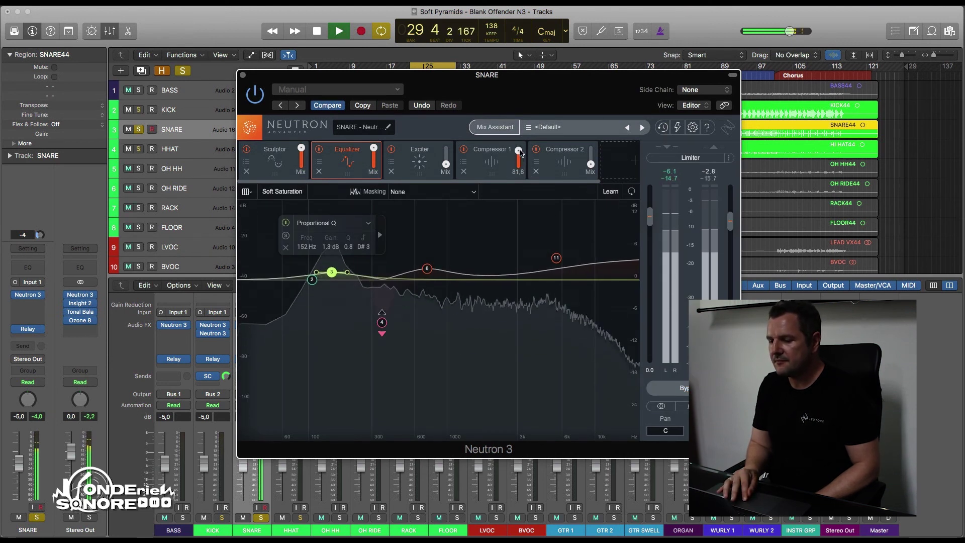
{"action": "left_click", "coordinate": [579, 156]}
{"action": "key", "text": "space"}
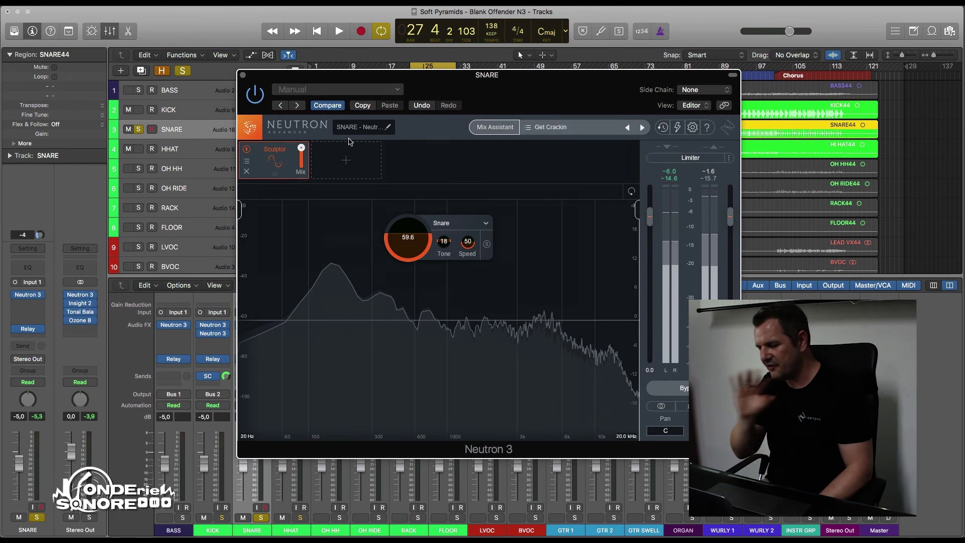
- Load the <Default> global preset into the snare's Neutron 3 and close the plug-in window
{"action": "left_click", "coordinate": [550, 126]}
{"action": "left_click", "coordinate": [551, 127]}
{"action": "left_click", "coordinate": [563, 126]}
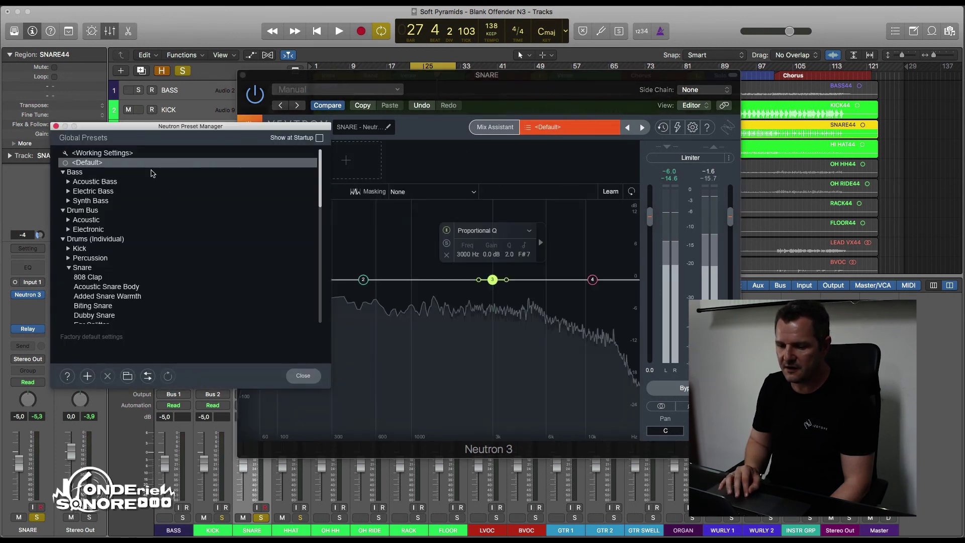
{"action": "left_click", "coordinate": [303, 375]}
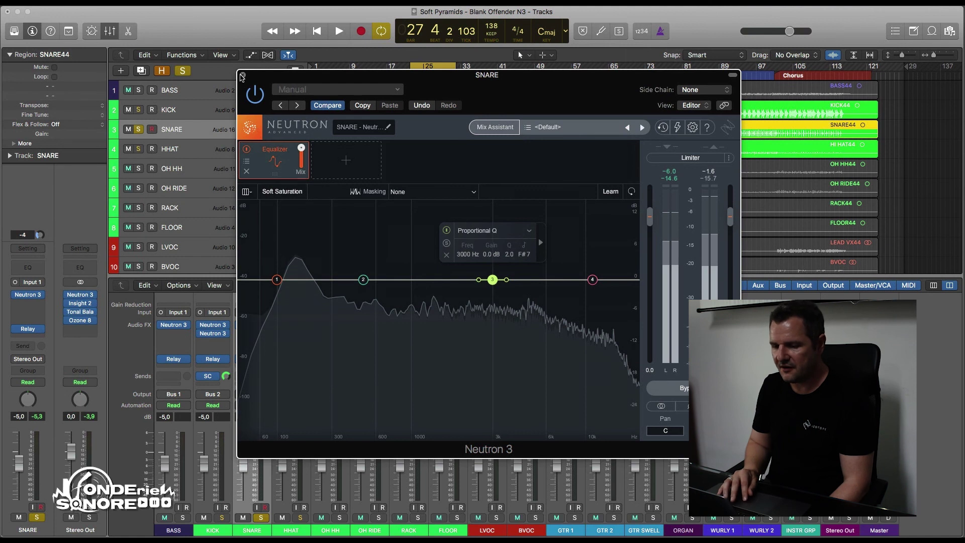
{"action": "left_click", "coordinate": [242, 75]}
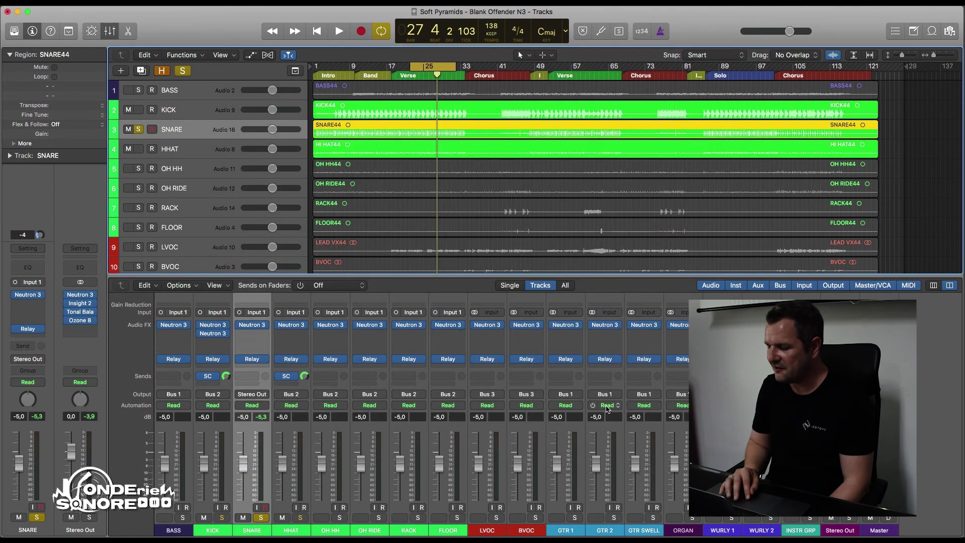
- Solo INSTR GRP instead of the snare and move the looped playback range to the start of the last chorus
{"action": "left_click", "coordinate": [810, 517]}
{"action": "left_click", "coordinate": [262, 518]}
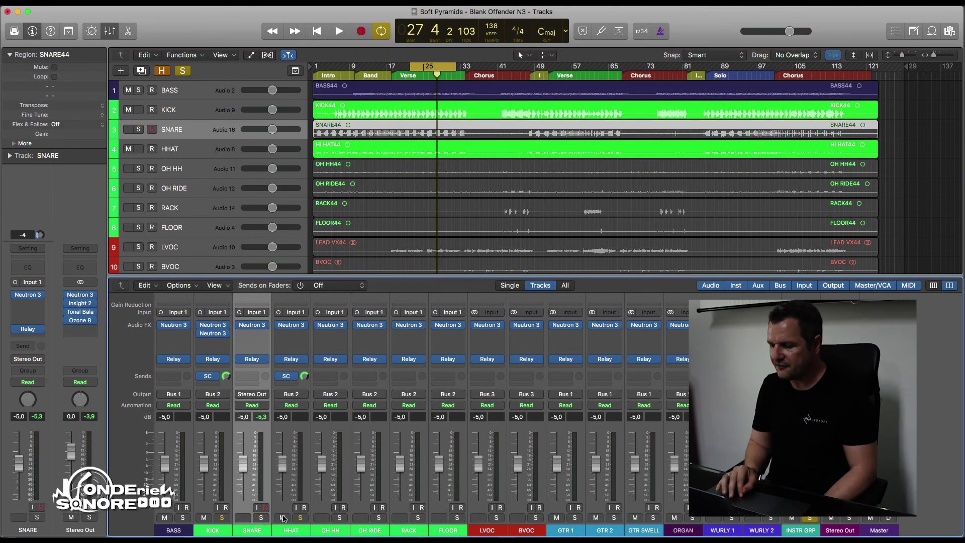
{"action": "key", "text": "space"}
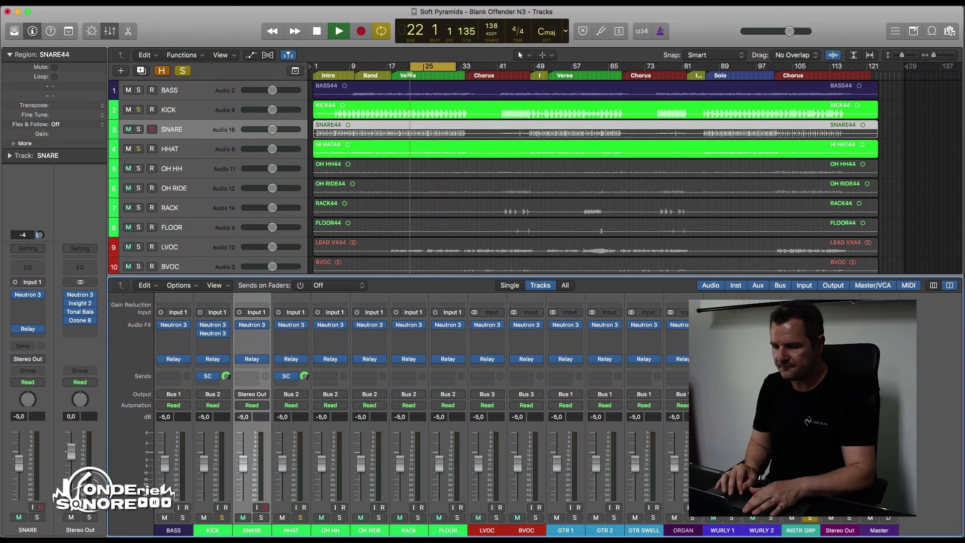
{"action": "left_click_drag", "start_coordinate": [779, 66], "coordinate": [807, 66]}
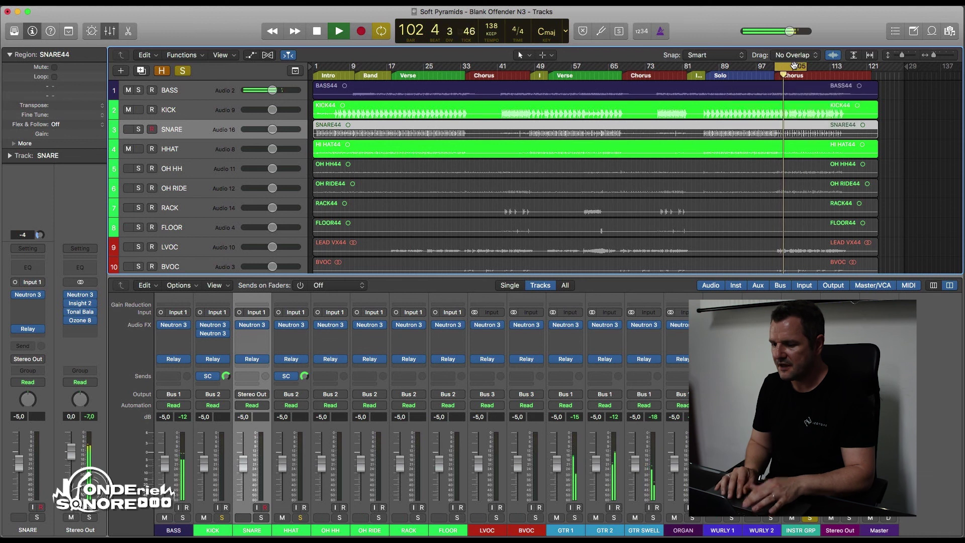
{"action": "key", "text": "space"}
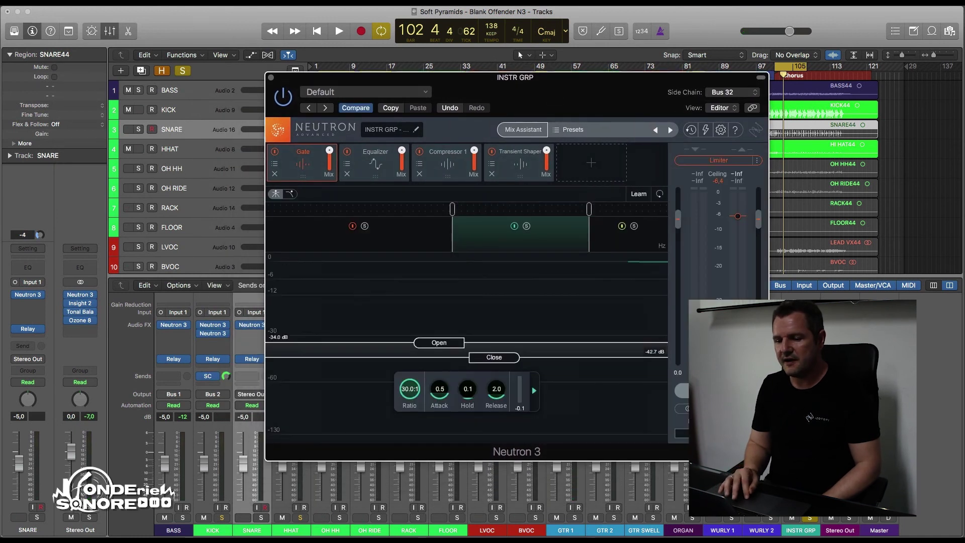
- Show the side-chain detection filter of the gate on INSTR GRP and audition the gating during playback
{"action": "left_click", "coordinate": [291, 194]}
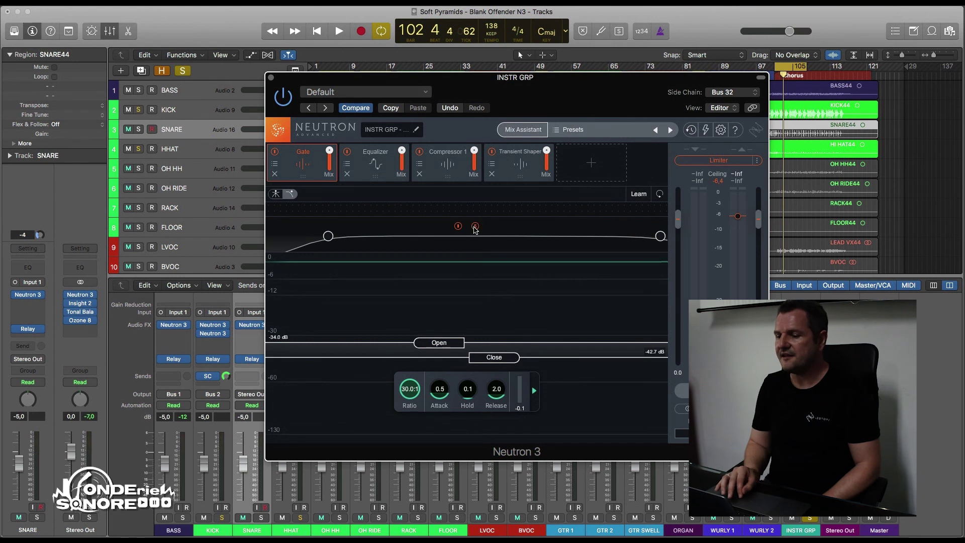
{"action": "key", "text": "space"}
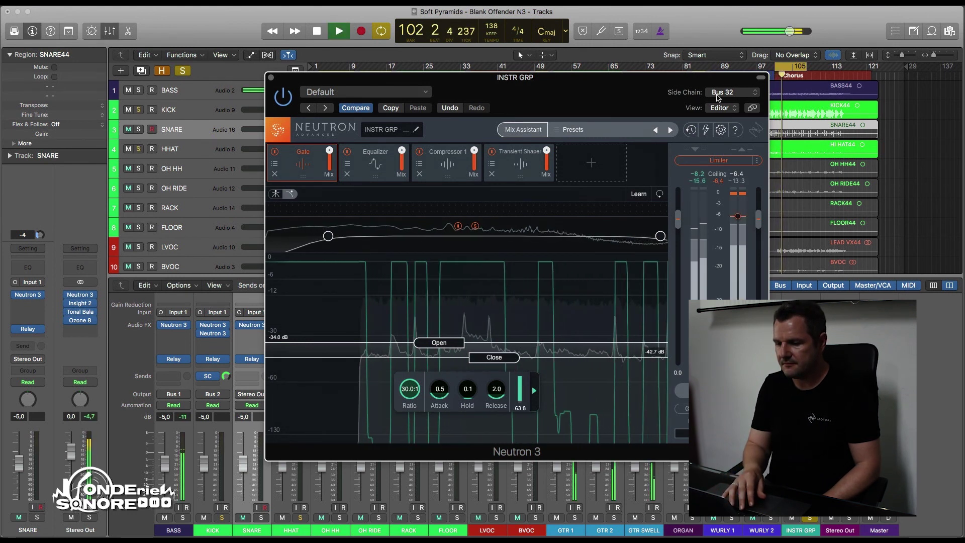
{"action": "key", "text": "space"}
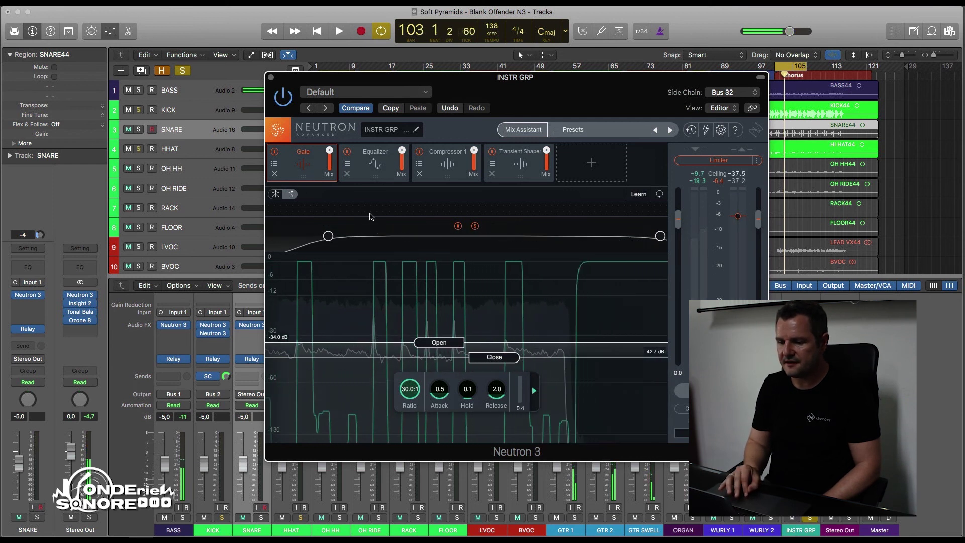
{"action": "key", "text": "space"}
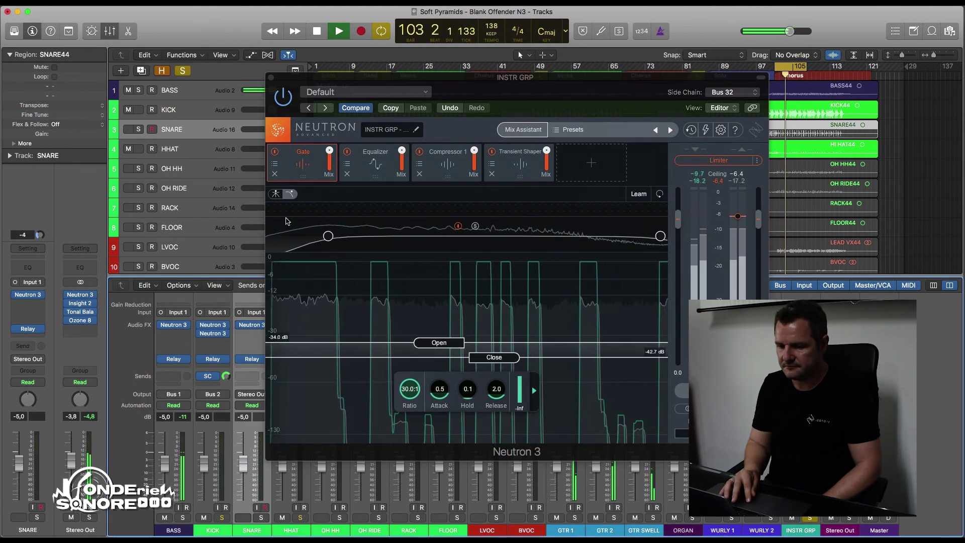
- Return the gate to its multiband view, inspect the low band, and unsolo INSTR GRP to play the full mix
{"action": "left_click", "coordinate": [276, 193]}
{"action": "left_click", "coordinate": [392, 239]}
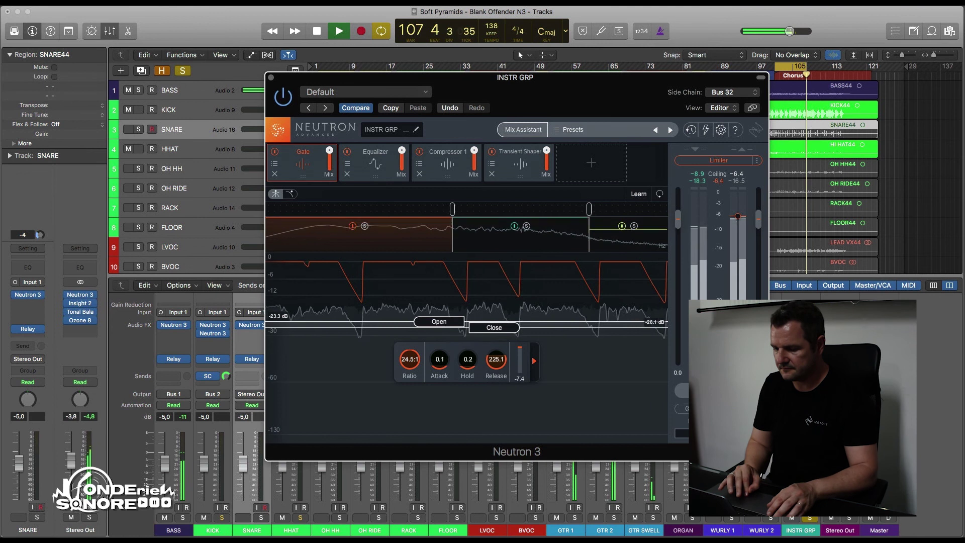
{"action": "left_click", "coordinate": [814, 524]}
{"action": "left_click", "coordinate": [811, 519]}
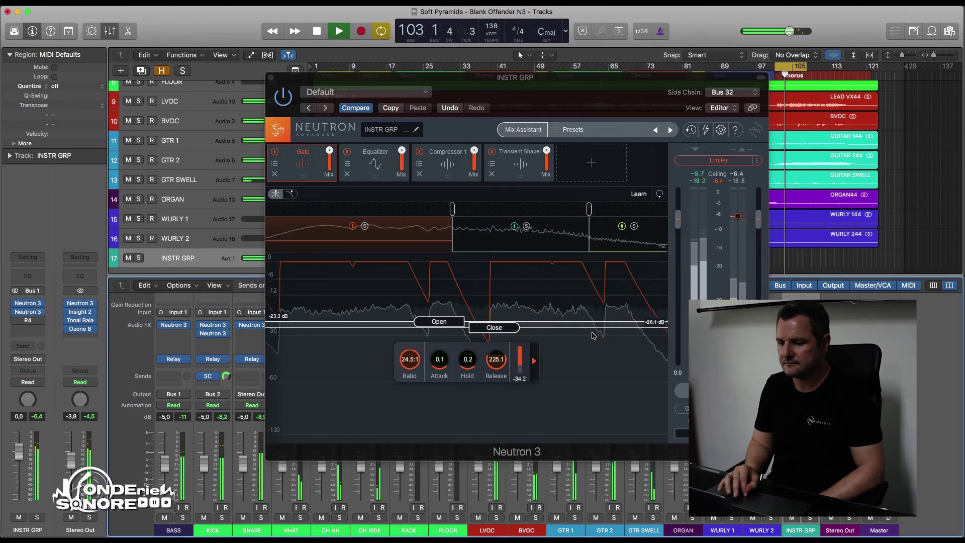
- Examine the gate's middle band and the Equalizer on INSTR GRP, compare the mix with Neutron 3 bypassed, and close the window
{"action": "left_click", "coordinate": [558, 243]}
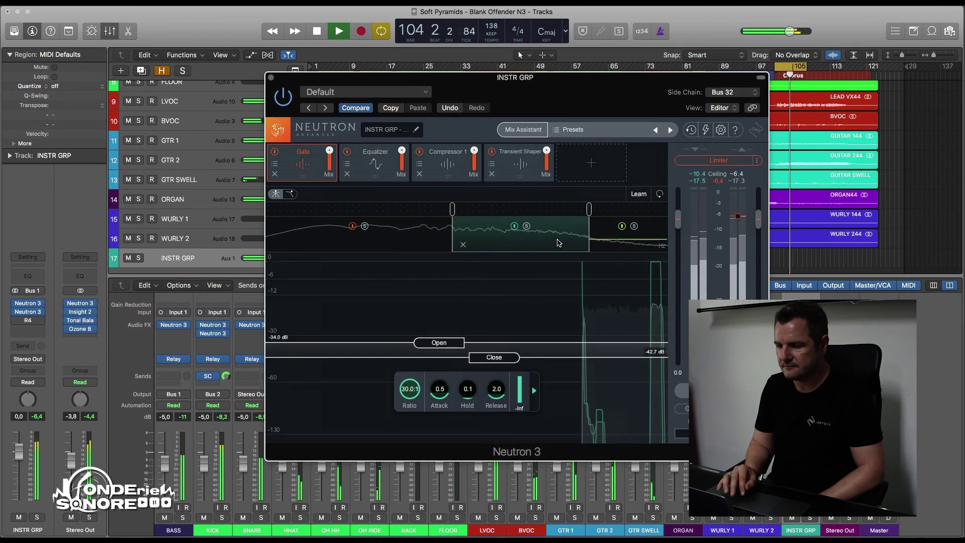
{"action": "left_click", "coordinate": [381, 171]}
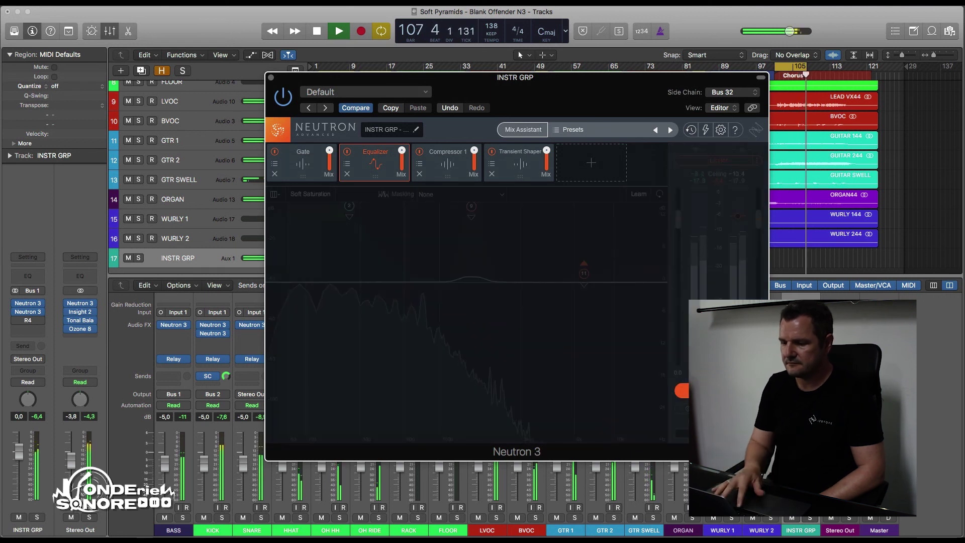
{"action": "key", "text": "space"}
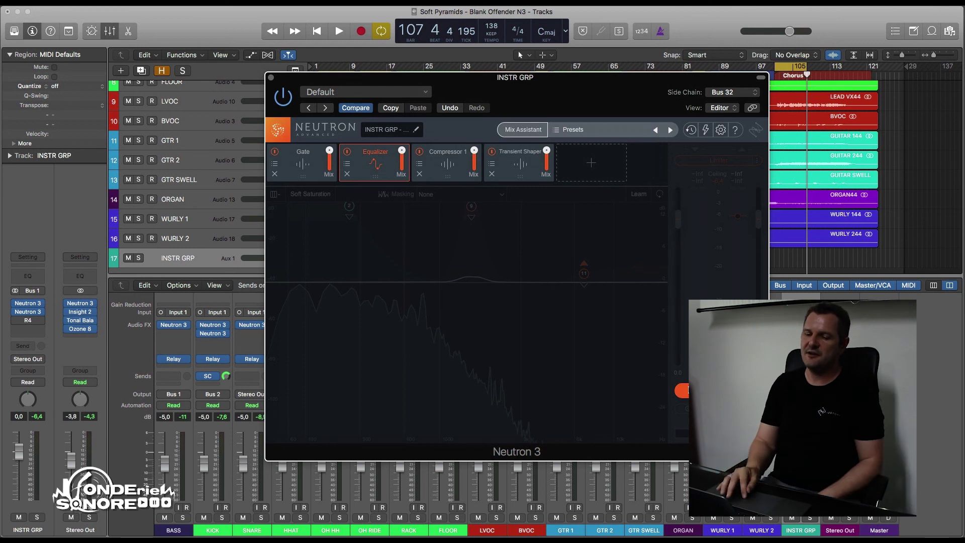
{"action": "left_click", "coordinate": [305, 172]}
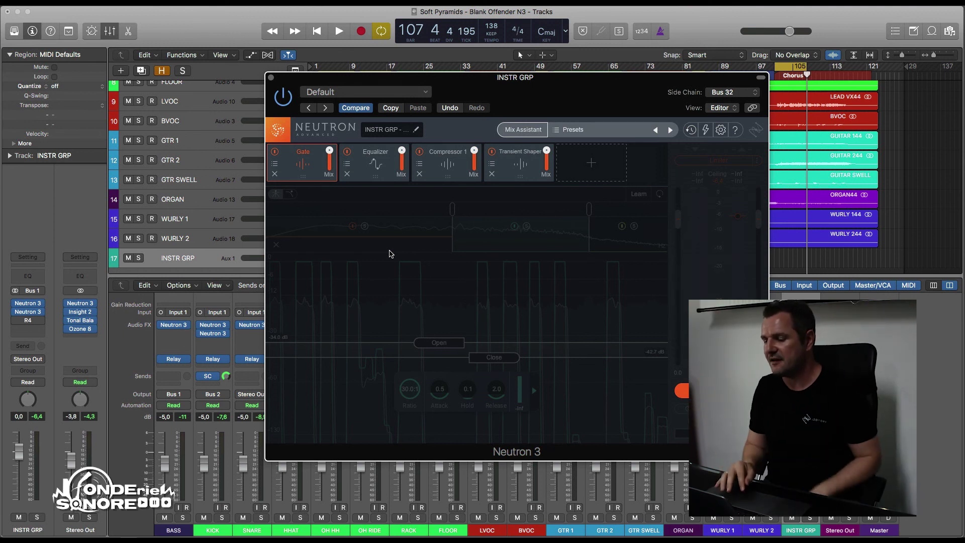
{"action": "key", "text": "space"}
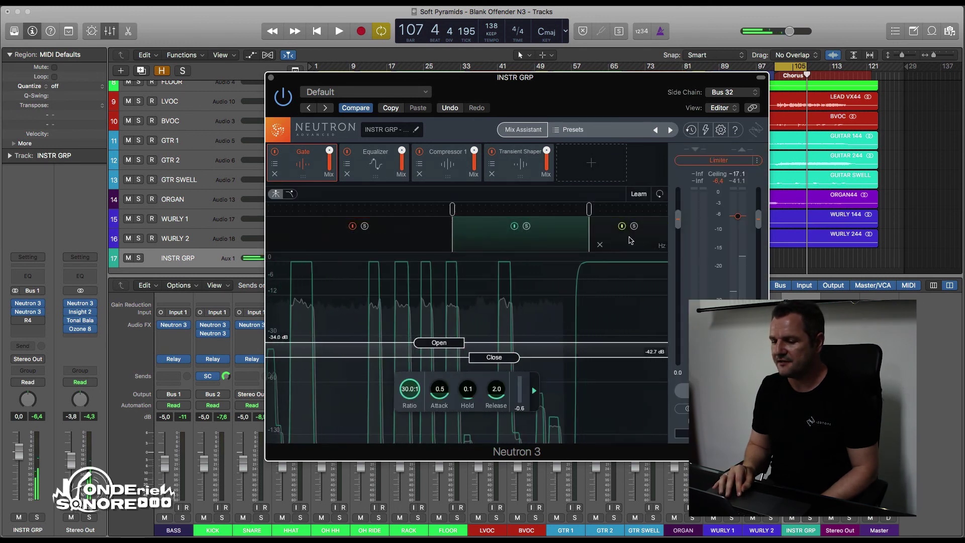
{"action": "key", "text": "super+w"}
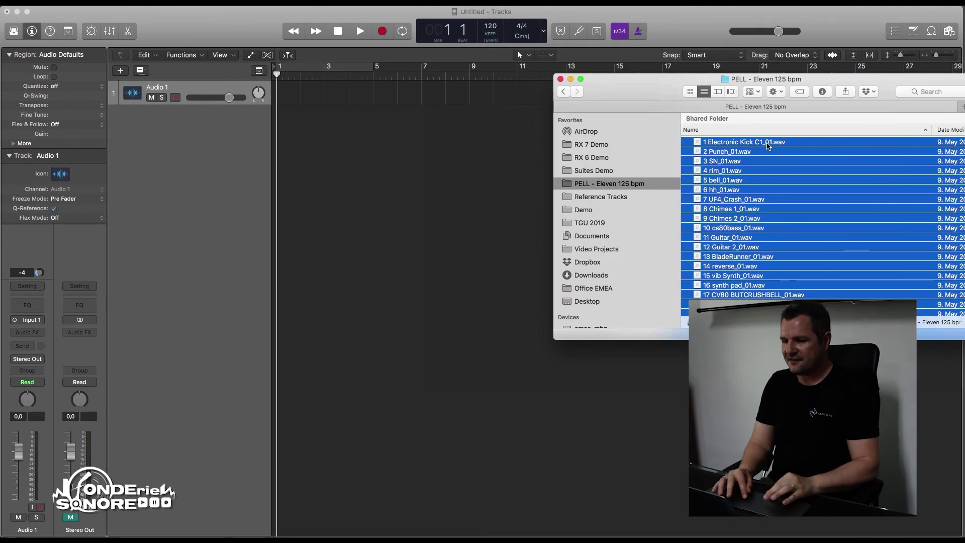
- Import all selected audio files from the PELL - Eleven 125 bpm folder into the new Untitled project
{"action": "left_click_drag", "start_coordinate": [768, 146], "coordinate": [266, 134]}
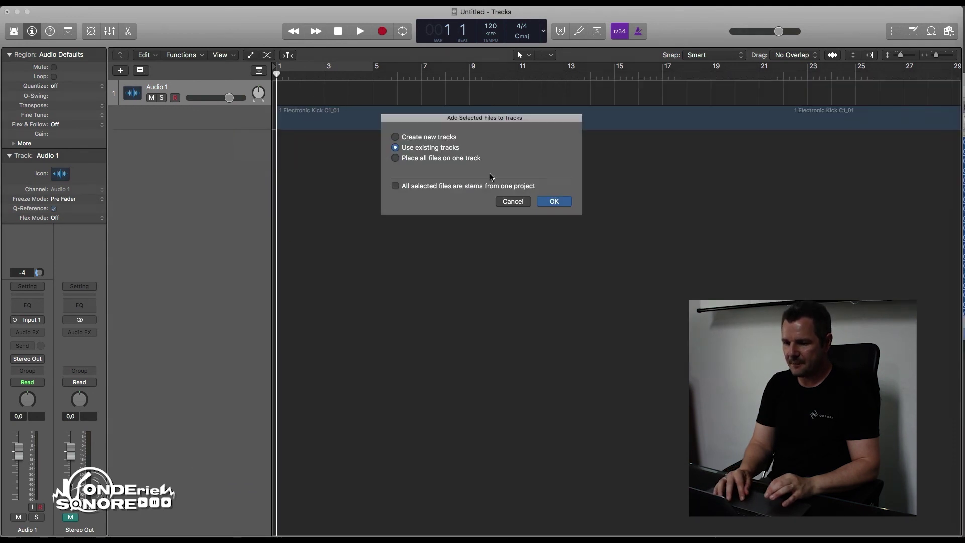
{"action": "left_click", "coordinate": [546, 203]}
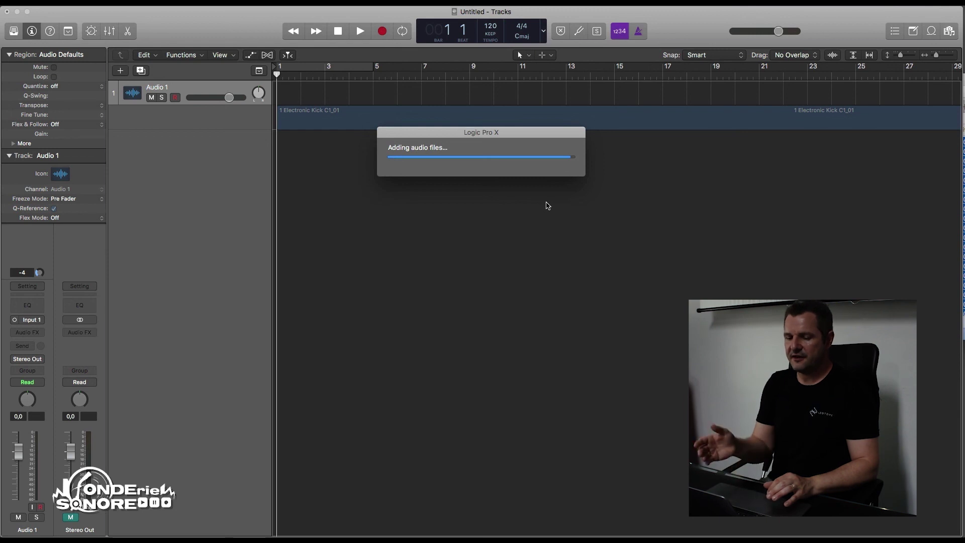
- Fit the imported tracks in the arrangement and play them with Stereo Out unmuted, cycling from about bar 24 to bar 37
{"action": "key", "text": "z"}
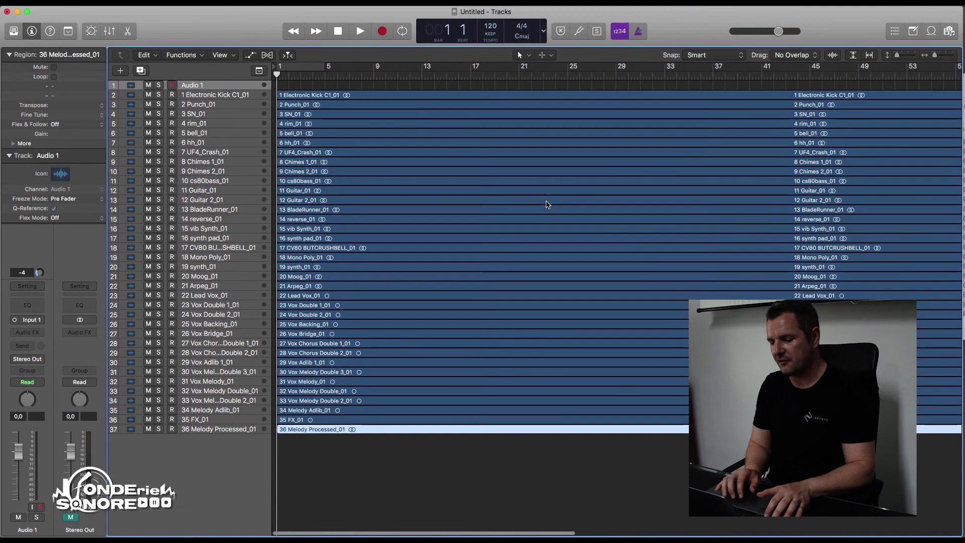
{"action": "key", "text": "z"}
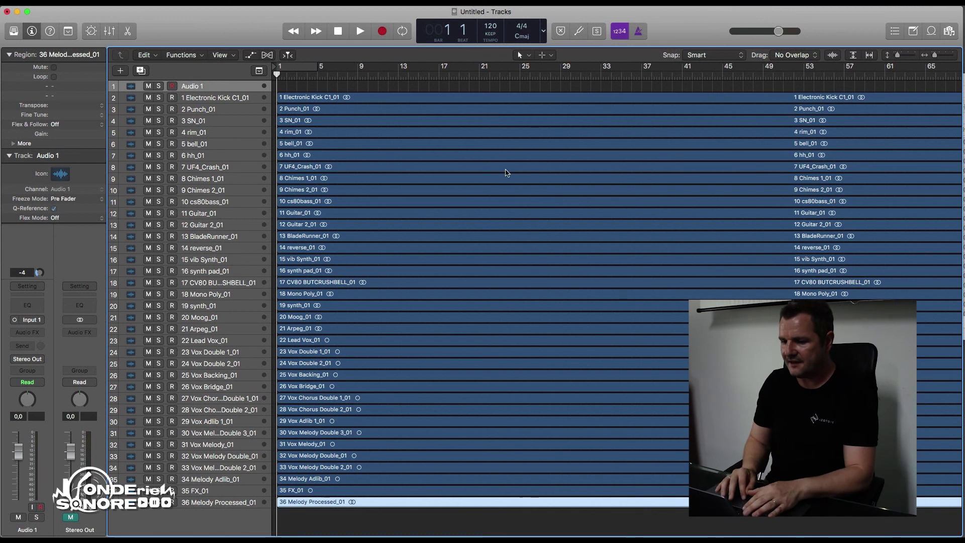
{"action": "left_click_drag", "start_coordinate": [474, 68], "coordinate": [601, 69]}
{"action": "key", "text": "space"}
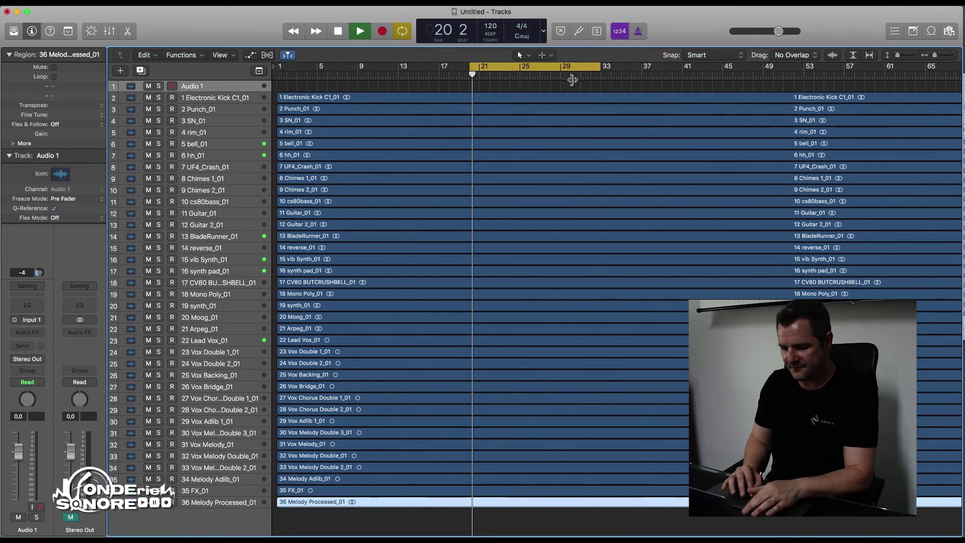
{"action": "left_click", "coordinate": [70, 517]}
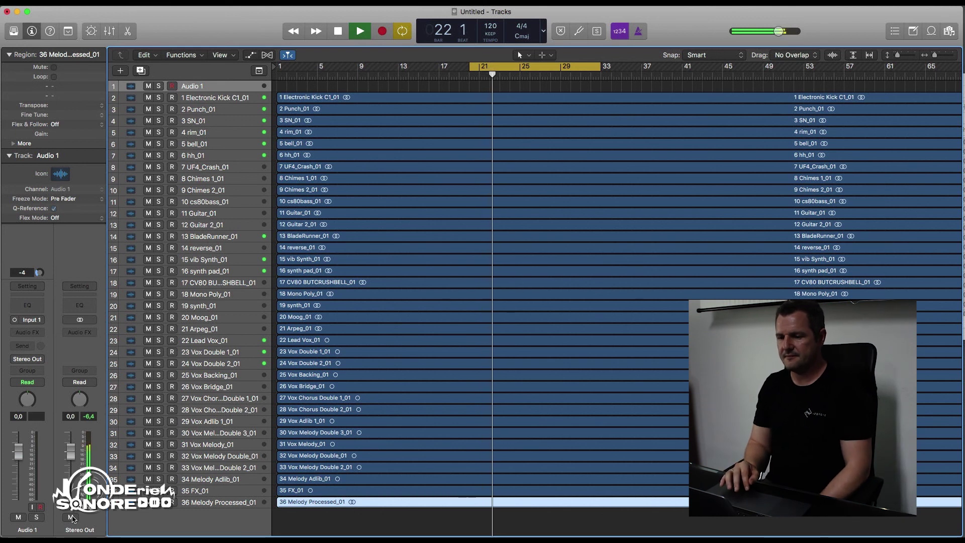
{"action": "left_click_drag", "start_coordinate": [535, 66], "coordinate": [578, 66]}
- Show the mixer below the arrangement, enlarge it to reveal the full channel strips, and stop playback
{"action": "key", "text": "x"}
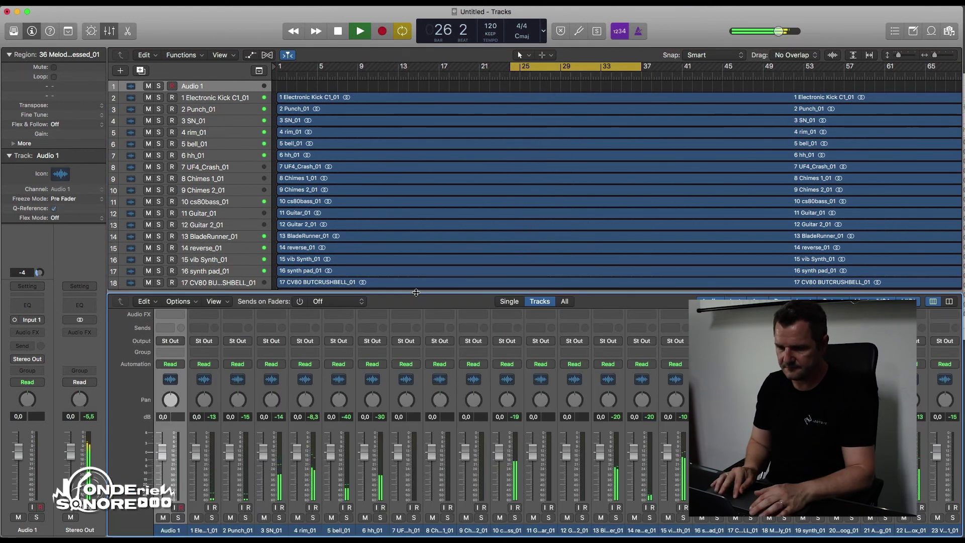
{"action": "left_click_drag", "start_coordinate": [416, 293], "coordinate": [420, 178]}
{"action": "key", "text": "space"}
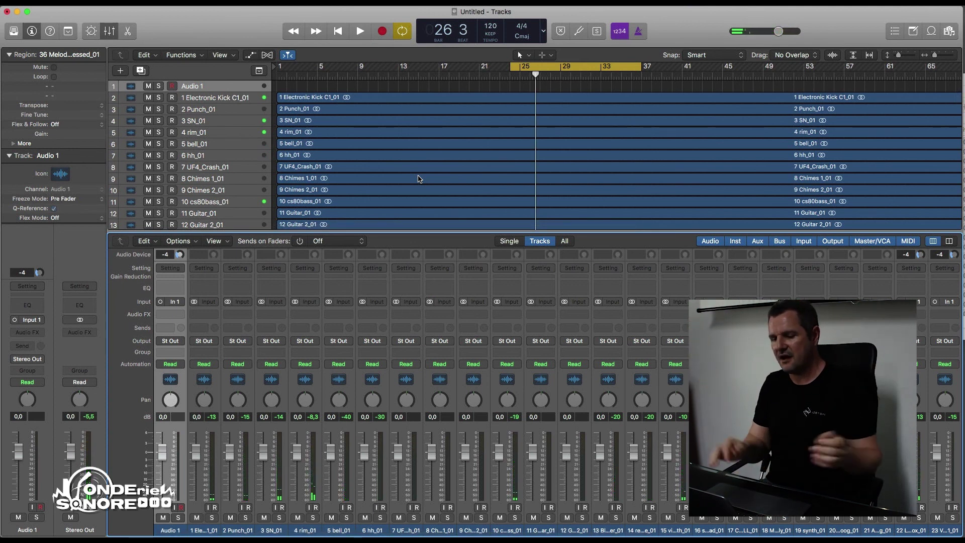
- Select all imported channel strips in the mixer, from 1 Electronic Kick C1_01 through 36 Melody Processed_01
{"action": "left_click", "coordinate": [193, 530]}
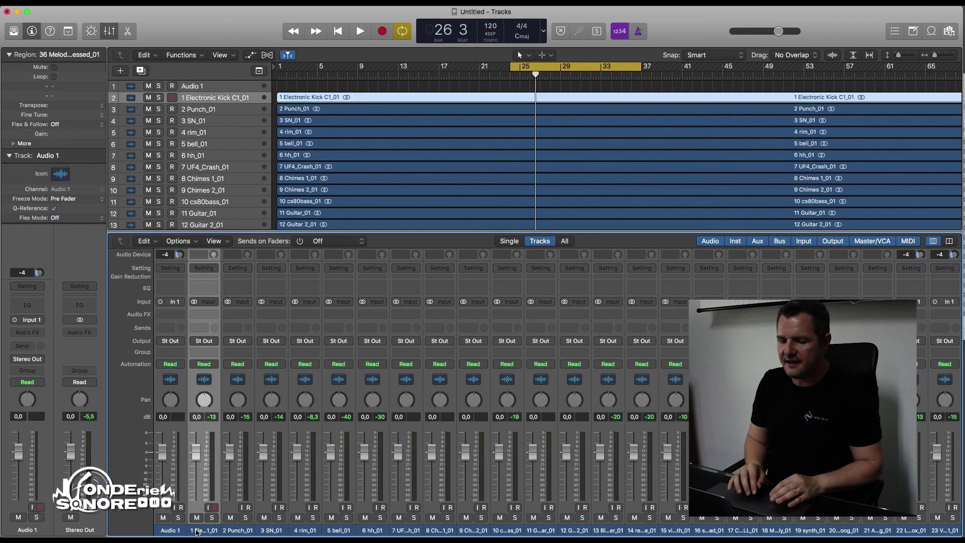
{"action": "scroll", "coordinate": [197, 533], "scroll_direction": "right", "scroll_amount": 5}
{"action": "scroll", "coordinate": [197, 533], "scroll_direction": "right", "scroll_amount": 5}
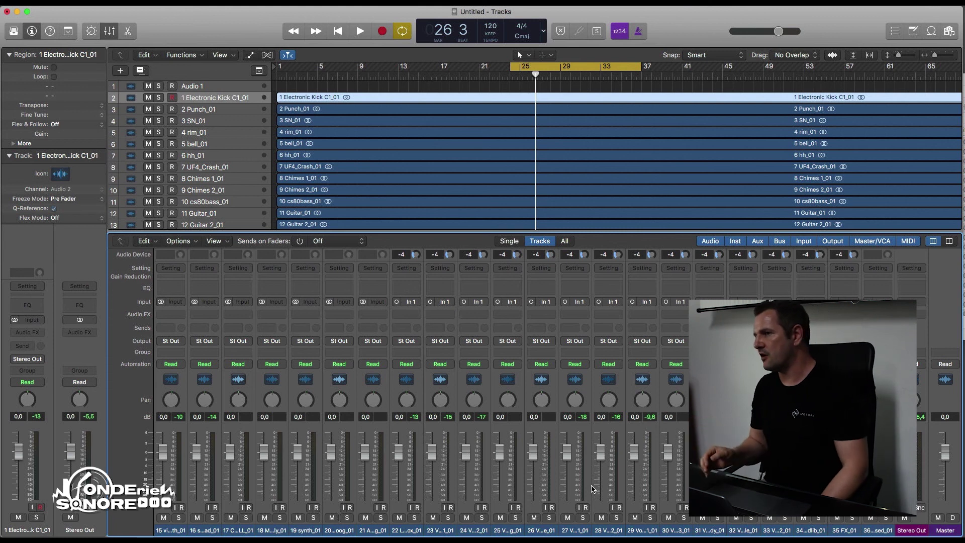
{"action": "scroll", "coordinate": [592, 489], "scroll_direction": "left", "scroll_amount": 10}
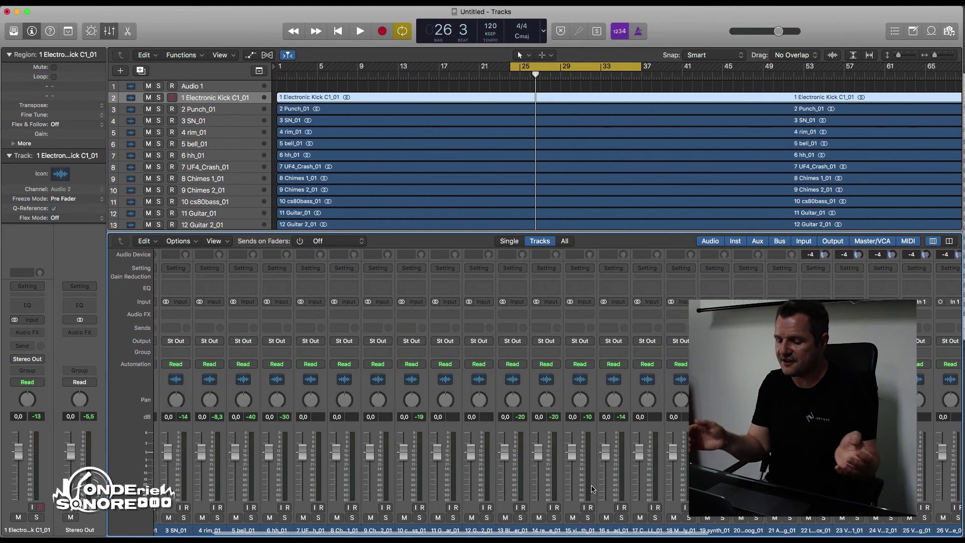
{"action": "scroll", "coordinate": [592, 489], "scroll_direction": "left", "scroll_amount": 3}
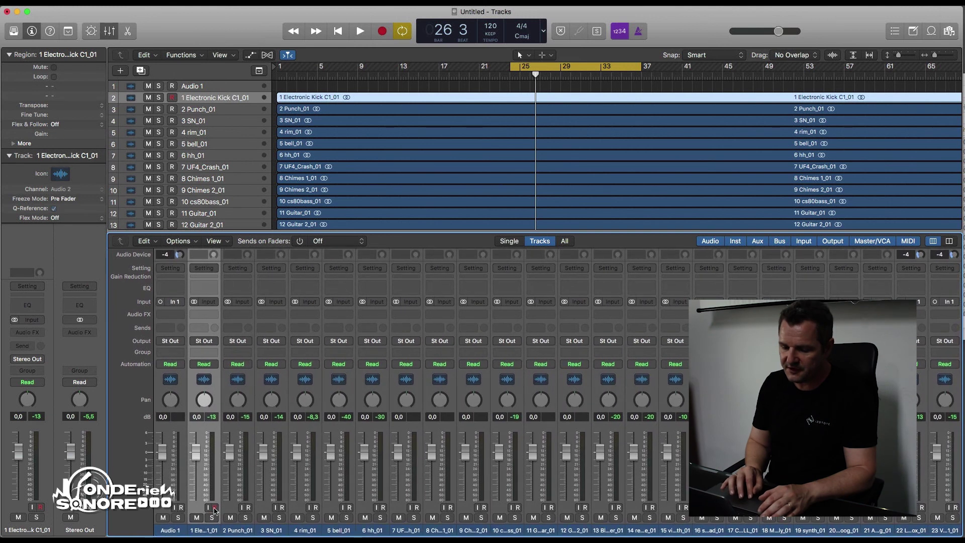
{"action": "scroll", "coordinate": [945, 490], "scroll_direction": "right", "scroll_amount": 3}
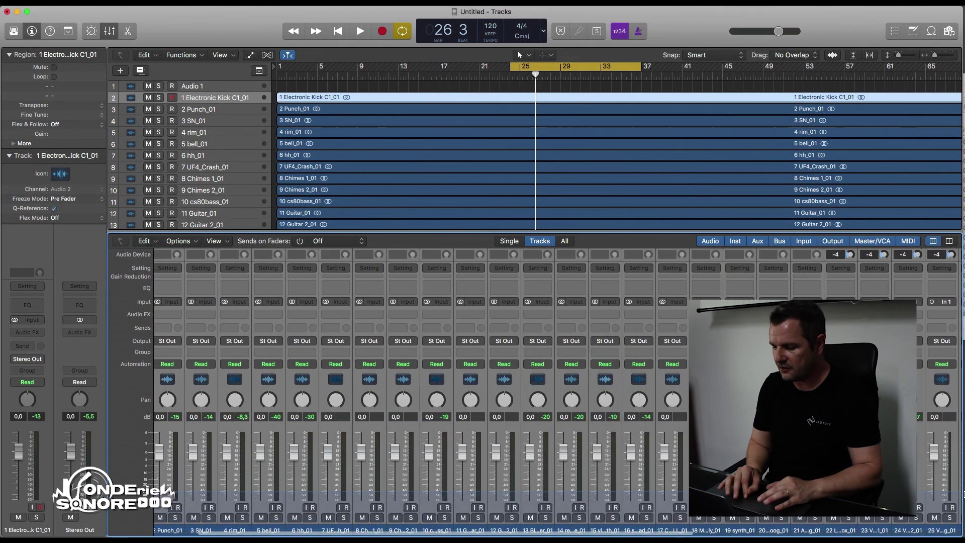
{"action": "scroll", "coordinate": [945, 491], "scroll_direction": "right", "scroll_amount": 6}
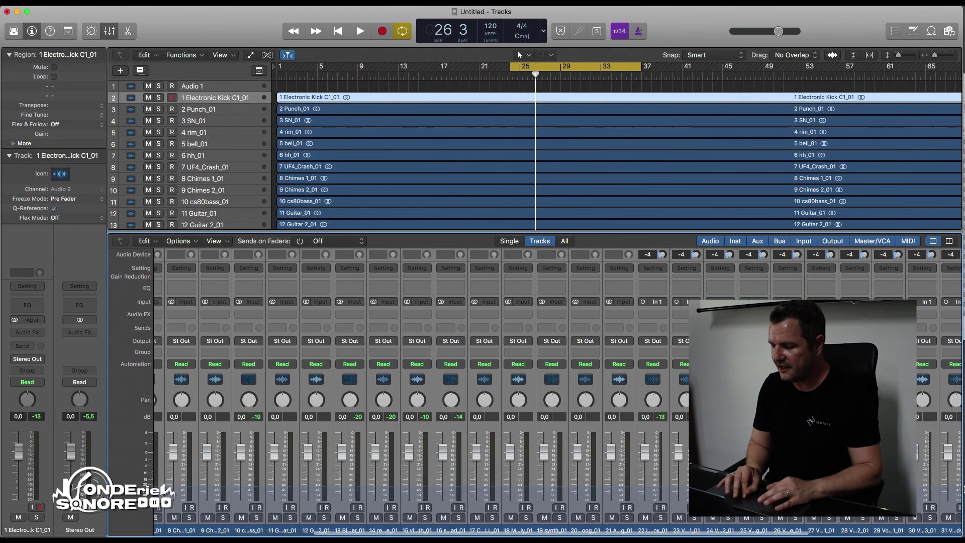
{"action": "scroll", "coordinate": [961, 489], "scroll_direction": "right", "scroll_amount": 5}
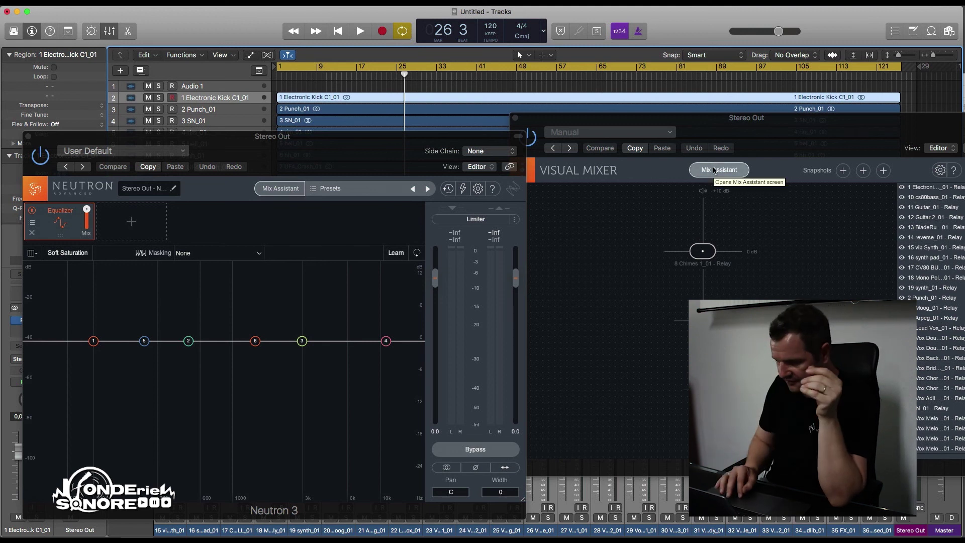
- Start Neutron 3's Mix Assistant on Stereo Out in Balance mode, set 22 Lead Vox_01 as the focus, and begin listening
{"action": "left_click", "coordinate": [274, 189]}
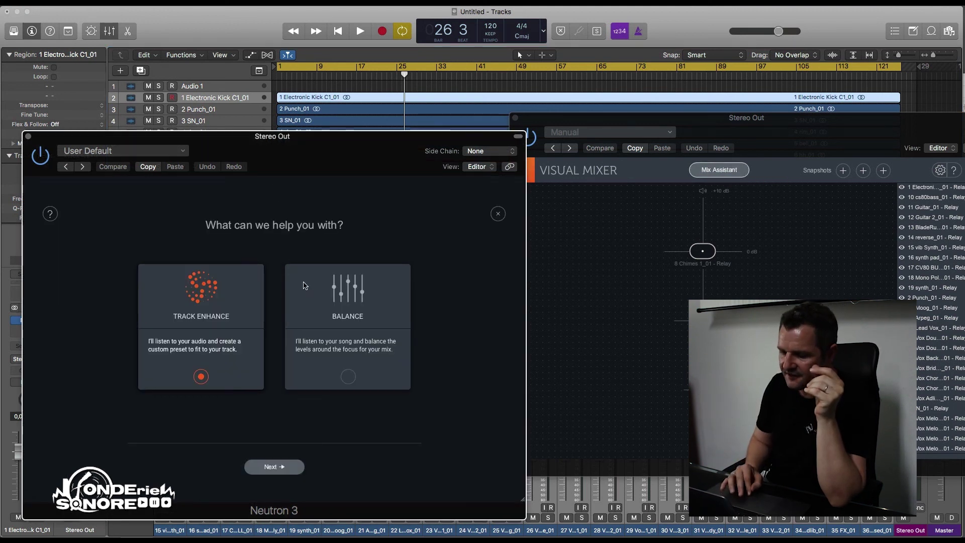
{"action": "left_click", "coordinate": [272, 468]}
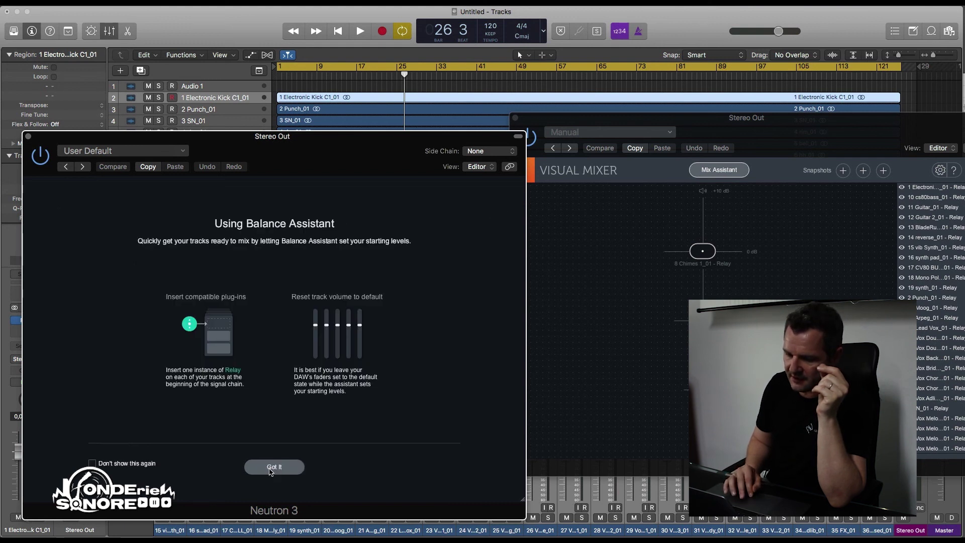
{"action": "left_click", "coordinate": [271, 468]}
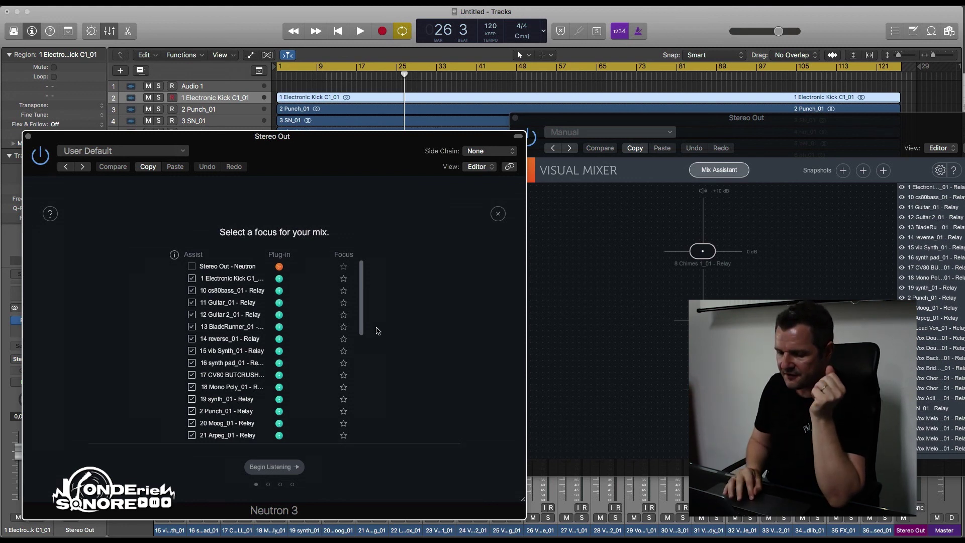
{"action": "left_click", "coordinate": [344, 326]}
{"action": "scroll", "coordinate": [344, 329], "scroll_direction": "down", "scroll_amount": 6}
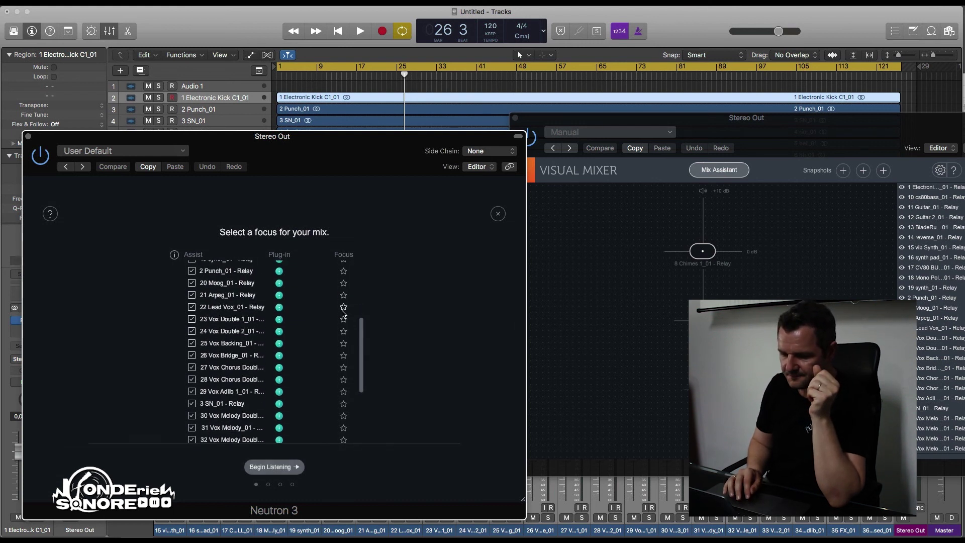
{"action": "left_click", "coordinate": [280, 466]}
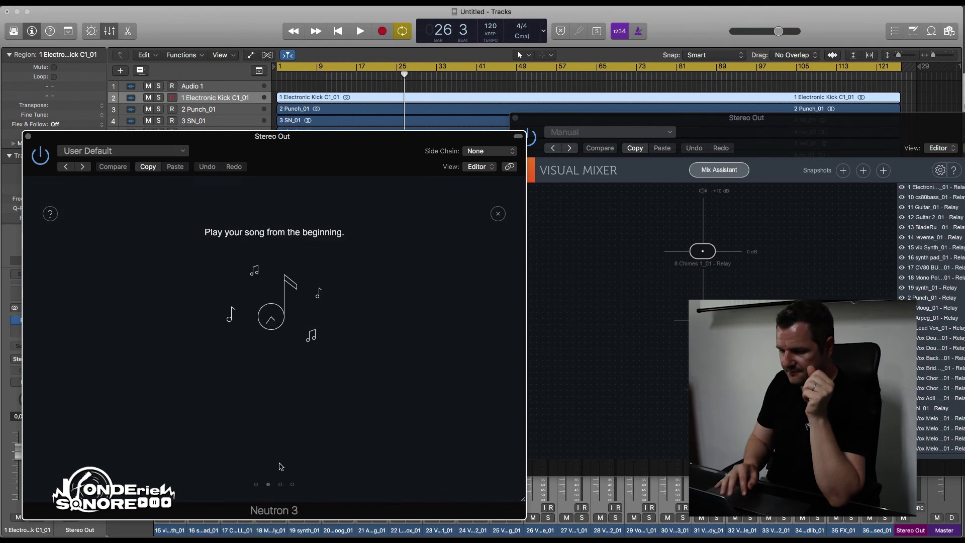
- Play the song from the beginning for the Mix Assistant to analyse, then go to the balance results
{"action": "key", "text": "Return"}
{"action": "key", "text": "space"}
{"action": "left_click_drag", "start_coordinate": [359, 150], "coordinate": [561, 120]}
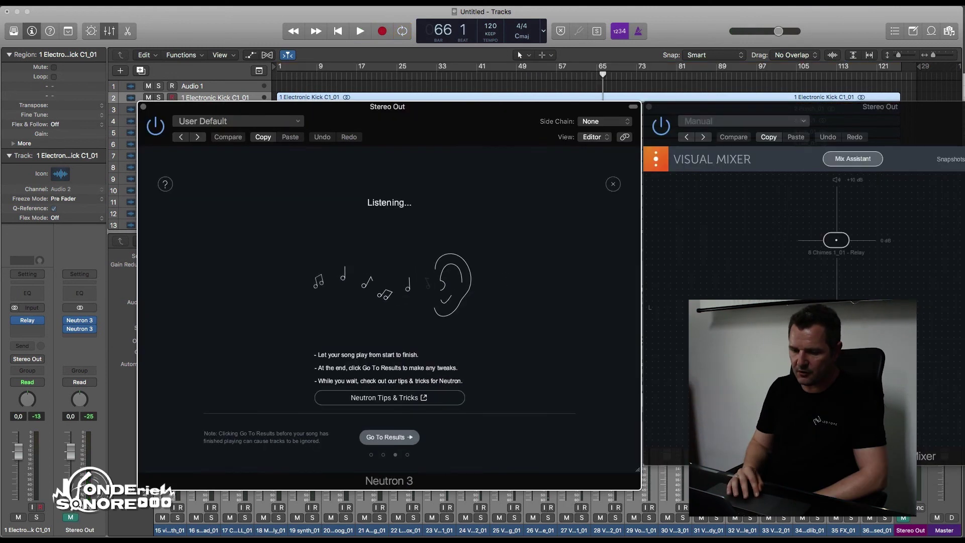
{"action": "left_click", "coordinate": [390, 437]}
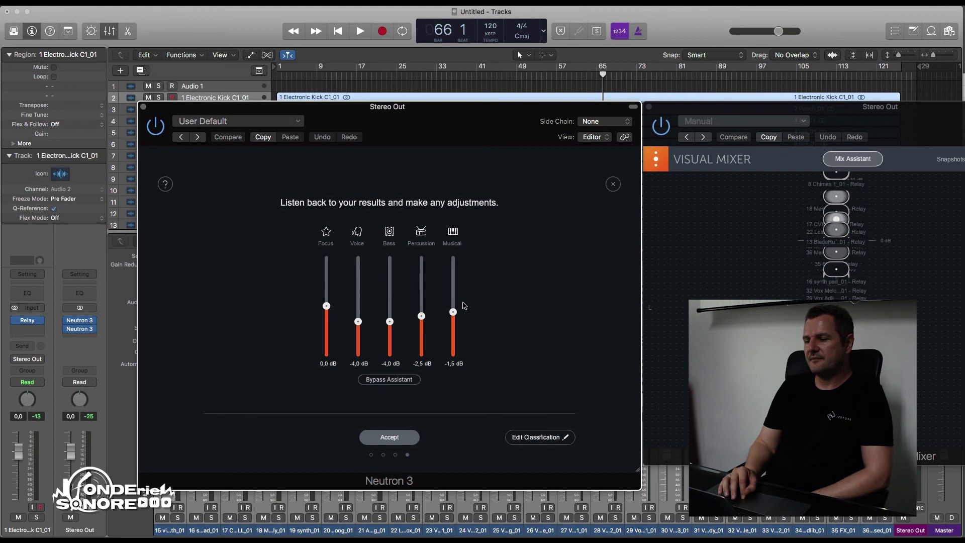
- Set the Percussion level to about -0.3 dB and check the assistant's track type classification
{"action": "mouse_move", "coordinate": [422, 295]}
{"action": "left_mouse_down"}
{"action": "mouse_move", "coordinate": [423, 351]}
{"action": "mouse_move", "coordinate": [428, 313]}
{"action": "left_mouse_up"}
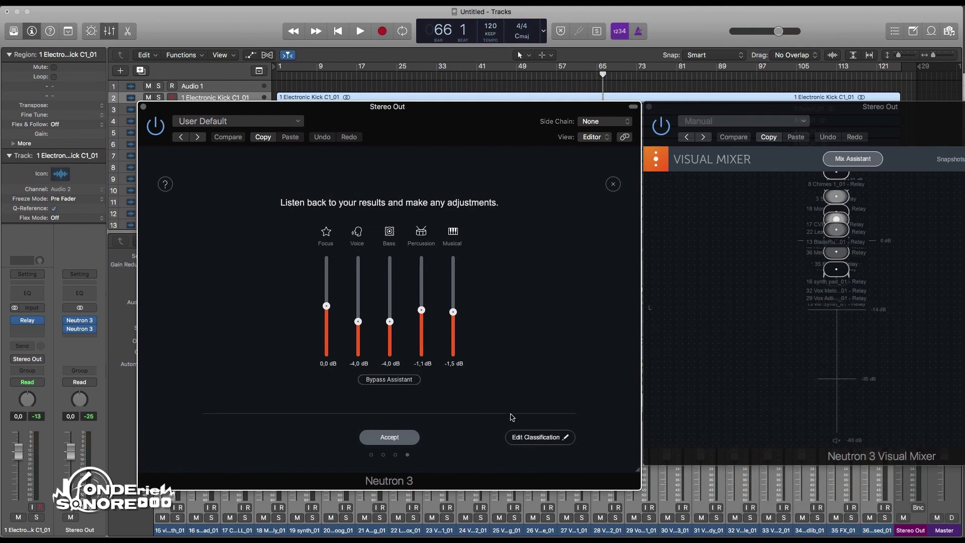
{"action": "left_click", "coordinate": [521, 436]}
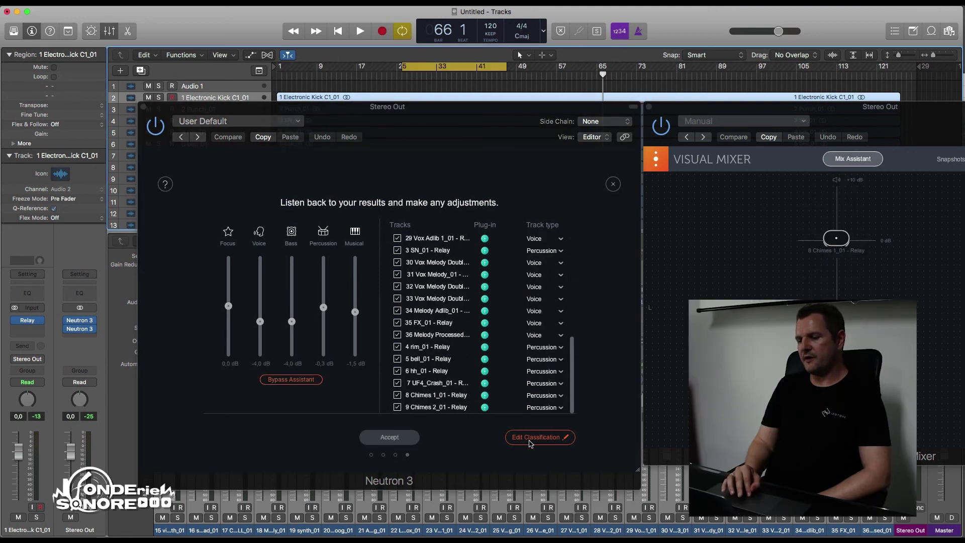
{"action": "left_click", "coordinate": [529, 439]}
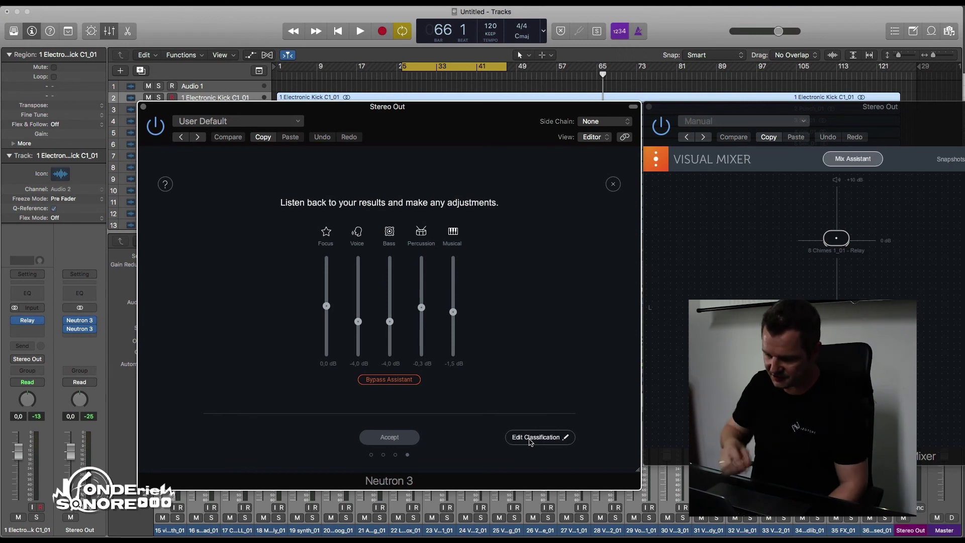
- Audition the cycled section and compare the original levels with the Mix Assistant's balance by toggling its bypass
{"action": "key", "text": "space"}
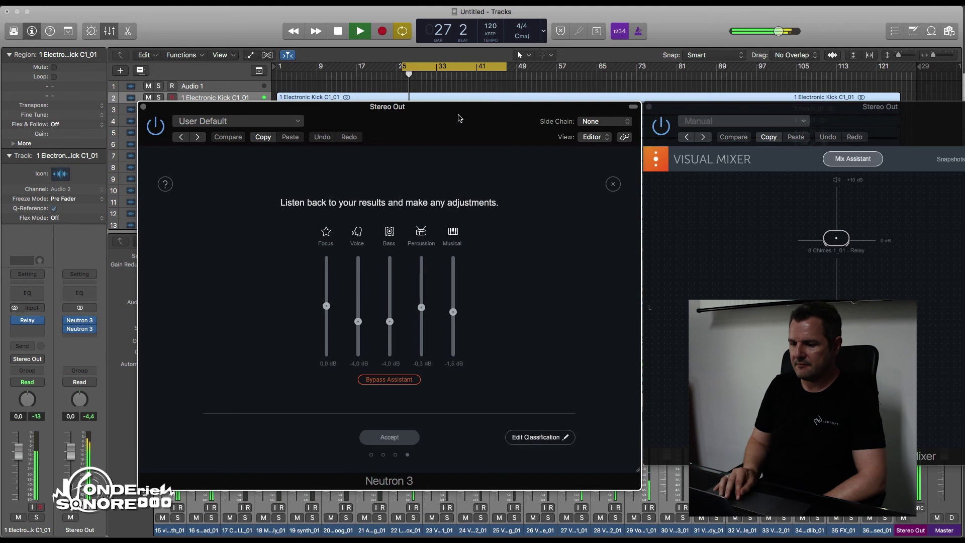
{"action": "left_click_drag", "start_coordinate": [459, 119], "coordinate": [575, 114]}
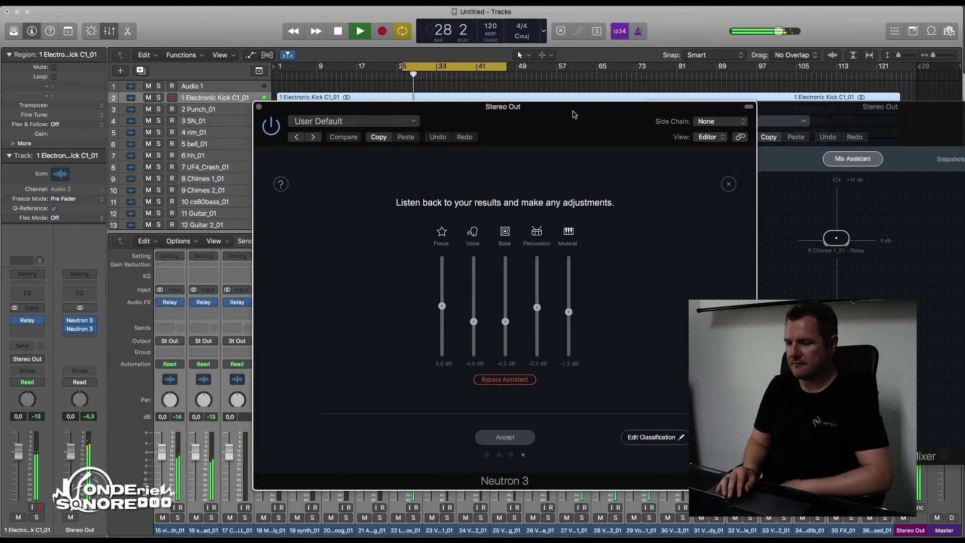
{"action": "key", "text": "space"}
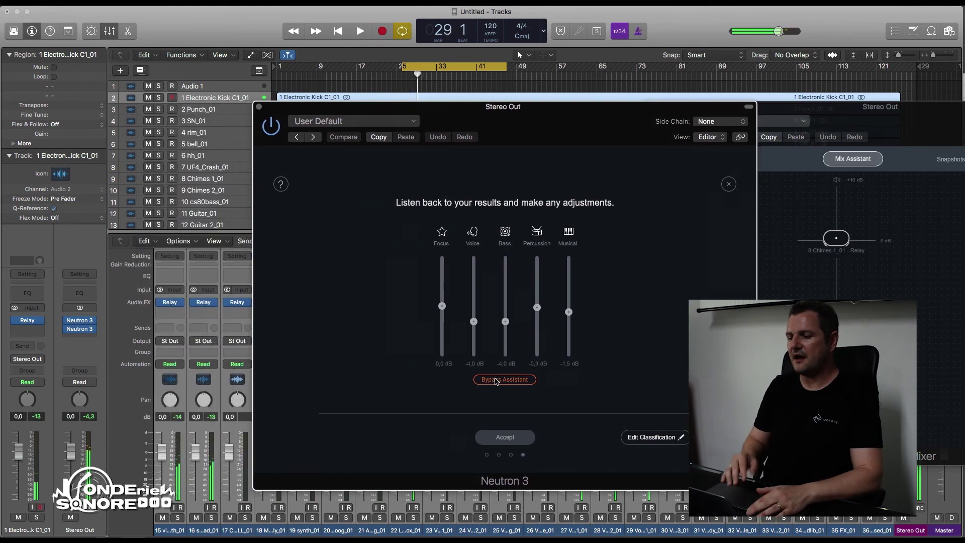
{"action": "left_click", "coordinate": [495, 380]}
{"action": "key", "text": "space"}
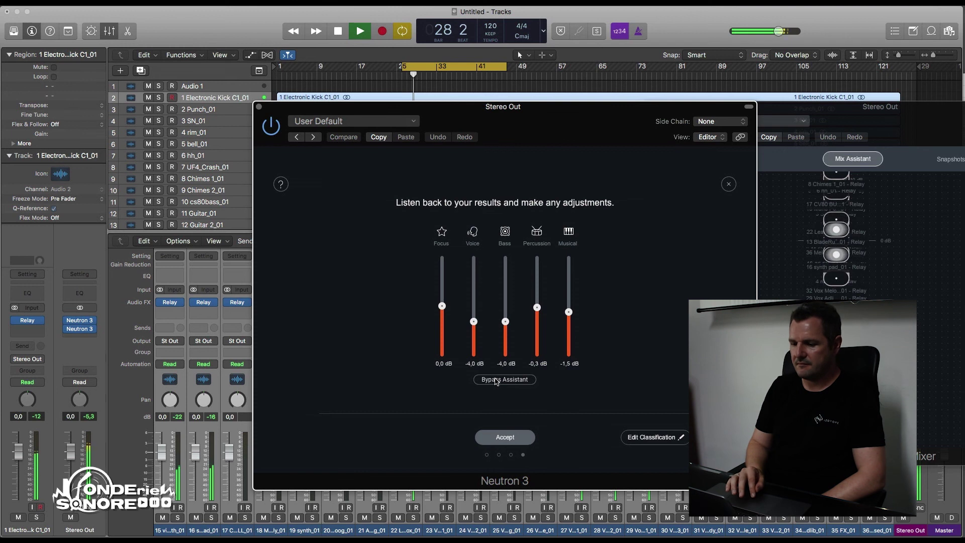
{"action": "left_click", "coordinate": [495, 380]}
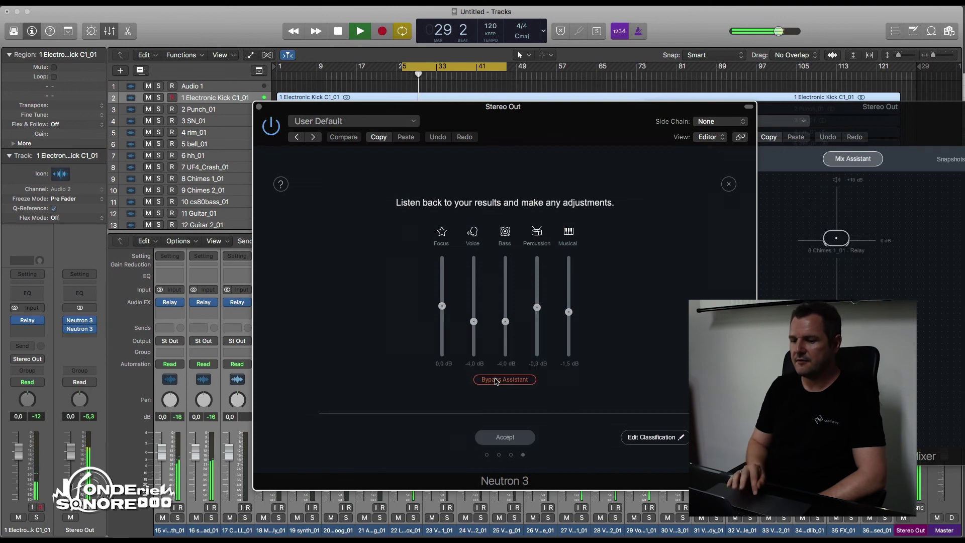
{"action": "left_click", "coordinate": [496, 379]}
{"action": "key", "text": "space"}
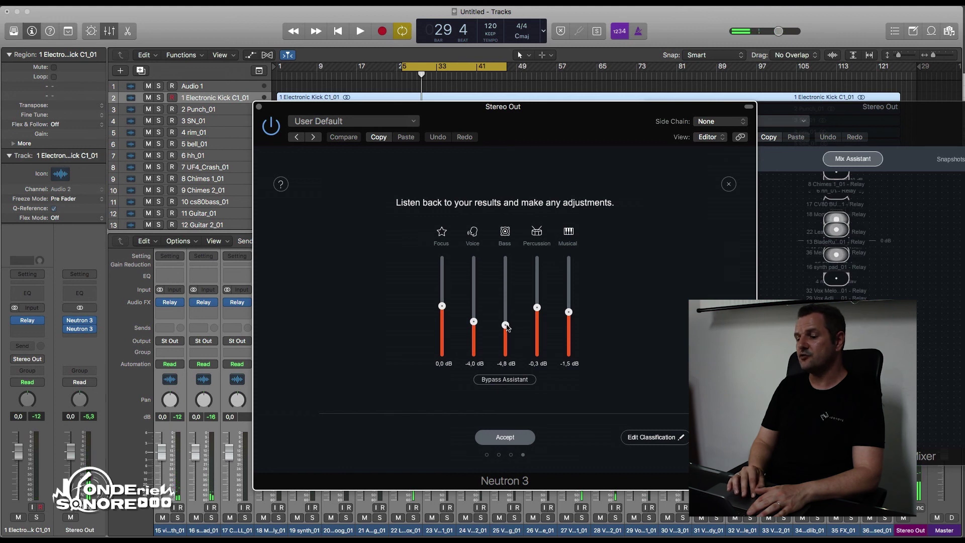
- During playback, set Bass to 0.7 dB and Percussion to 3.9 dB, and lower Focus, Voice and Musical to -12 dB
{"action": "key", "text": "space"}
{"action": "left_click_drag", "start_coordinate": [473, 322], "coordinate": [473, 353]}
{"action": "left_click_drag", "start_coordinate": [442, 306], "coordinate": [443, 358]}
{"action": "left_click_drag", "start_coordinate": [568, 313], "coordinate": [569, 383]}
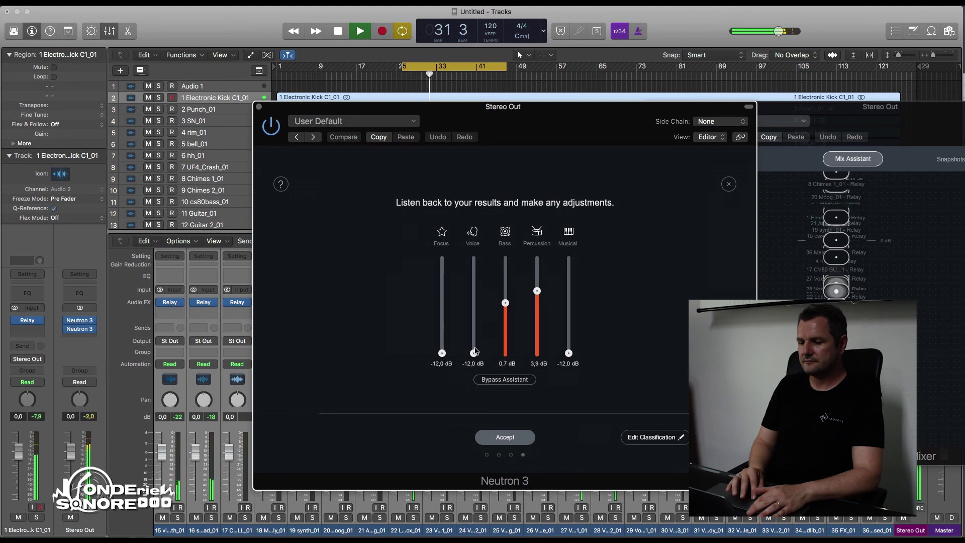
- Raise Voice to about -0.1 dB, Focus to 4.8 dB and Musical to -0.8 dB in the assistant's balance results
{"action": "left_click_drag", "start_coordinate": [474, 353], "coordinate": [477, 307]}
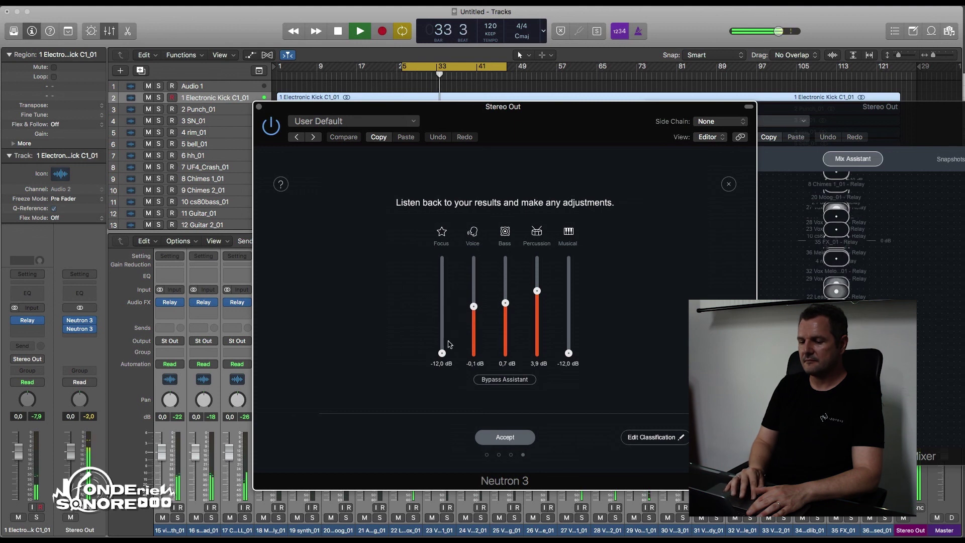
{"action": "left_click_drag", "start_coordinate": [443, 353], "coordinate": [443, 289]}
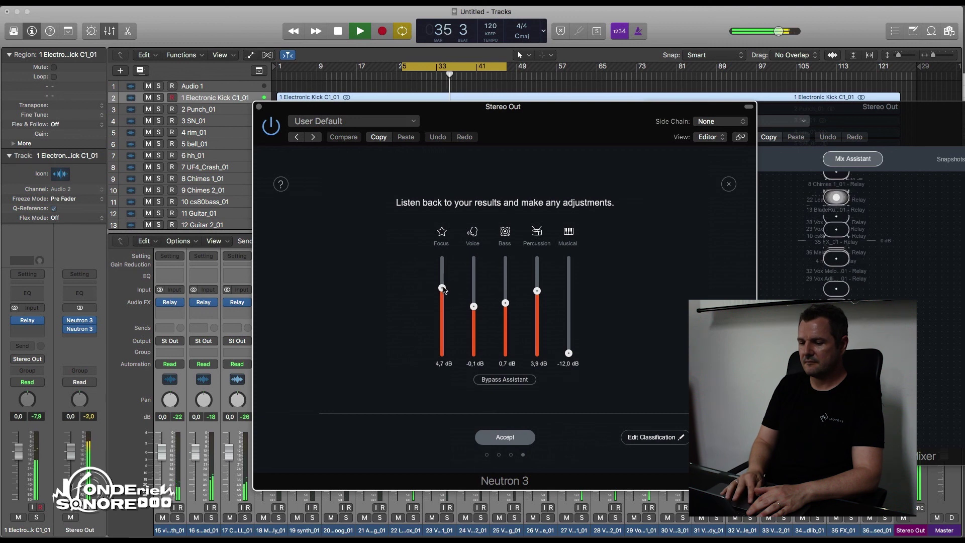
{"action": "left_click_drag", "start_coordinate": [565, 355], "coordinate": [569, 314]}
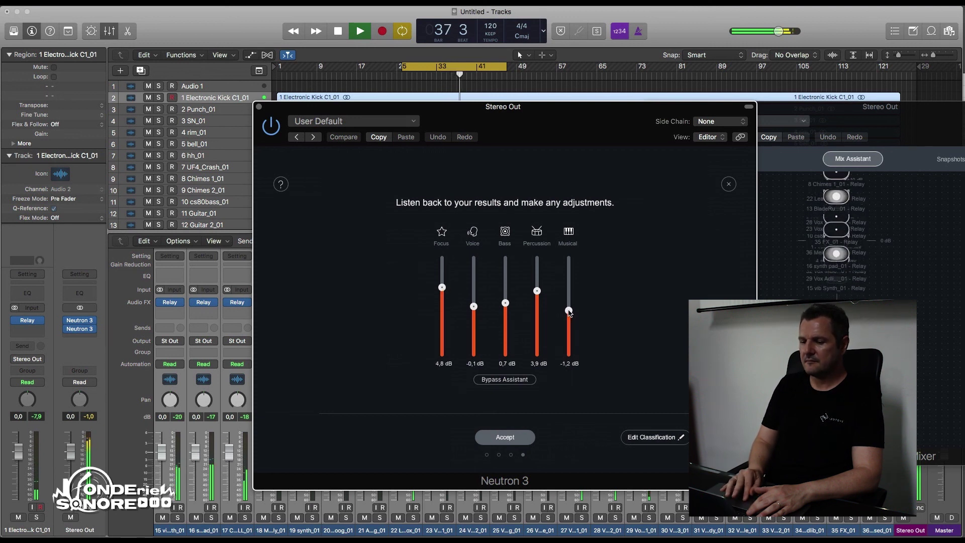
- Compare the adjusted balance with the assistant bypassed, stop playback, and accept the Mix Assistant's result
{"action": "left_click", "coordinate": [505, 380]}
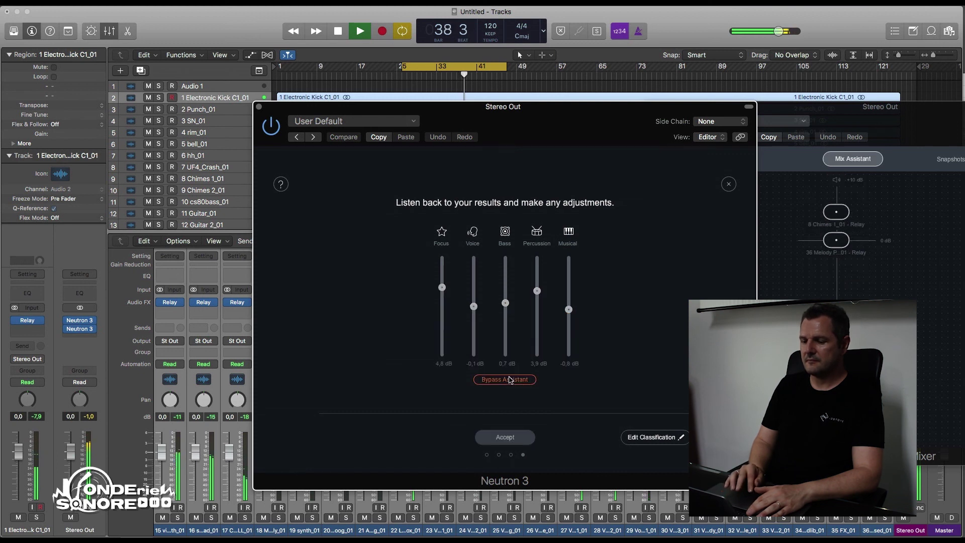
{"action": "left_click", "coordinate": [509, 380]}
{"action": "key", "text": "space"}
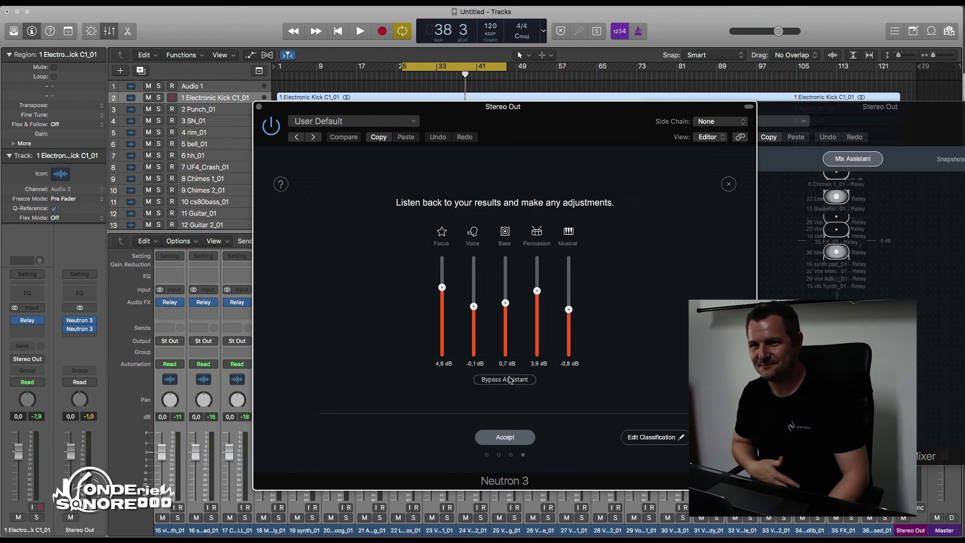
{"action": "left_click", "coordinate": [518, 439]}
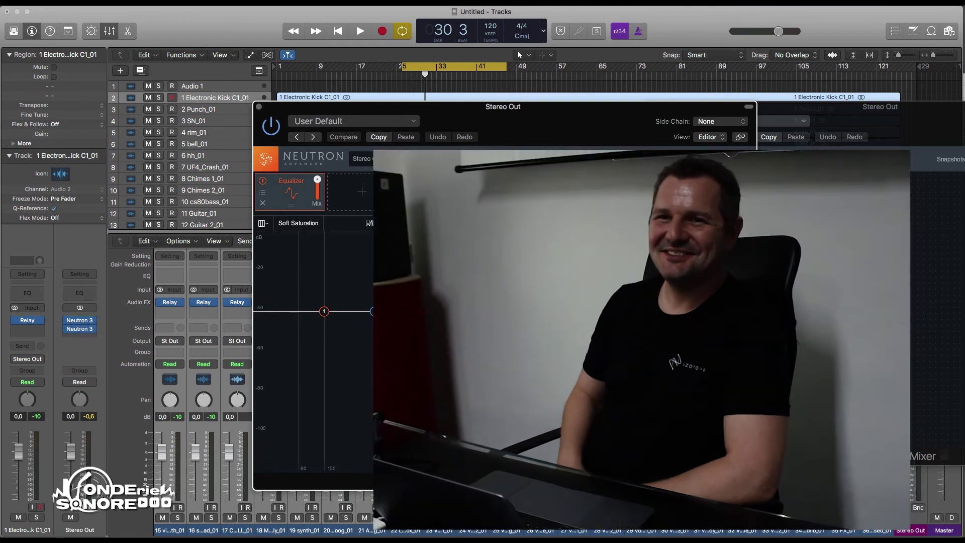